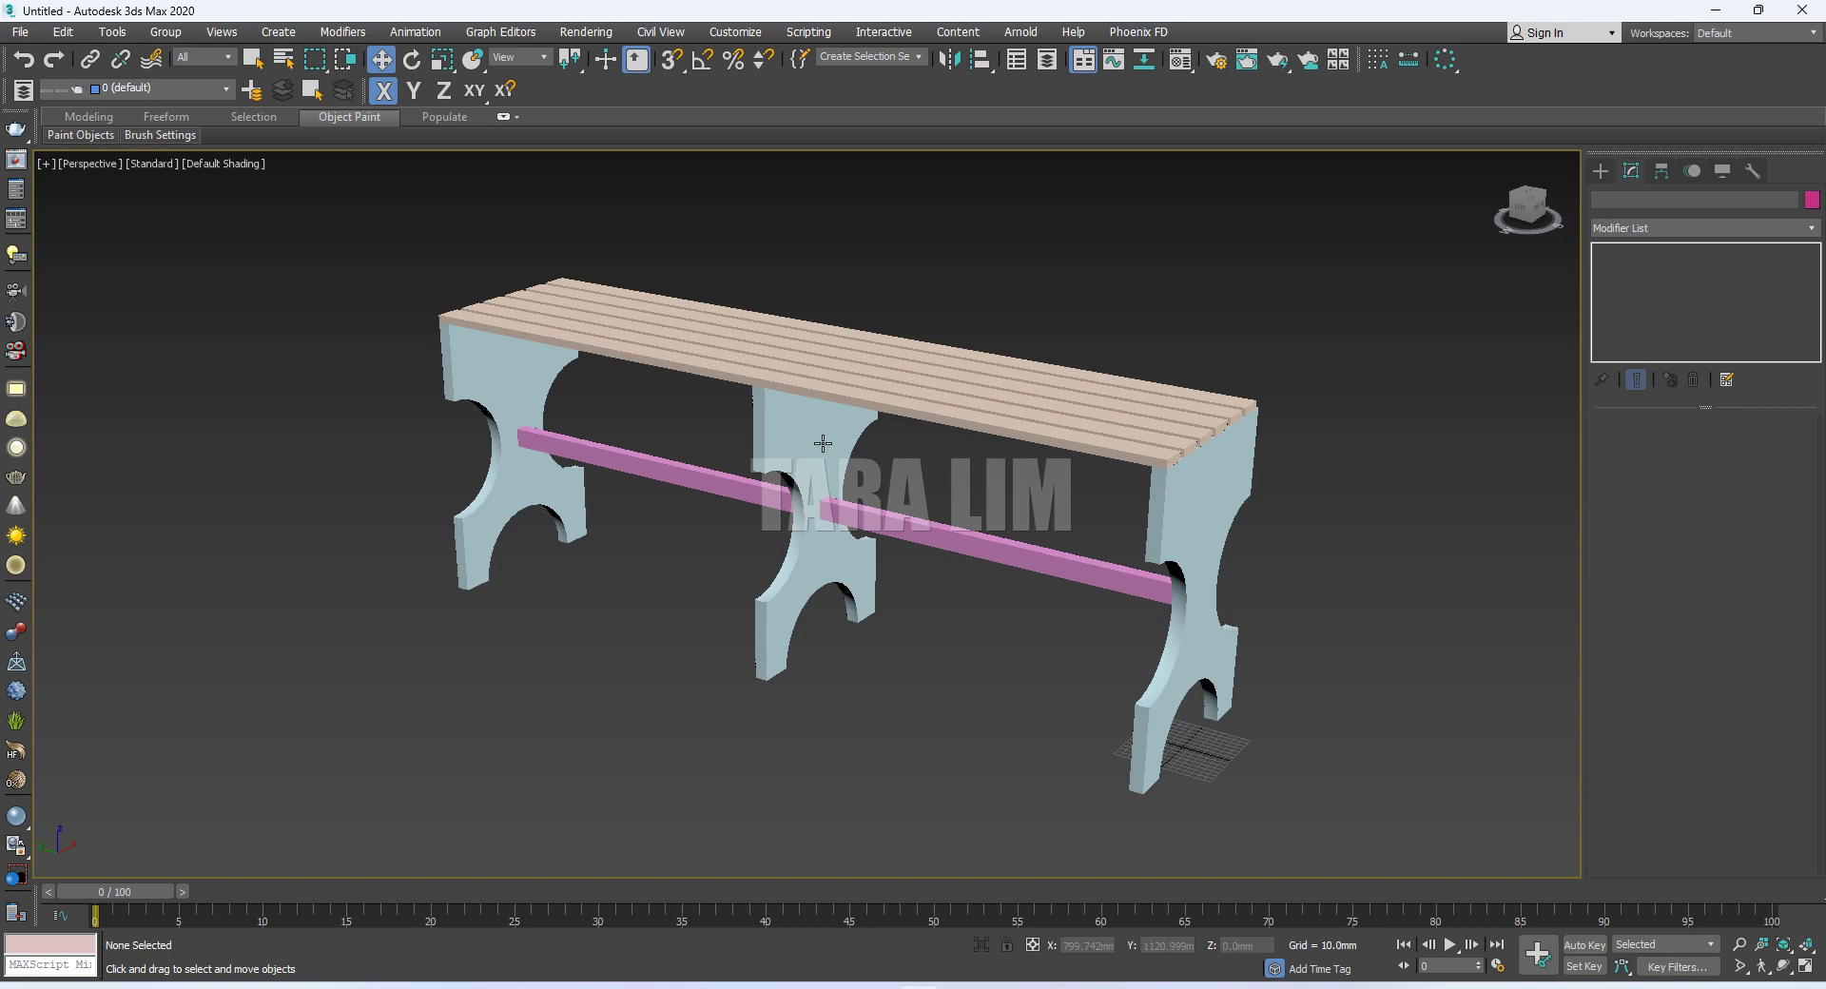
Reset to a new empty scene without saving the bench, and zoom extents on the grid
{"action": "left_click", "coordinate": [20, 33]}
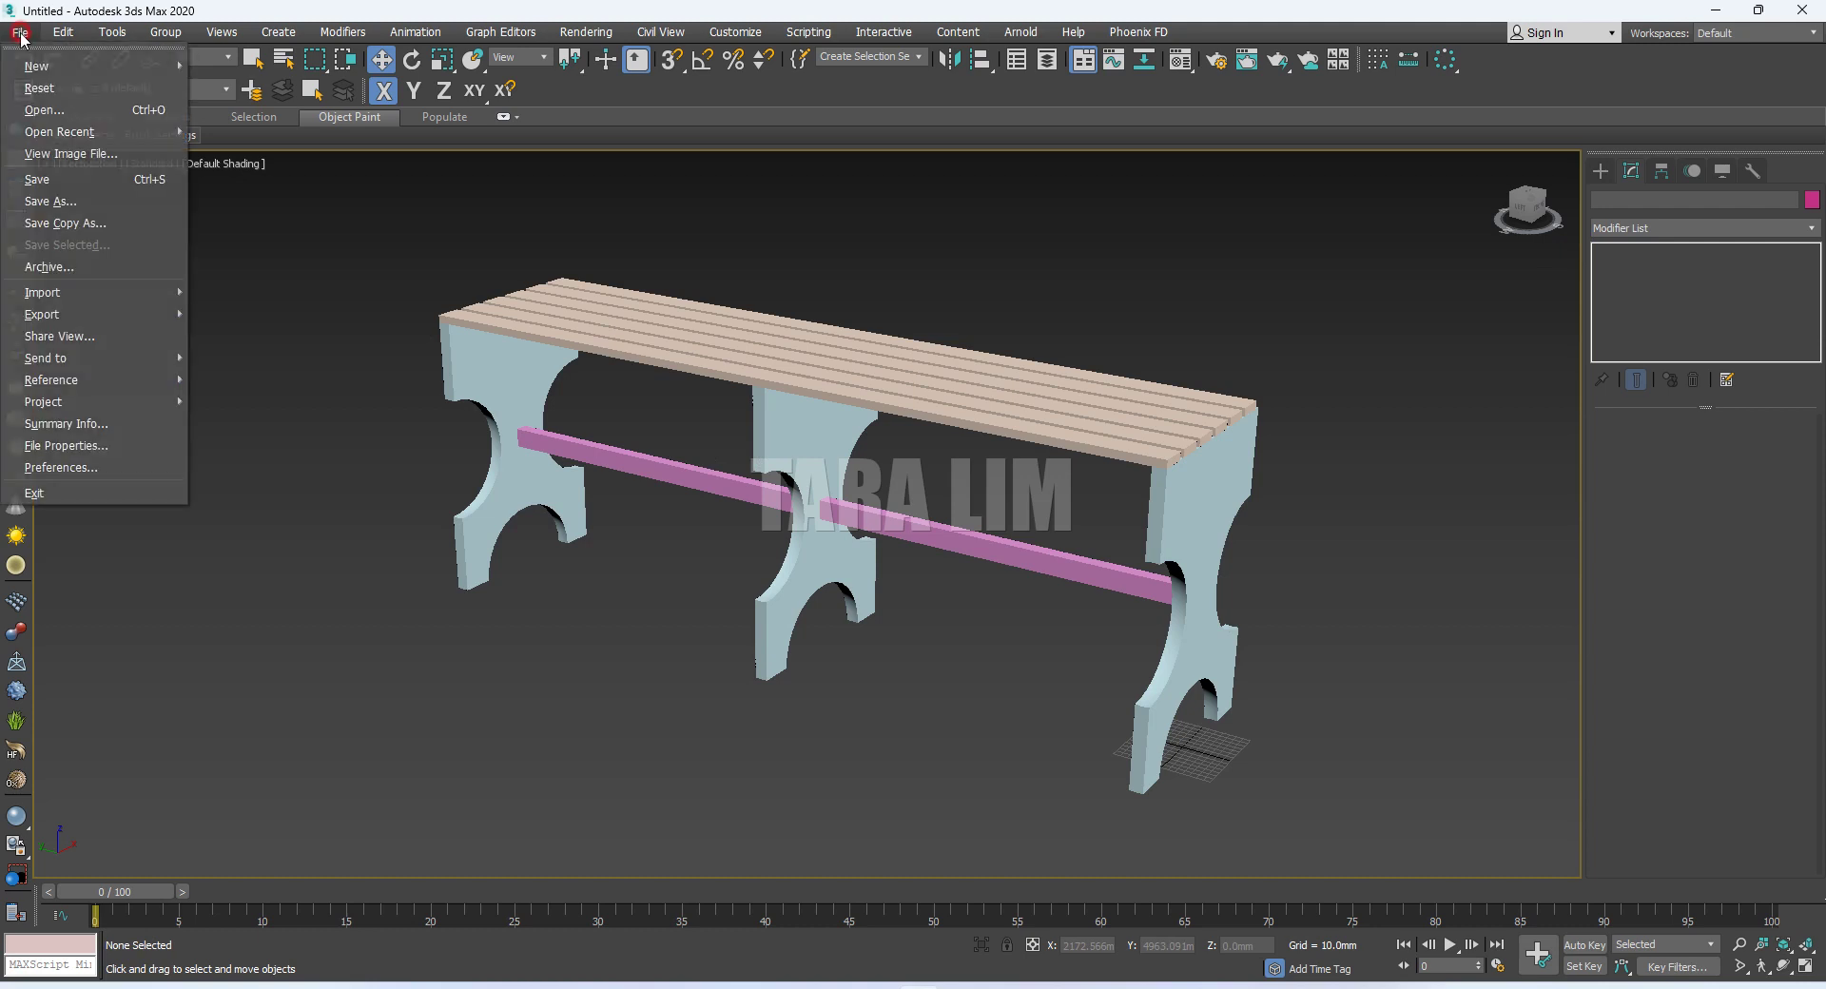
{"action": "left_click", "coordinate": [243, 68]}
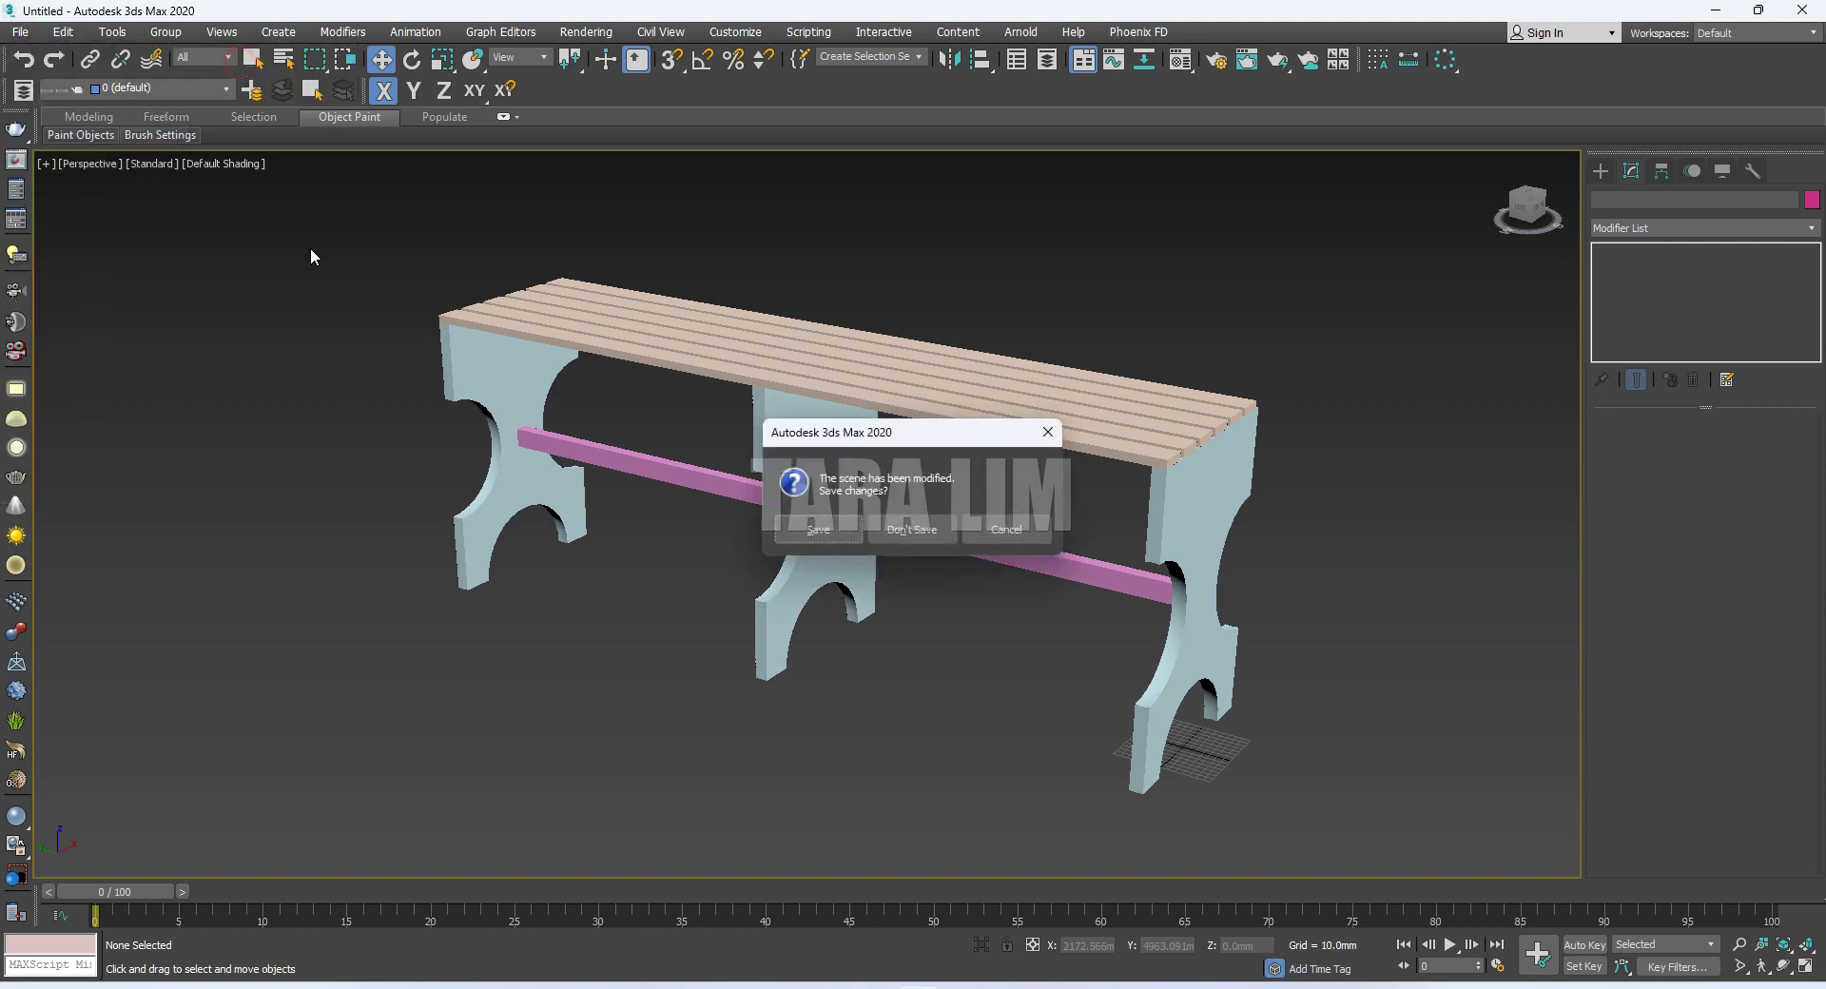
{"action": "left_click", "coordinate": [915, 533]}
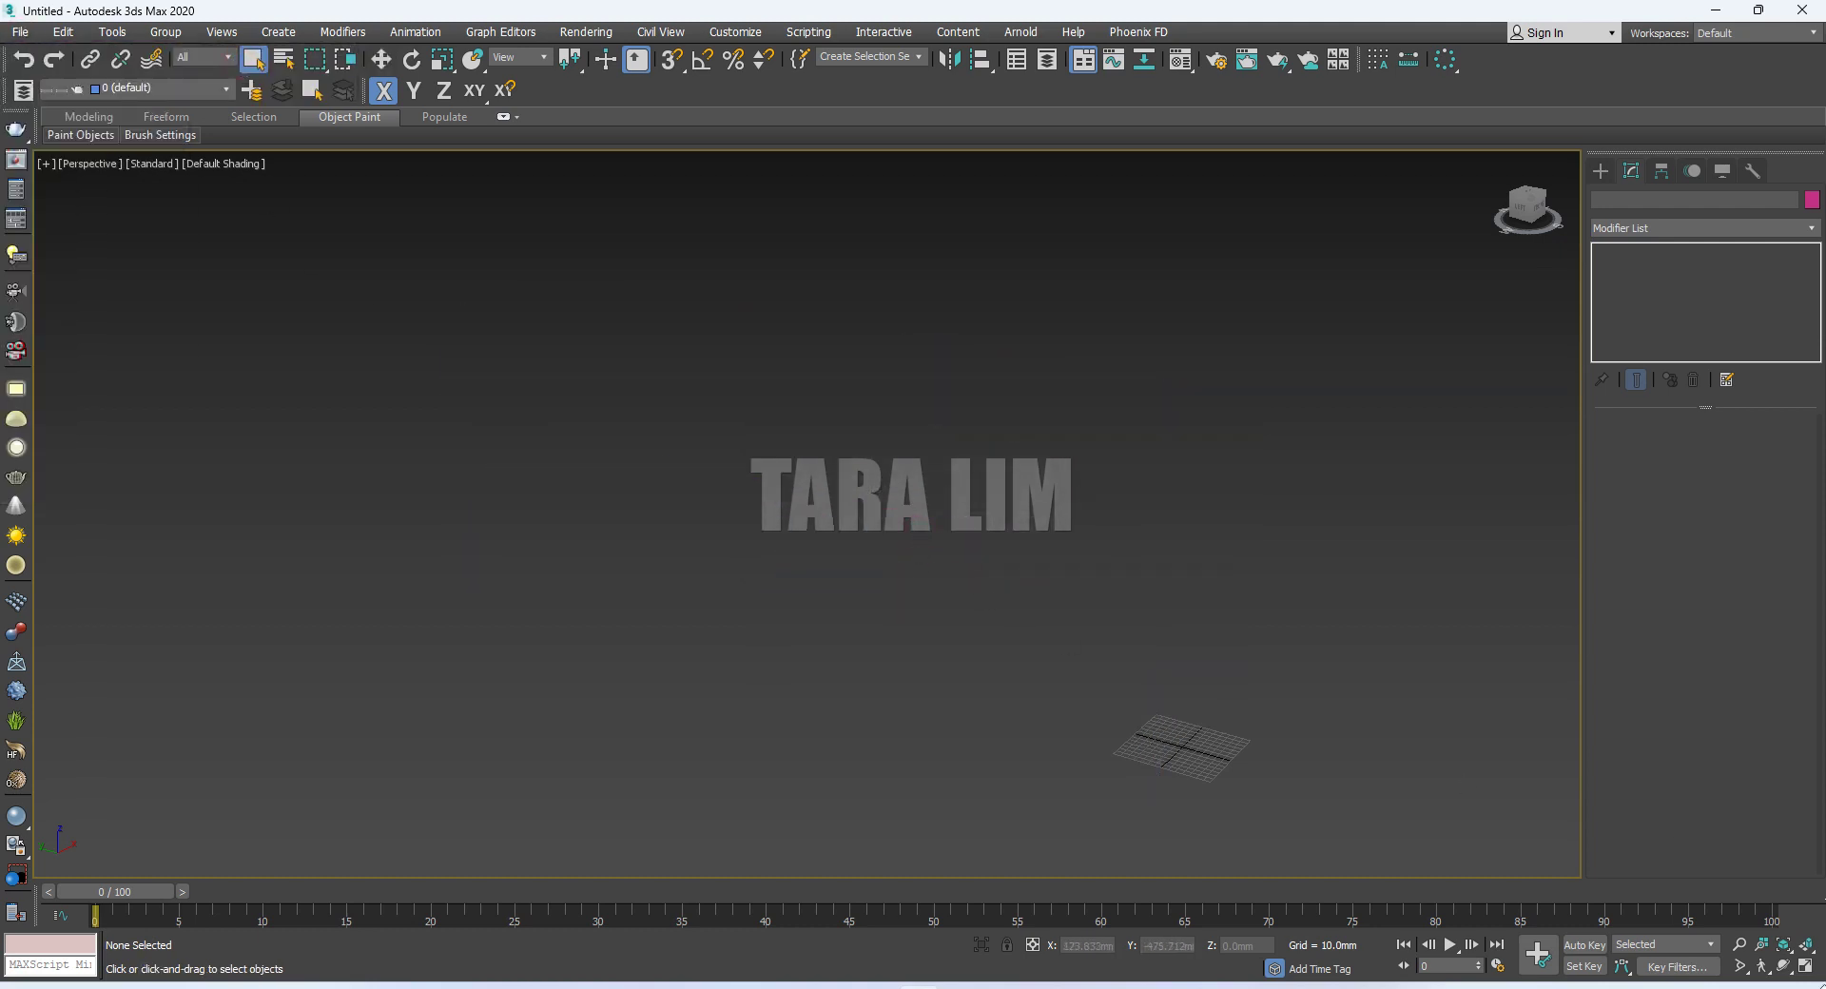
{"action": "left_click", "coordinate": [1810, 945]}
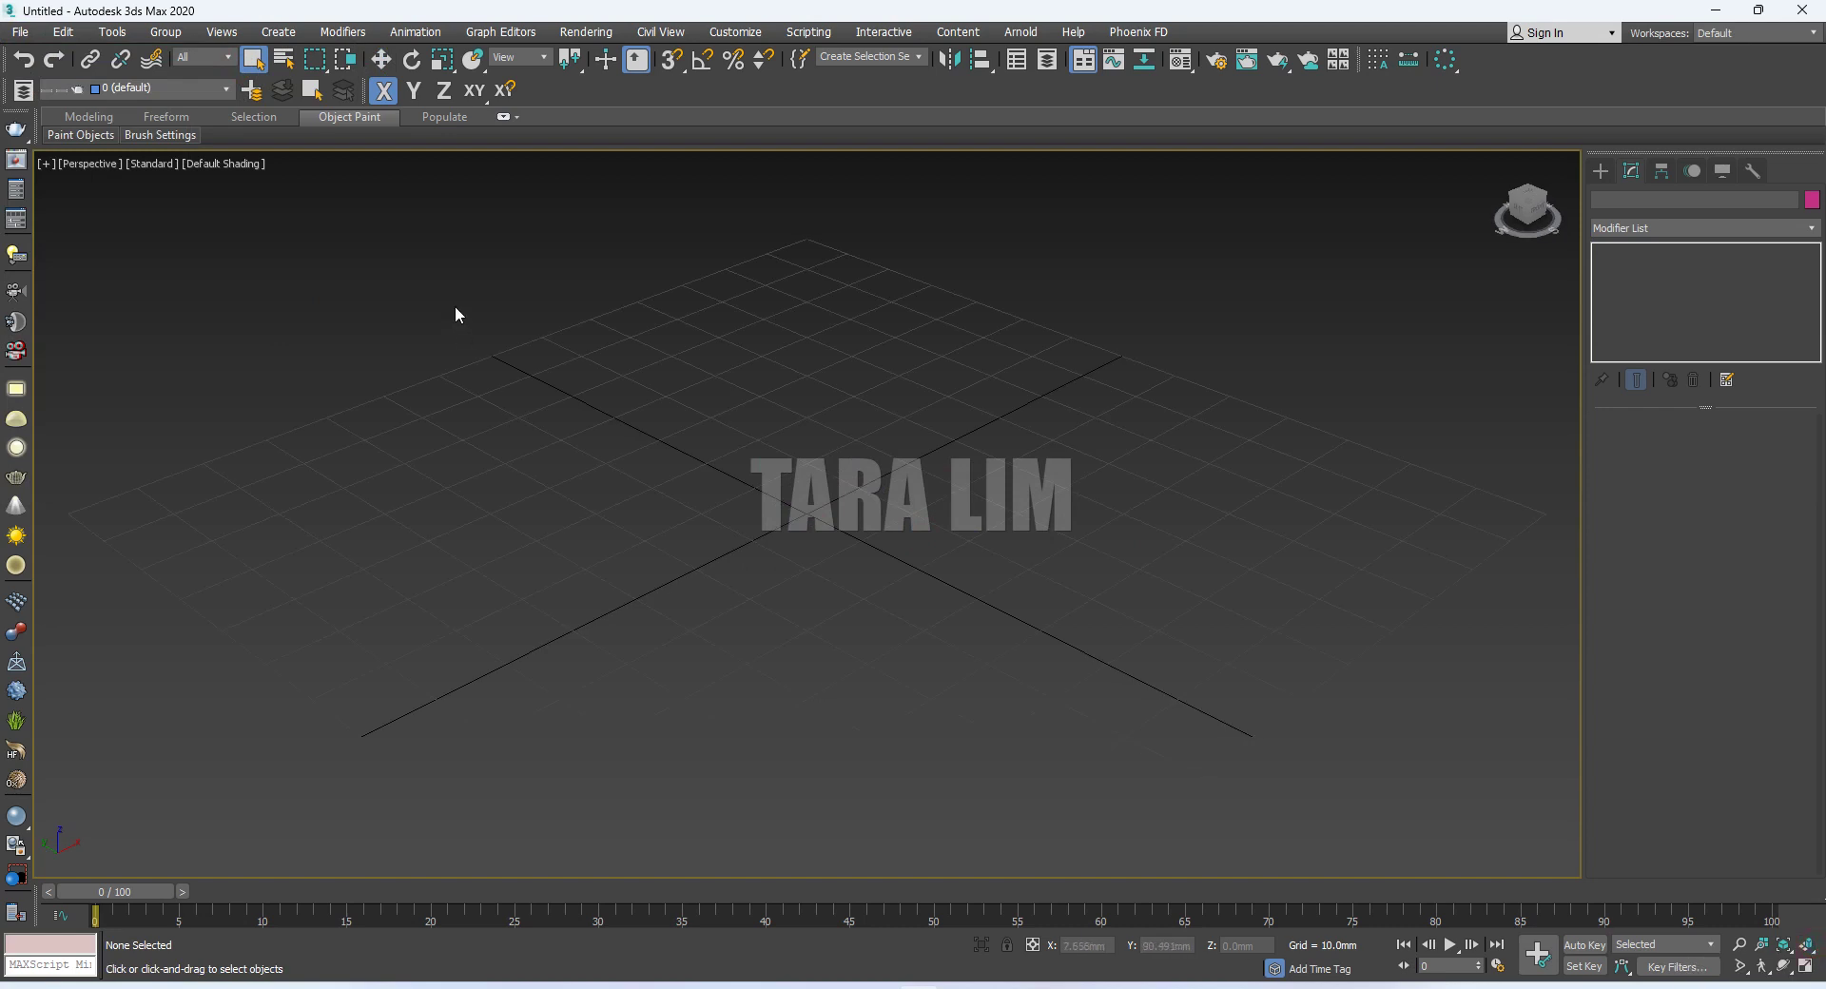
Drag out a box primitive near the grid centre
{"action": "left_click", "coordinate": [1602, 170]}
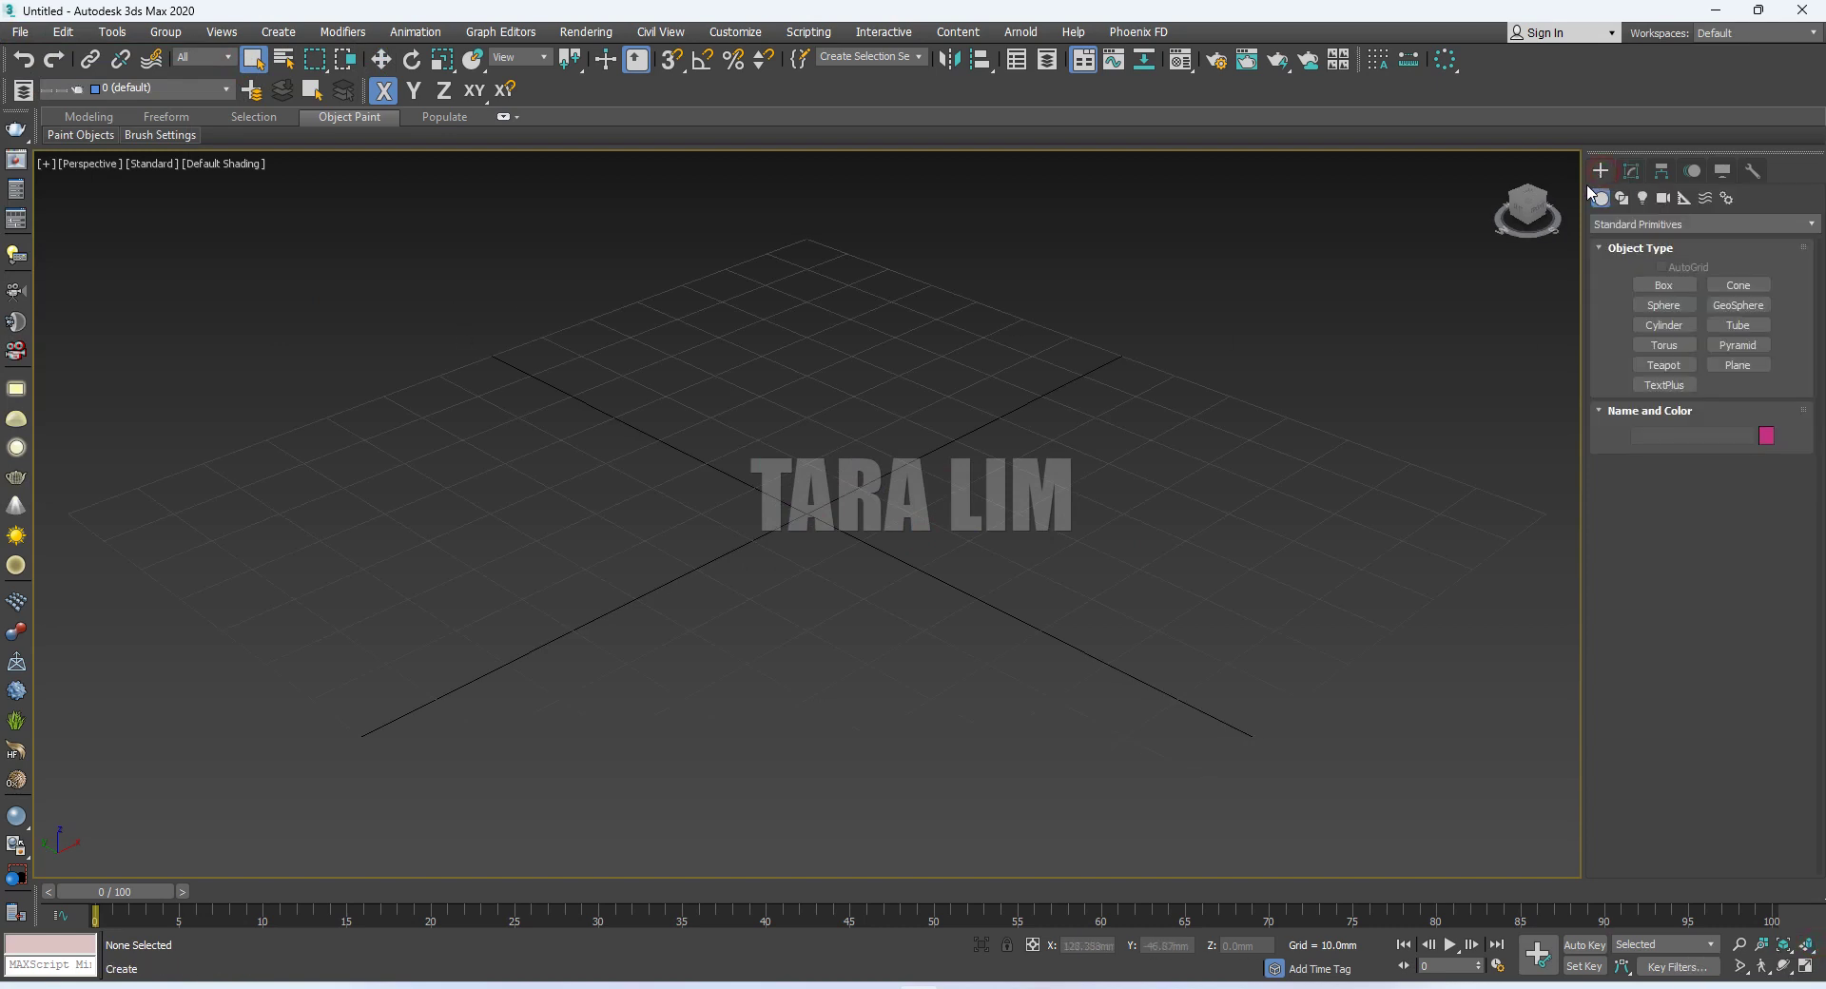
{"action": "left_click", "coordinate": [1665, 288]}
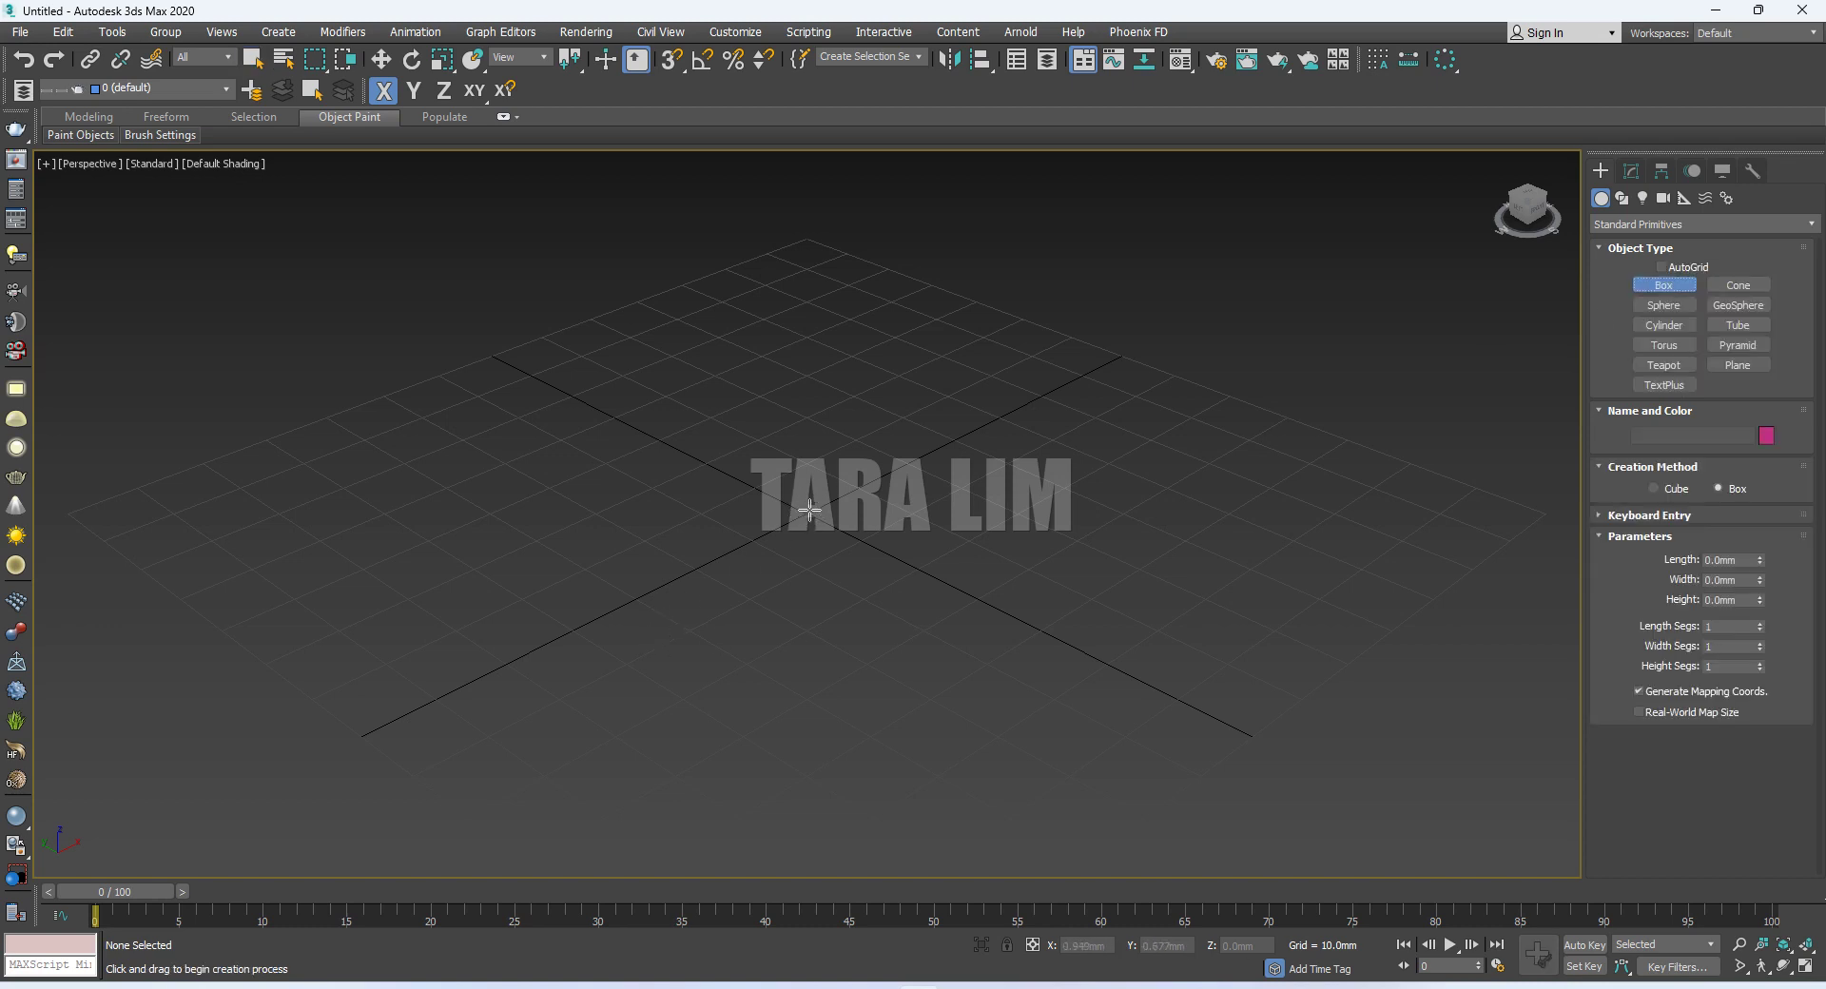
{"action": "mouse_move", "coordinate": [814, 510]}
{"action": "left_mouse_down"}
{"action": "mouse_move", "coordinate": [857, 544]}
{"action": "mouse_move", "coordinate": [788, 548]}
{"action": "left_mouse_up"}
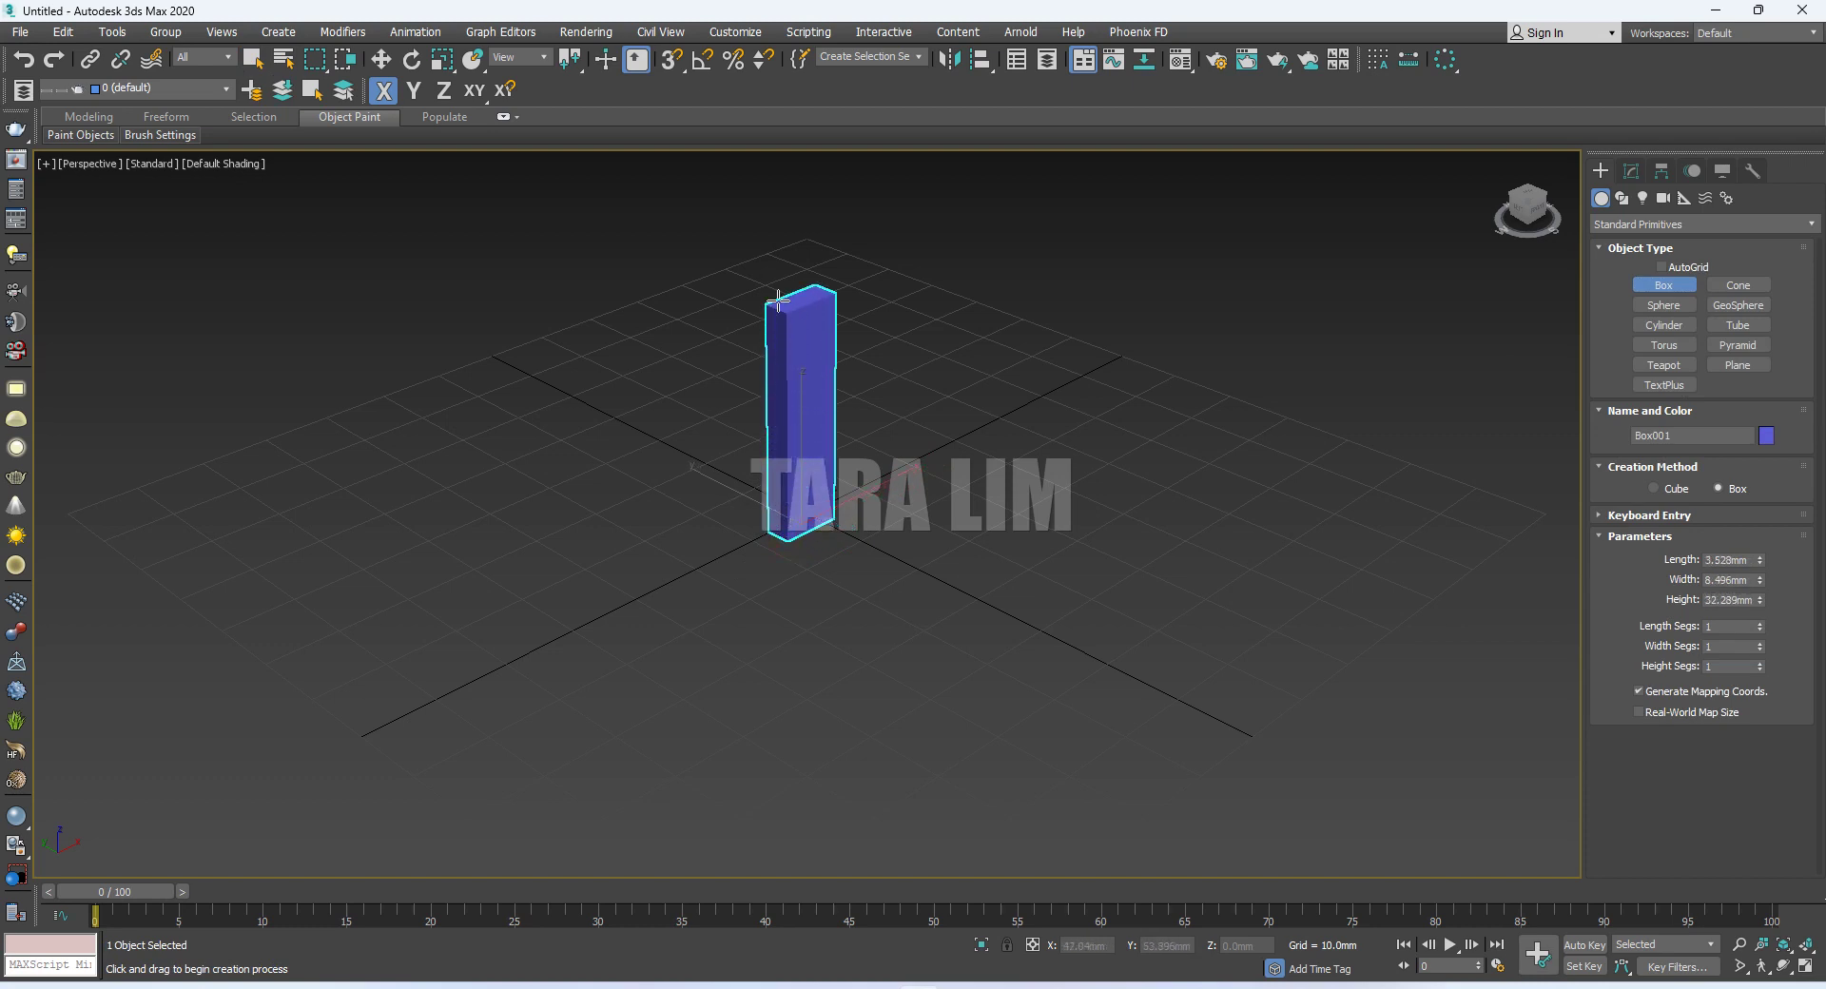
{"action": "left_click", "coordinate": [777, 301]}
Set Box001 to Length 10, Width 40 and Height 1220 mm
{"action": "left_click", "coordinate": [1631, 173]}
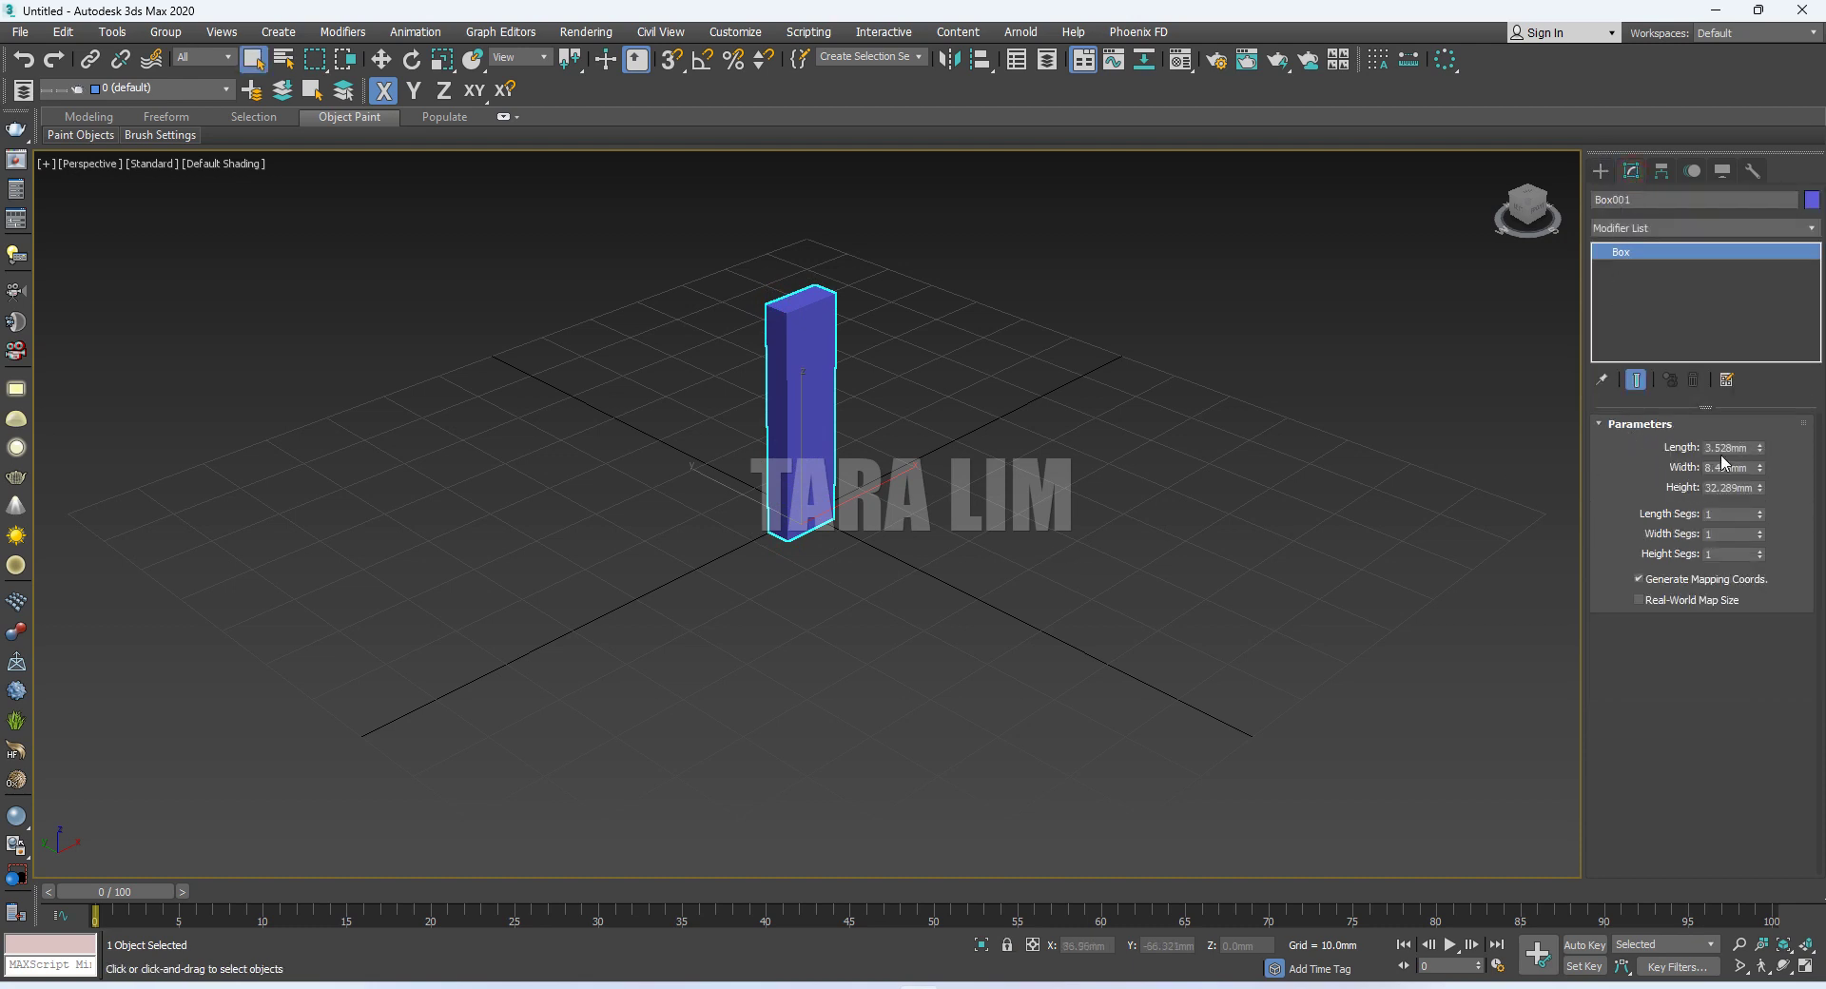
{"action": "double_click", "coordinate": [1718, 448]}
{"action": "left_click", "coordinate": [381, 60]}
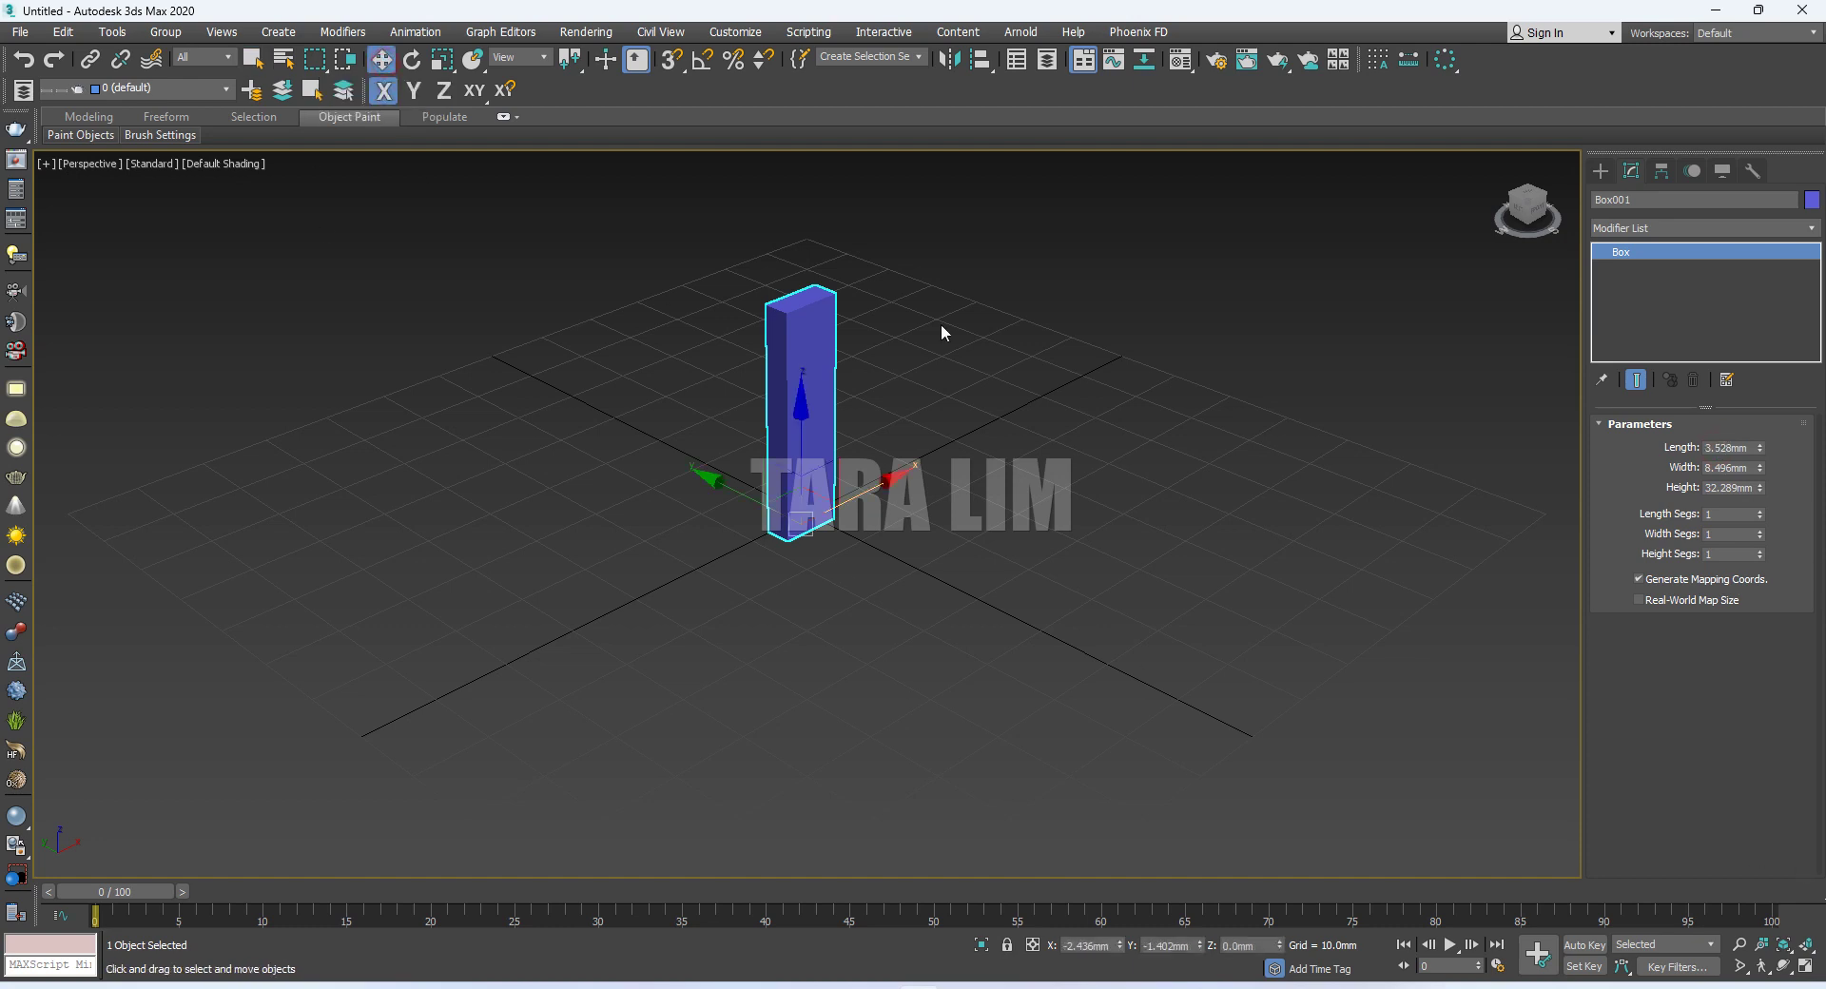
{"action": "double_click", "coordinate": [1720, 447]}
{"action": "type", "text": "1"}
{"action": "type", "text": "0"}
{"action": "key", "text": "Return"}
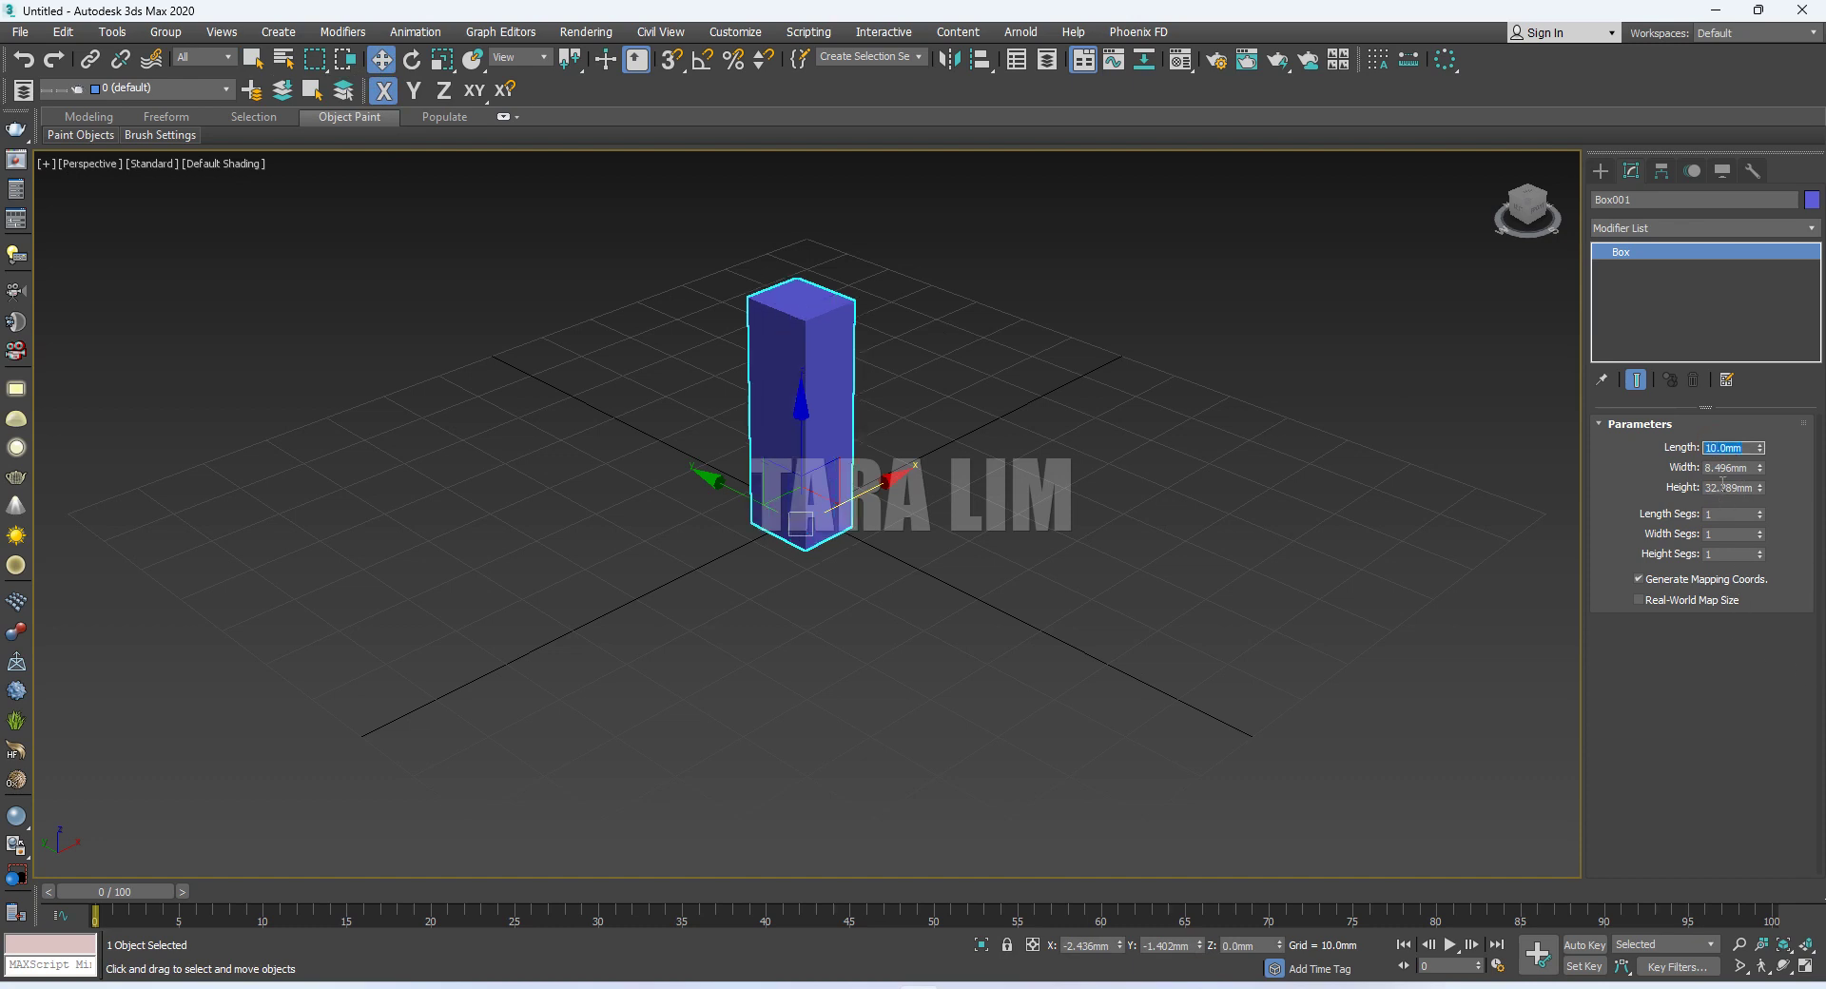
{"action": "double_click", "coordinate": [1718, 468]}
{"action": "type", "text": "40"}
{"action": "key", "text": "Return"}
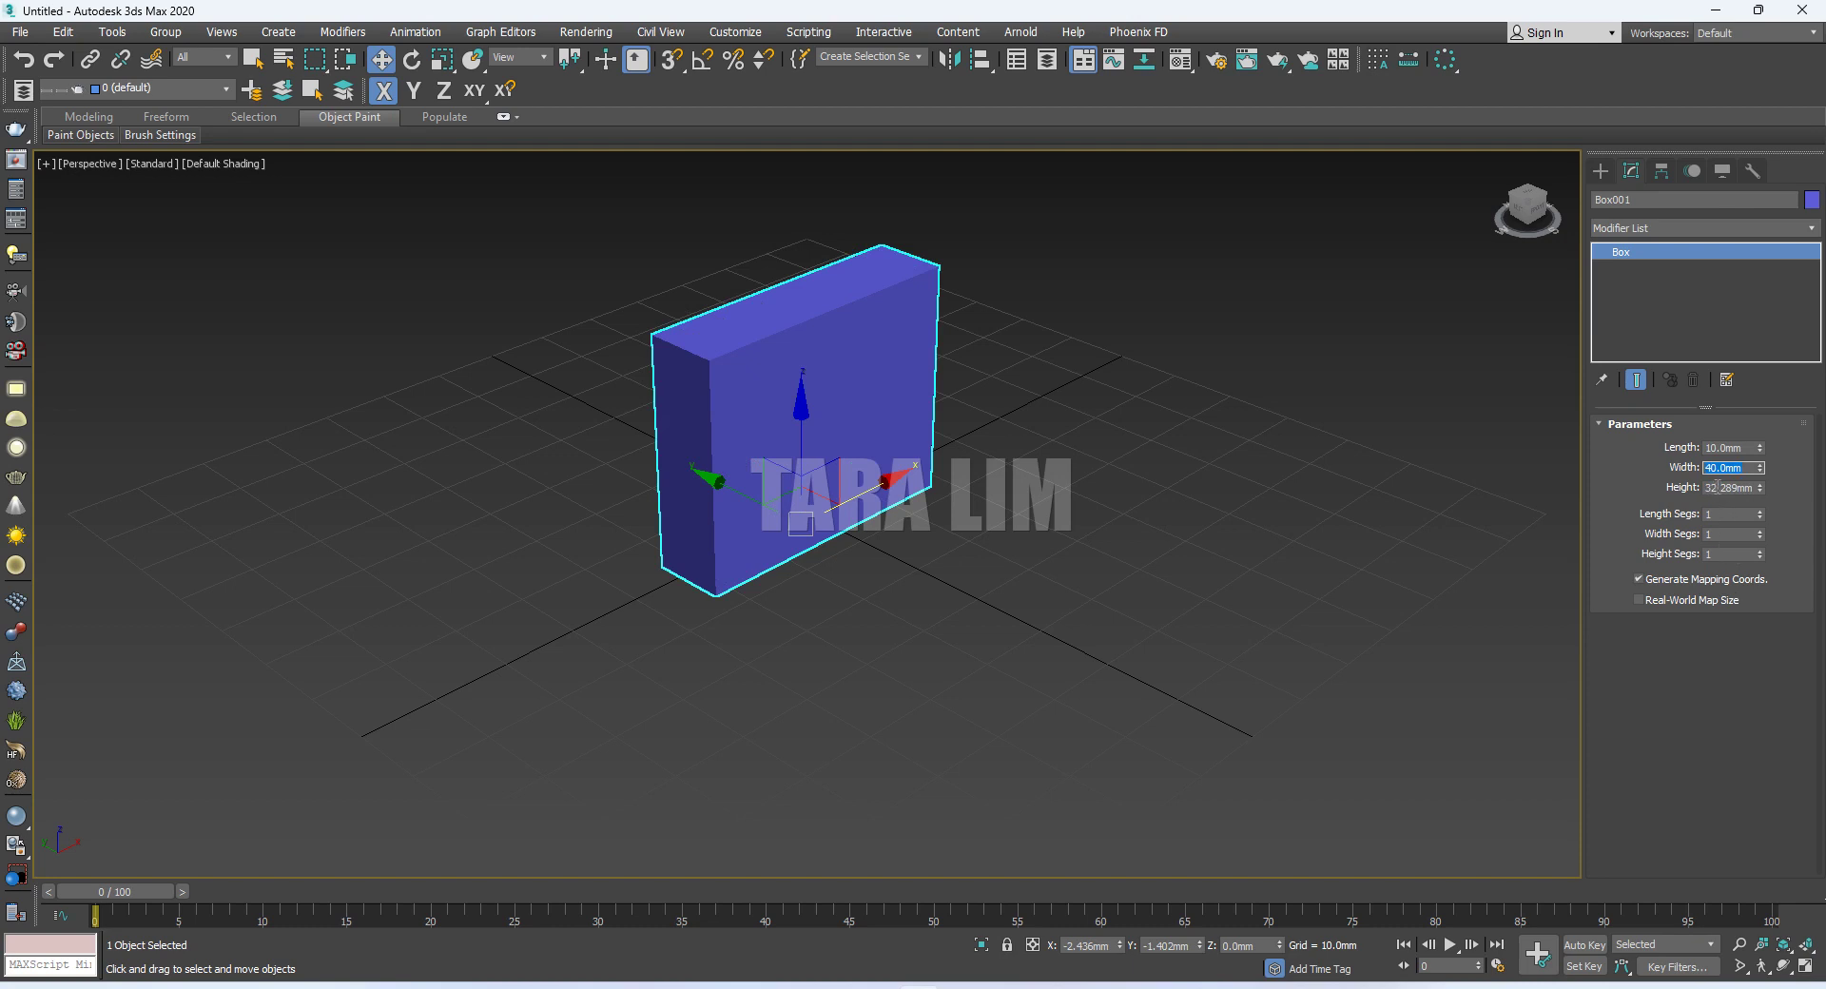
{"action": "double_click", "coordinate": [1718, 487]}
{"action": "type", "text": "1220"}
{"action": "key", "text": "Return"}
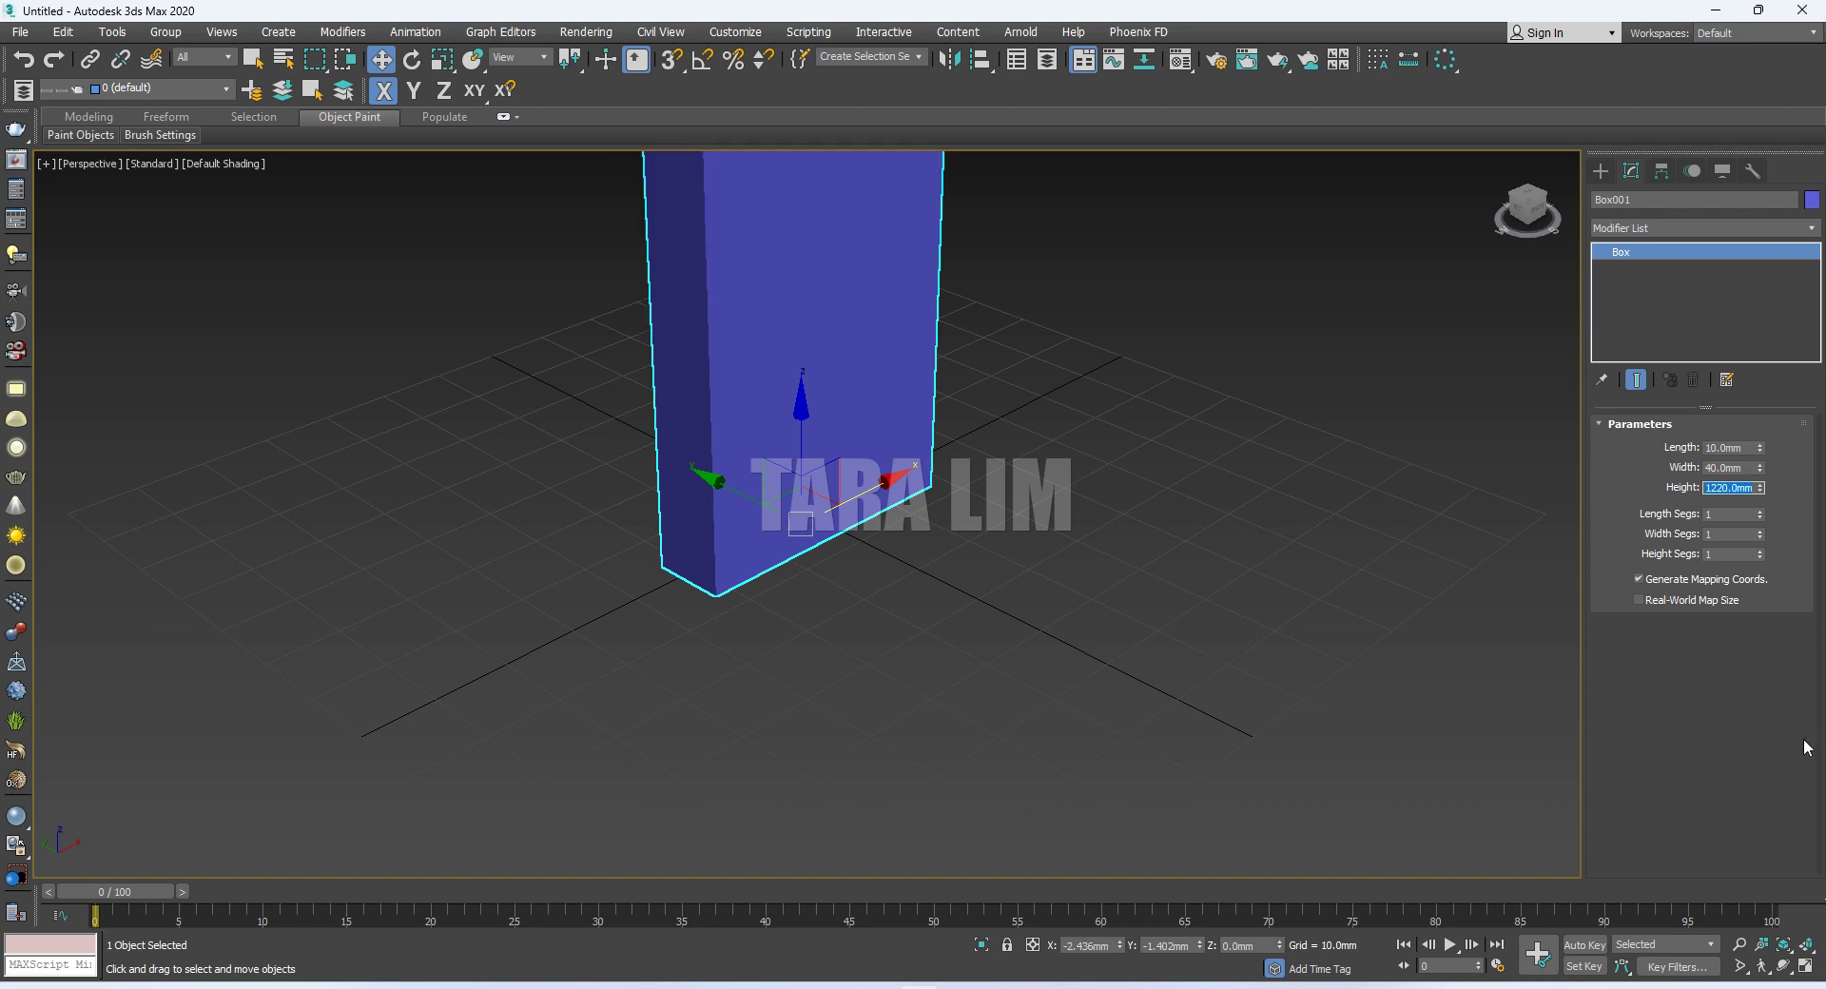
{"action": "scroll", "coordinate": [885, 740], "scroll_direction": "down", "scroll_amount": 5}
Rotate the tall box -90° about X so it lies flat
{"action": "middle_click_drag", "start_coordinate": [900, 715], "coordinate": [815, 720]}
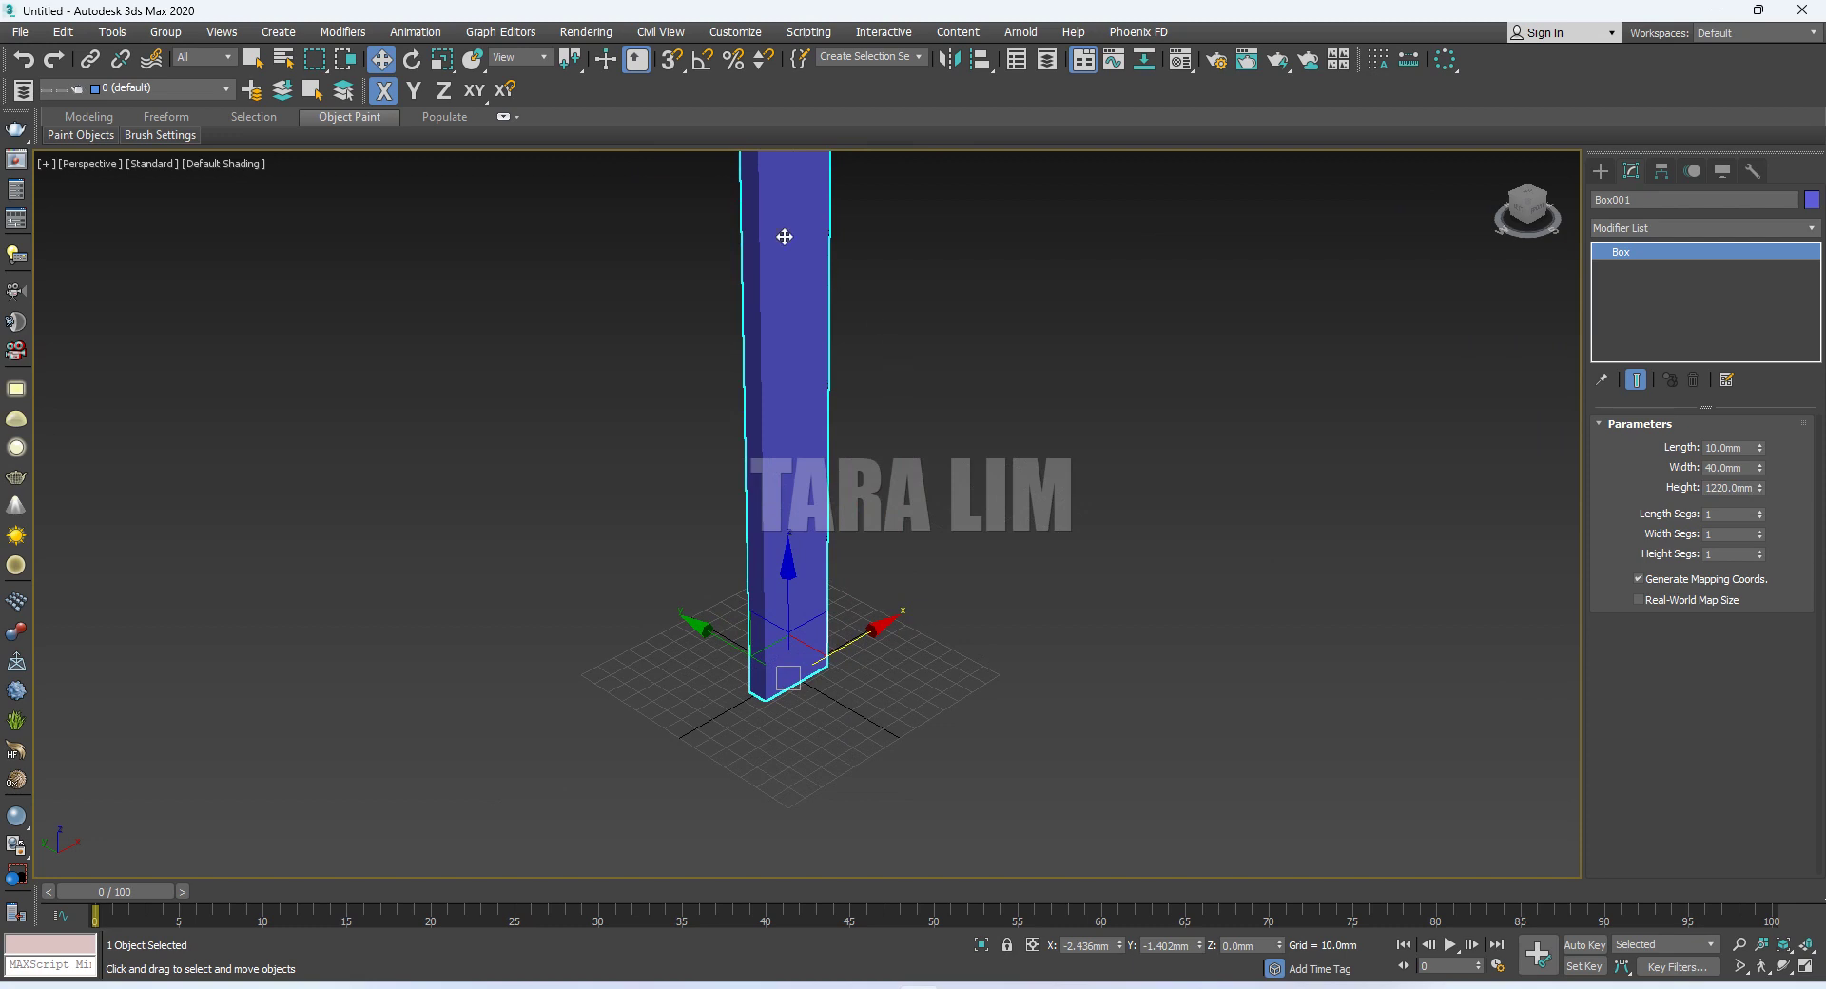
{"action": "left_click", "coordinate": [412, 59]}
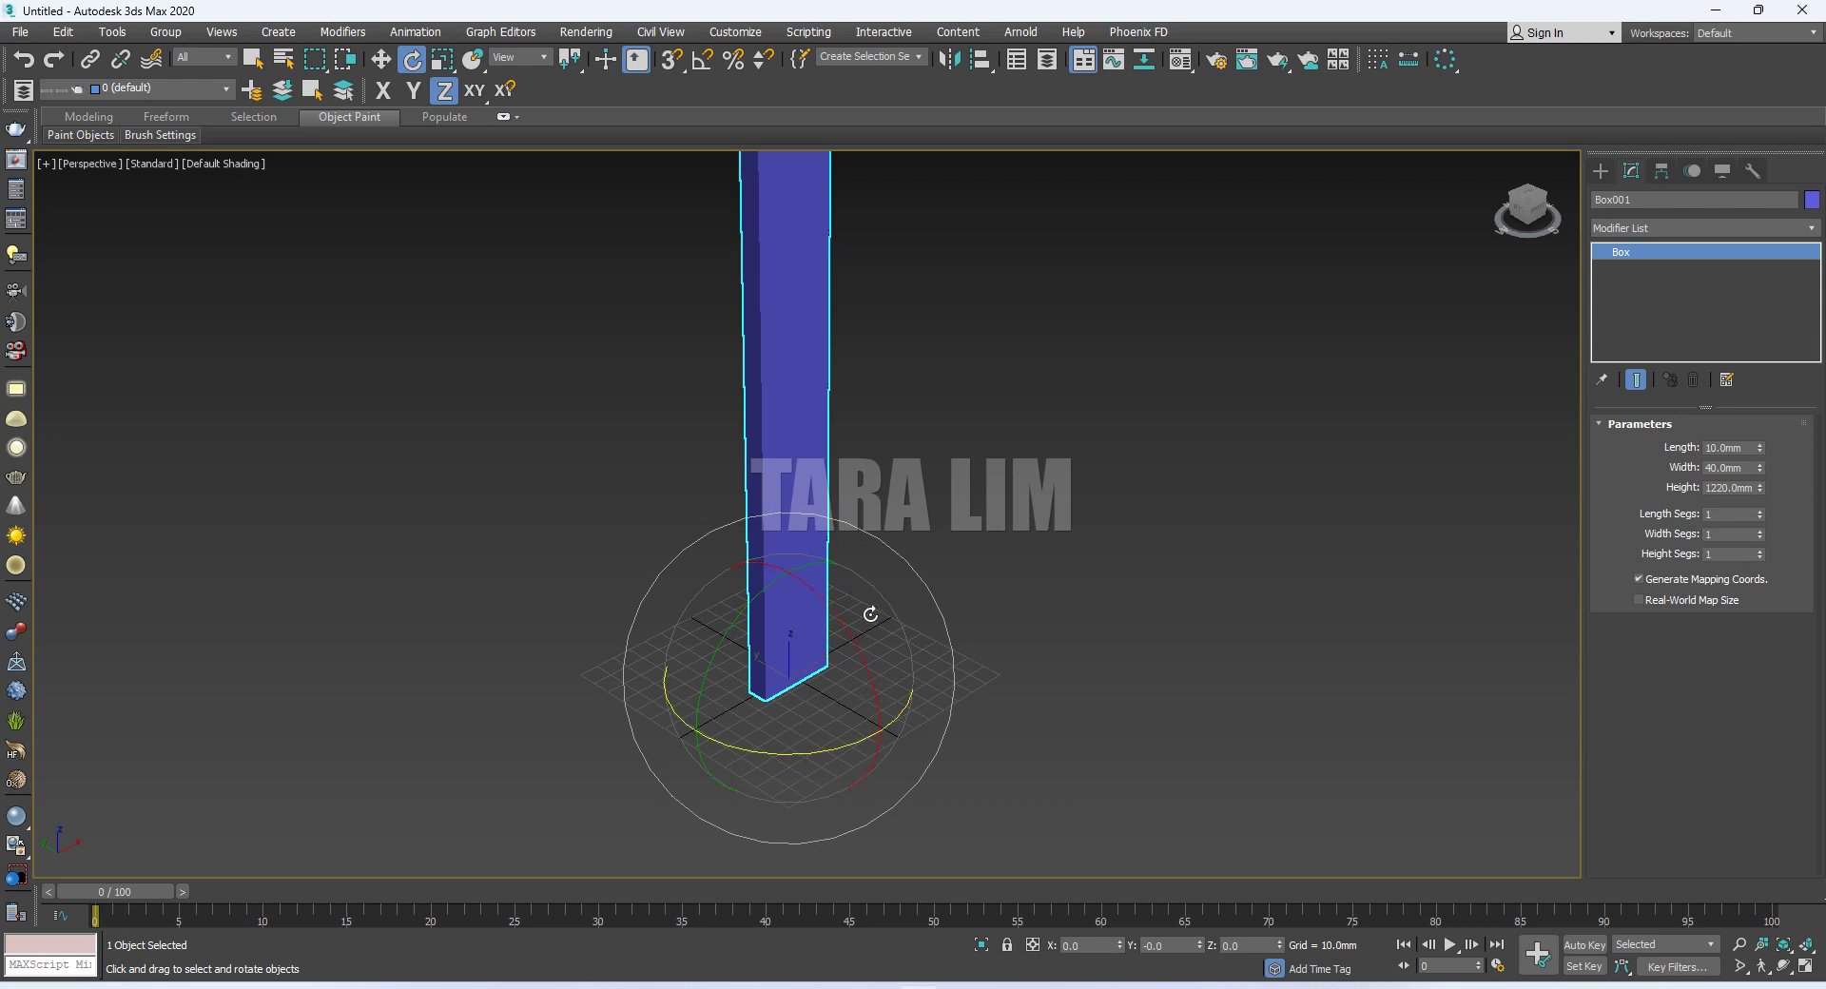
{"action": "key", "text": "F5"}
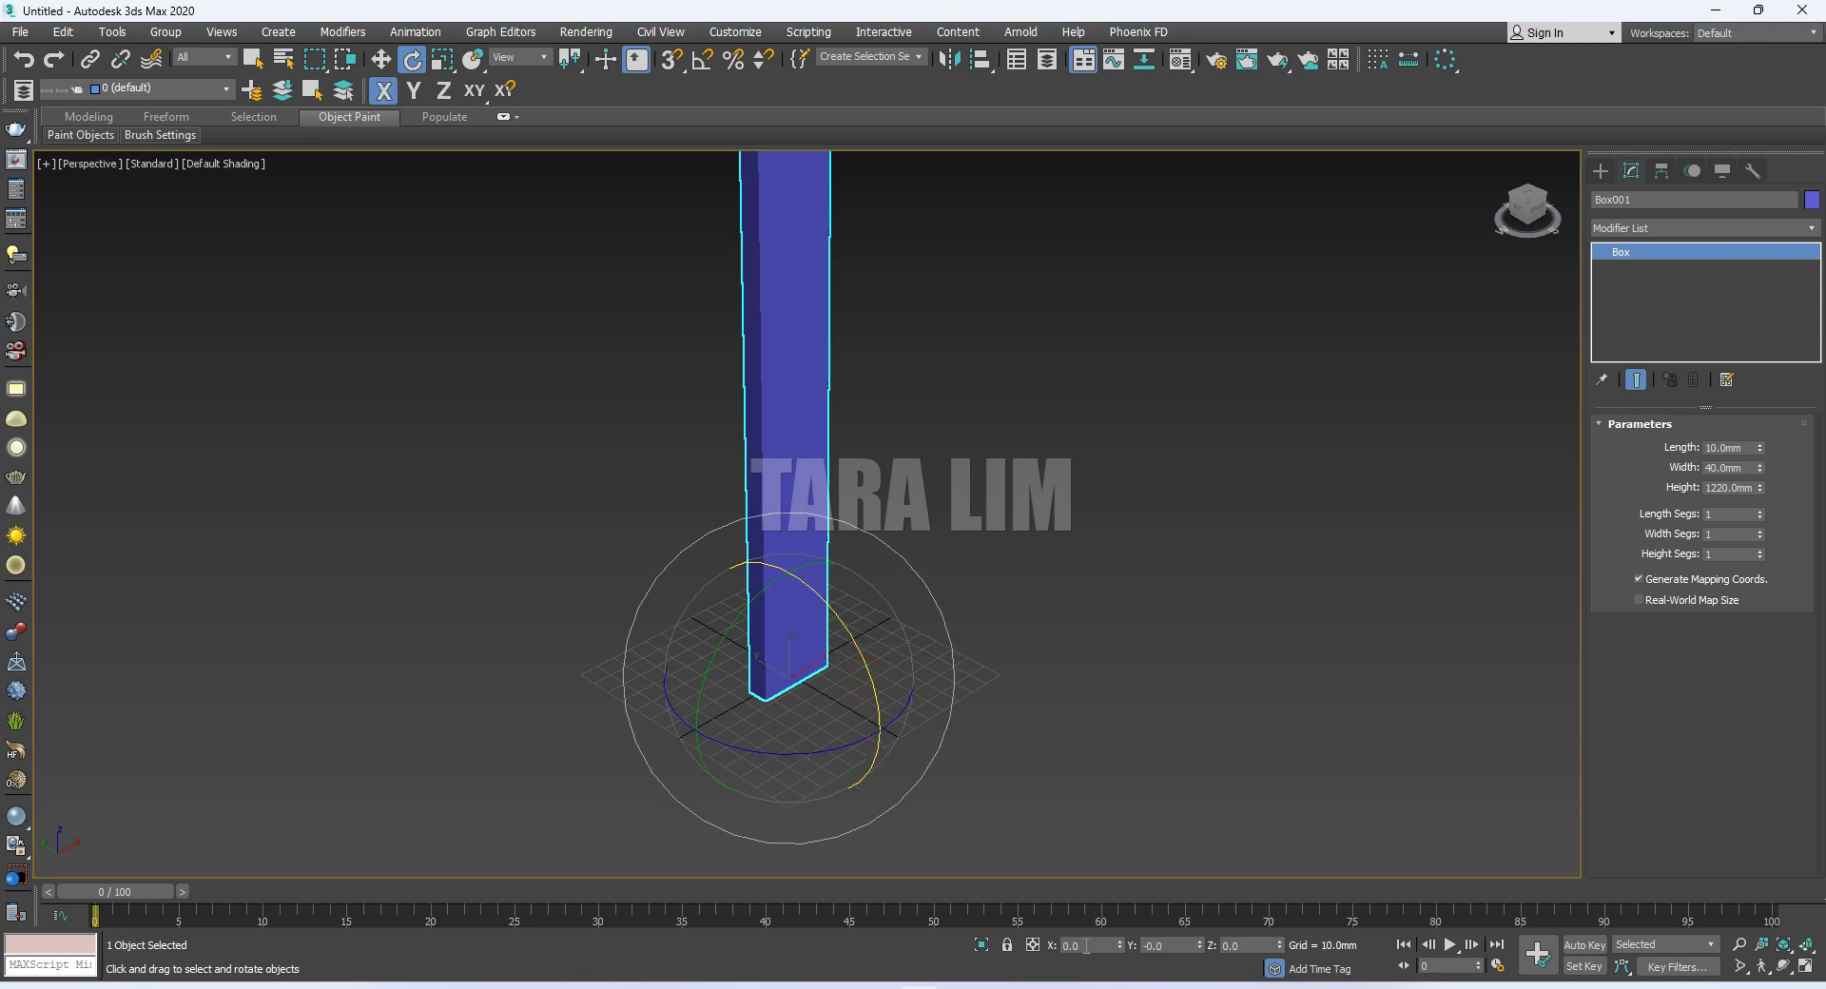
{"action": "left_click", "coordinate": [1089, 945]}
{"action": "type", "text": "-90"}
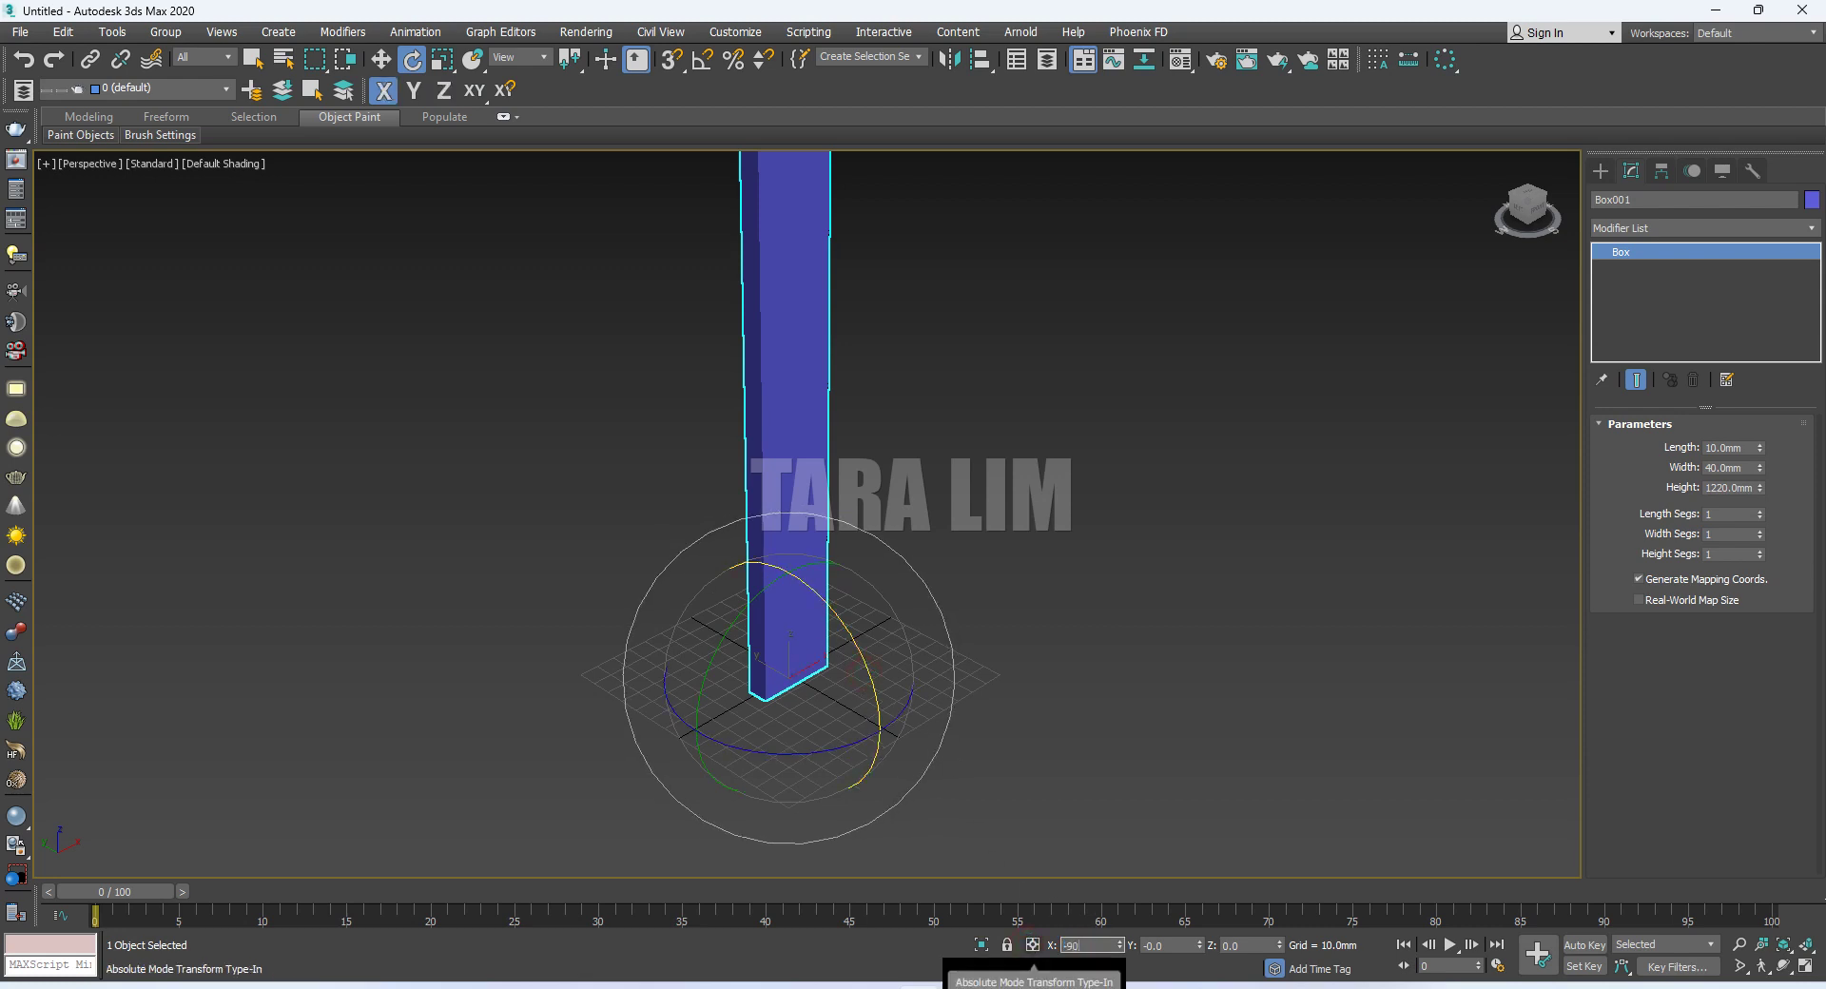
{"action": "key", "text": "Return"}
{"action": "scroll", "coordinate": [1207, 573], "scroll_direction": "down", "scroll_amount": 4}
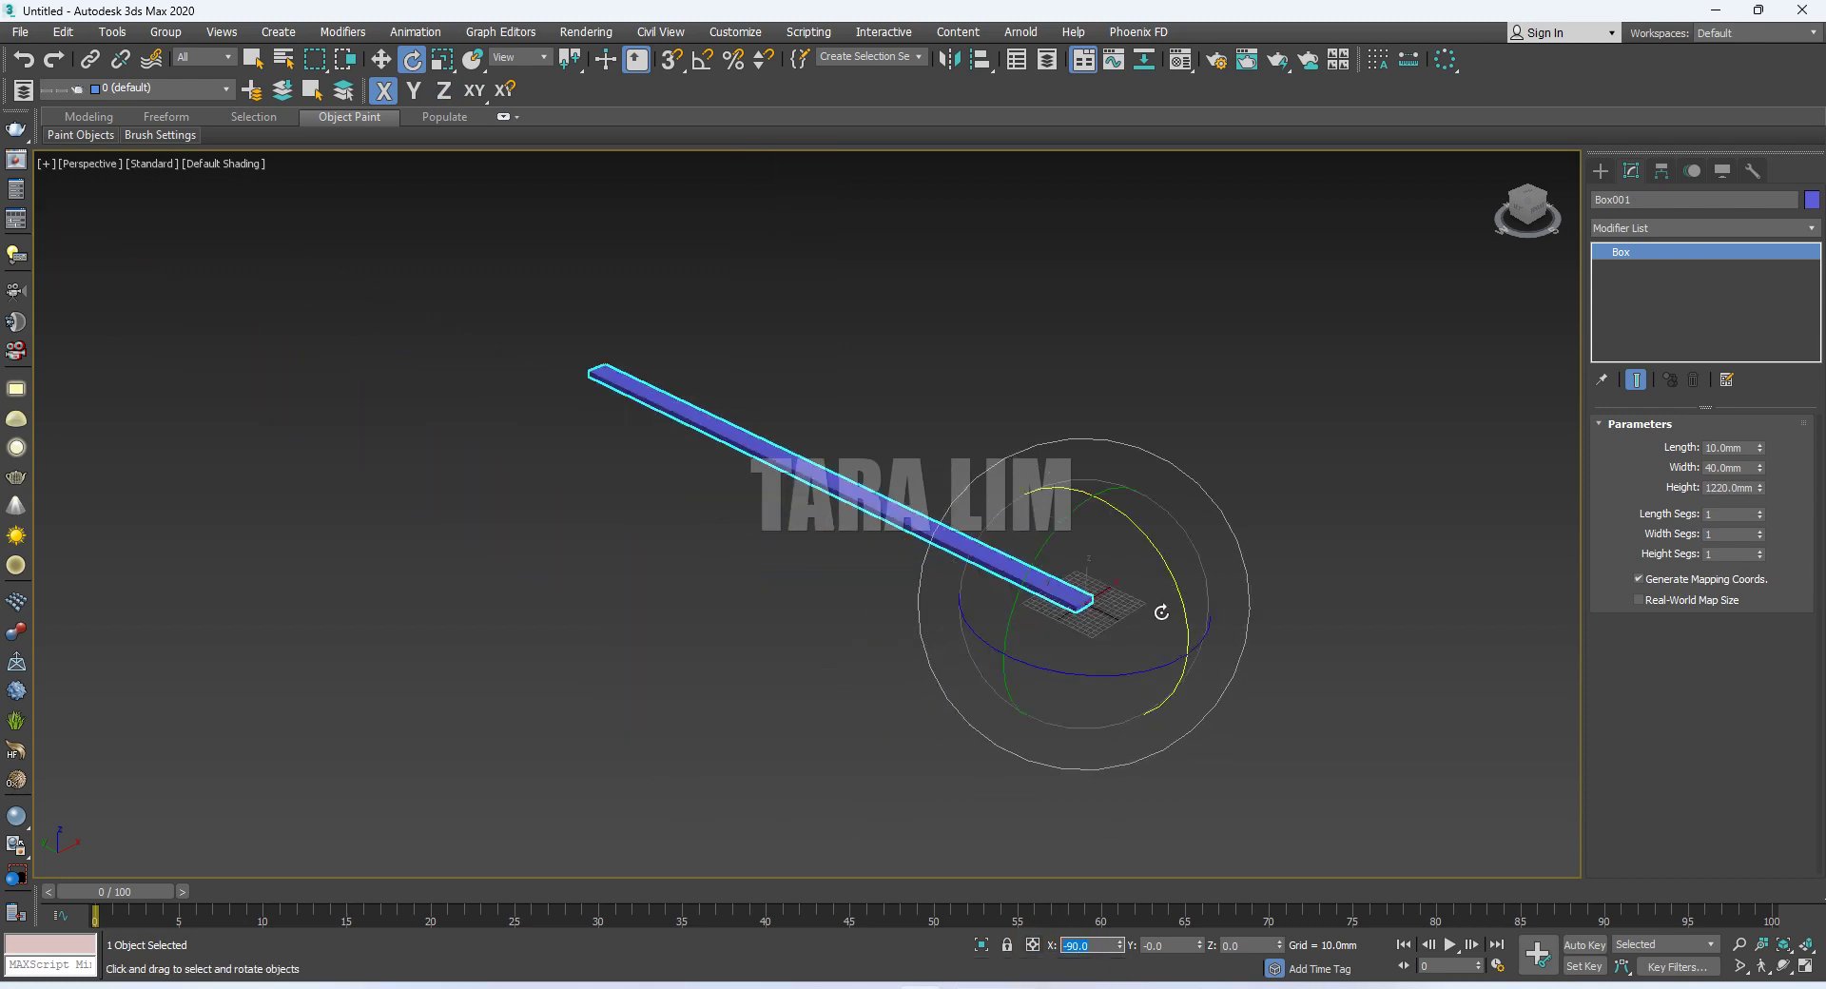
{"action": "scroll", "coordinate": [1161, 612], "scroll_direction": "up", "scroll_amount": 4}
Move the box to the world origin at X 0, Y 0, Z 0
{"action": "left_click", "coordinate": [380, 59]}
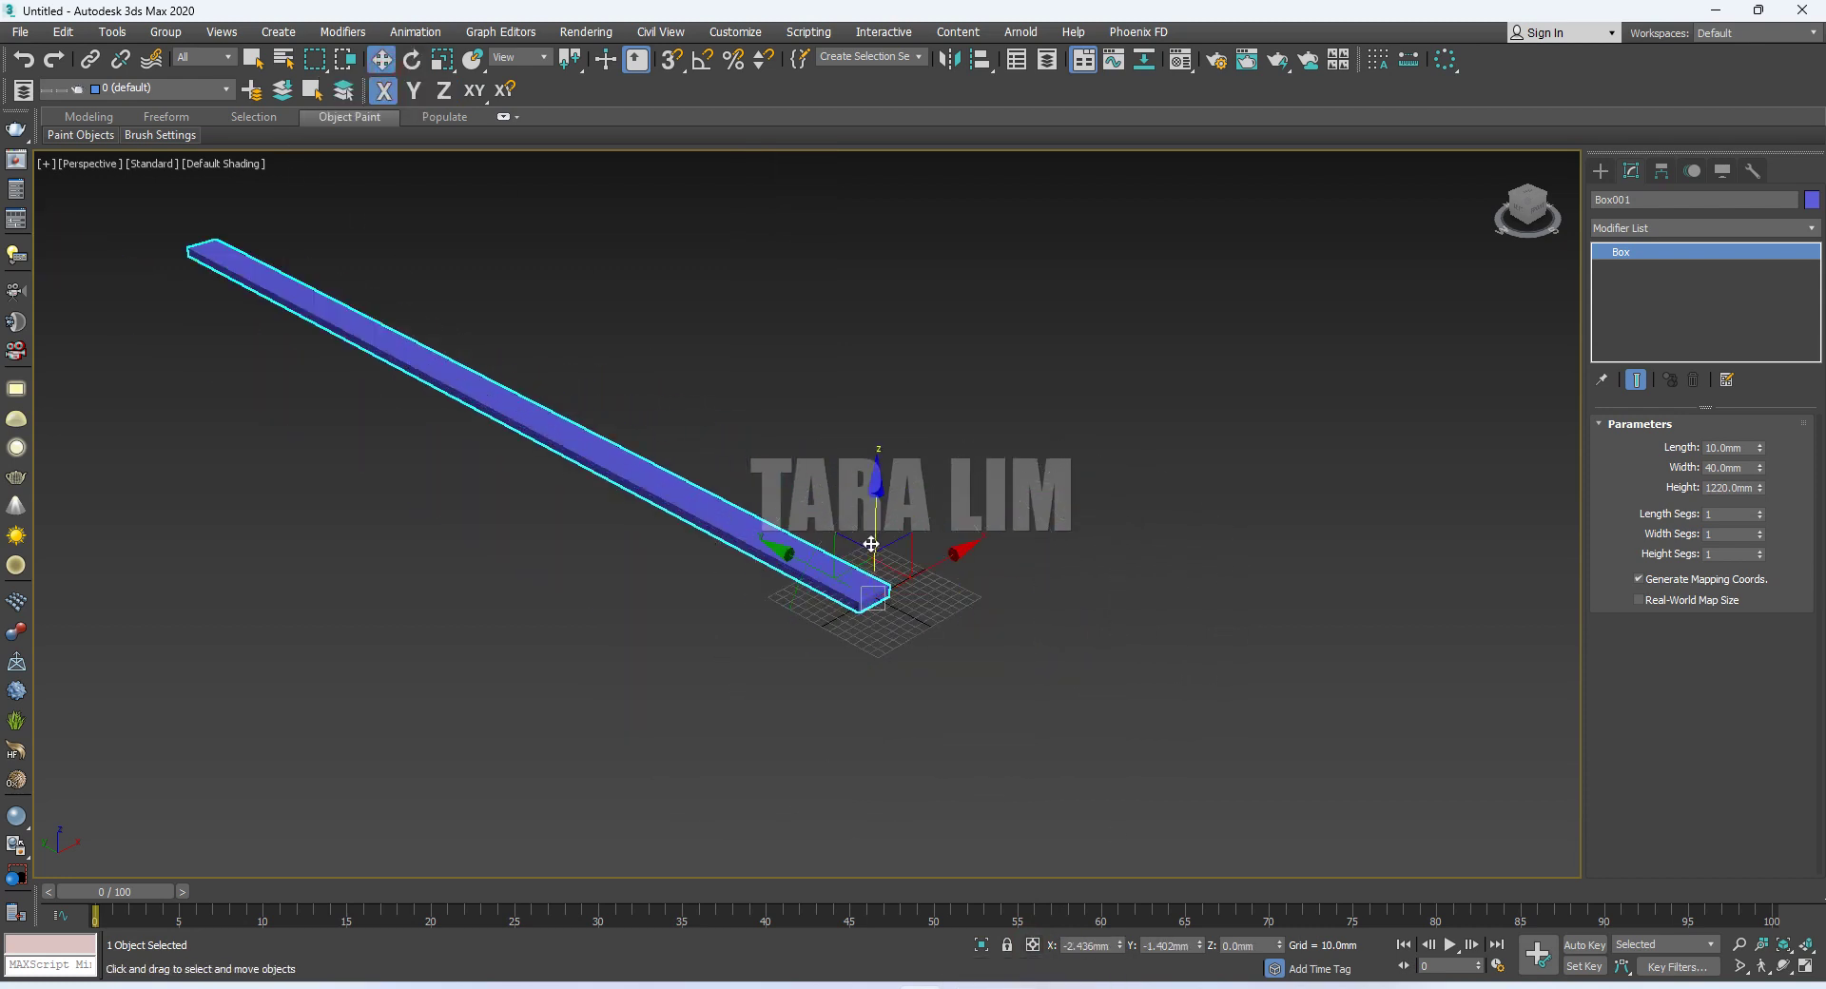
{"action": "scroll", "coordinate": [872, 544], "scroll_direction": "up", "scroll_amount": 2}
{"action": "scroll", "coordinate": [871, 544], "scroll_direction": "up", "scroll_amount": 2}
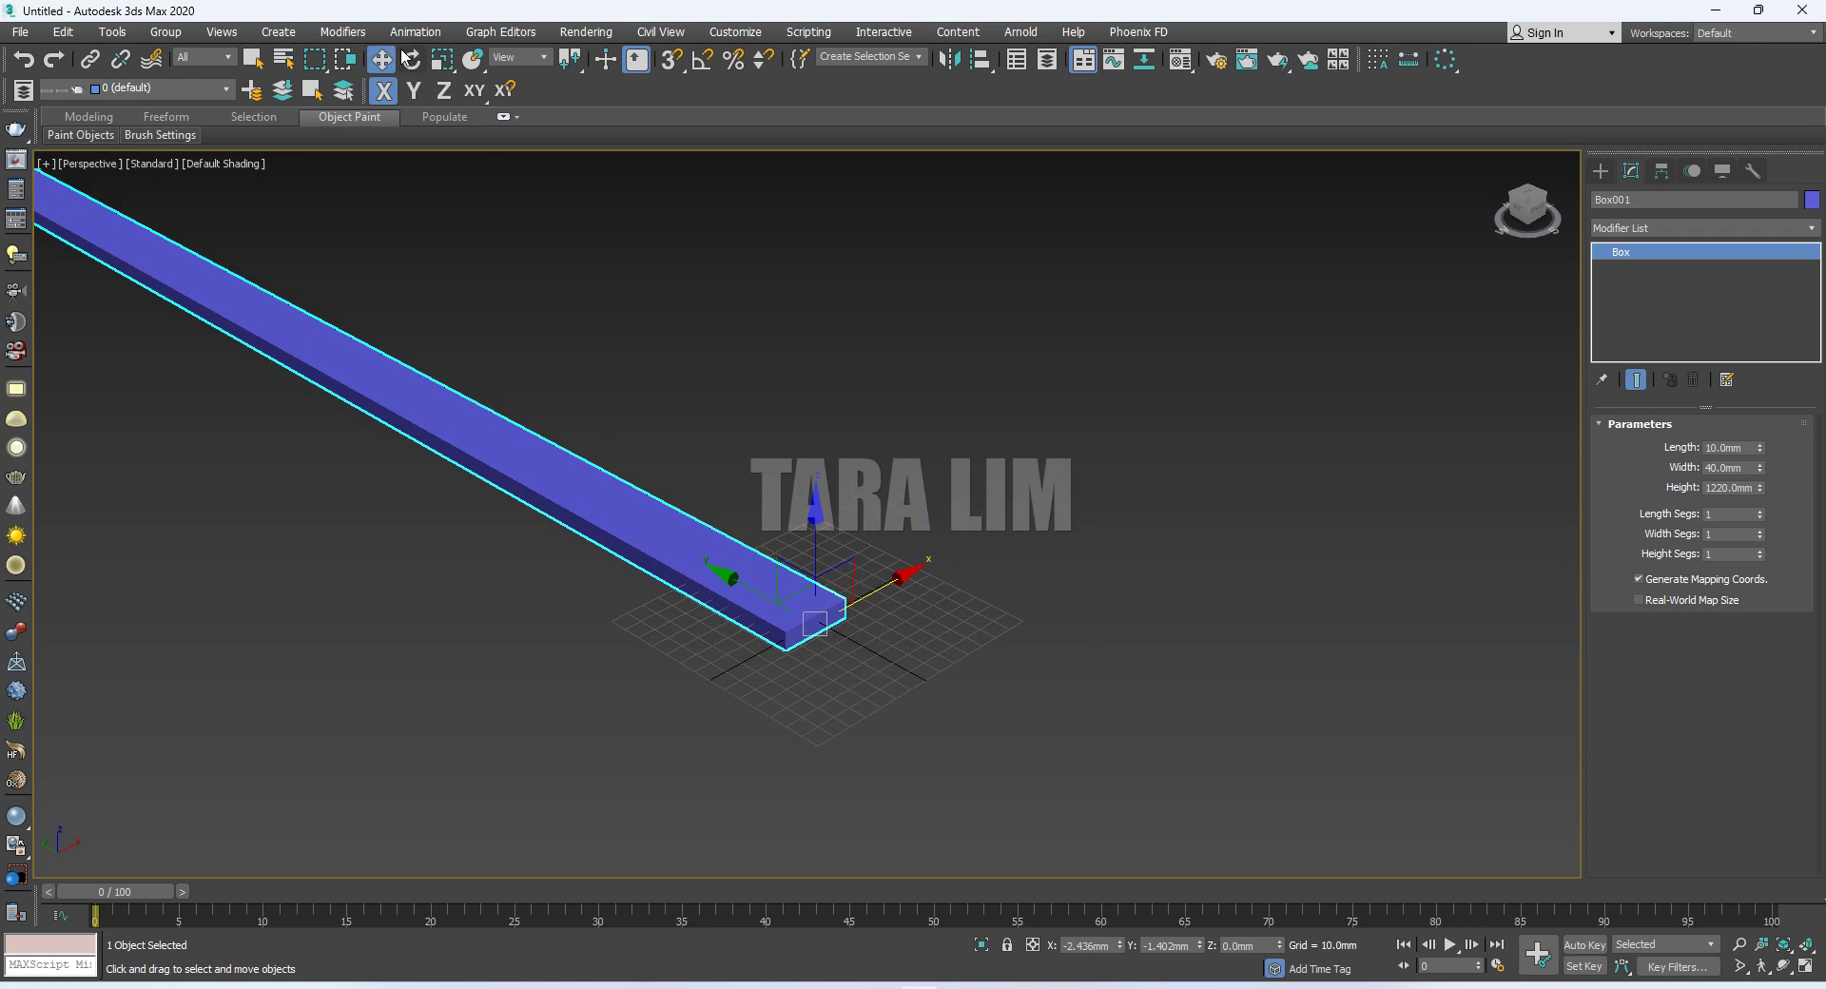
{"action": "double_click", "coordinate": [1089, 945]}
{"action": "type", "text": "0"}
{"action": "key", "text": "Tab"}
{"action": "type", "text": "0"}
{"action": "key", "text": "Tab"}
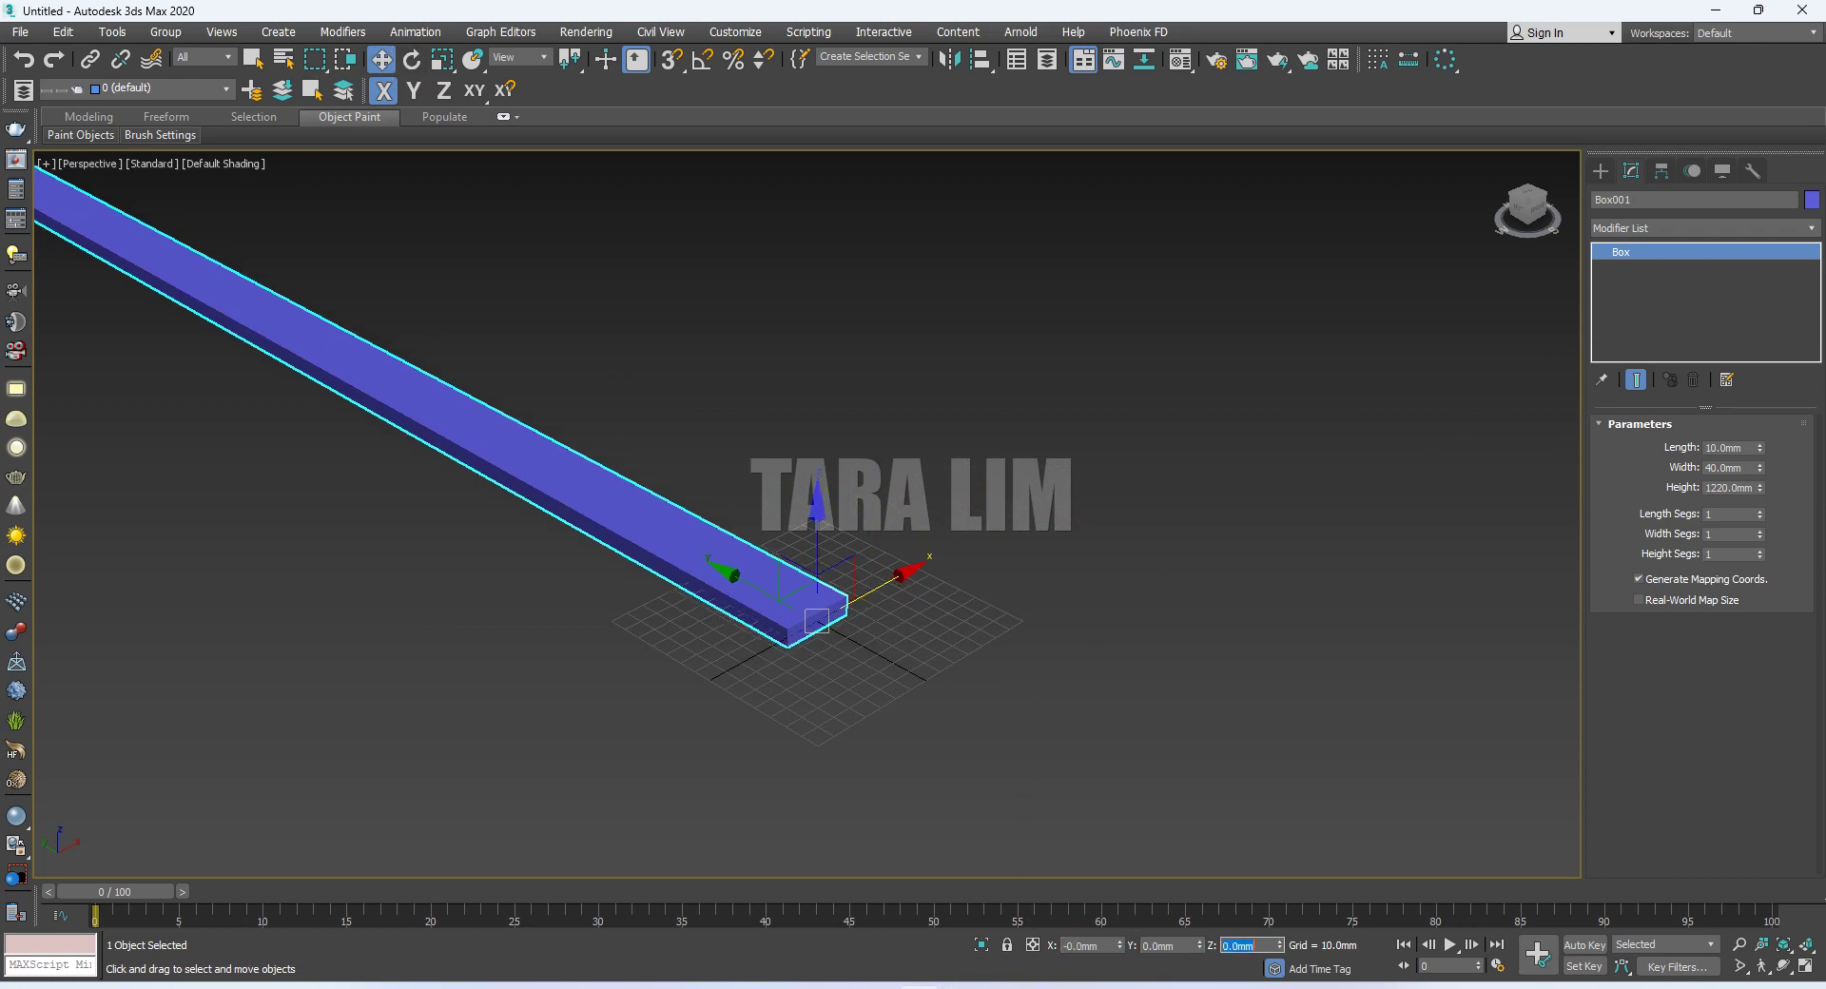
{"action": "type", "text": "0"}
{"action": "key", "text": "Return"}
{"action": "left_click", "coordinate": [1052, 608]}
{"action": "key", "text": "ctrl+z"}
Clone the plank twice, placing the copies at X 50 and X 100 mm
{"action": "left_click_drag", "start_coordinate": [902, 572], "coordinate": [982, 515], "text": "shift"}
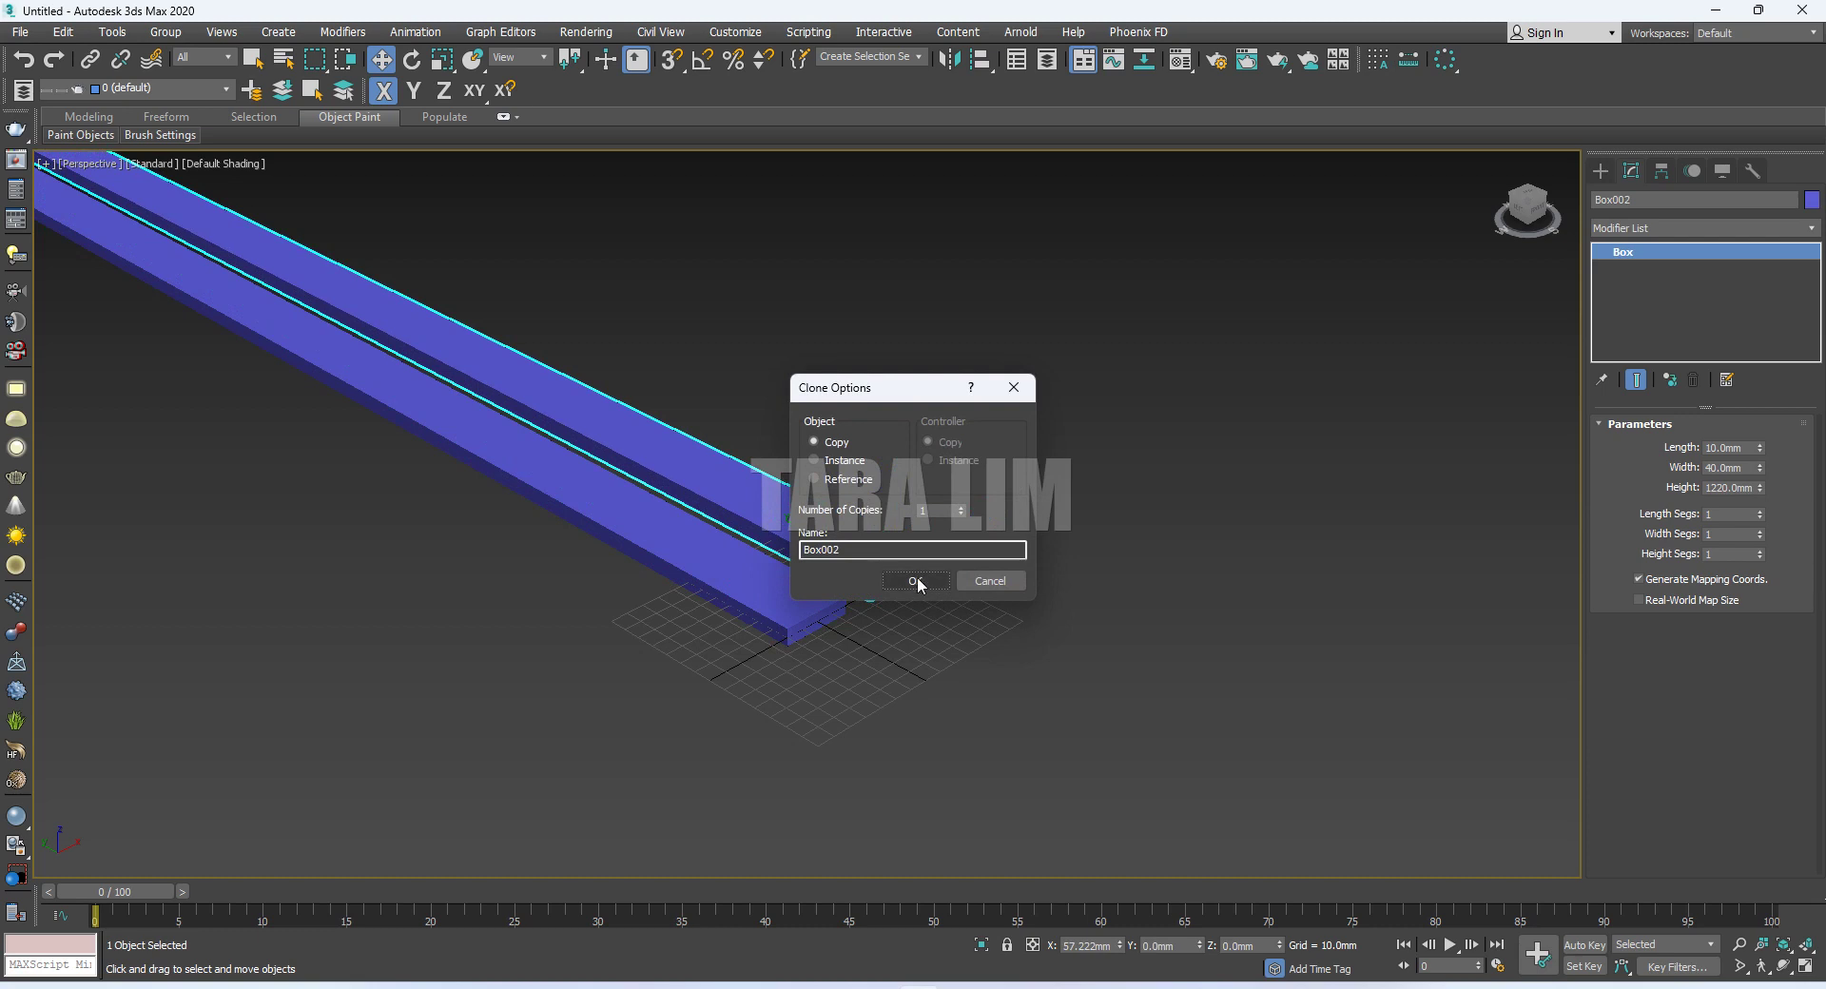
{"action": "left_click", "coordinate": [917, 577]}
{"action": "double_click", "coordinate": [1085, 946]}
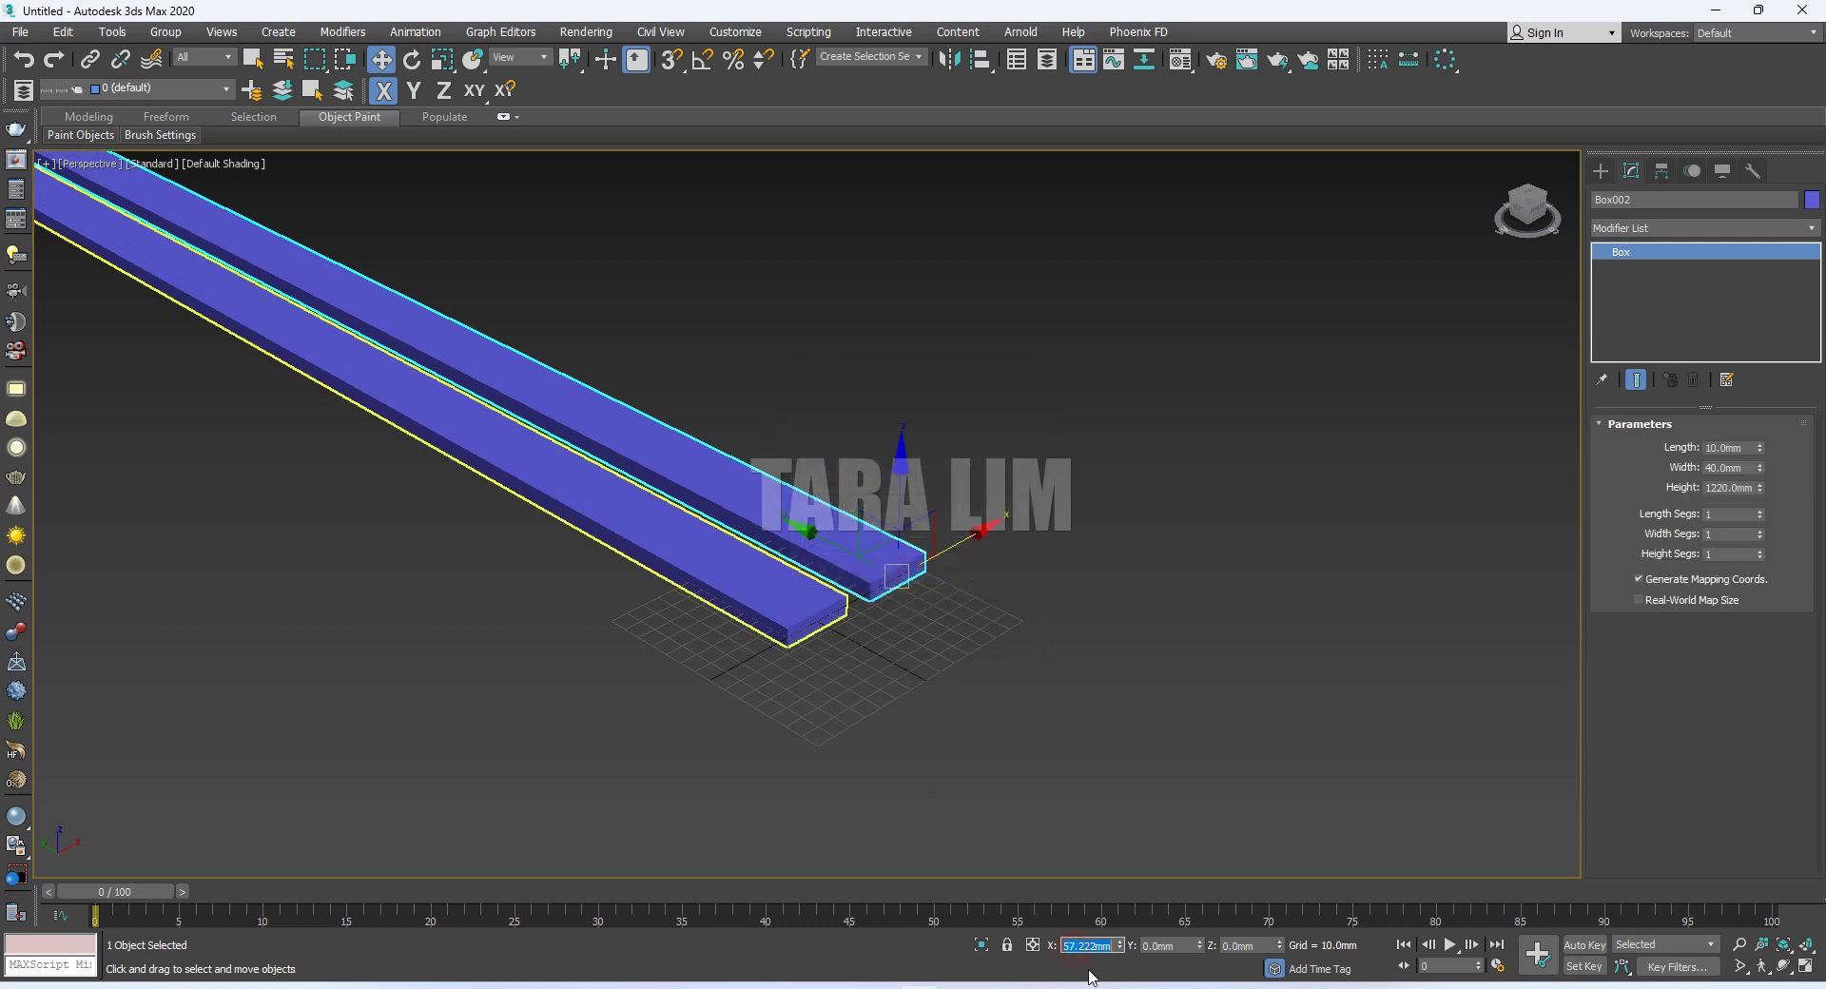
{"action": "type", "text": "50"}
{"action": "key", "text": "Return"}
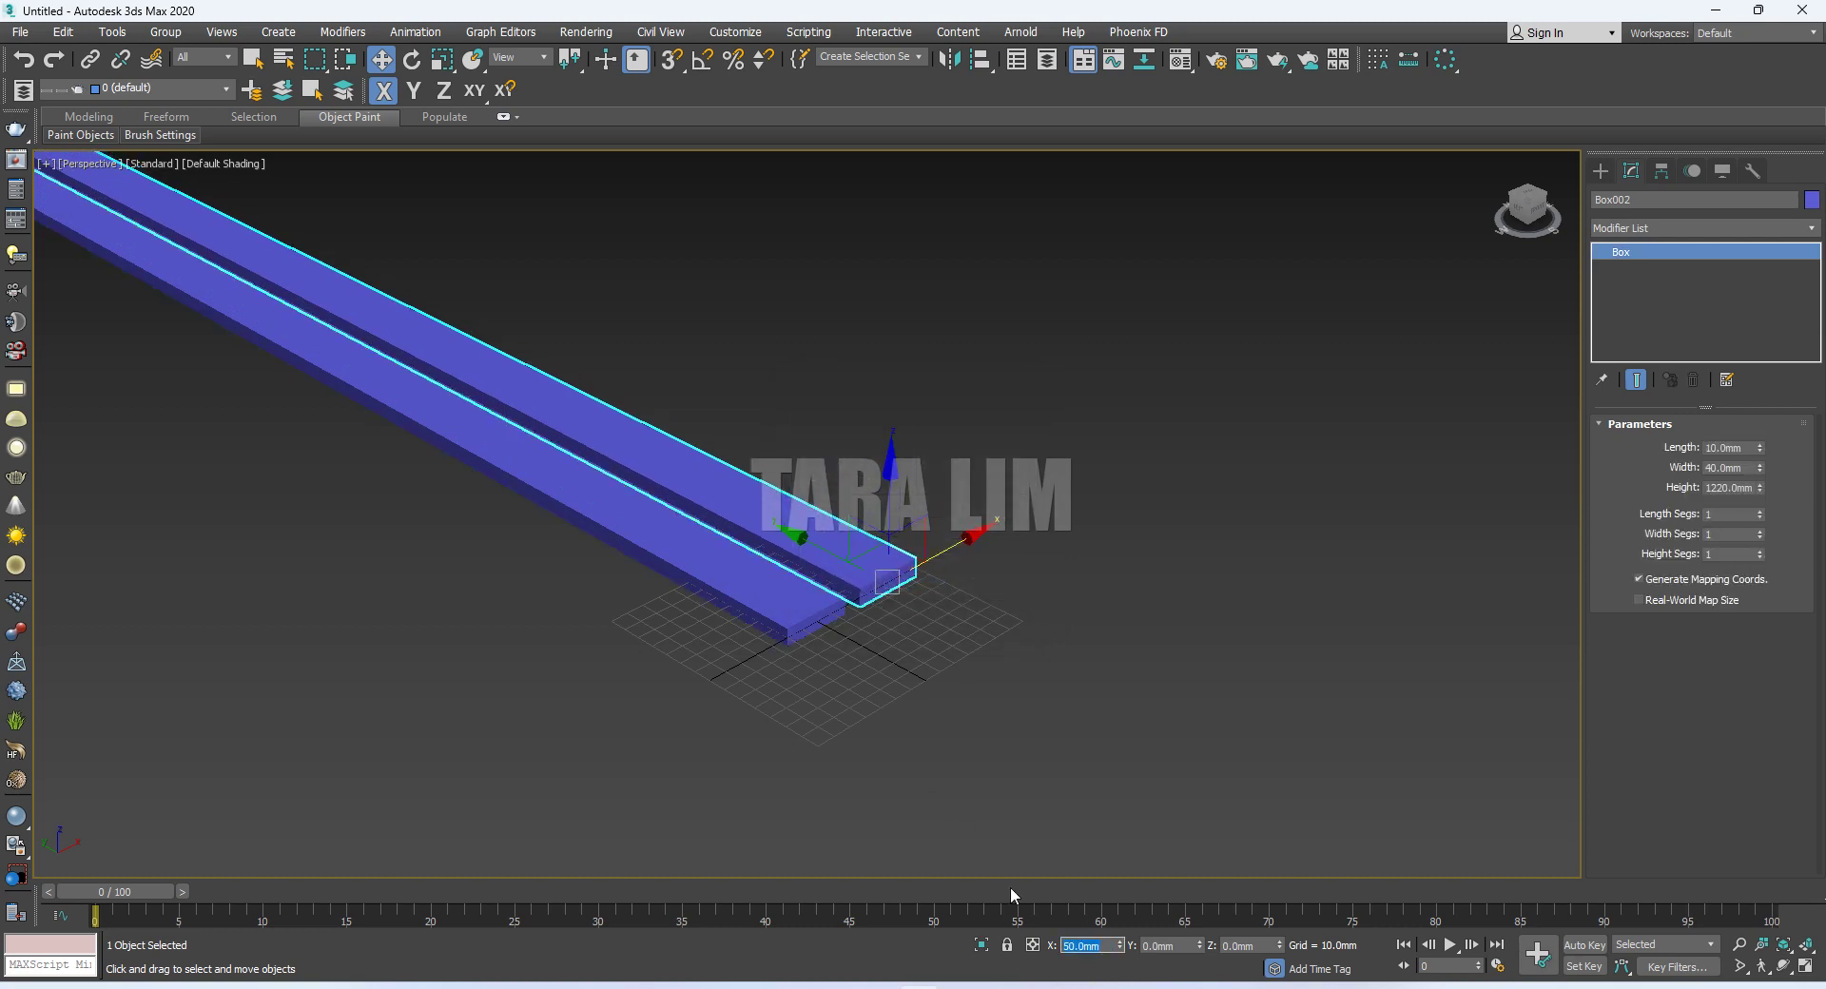
{"action": "left_click", "coordinate": [903, 649]}
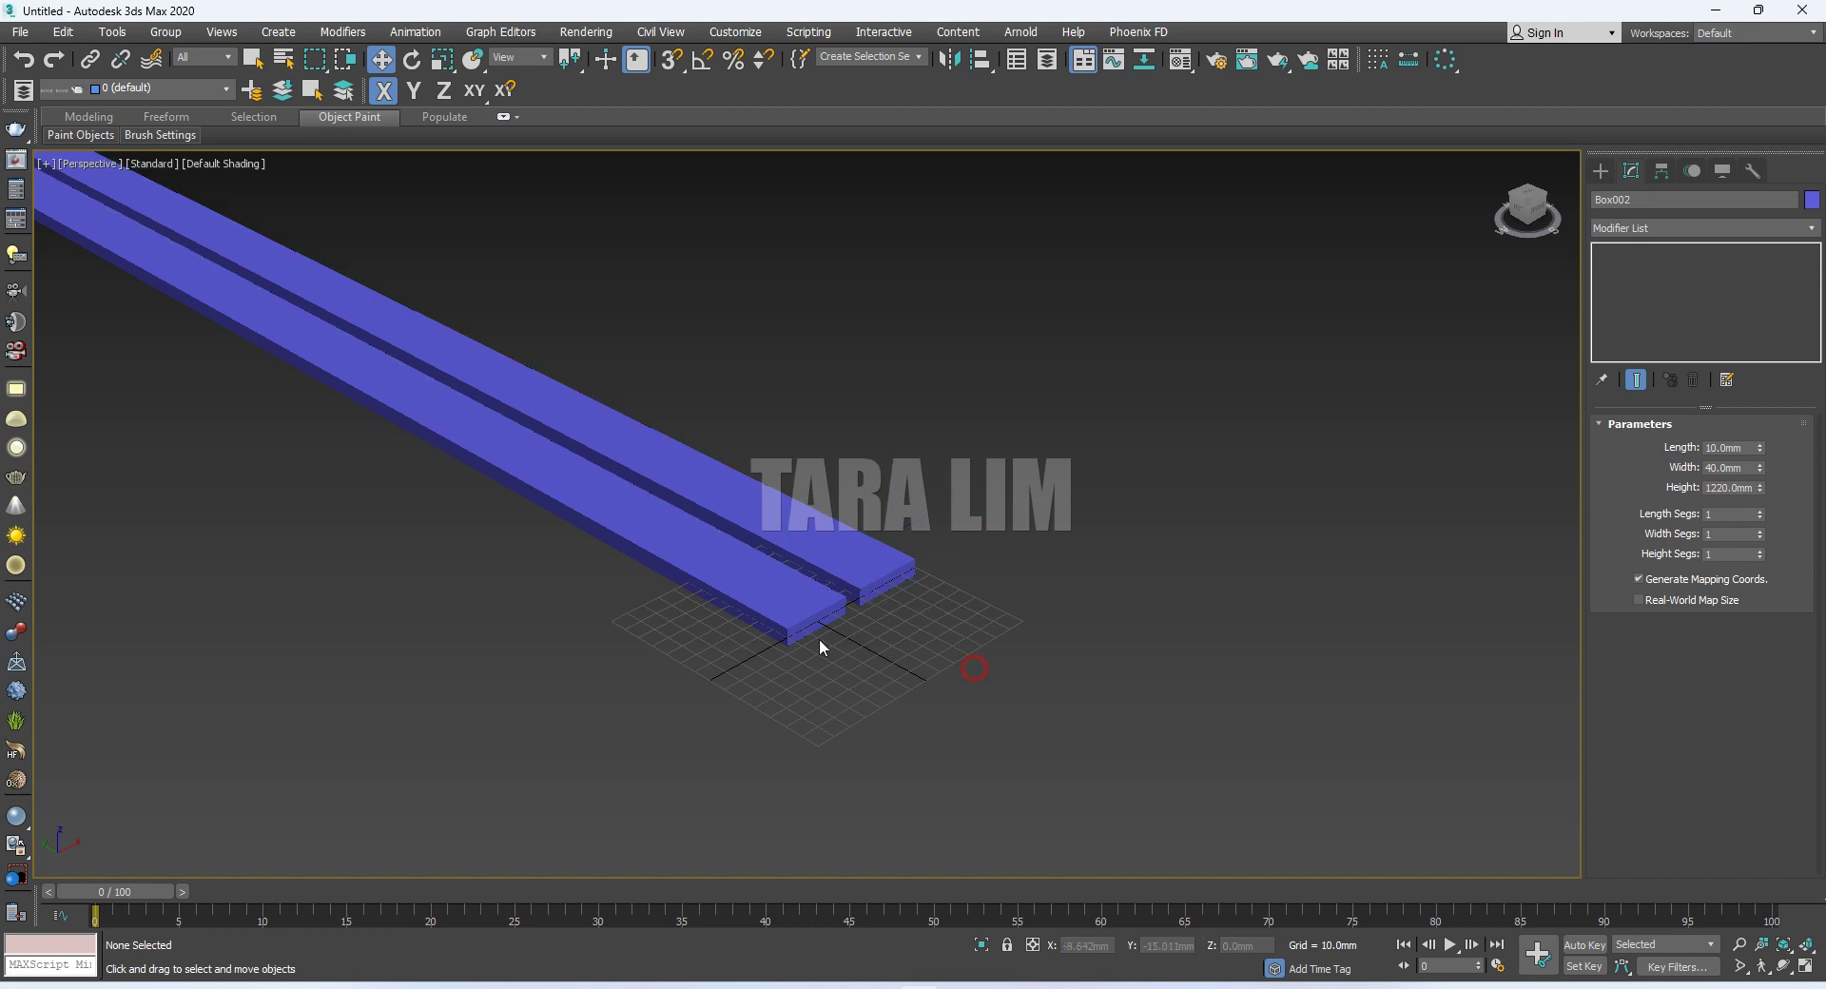
{"action": "left_click", "coordinate": [866, 565]}
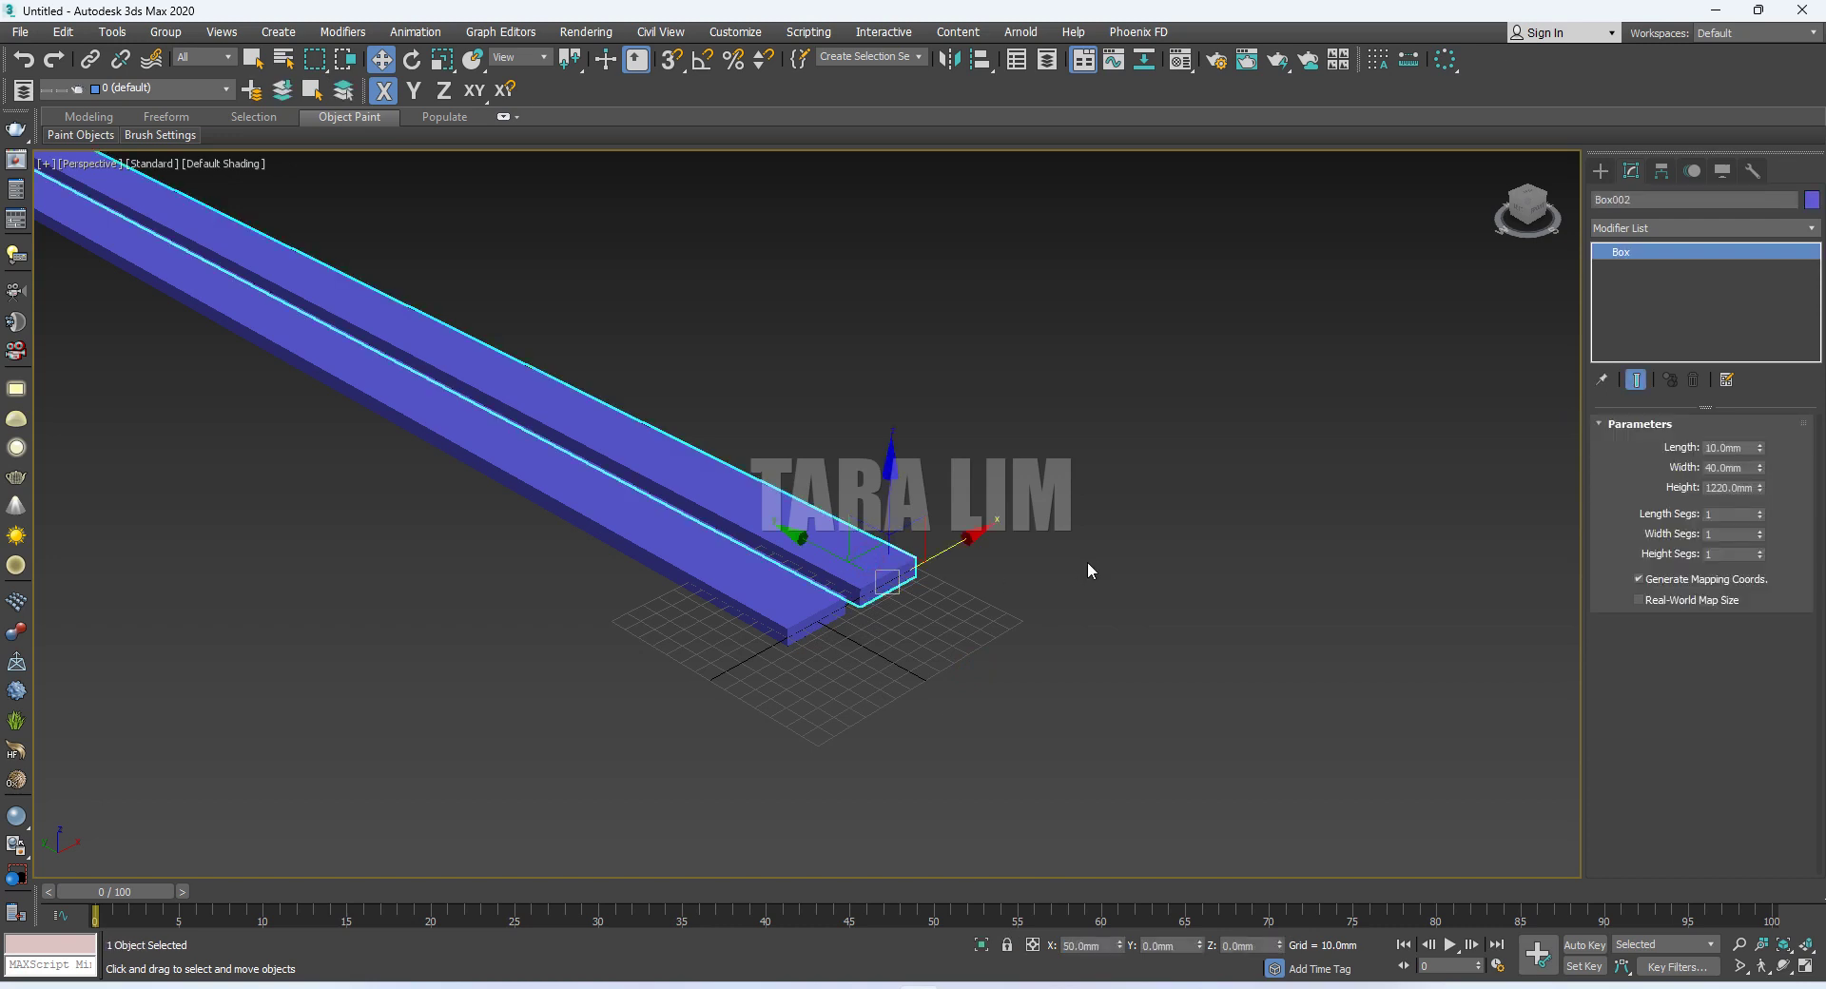
{"action": "key", "text": "ctrl+v"}
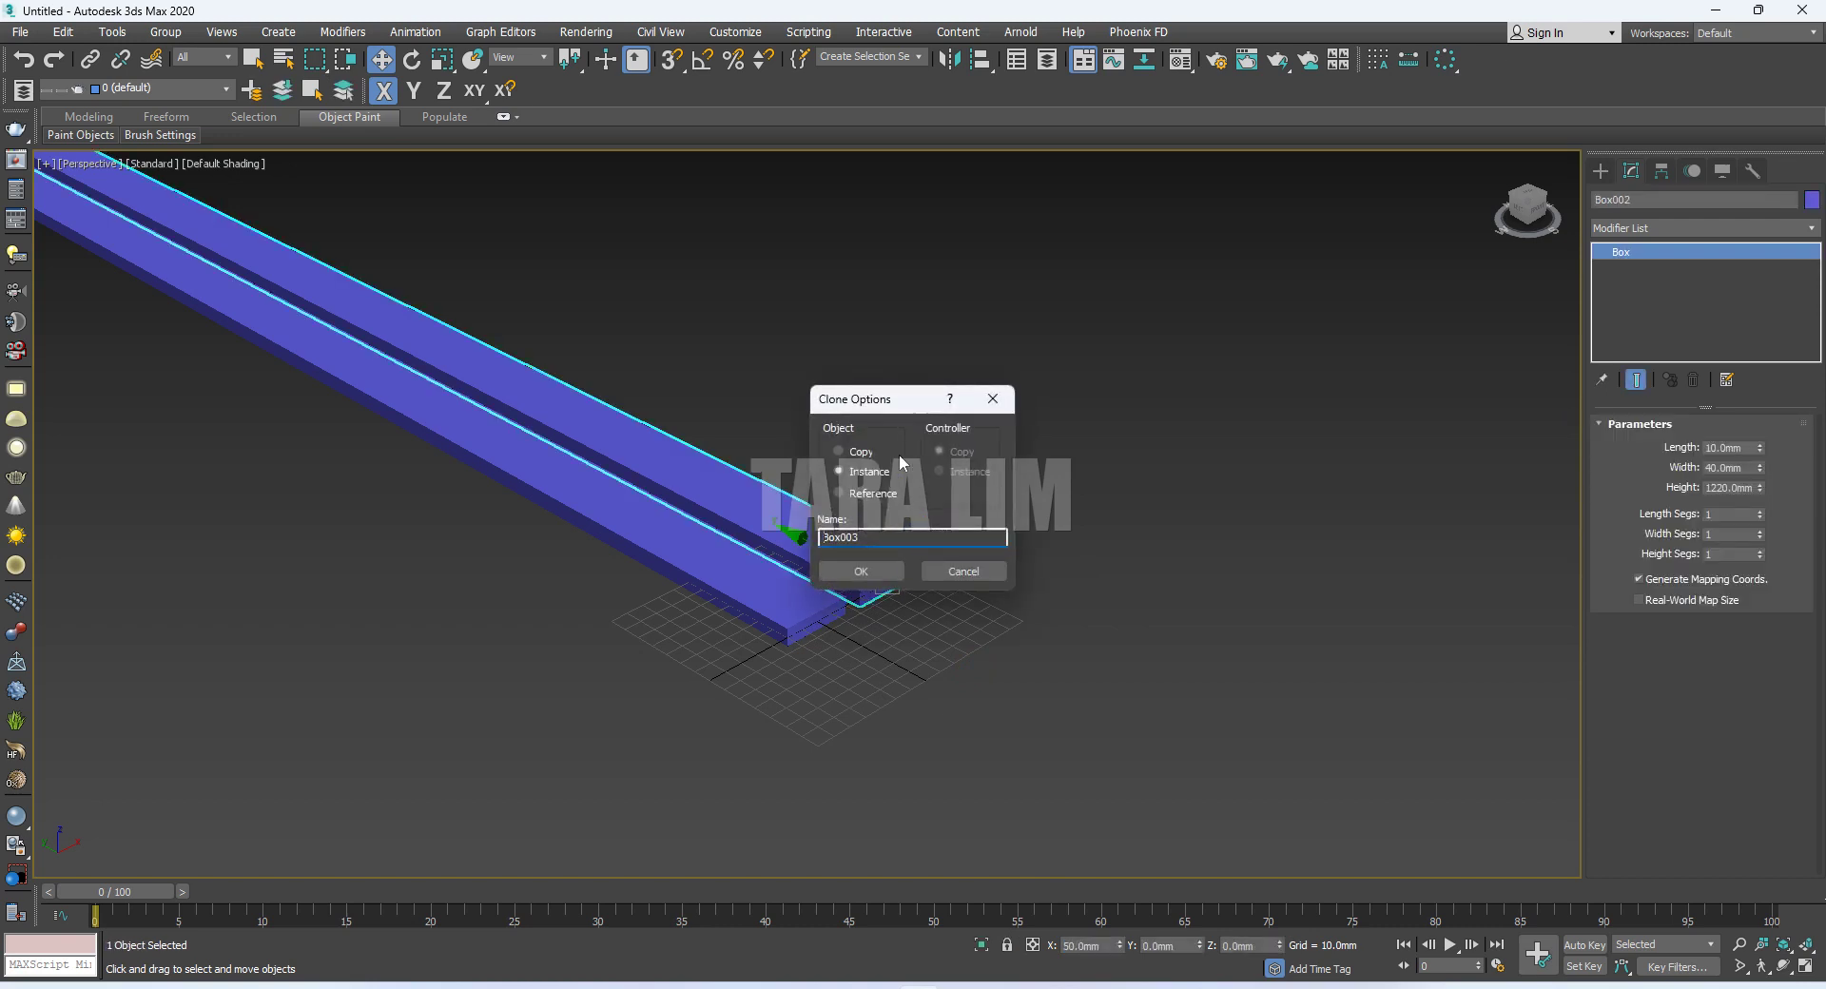
{"action": "left_click", "coordinate": [864, 571]}
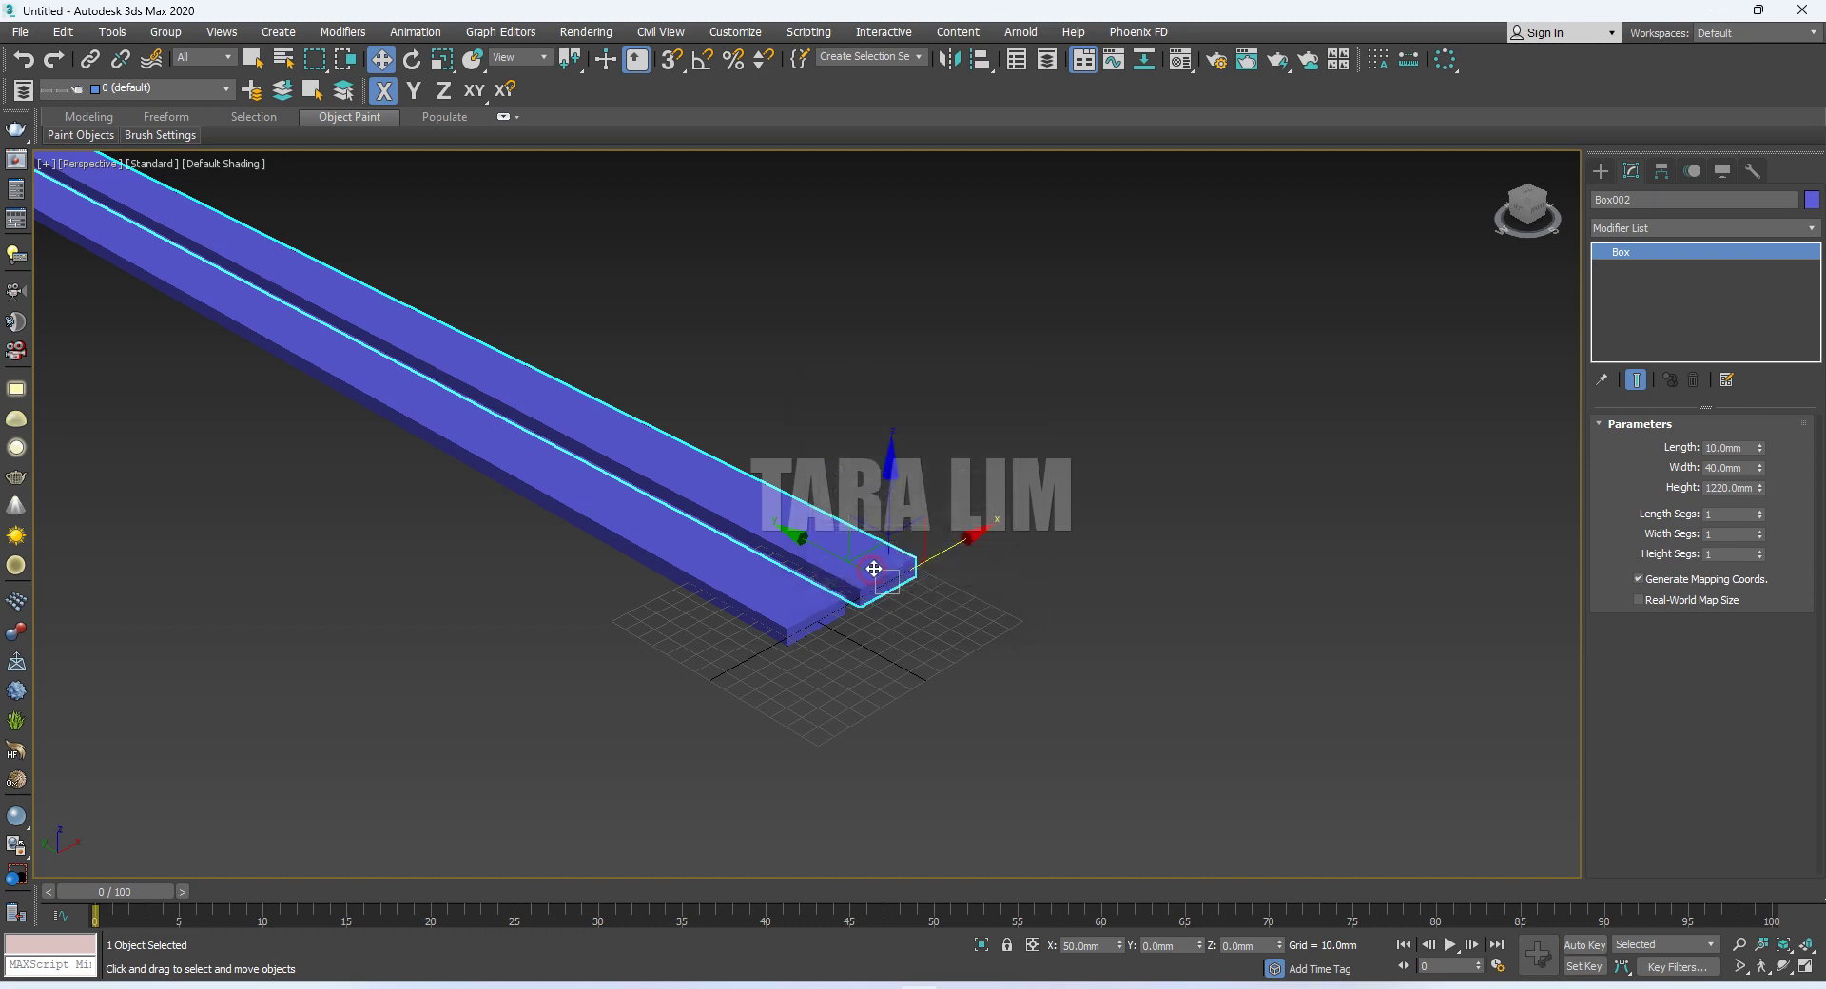
{"action": "double_click", "coordinate": [1081, 945]}
{"action": "type", "text": "100"}
{"action": "key", "text": "Return"}
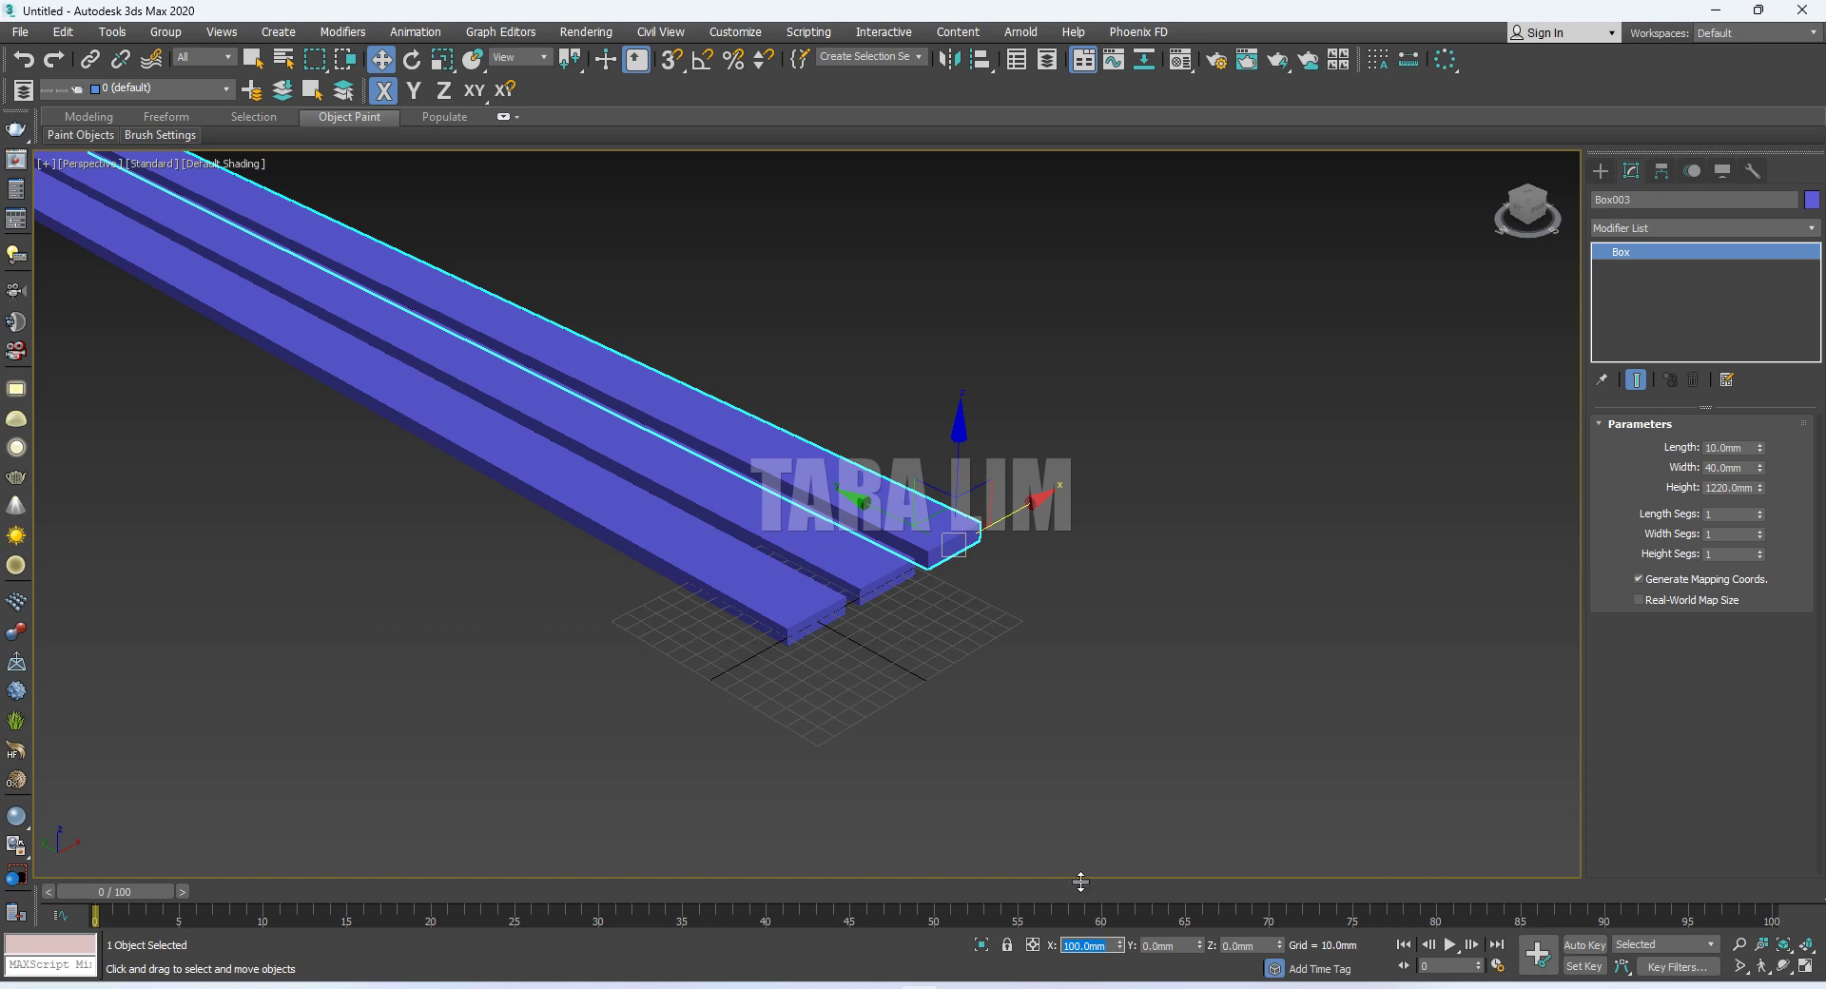
{"action": "left_click", "coordinate": [1135, 632]}
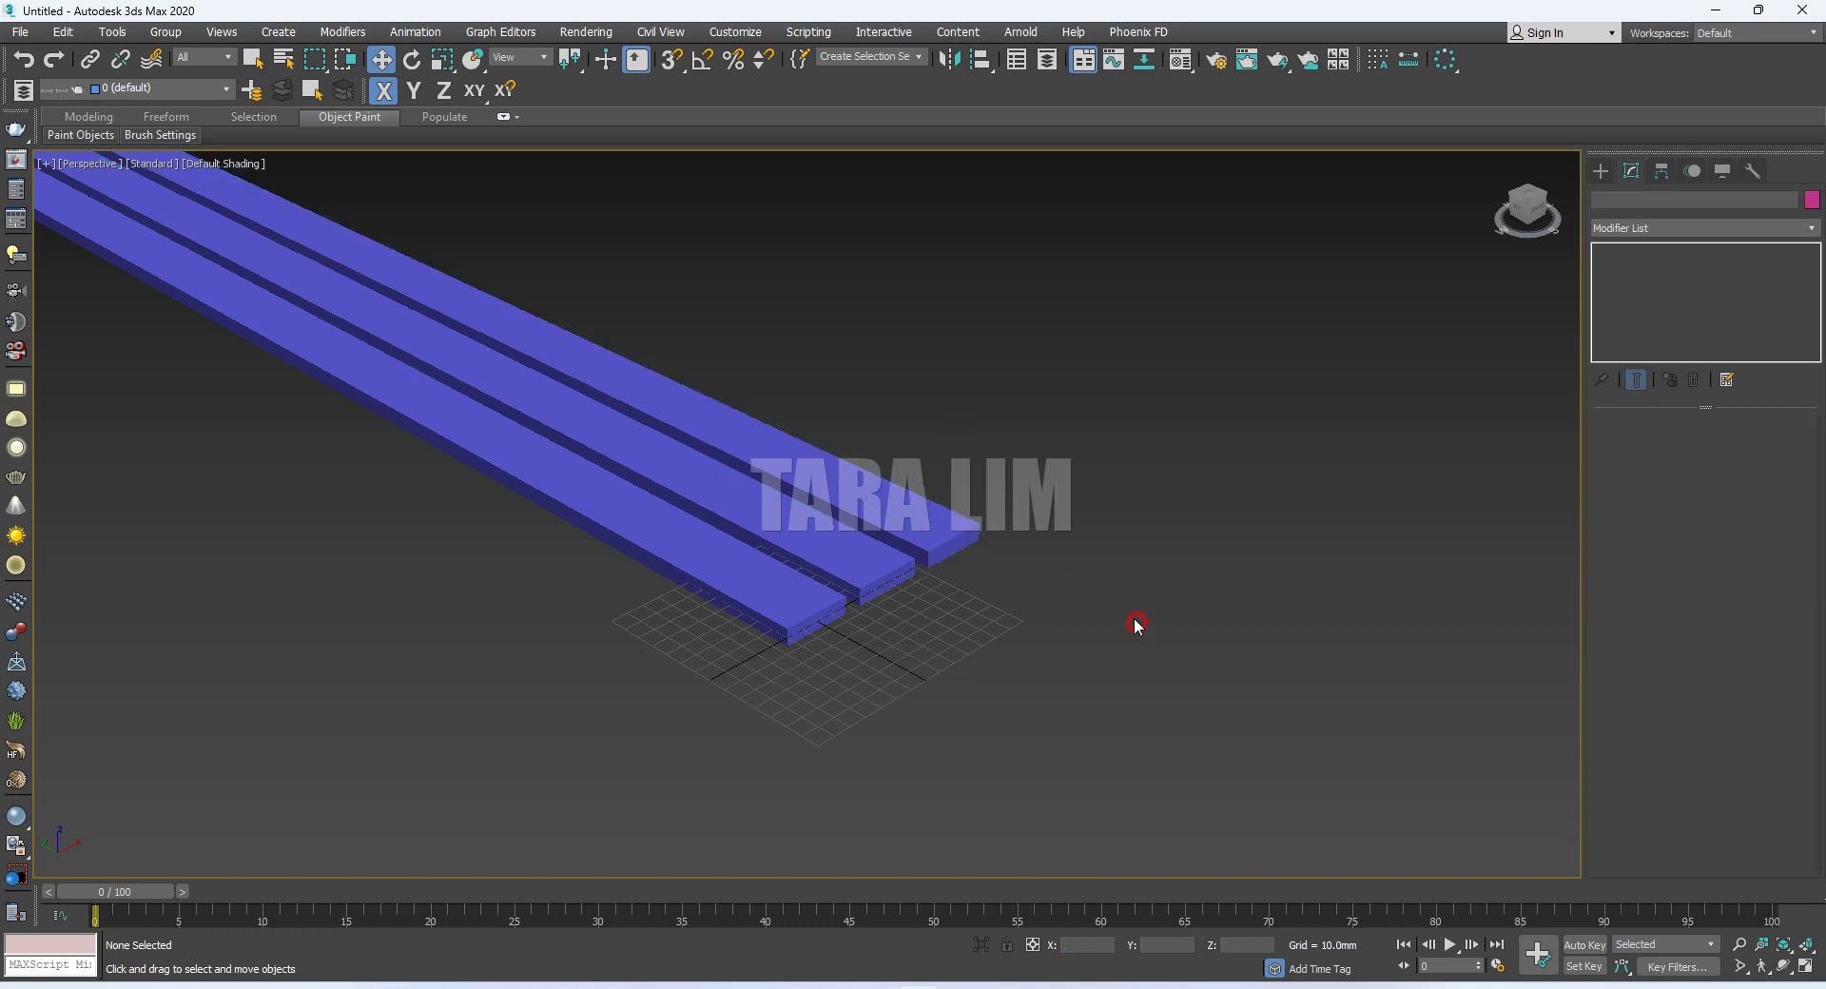
Add two more board copies at X 150 and X 200 mm
{"action": "left_click", "coordinate": [949, 552]}
{"action": "key", "text": "ctrl+v"}
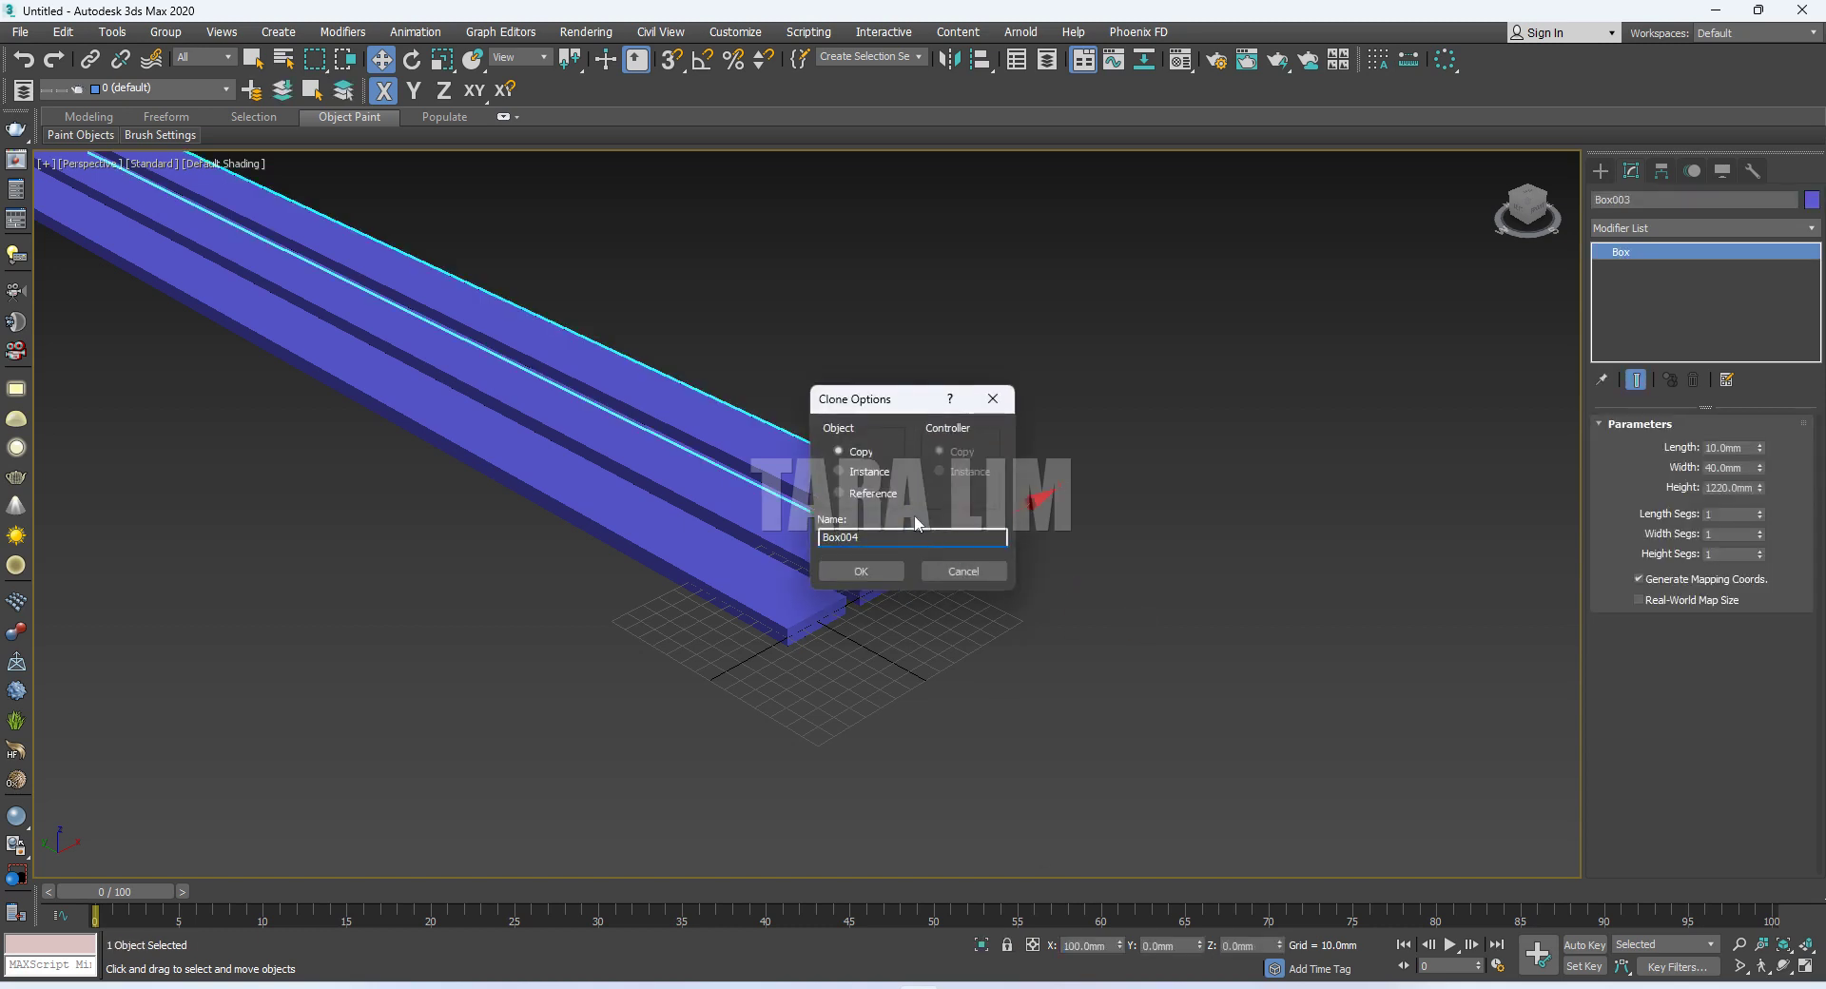
{"action": "left_click", "coordinate": [867, 572]}
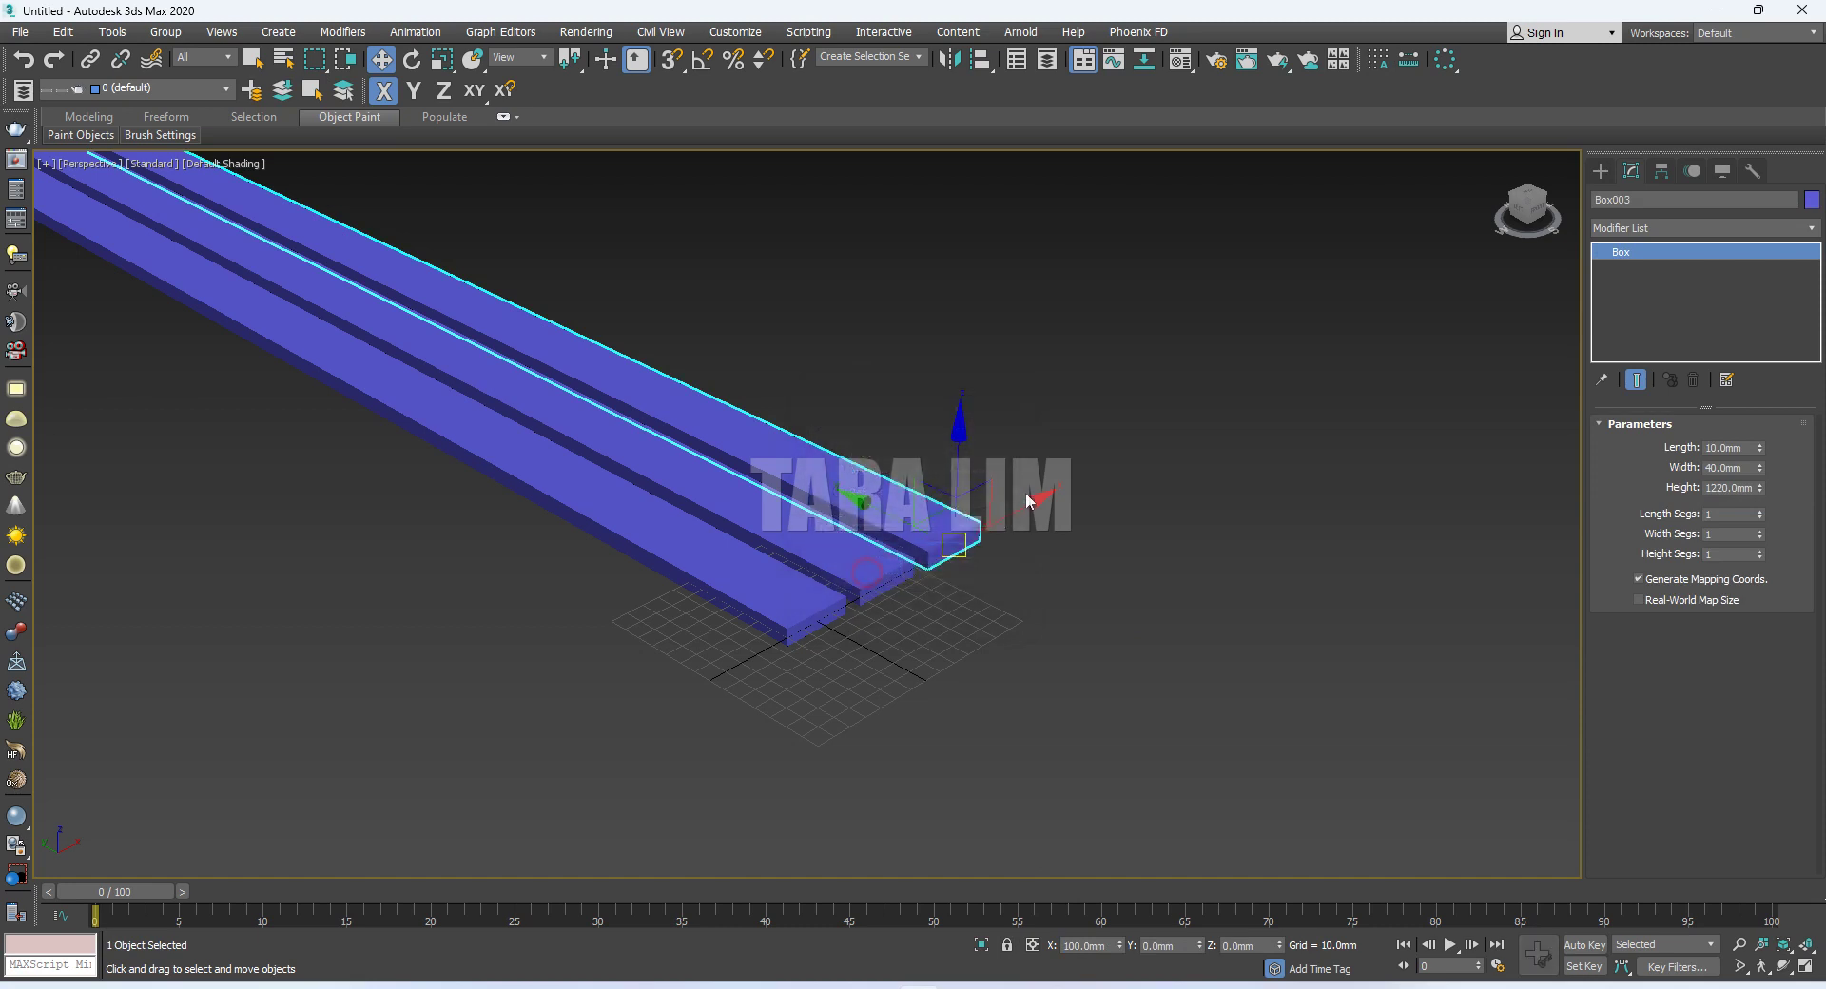
{"action": "double_click", "coordinate": [1104, 946]}
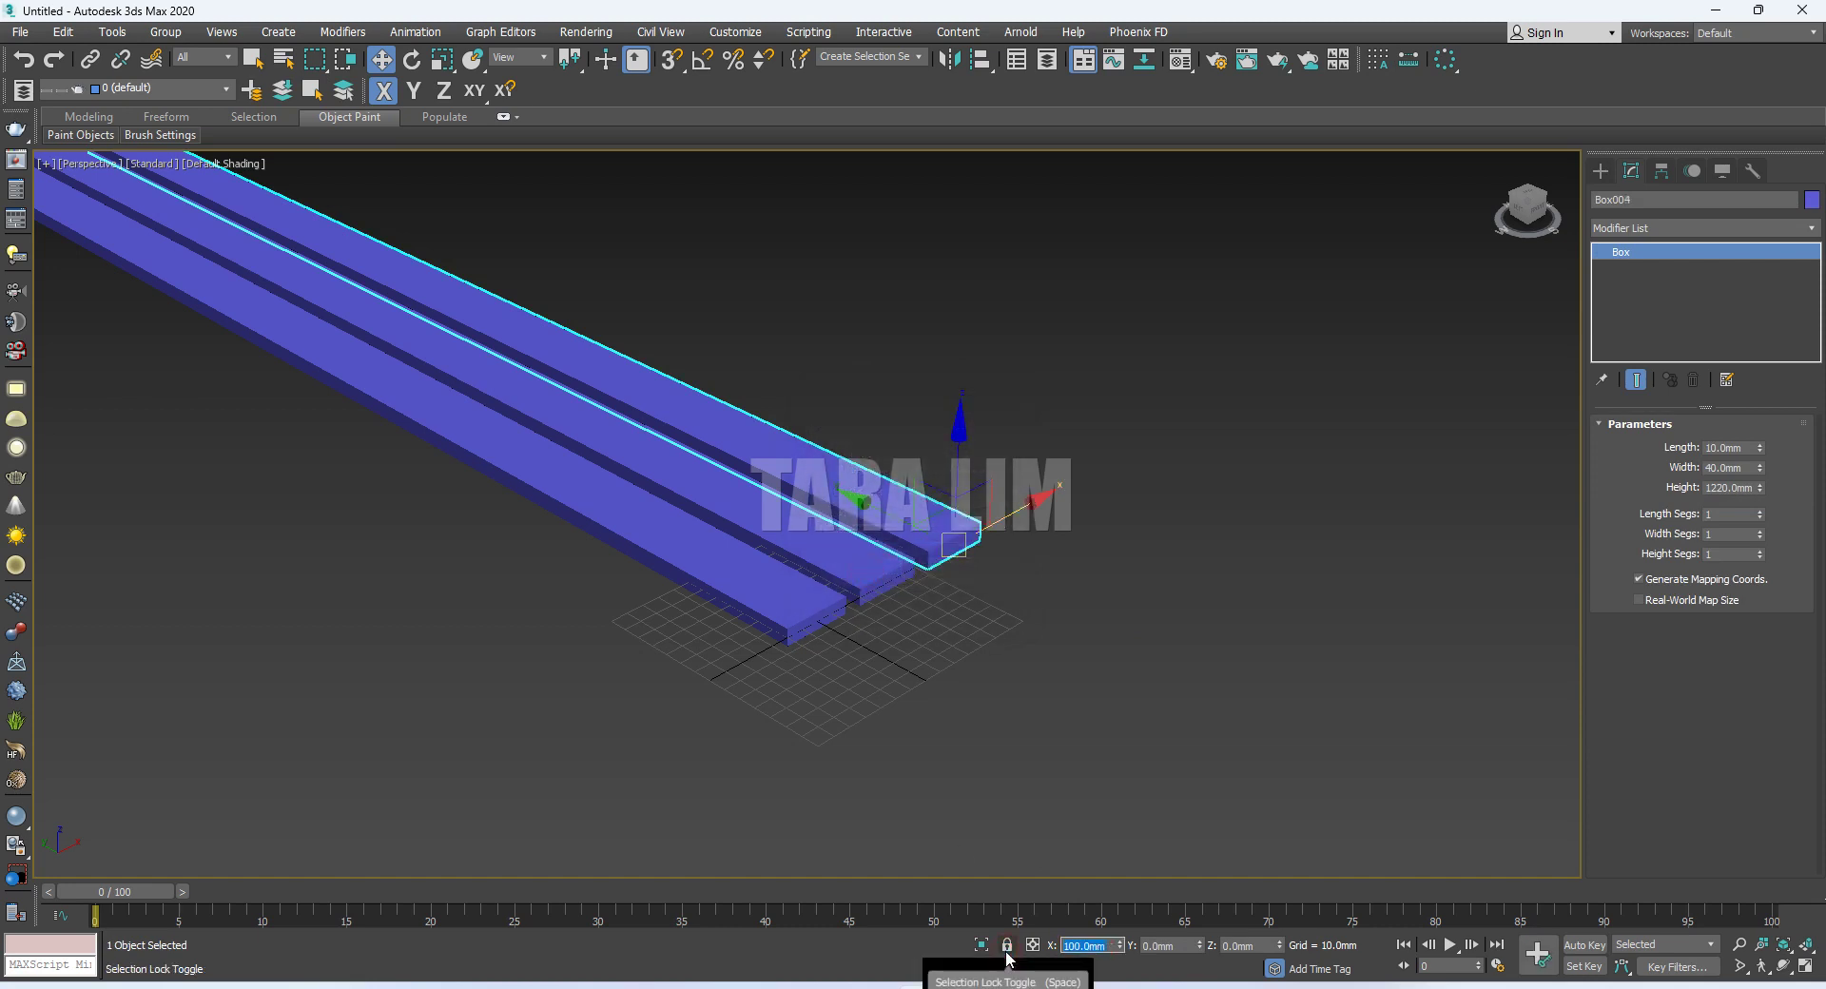
{"action": "type", "text": "150"}
{"action": "key", "text": "Return"}
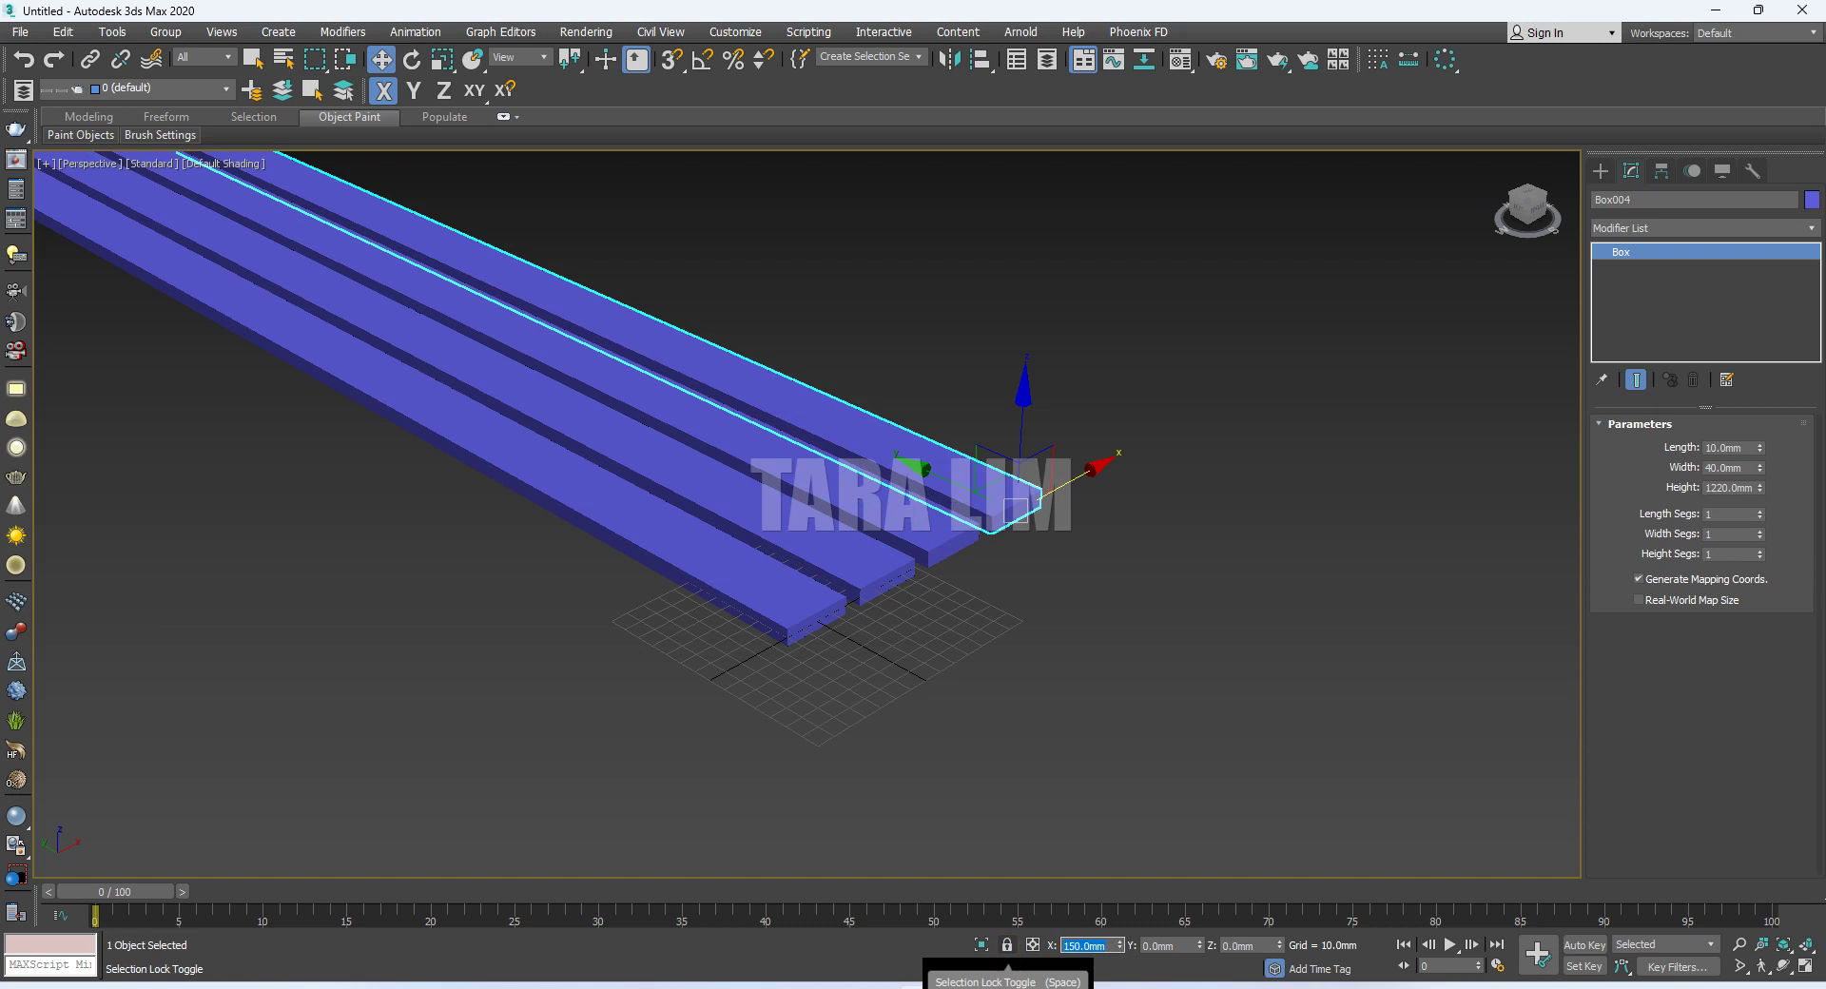
{"action": "left_click", "coordinate": [1046, 685]}
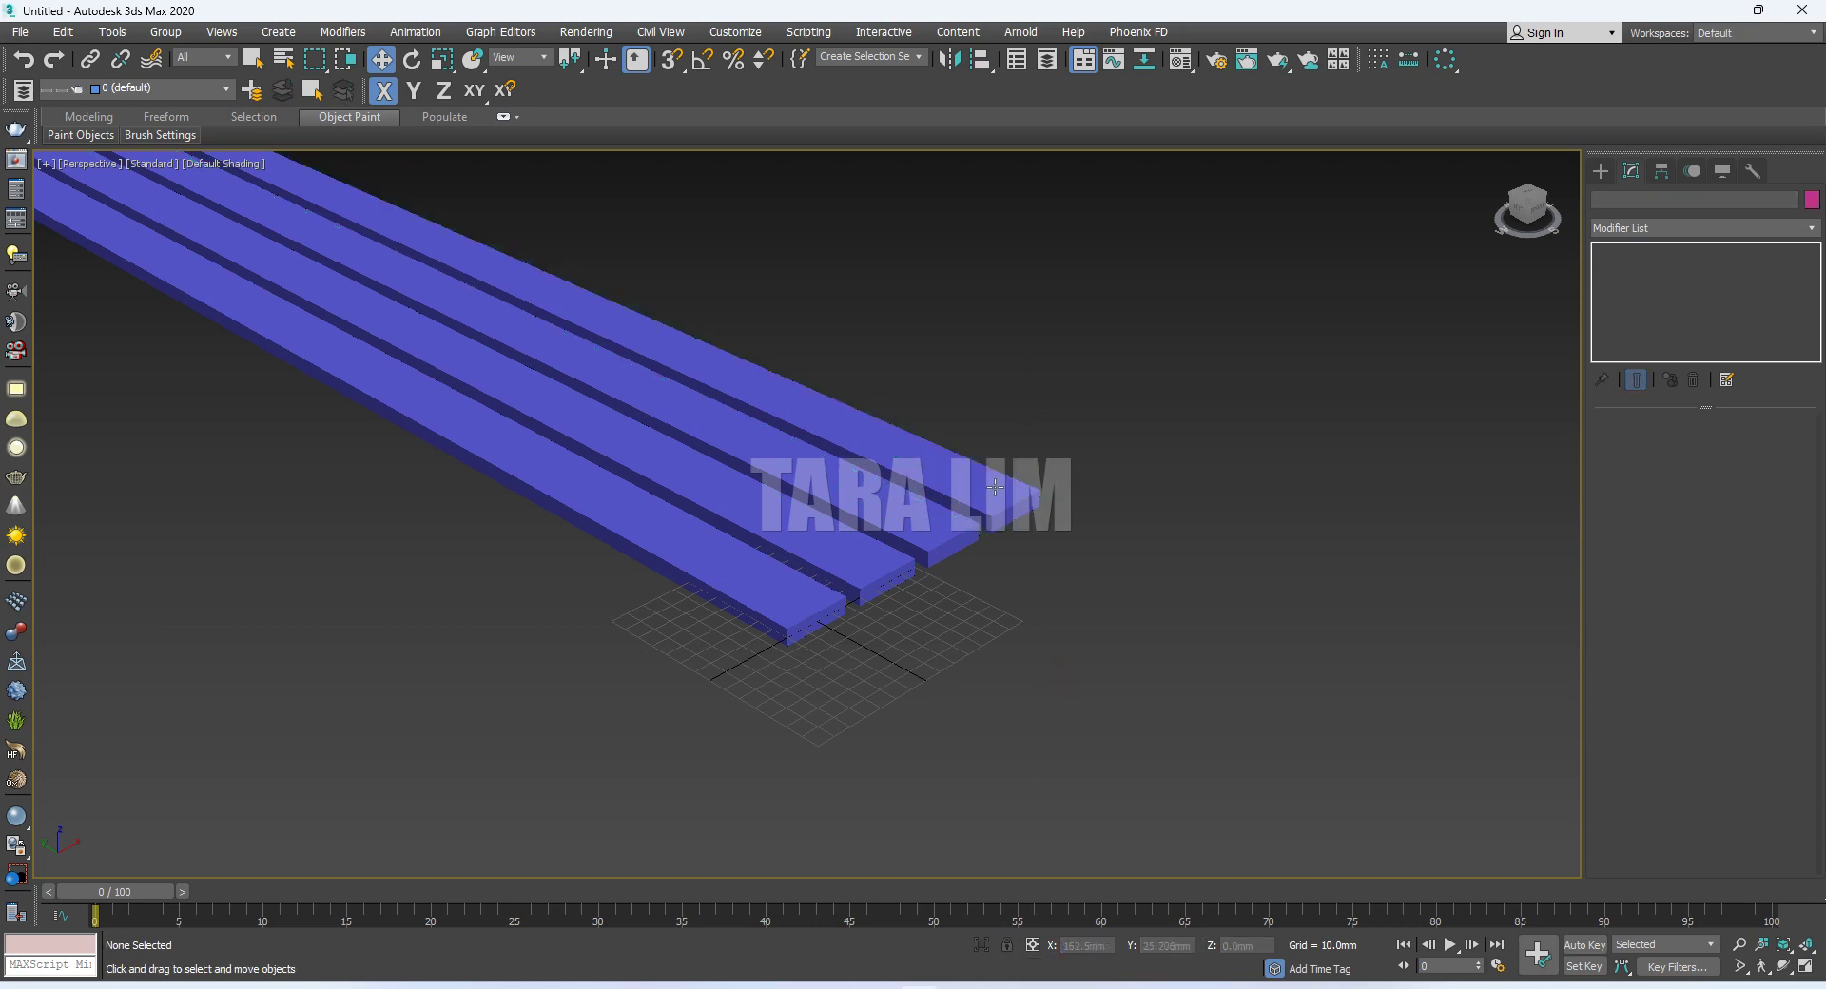
{"action": "left_click", "coordinate": [995, 488]}
{"action": "key", "text": "ctrl+v"}
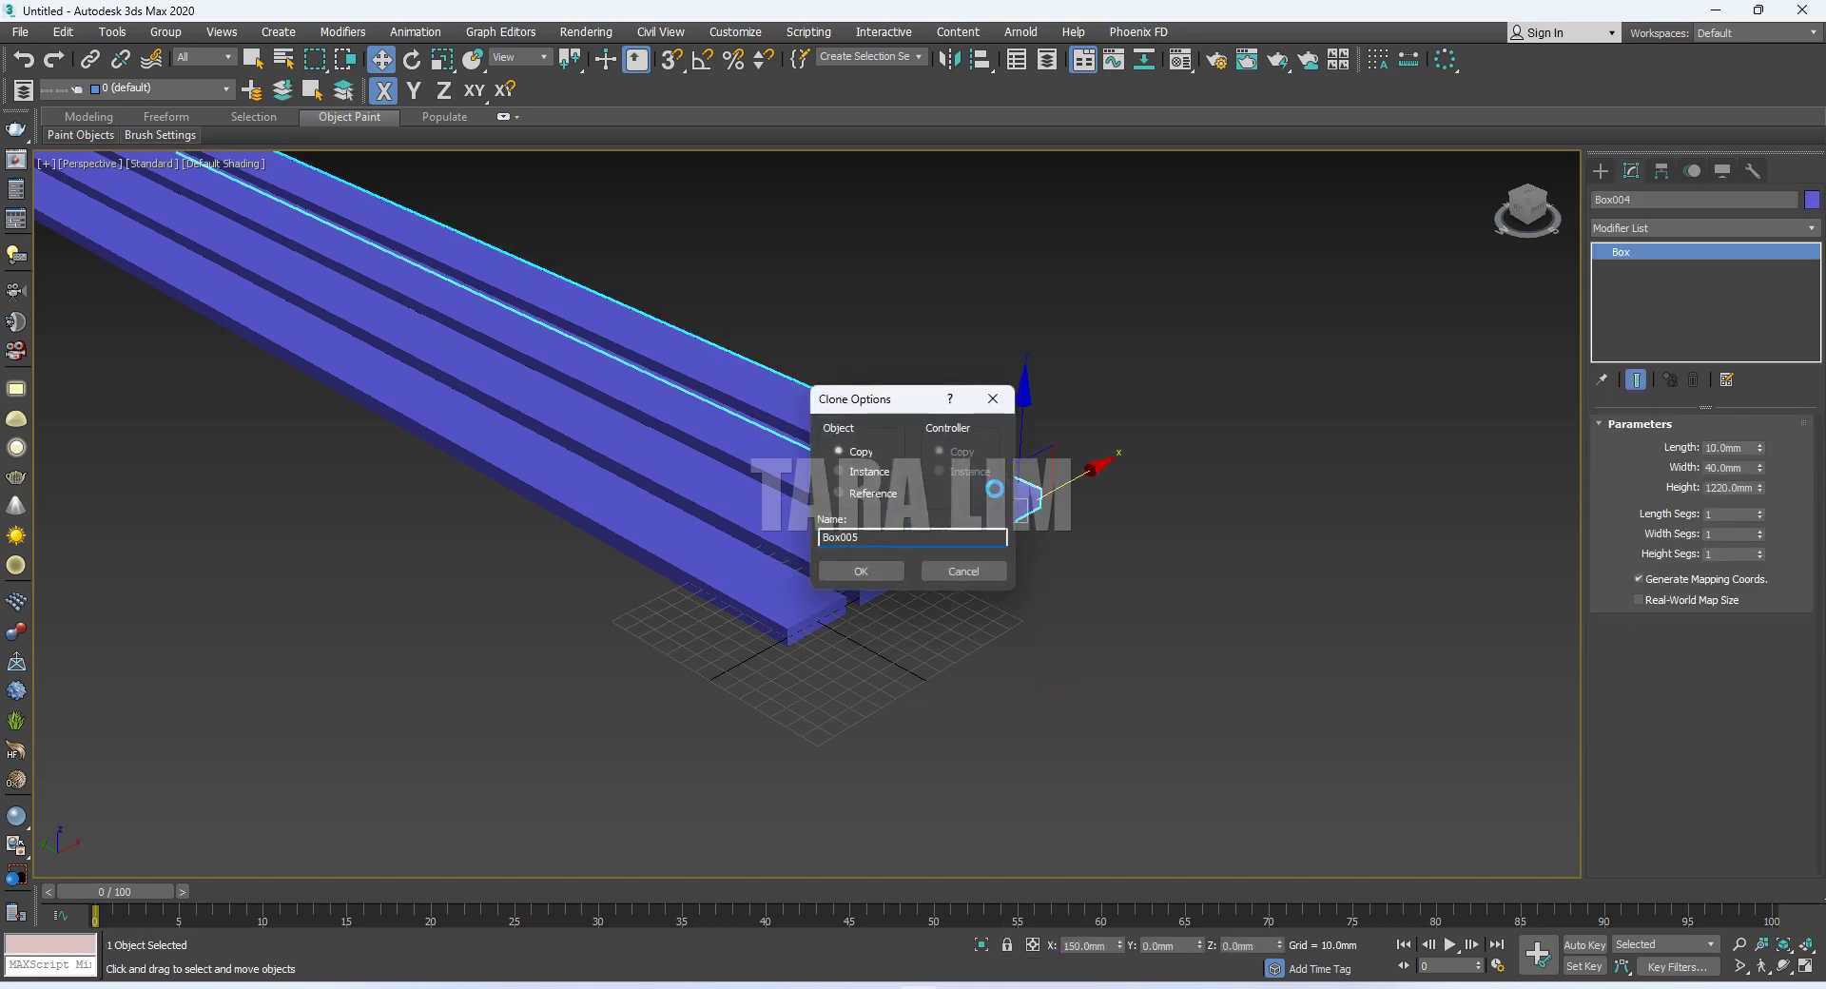
{"action": "left_click", "coordinate": [863, 571]}
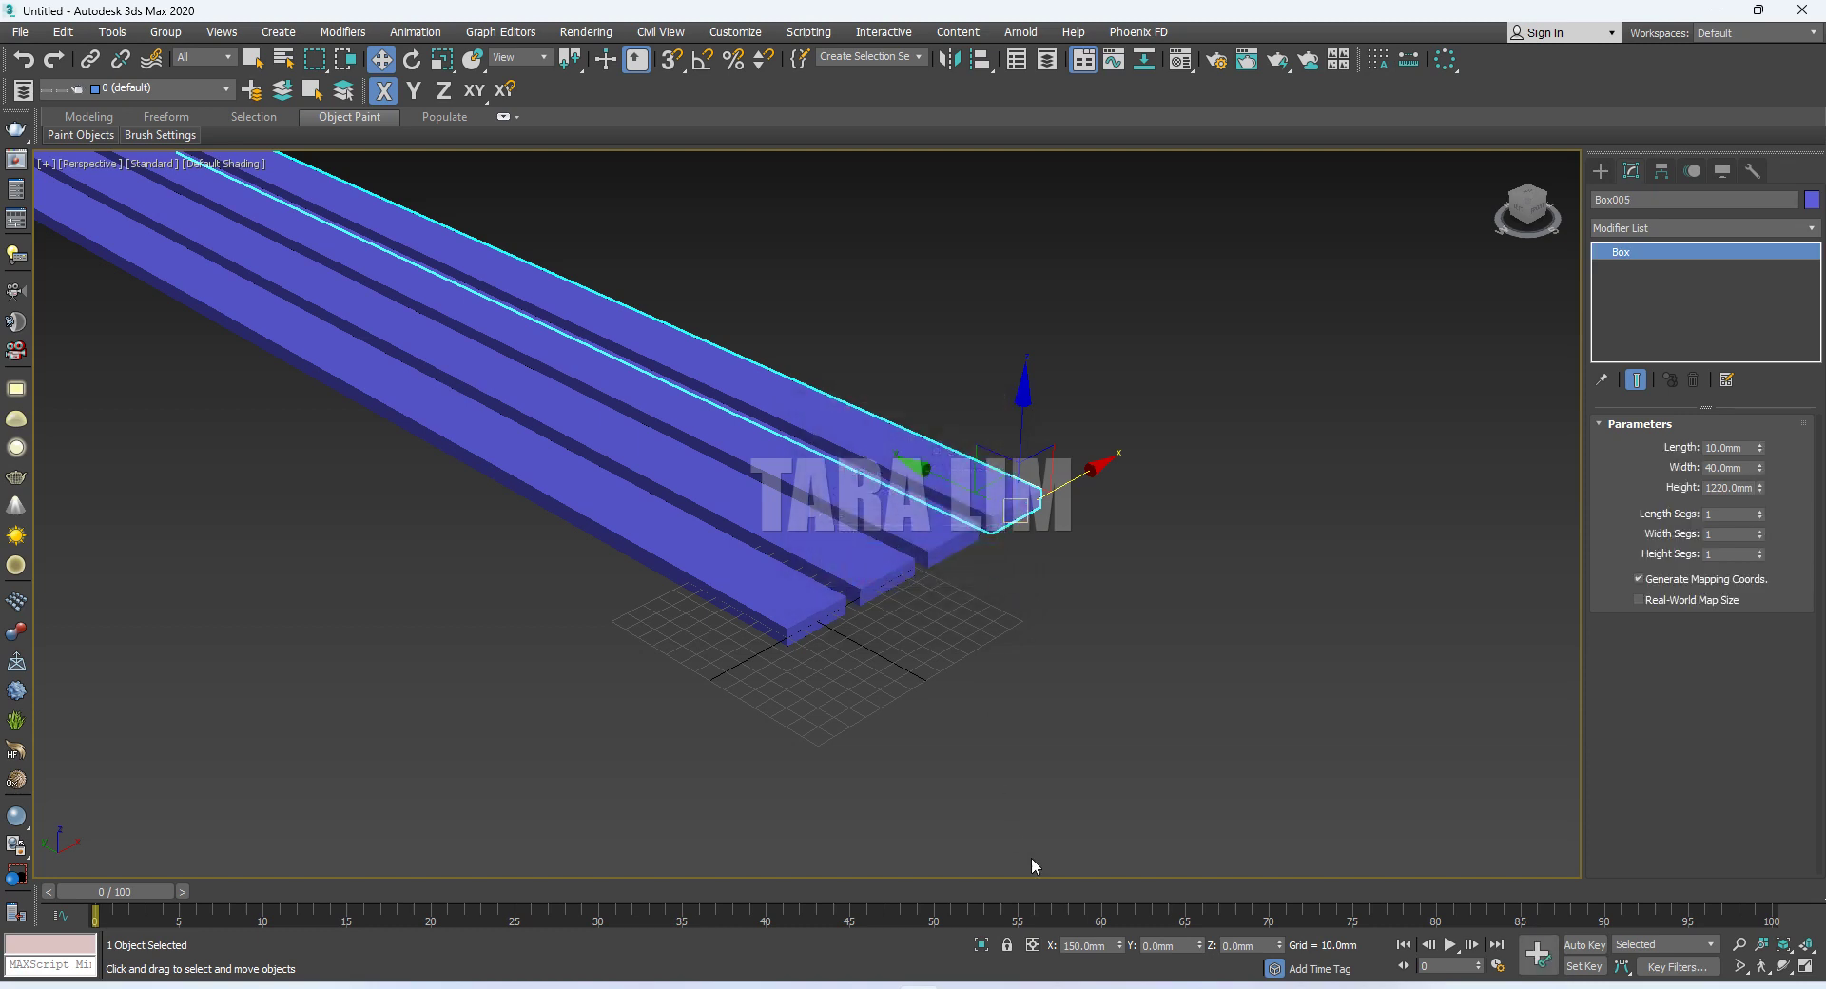
{"action": "left_click", "coordinate": [1073, 945]}
{"action": "double_click", "coordinate": [1073, 945]}
{"action": "type", "text": "200"}
{"action": "key", "text": "Return"}
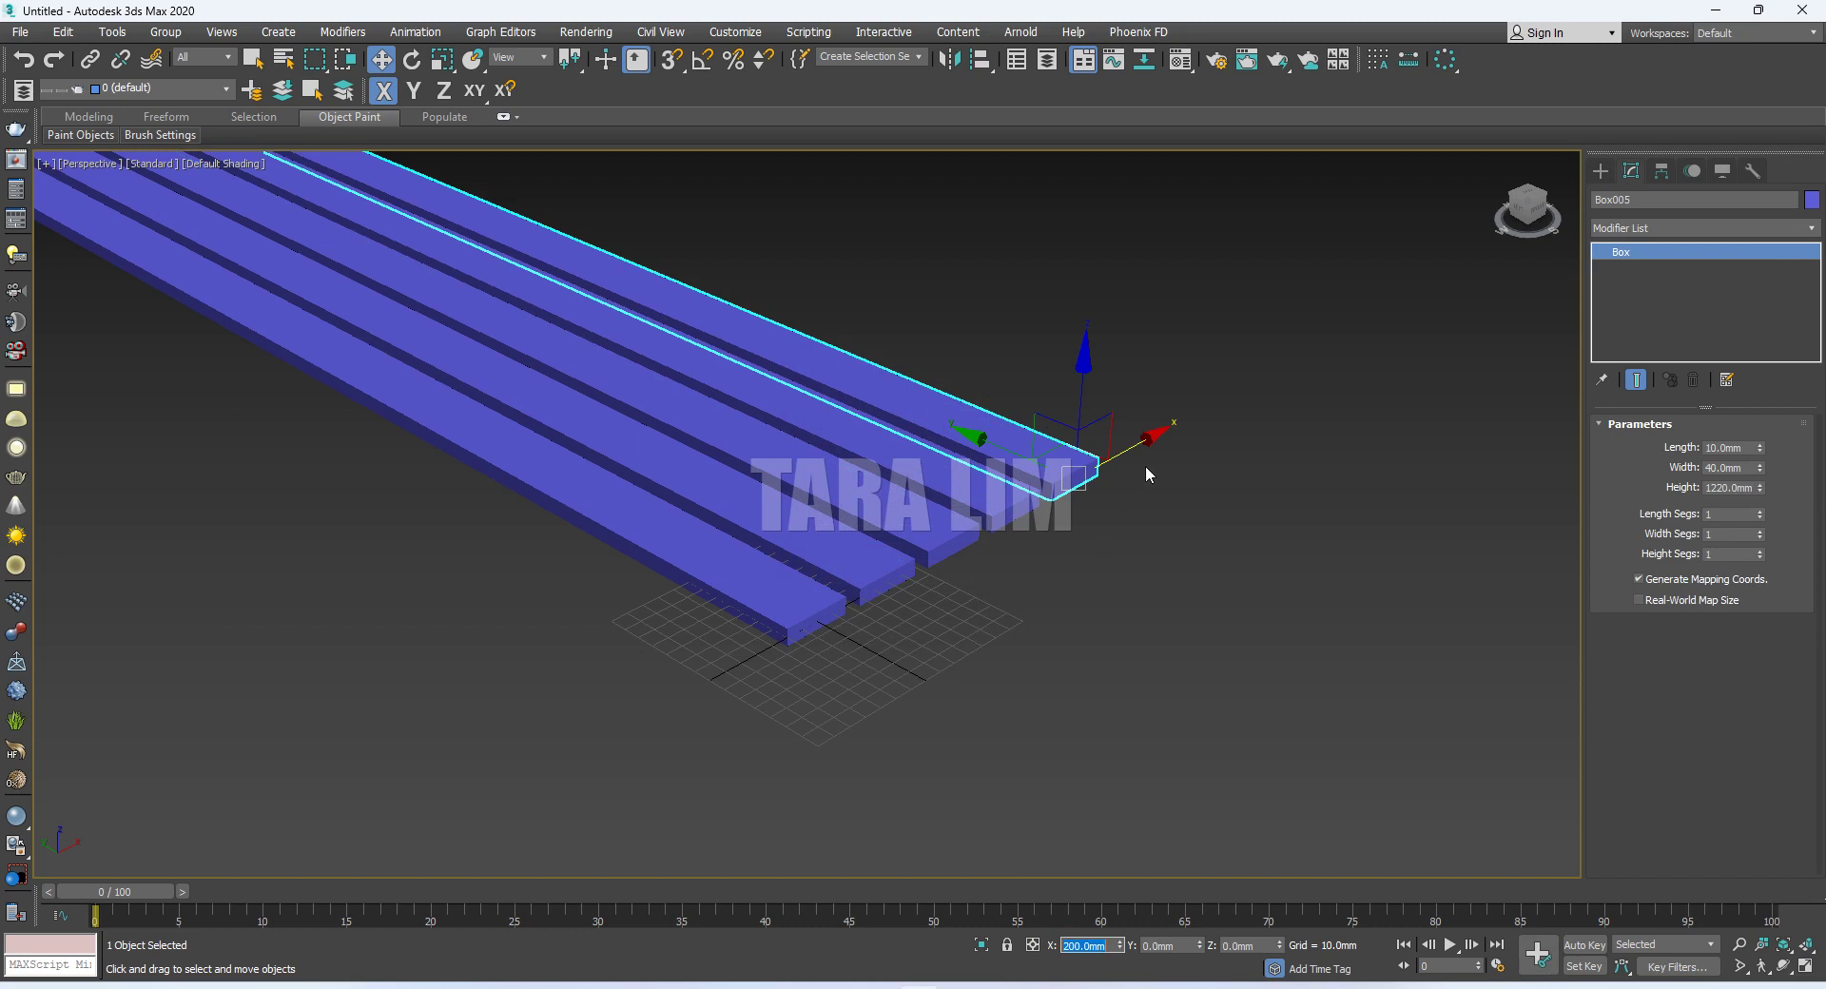
Add a sixth board at X 250 mm and select all six boards
{"action": "left_click_drag", "start_coordinate": [1154, 436], "coordinate": [1284, 363], "text": "shift"}
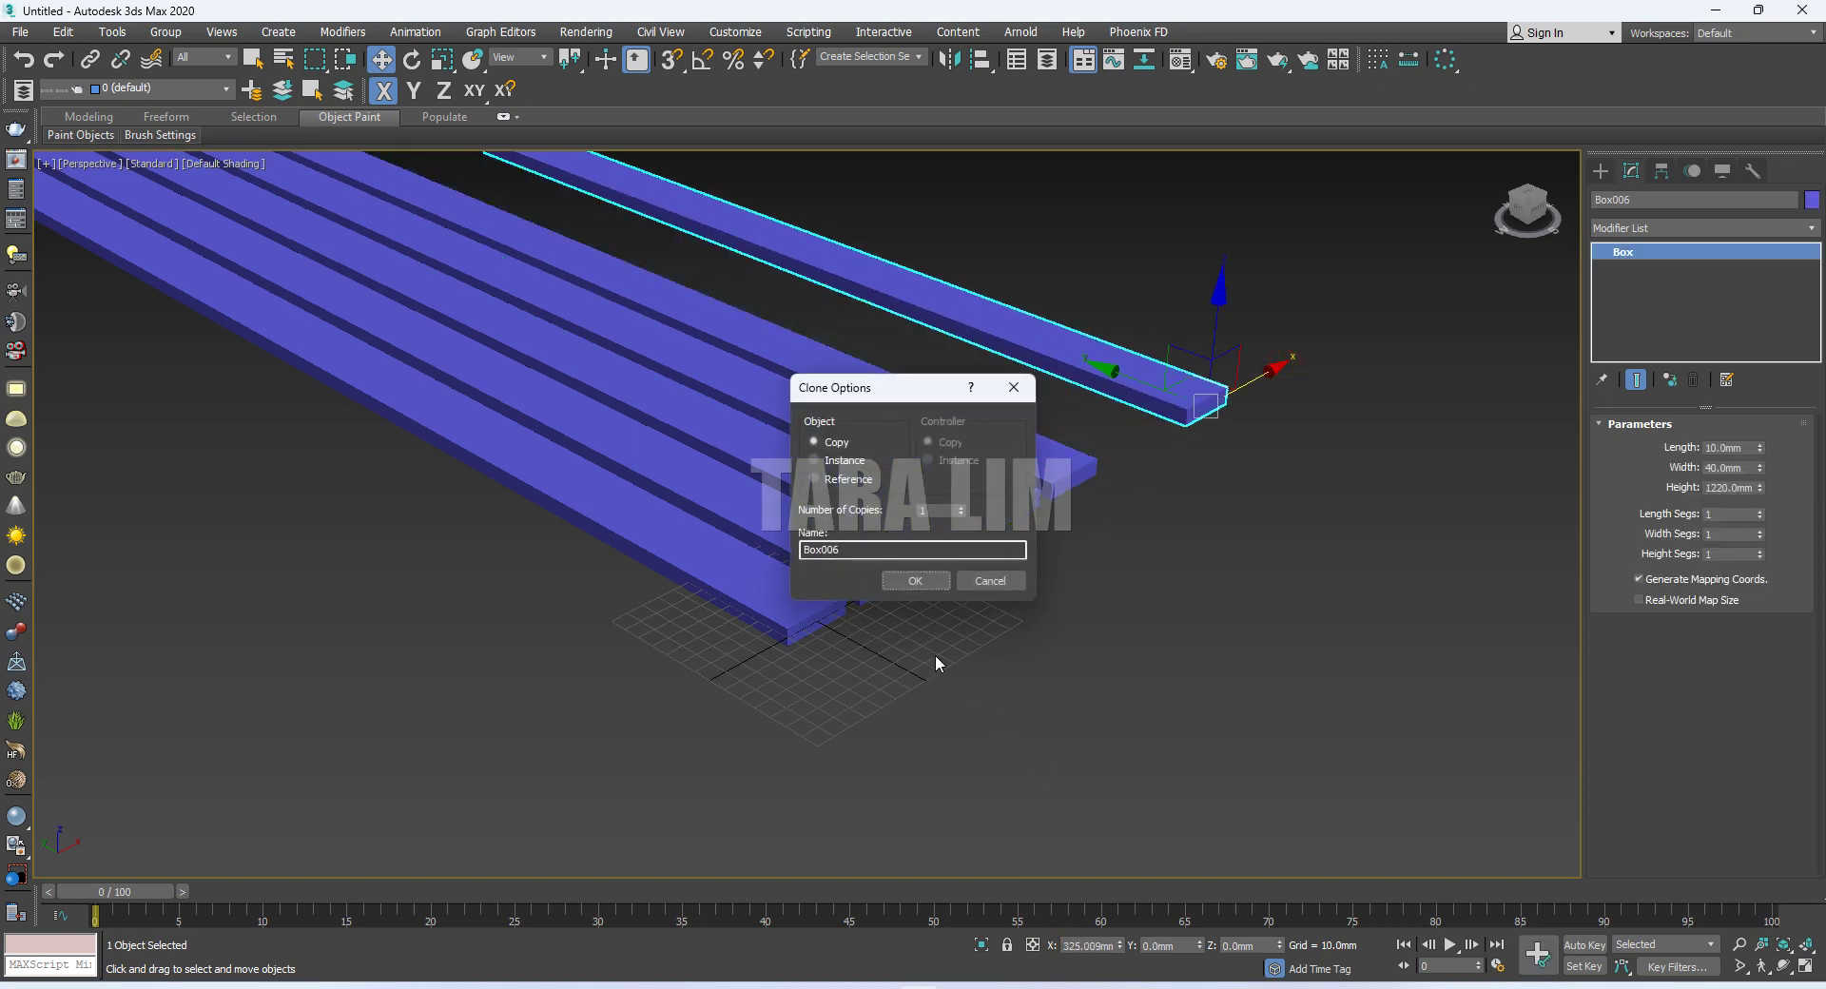
{"action": "left_click", "coordinate": [915, 581]}
{"action": "double_click", "coordinate": [1085, 944]}
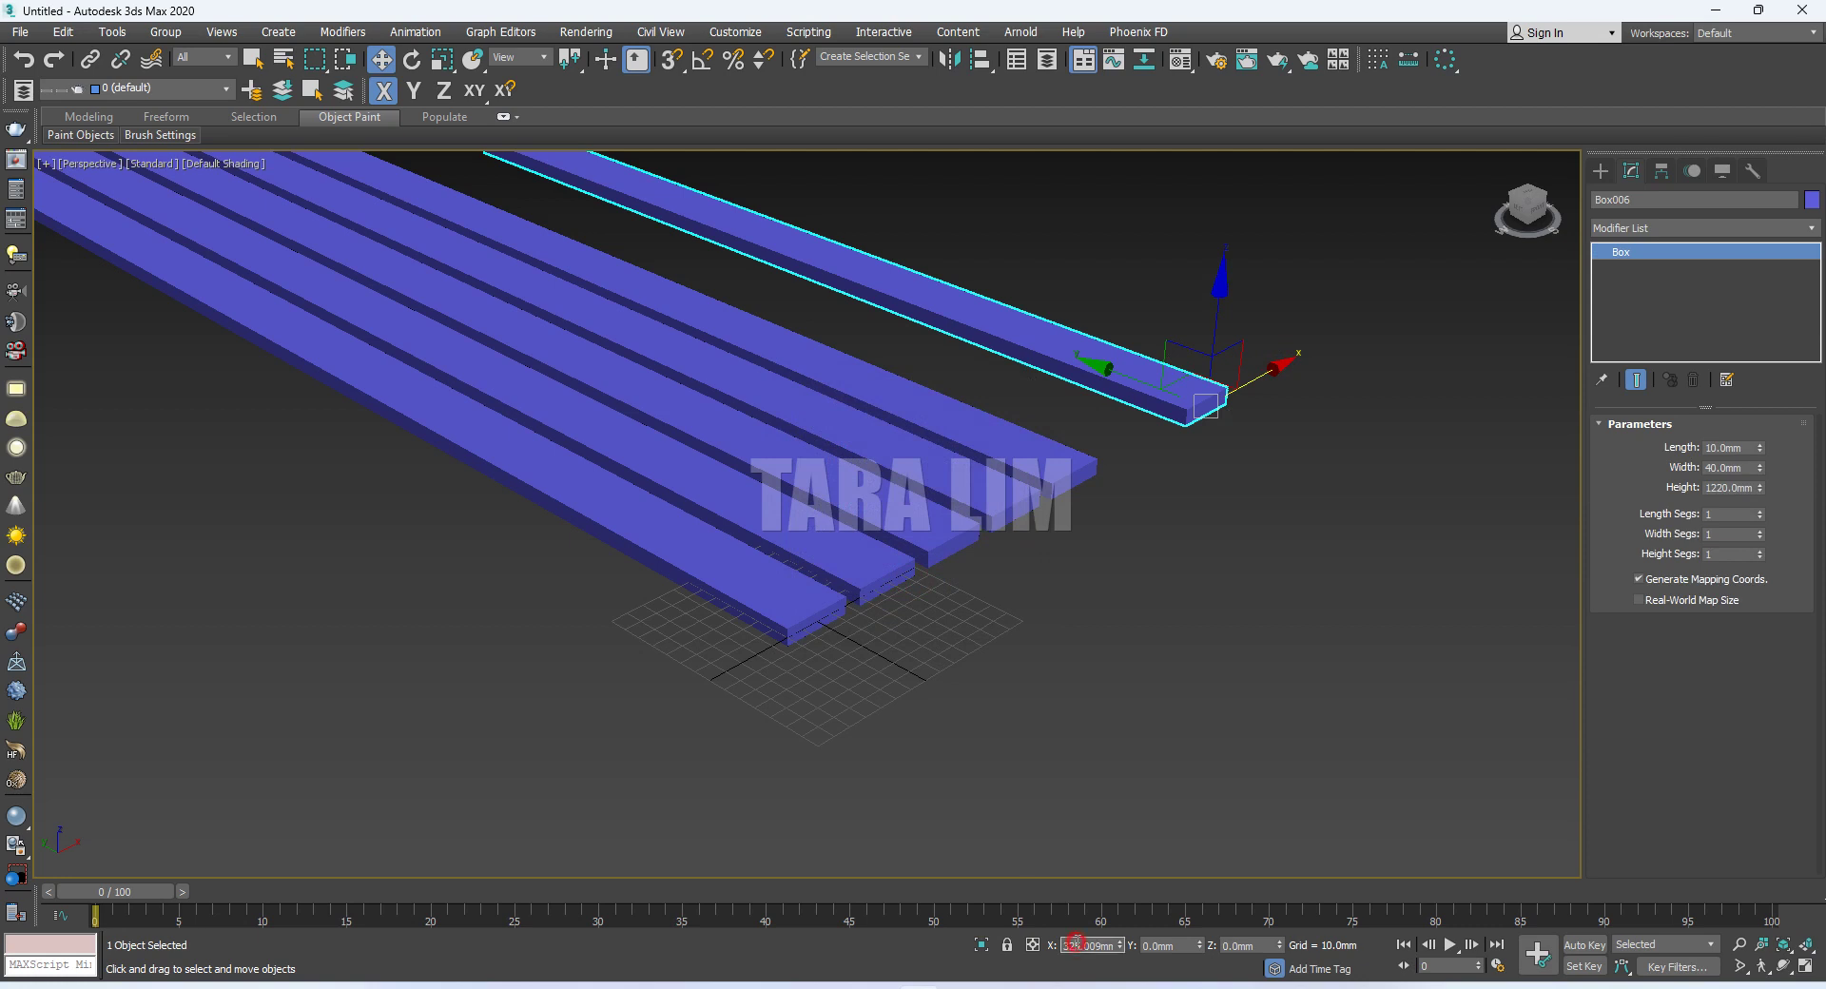
{"action": "type", "text": "250"}
{"action": "key", "text": "Return"}
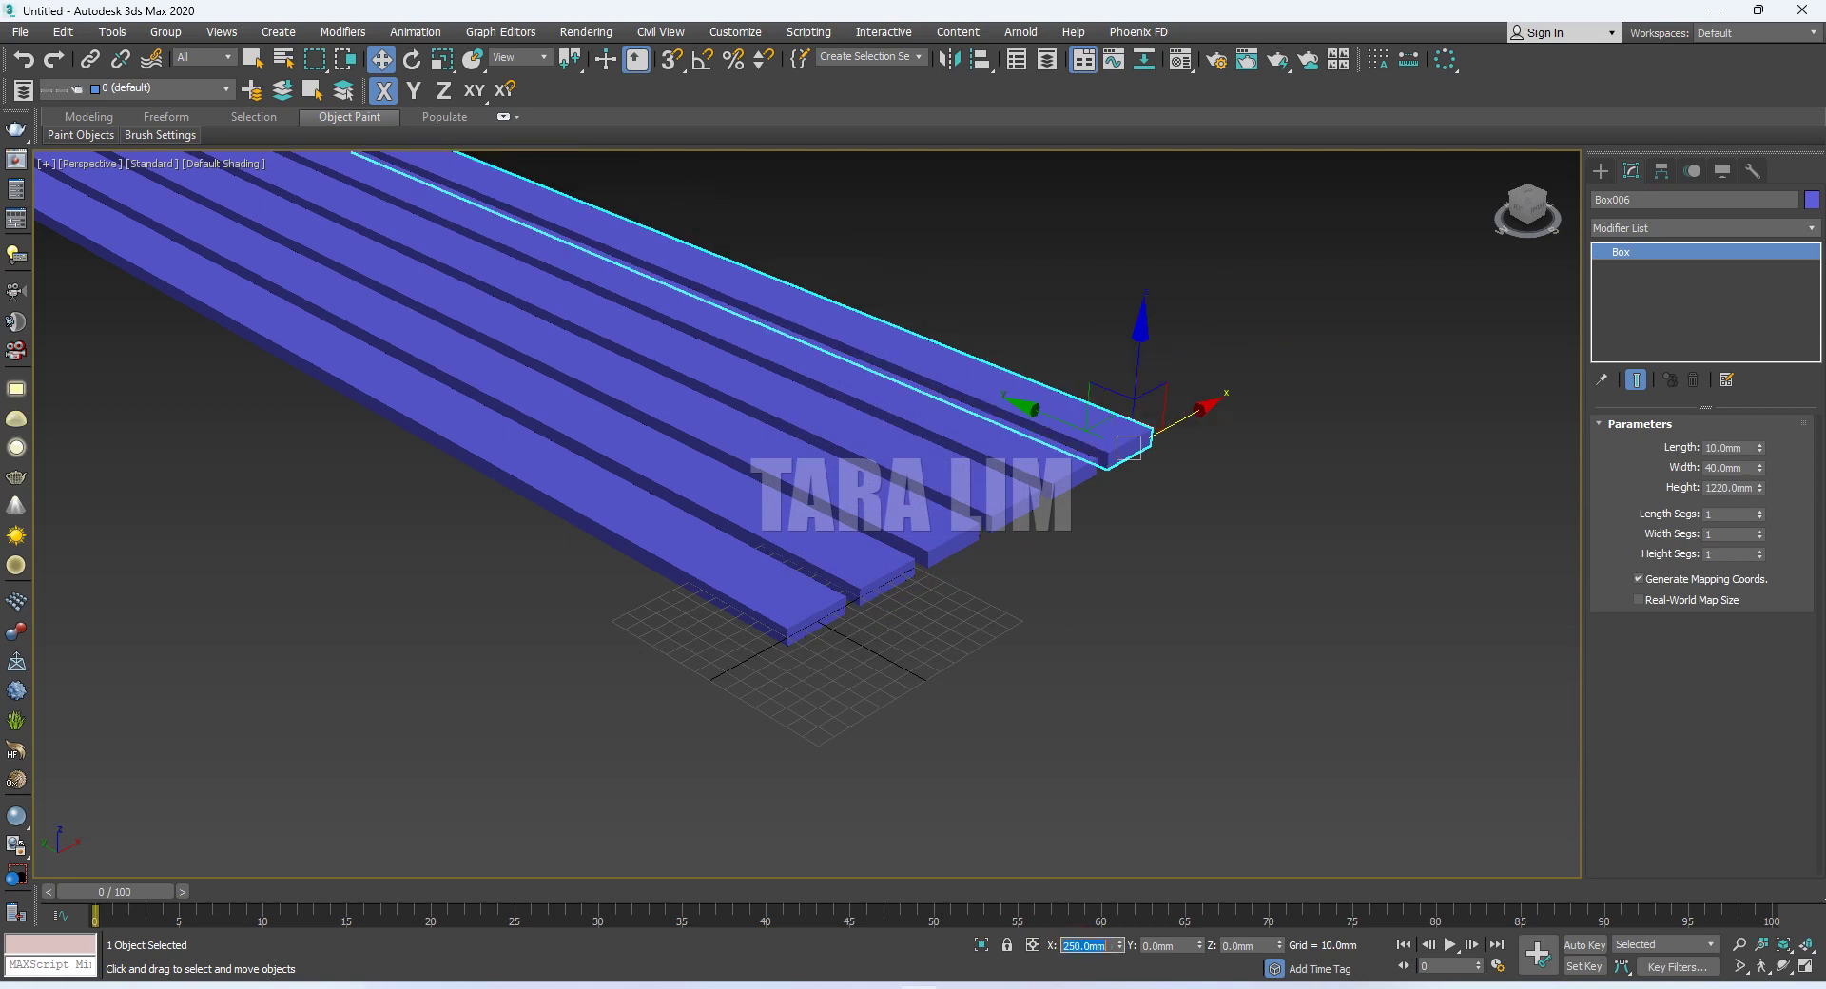
{"action": "scroll", "coordinate": [1249, 682], "scroll_direction": "down", "scroll_amount": 3}
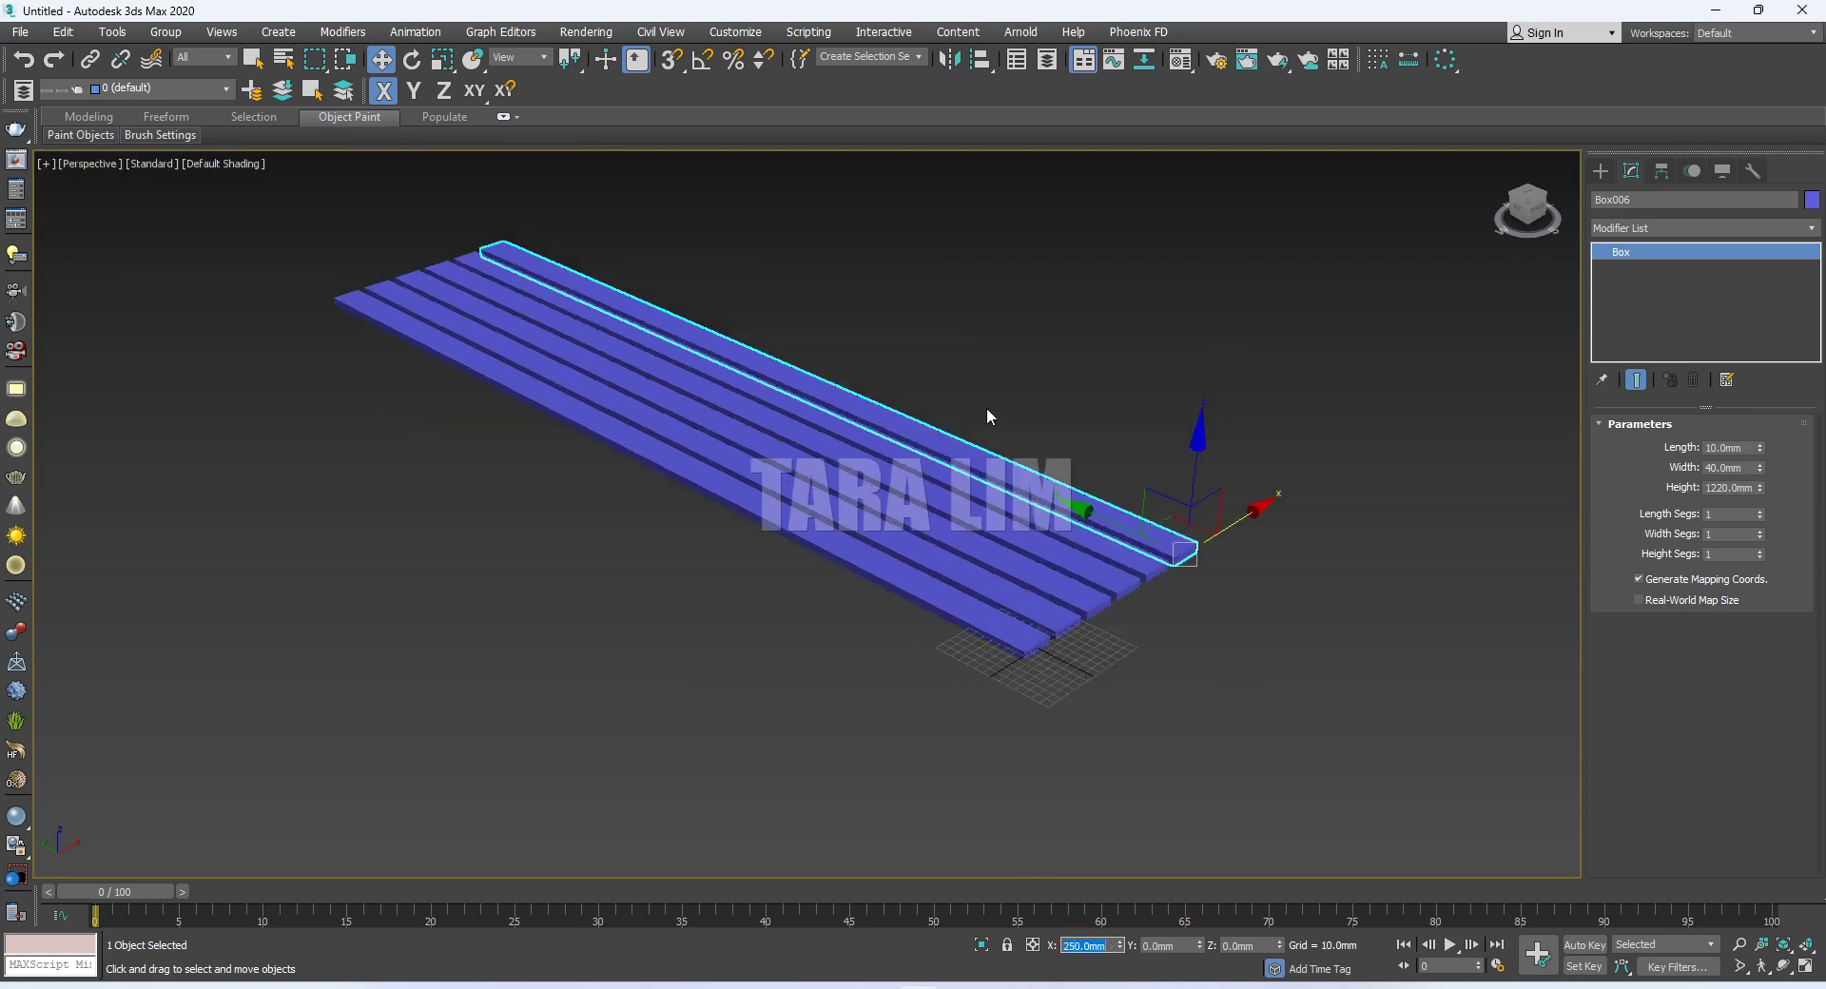
{"action": "key", "text": "ctrl+a"}
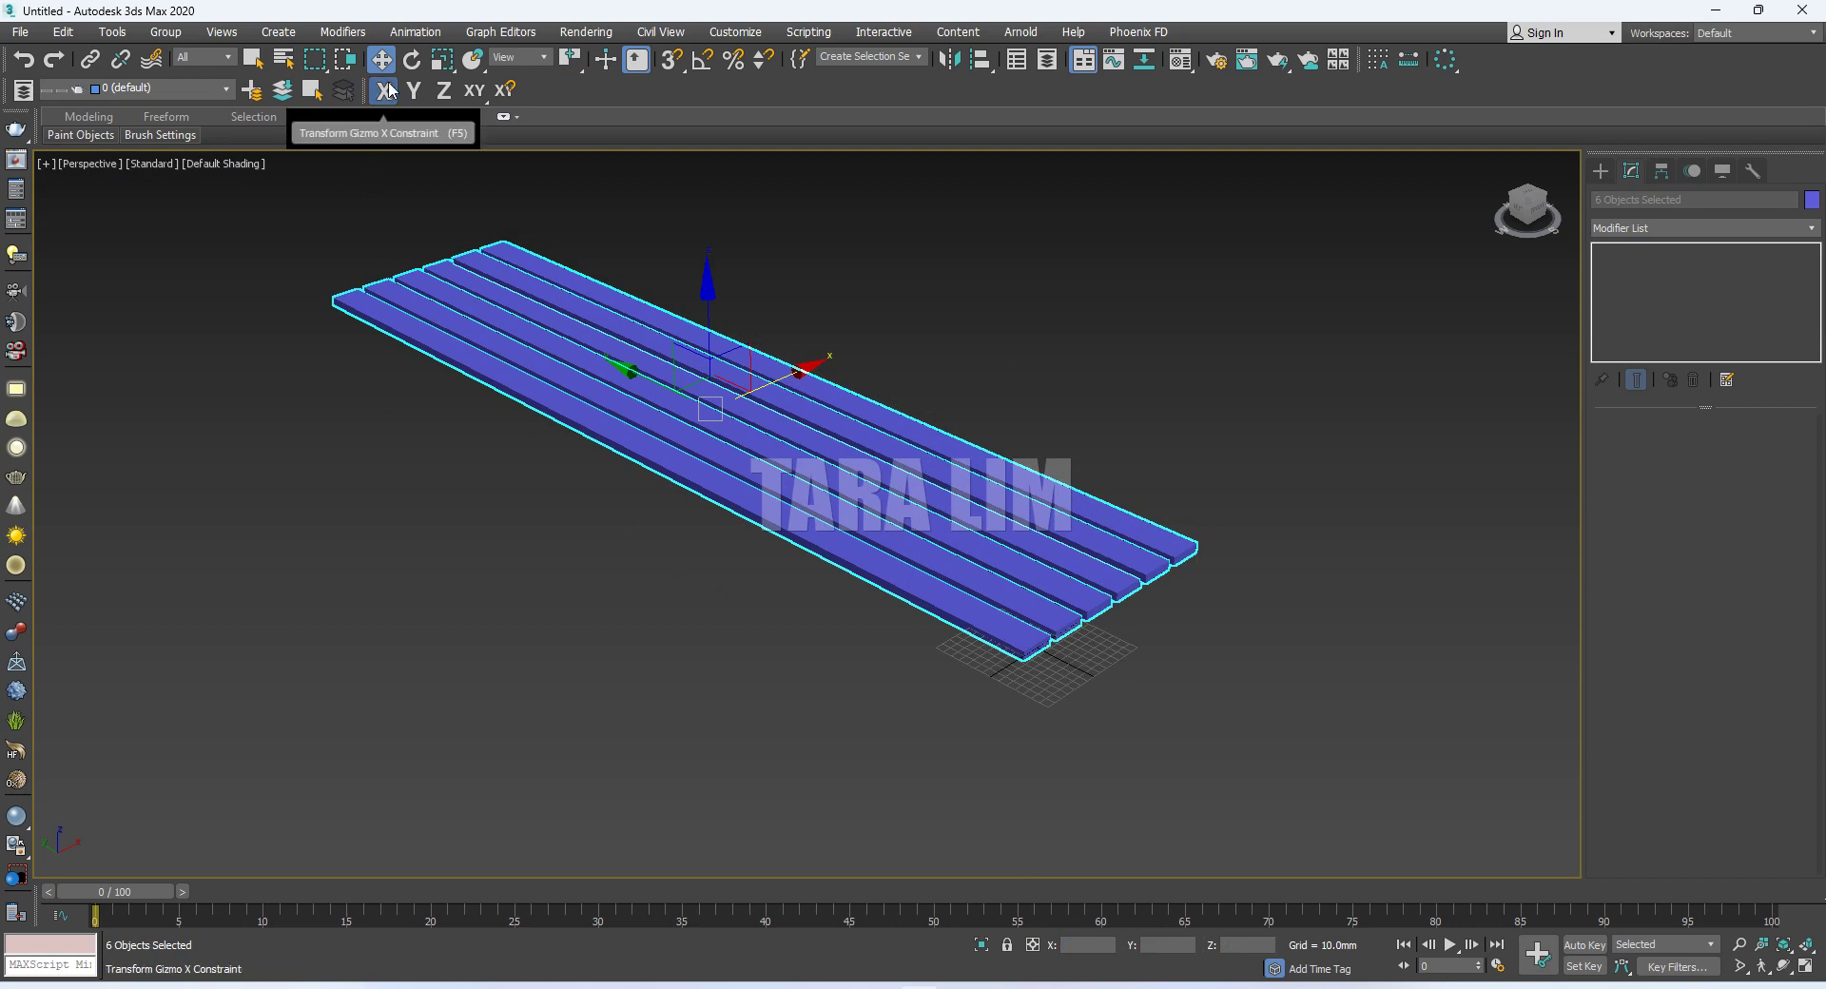
Group the six selected boards under the name Group001, then clear the selection
{"action": "left_click", "coordinate": [166, 32]}
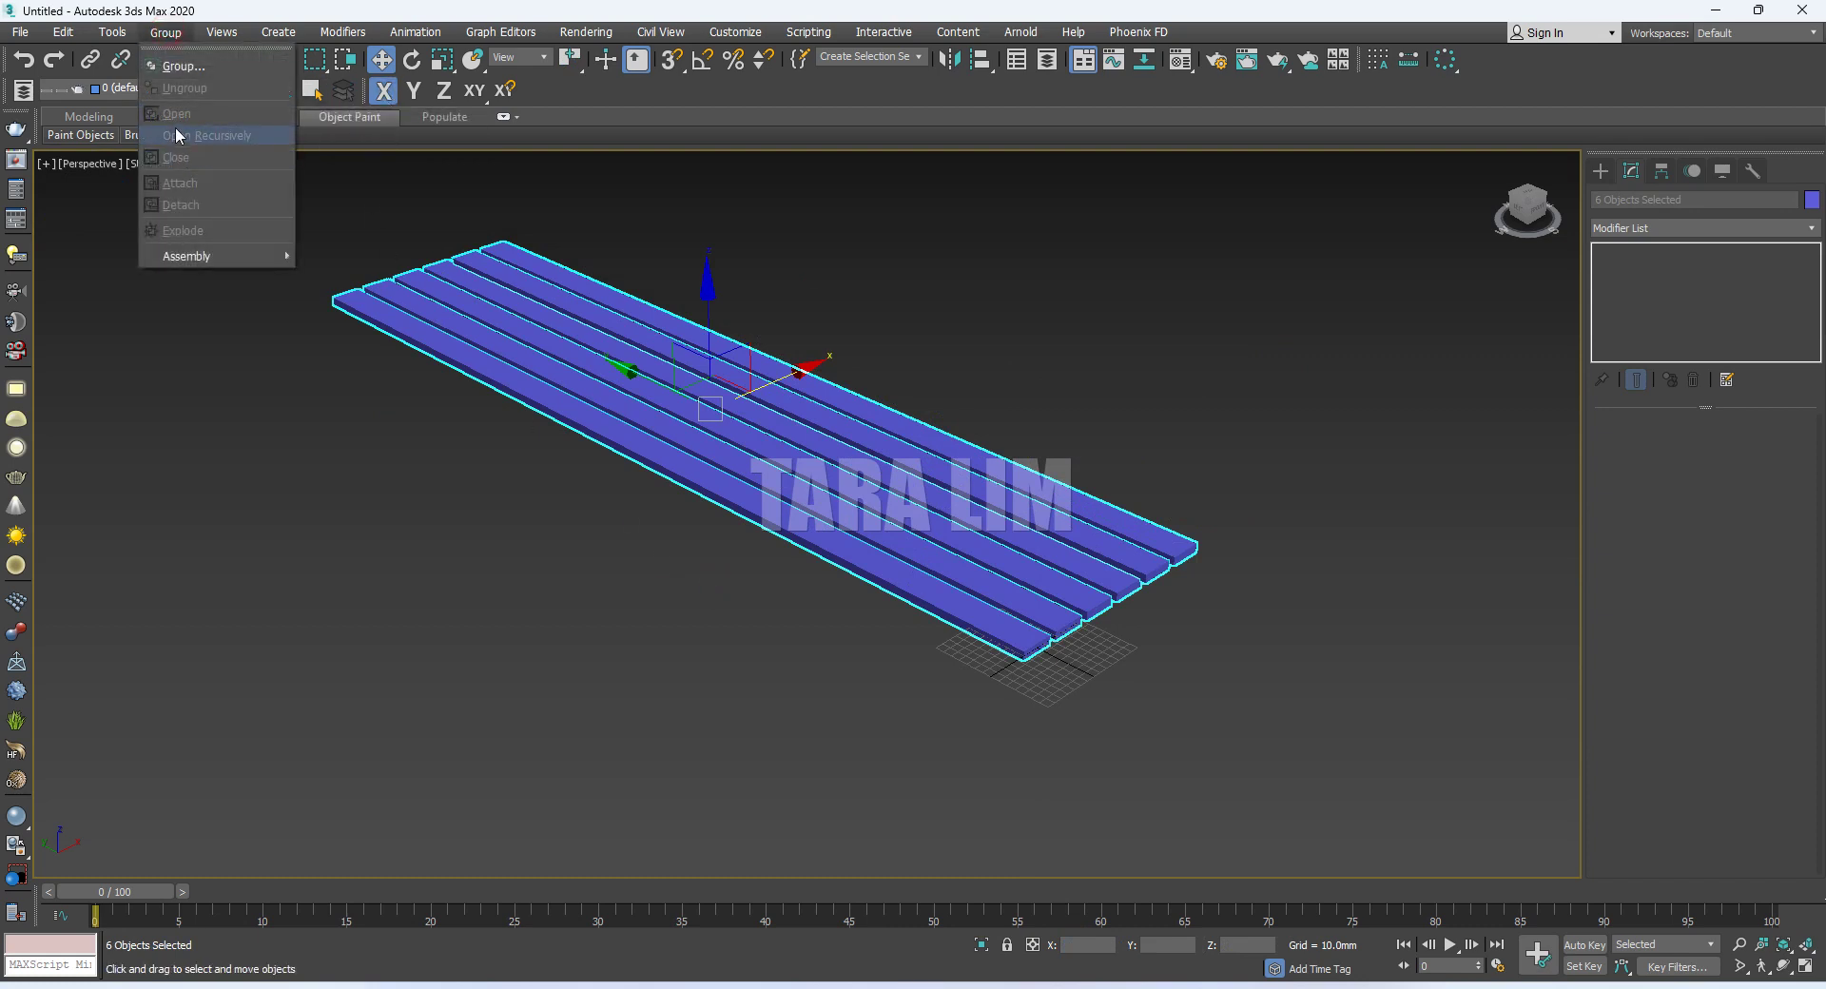
{"action": "left_click", "coordinate": [181, 65]}
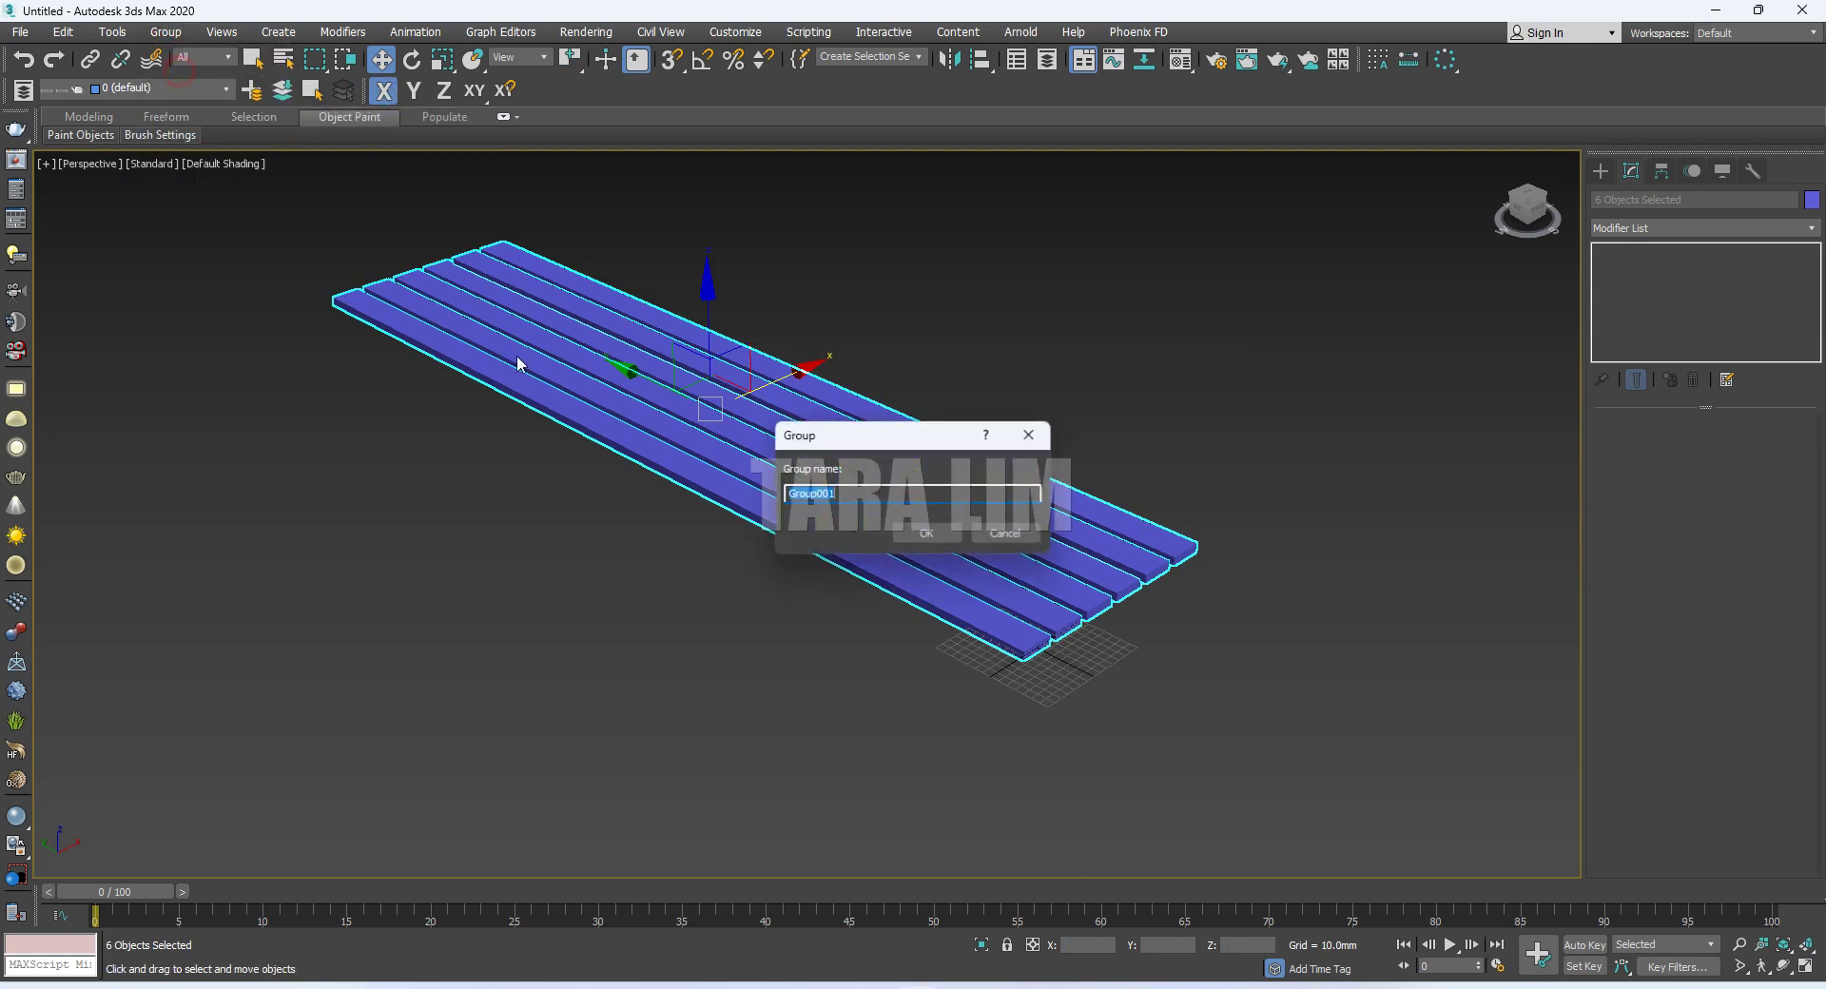
{"action": "left_click", "coordinate": [925, 534]}
{"action": "left_click", "coordinate": [966, 681]}
{"action": "scroll", "coordinate": [664, 498], "scroll_direction": "down", "scroll_amount": 3}
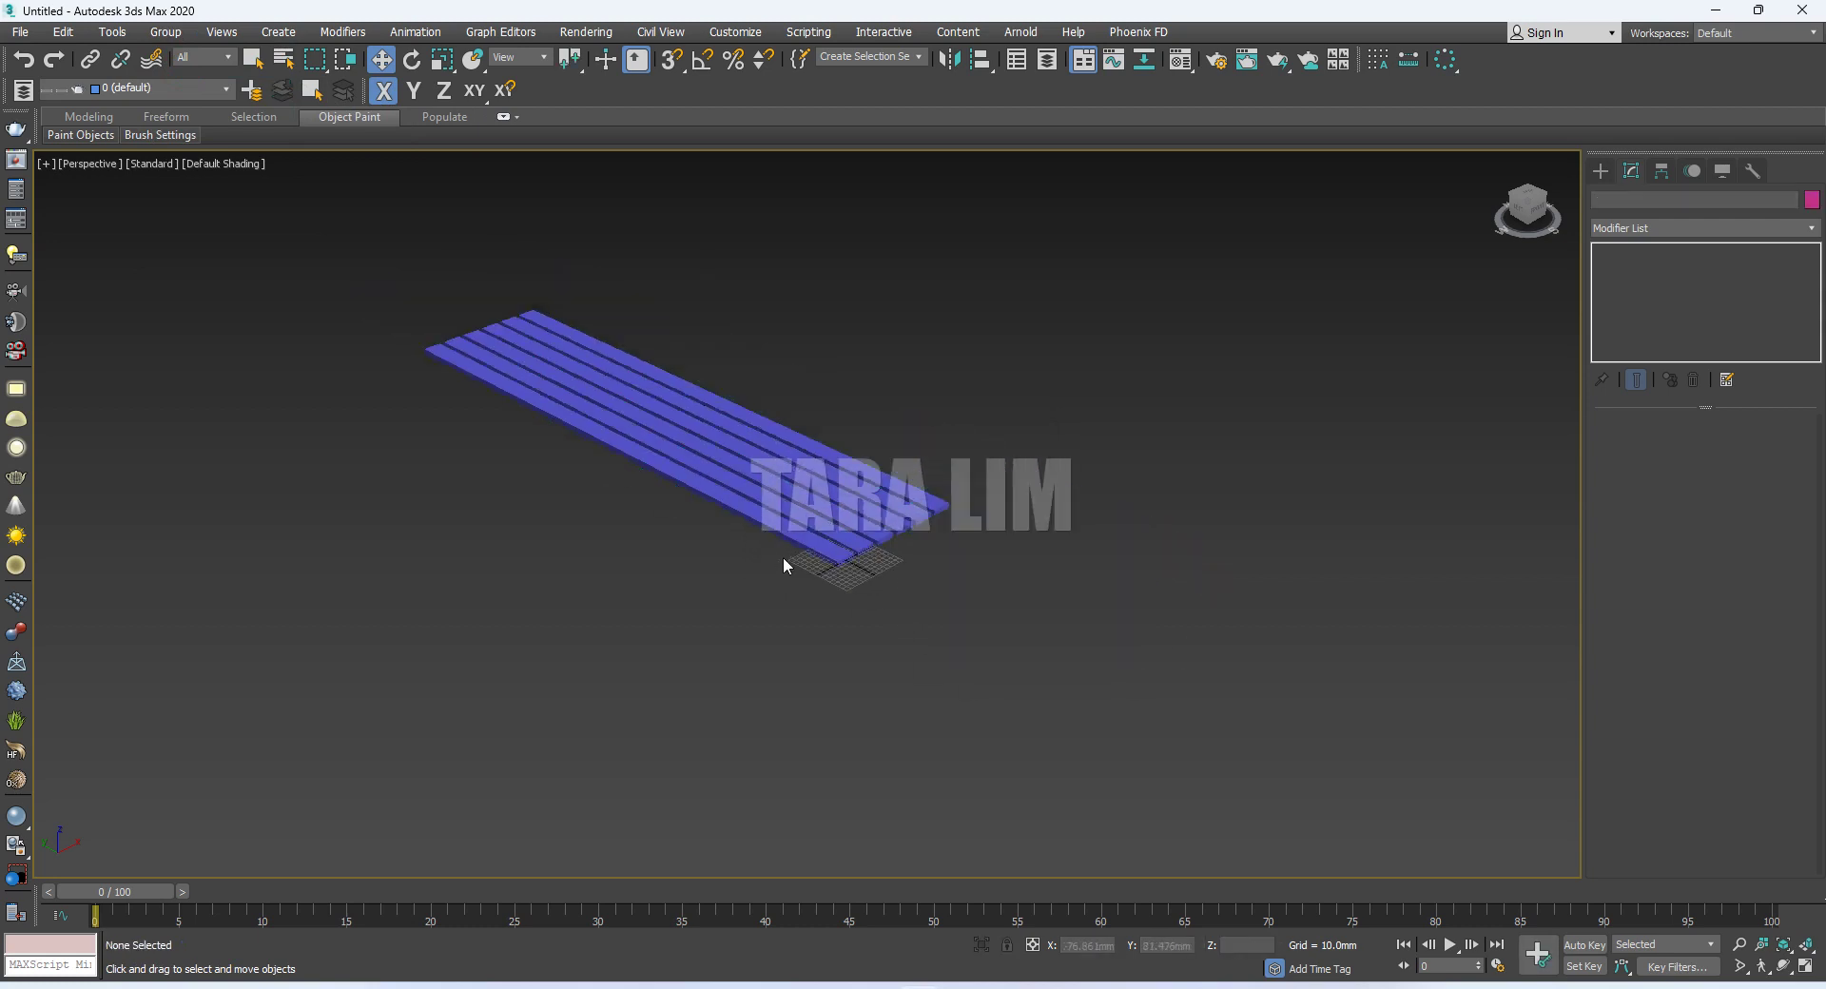
{"action": "scroll", "coordinate": [784, 558], "scroll_direction": "up", "scroll_amount": 2}
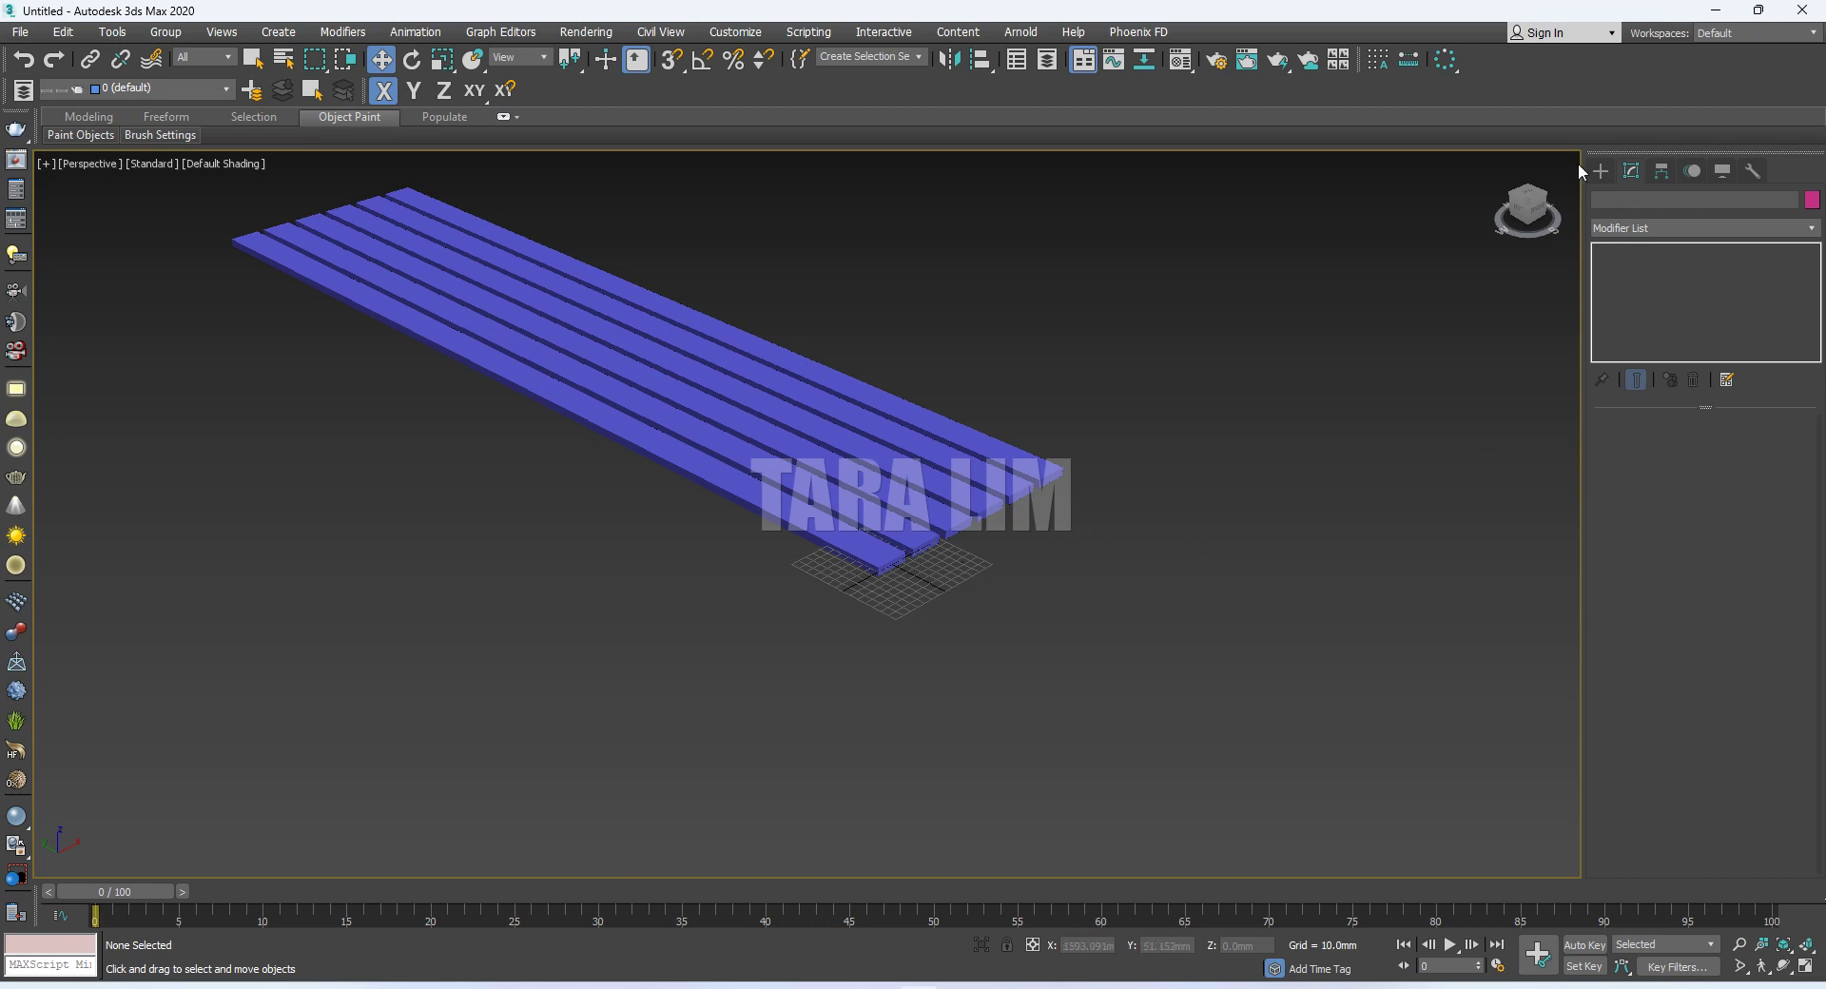
Draw a large flat box in the Left view, then frame it in Perspective
{"action": "left_click", "coordinate": [1601, 171]}
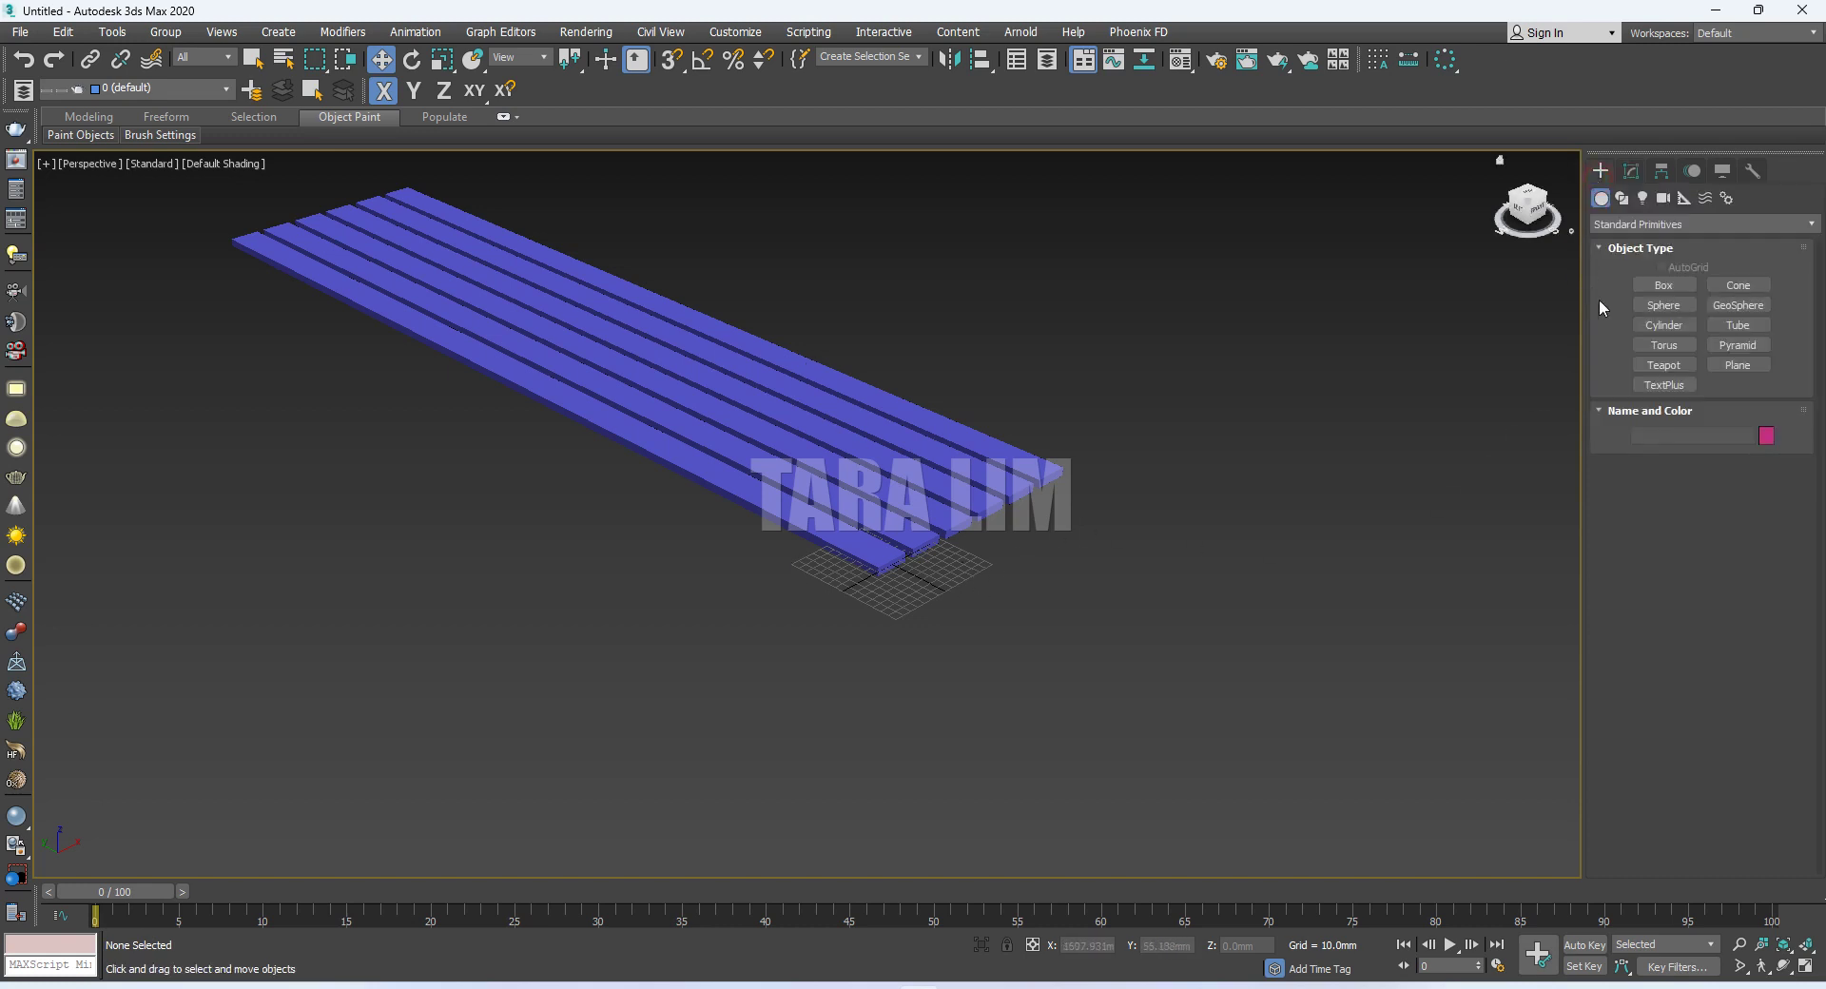
{"action": "left_click", "coordinate": [1664, 285]}
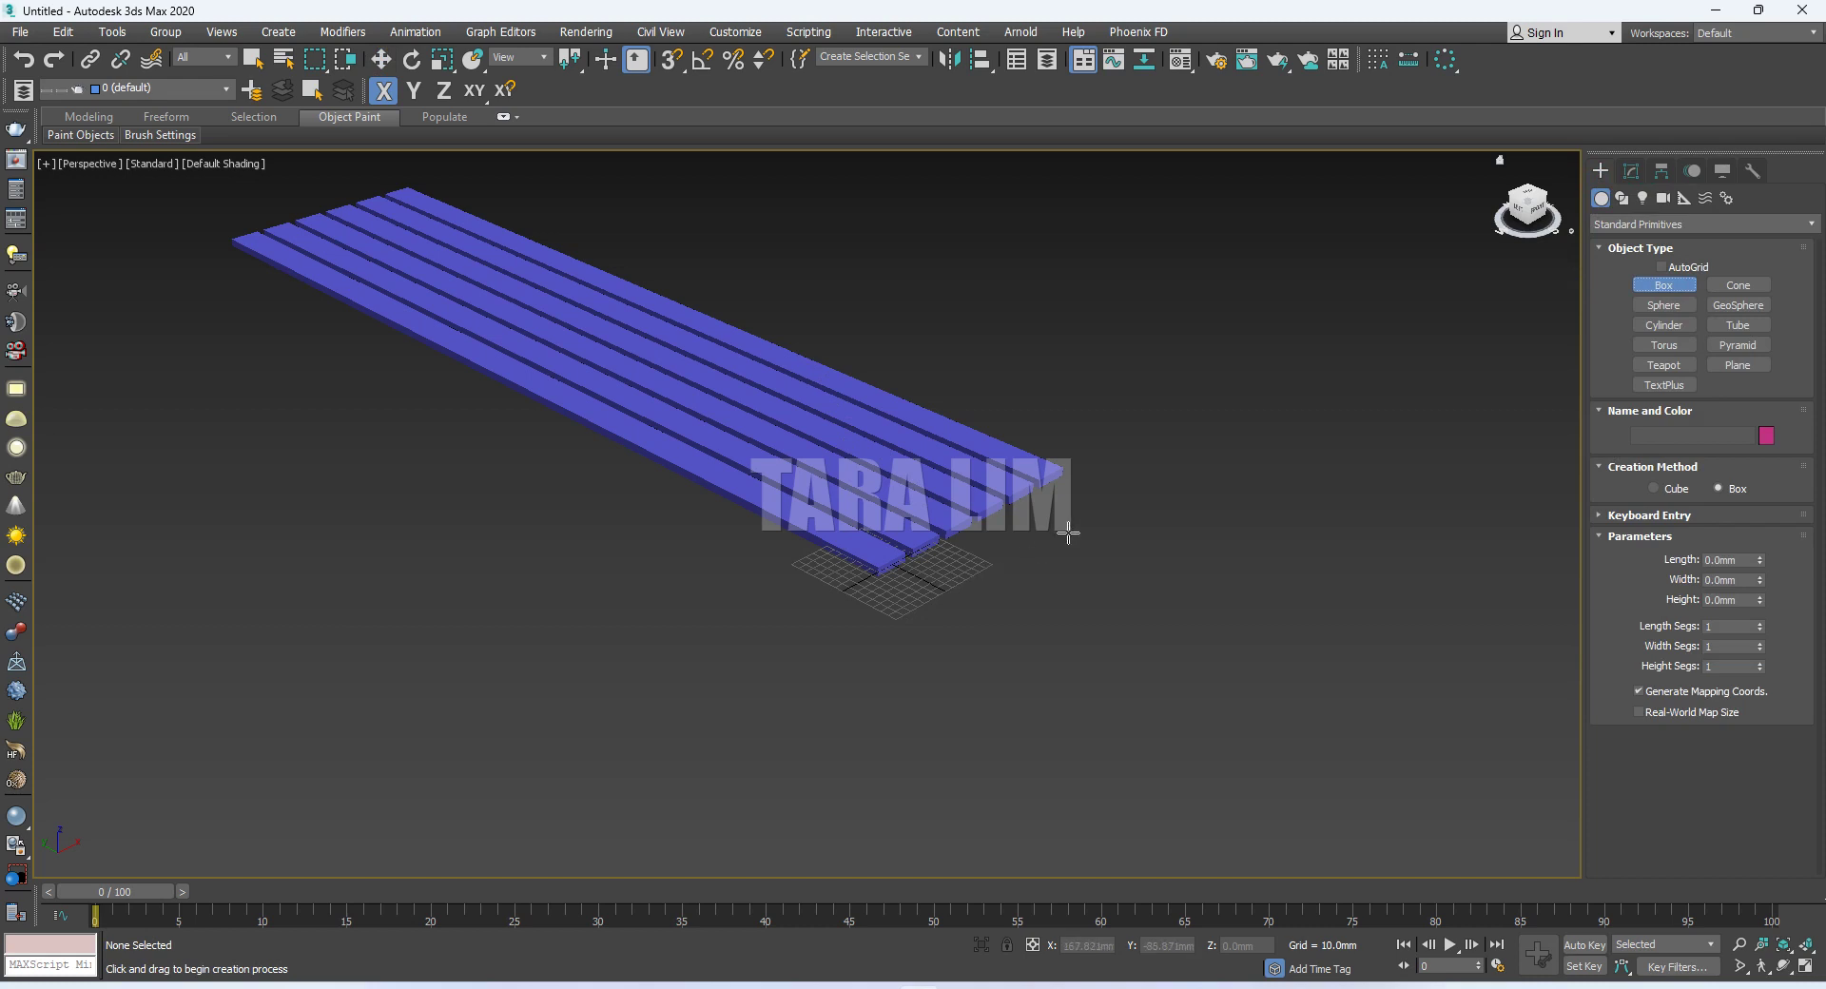
{"action": "scroll", "coordinate": [1068, 534], "scroll_direction": "up", "scroll_amount": 3}
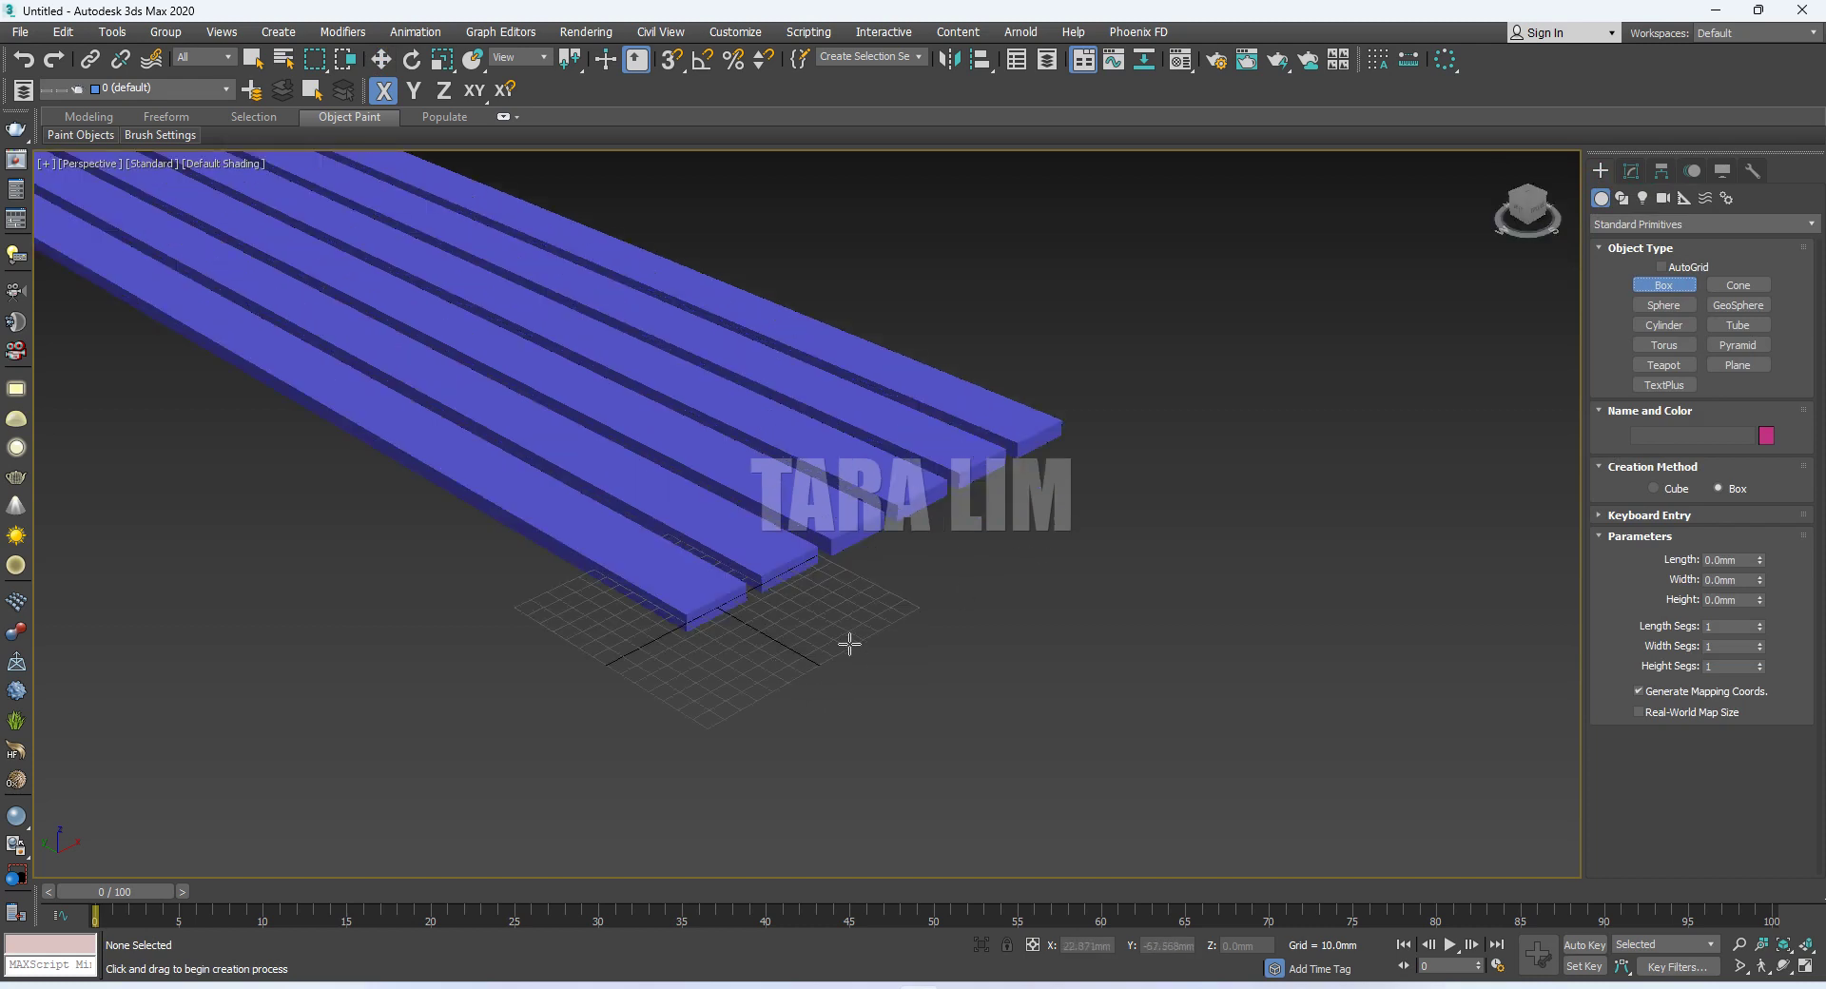
{"action": "key", "text": "l"}
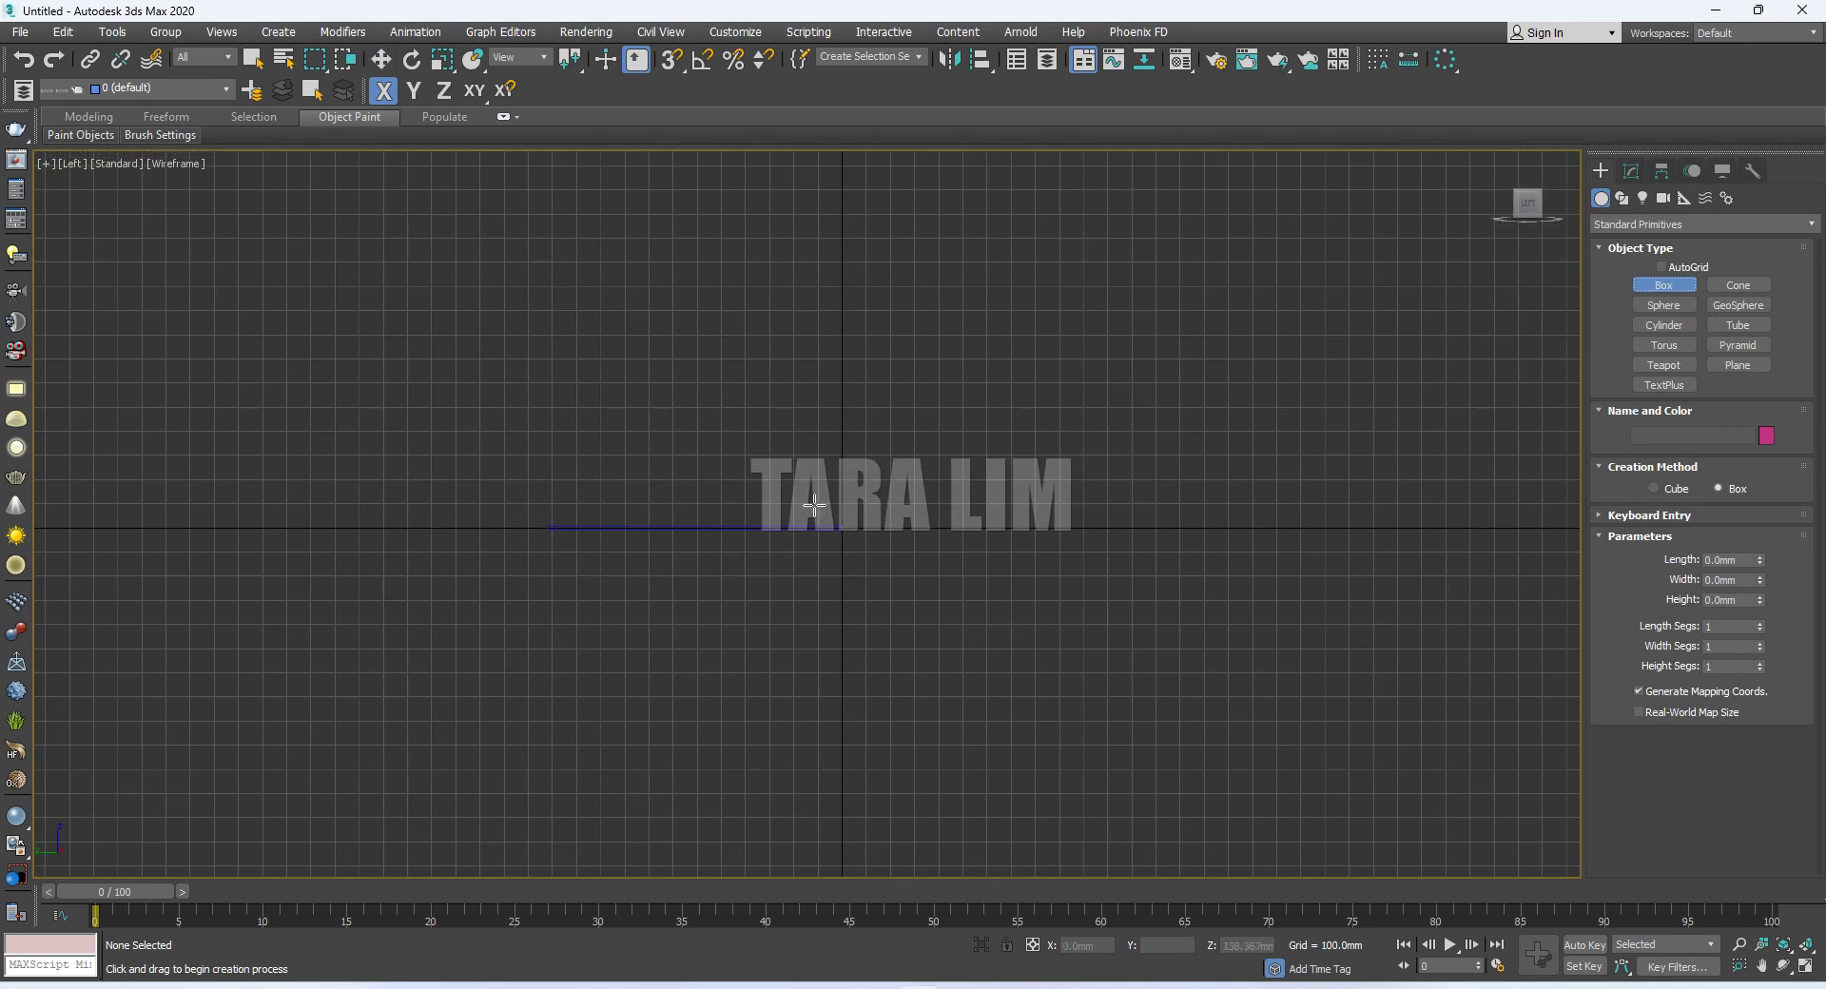
{"action": "scroll", "coordinate": [597, 602], "scroll_direction": "up", "scroll_amount": 3}
{"action": "scroll", "coordinate": [598, 602], "scroll_direction": "down", "scroll_amount": 2}
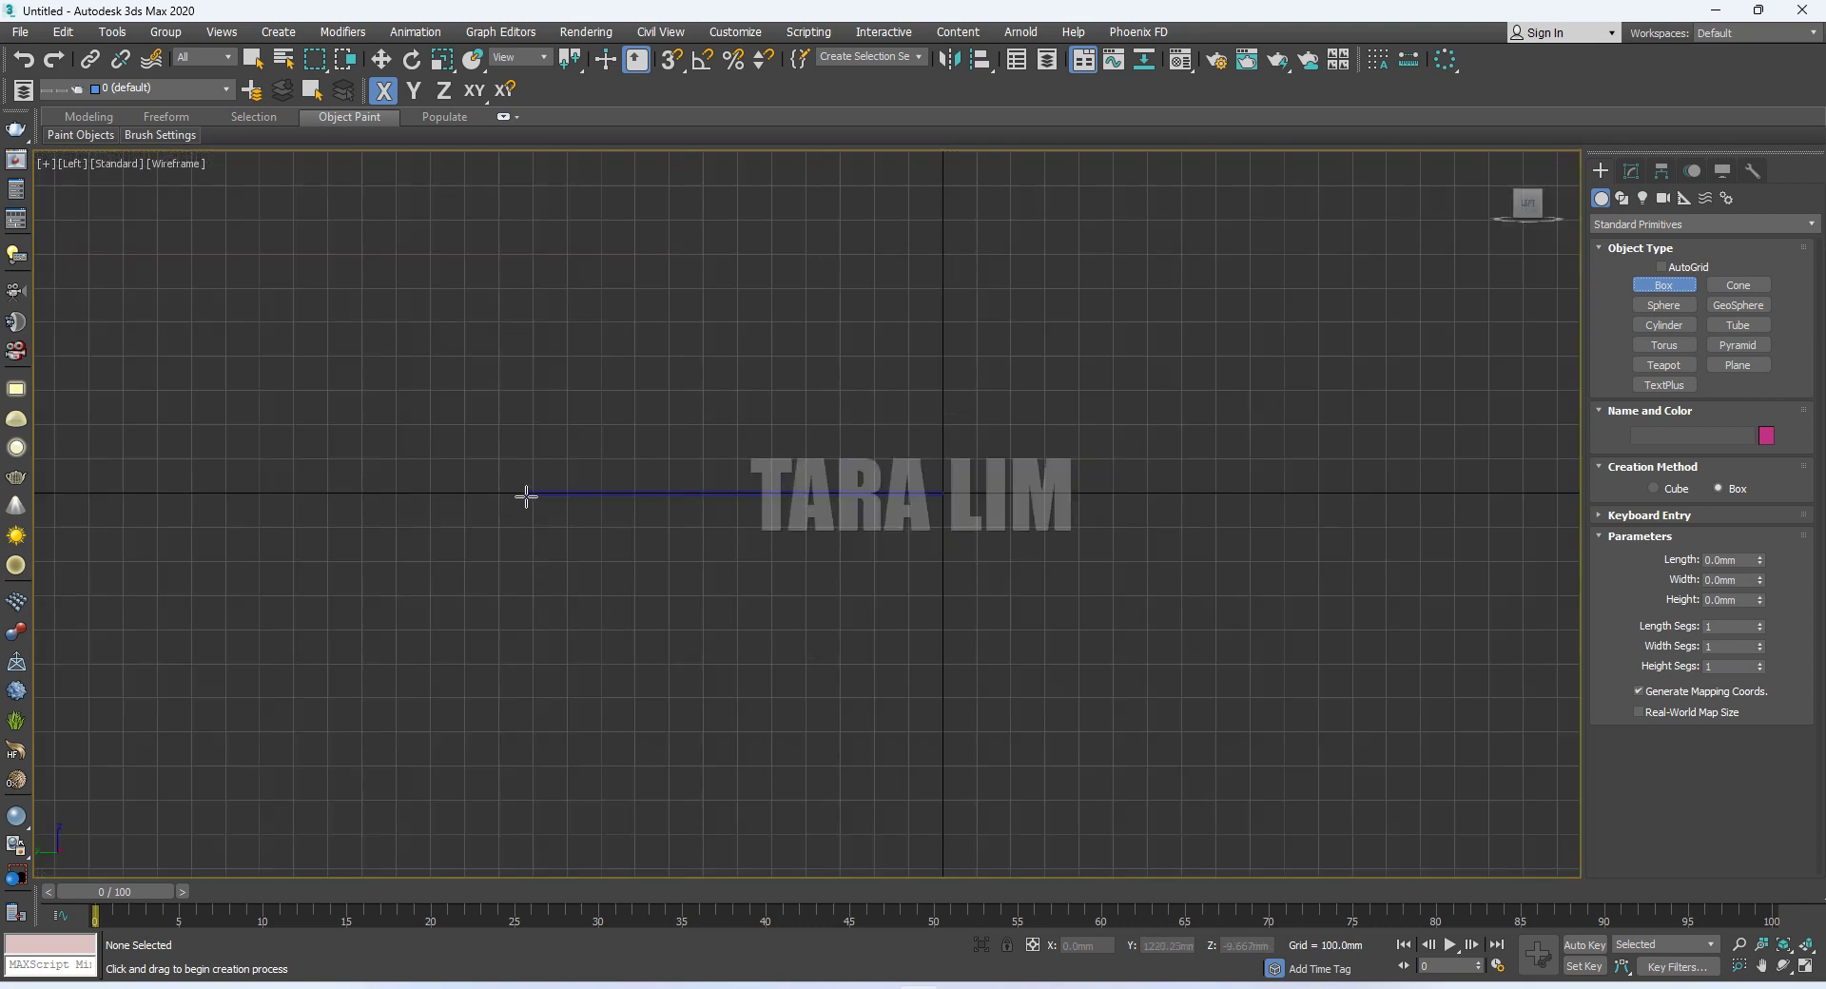
{"action": "mouse_move", "coordinate": [527, 502]}
{"action": "left_mouse_down"}
{"action": "mouse_move", "coordinate": [942, 740]}
{"action": "mouse_move", "coordinate": [942, 845]}
{"action": "left_mouse_up"}
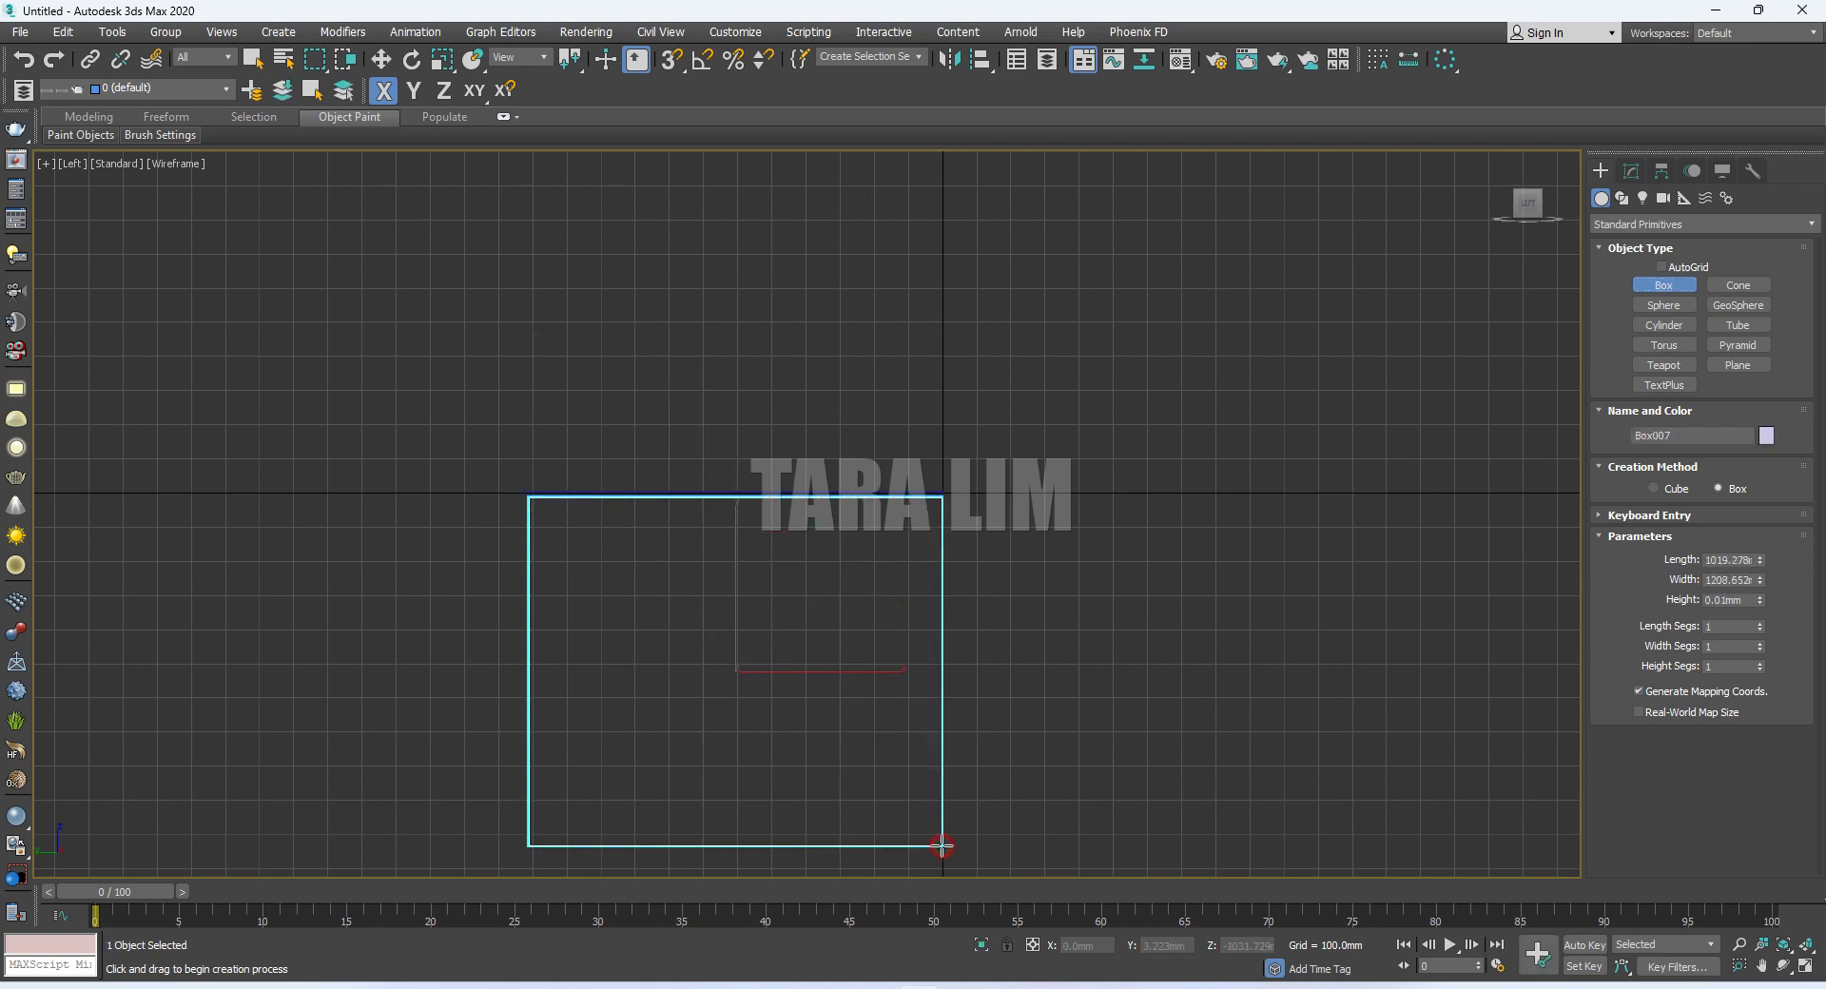
{"action": "left_click", "coordinate": [942, 827]}
{"action": "key", "text": "p"}
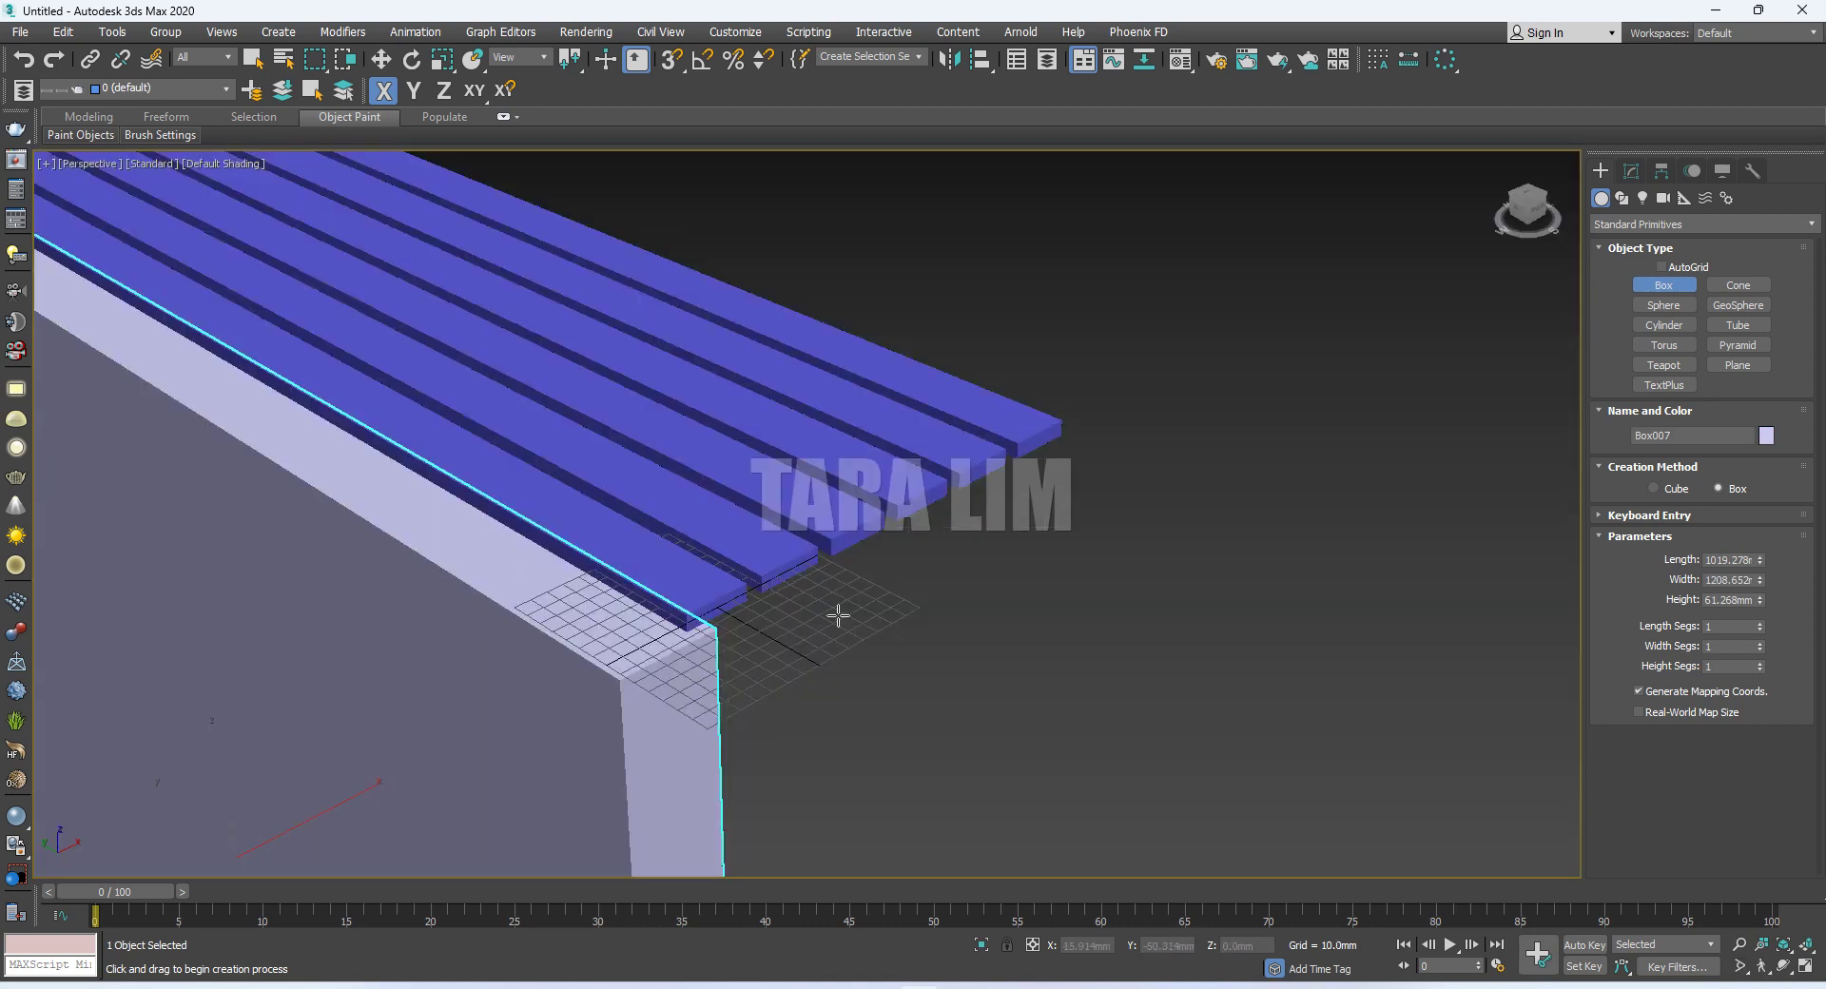
{"action": "key", "text": "z"}
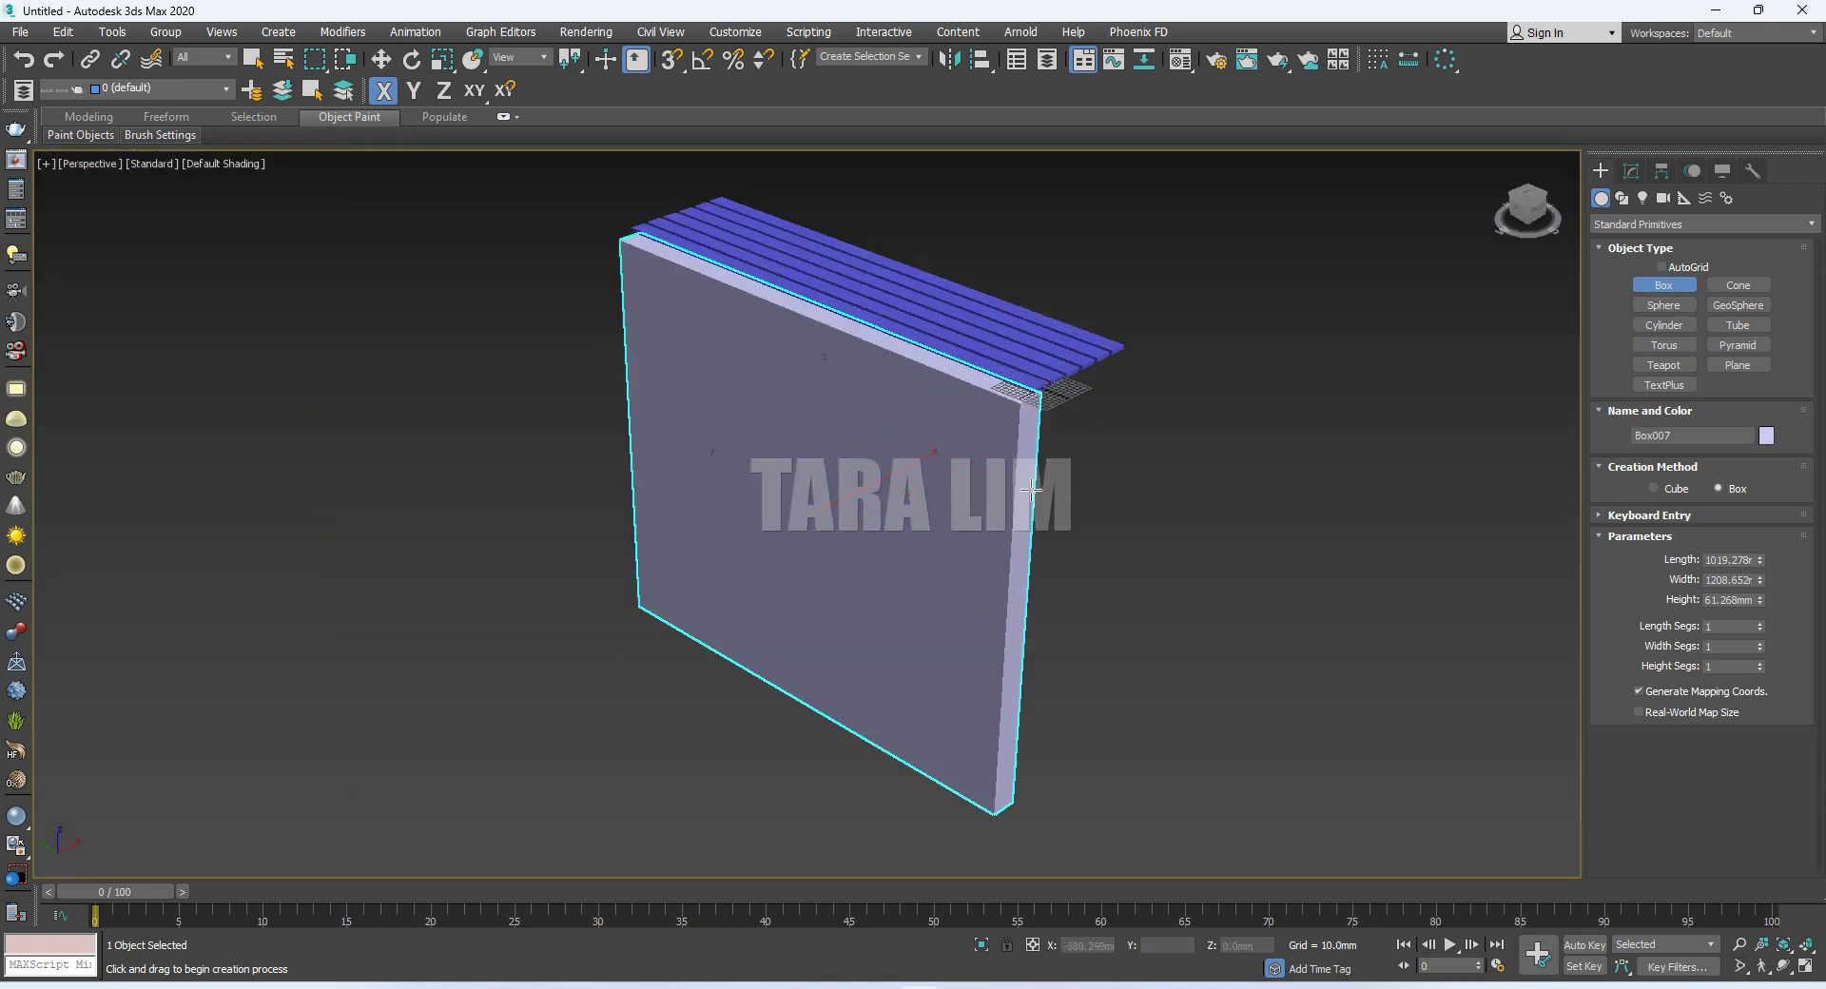
{"action": "middle_click_drag", "start_coordinate": [1382, 423], "coordinate": [1175, 509]}
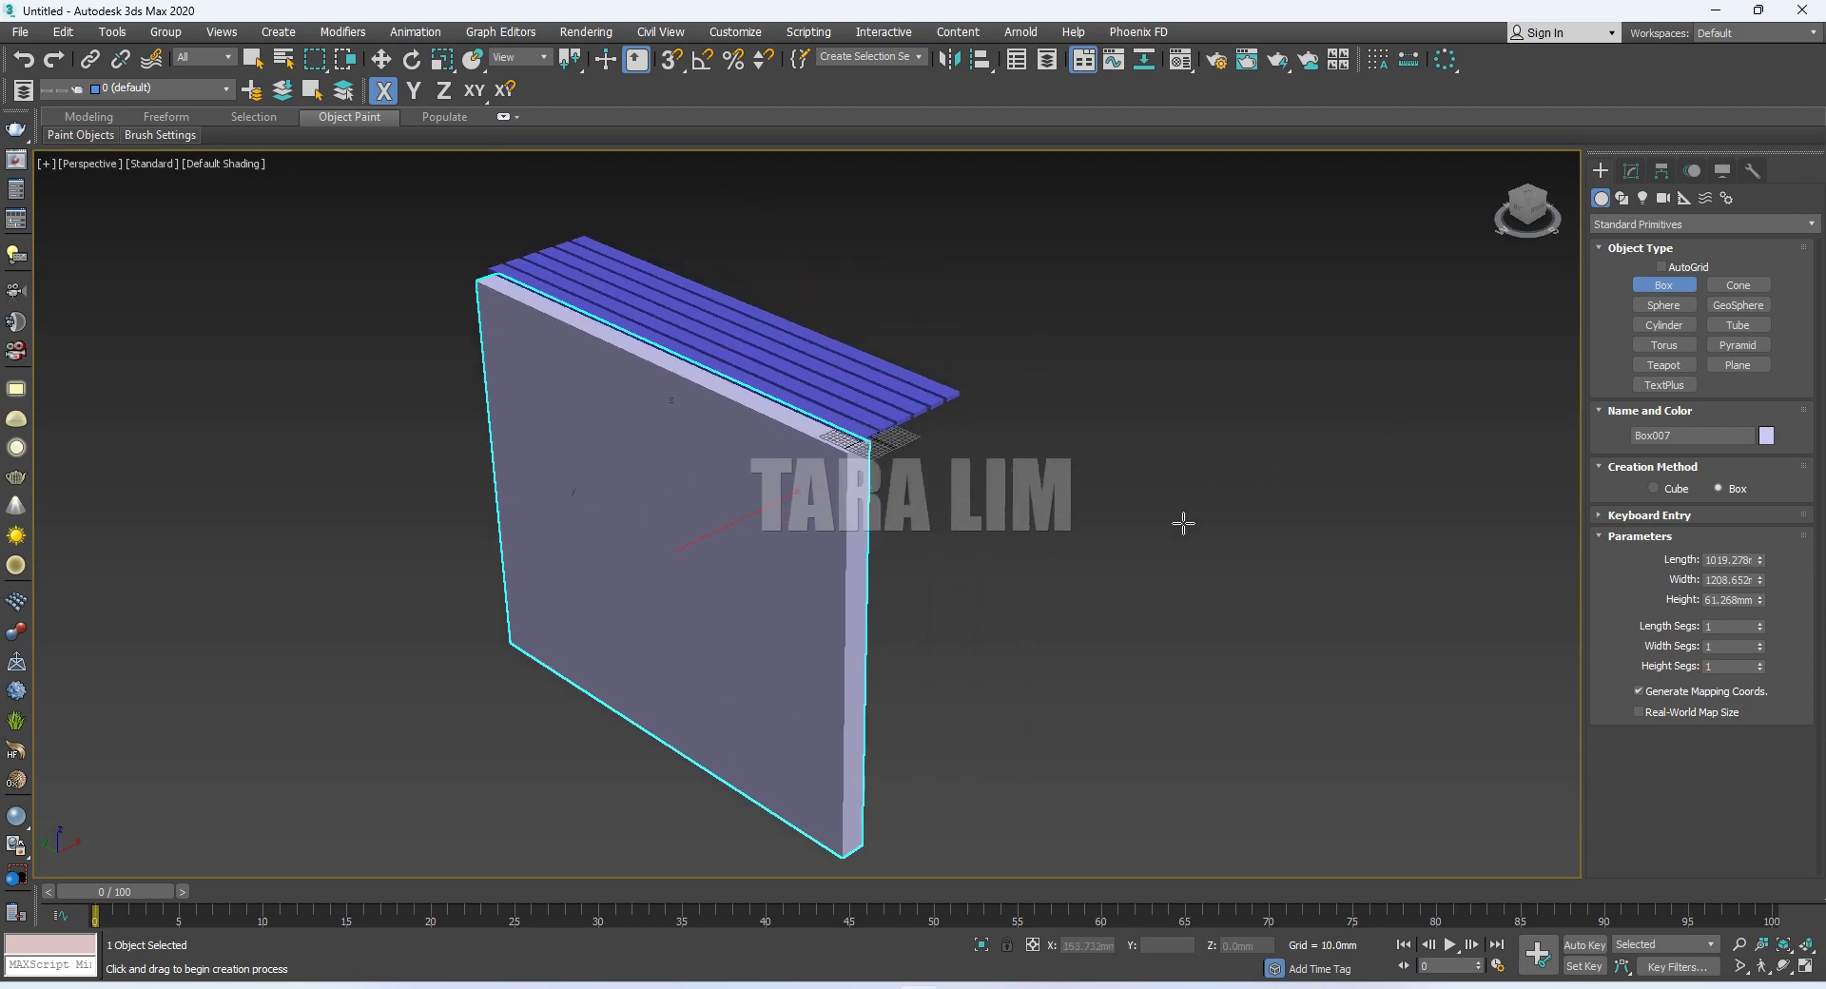
Set the new box's Length to 300 mm, leaving Width at 1208.653 mm
{"action": "left_click", "coordinate": [1636, 175]}
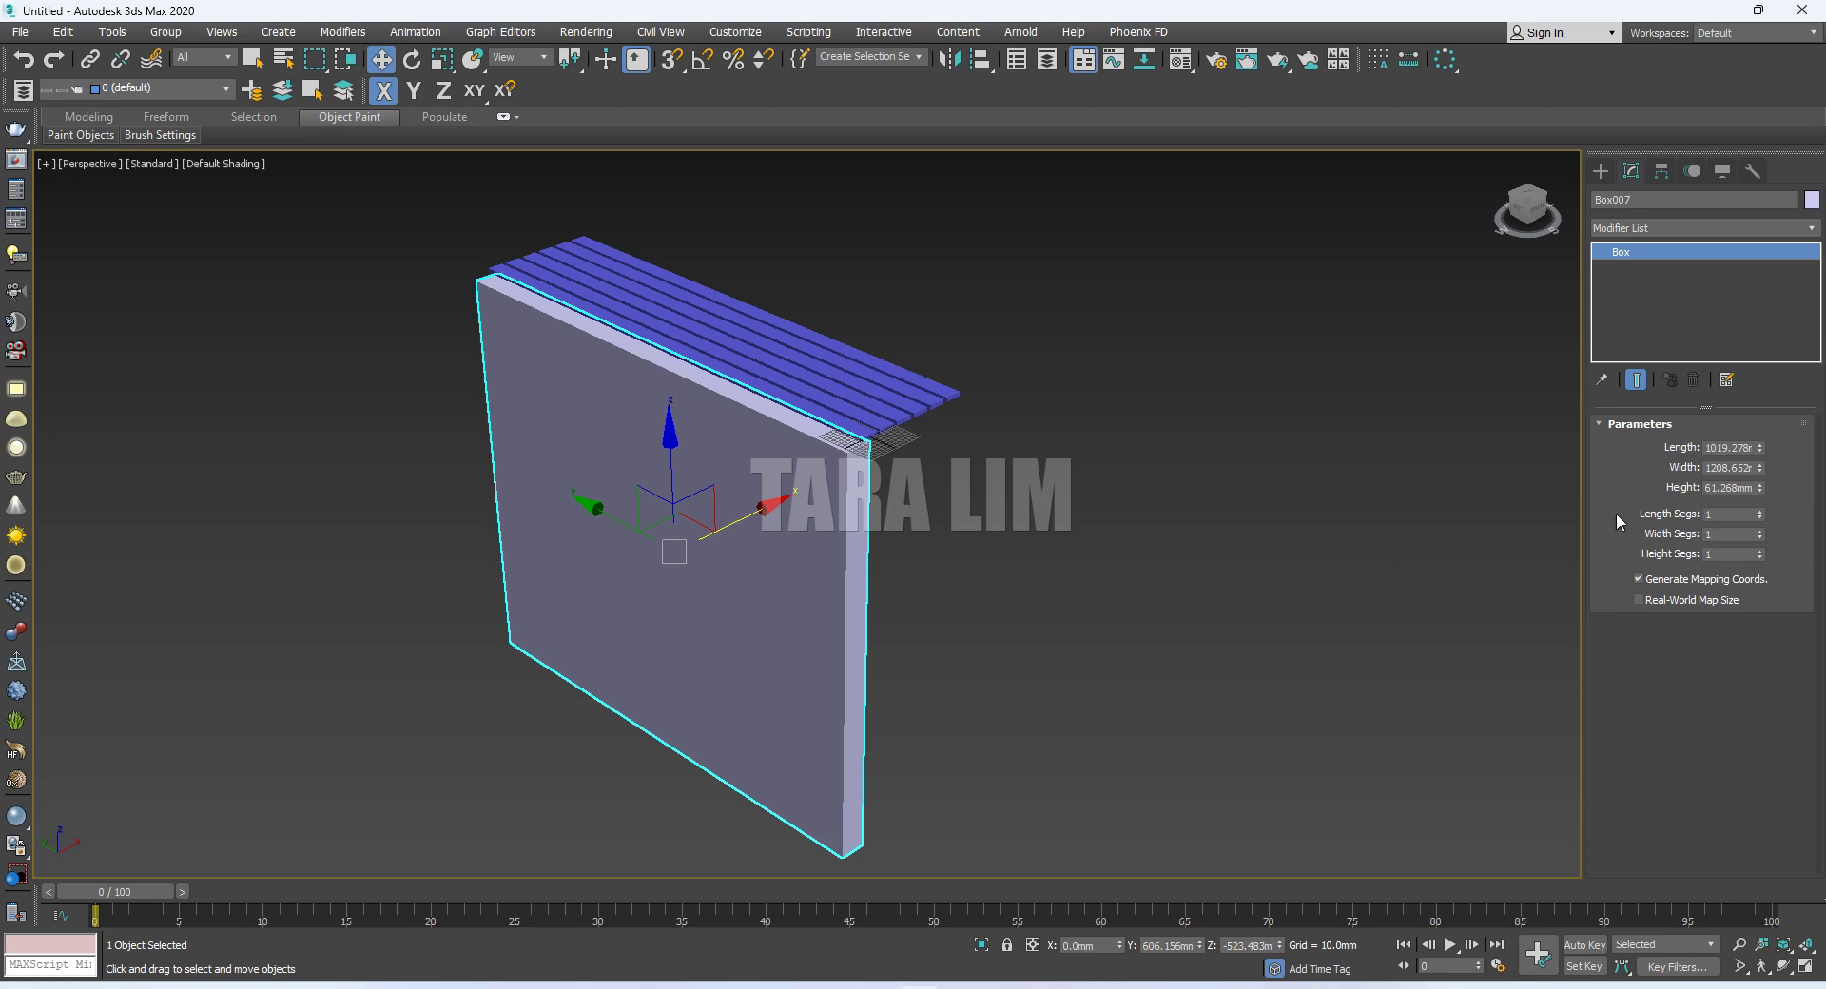
{"action": "double_click", "coordinate": [1717, 447]}
{"action": "type", "text": "300"}
{"action": "key", "text": "Return"}
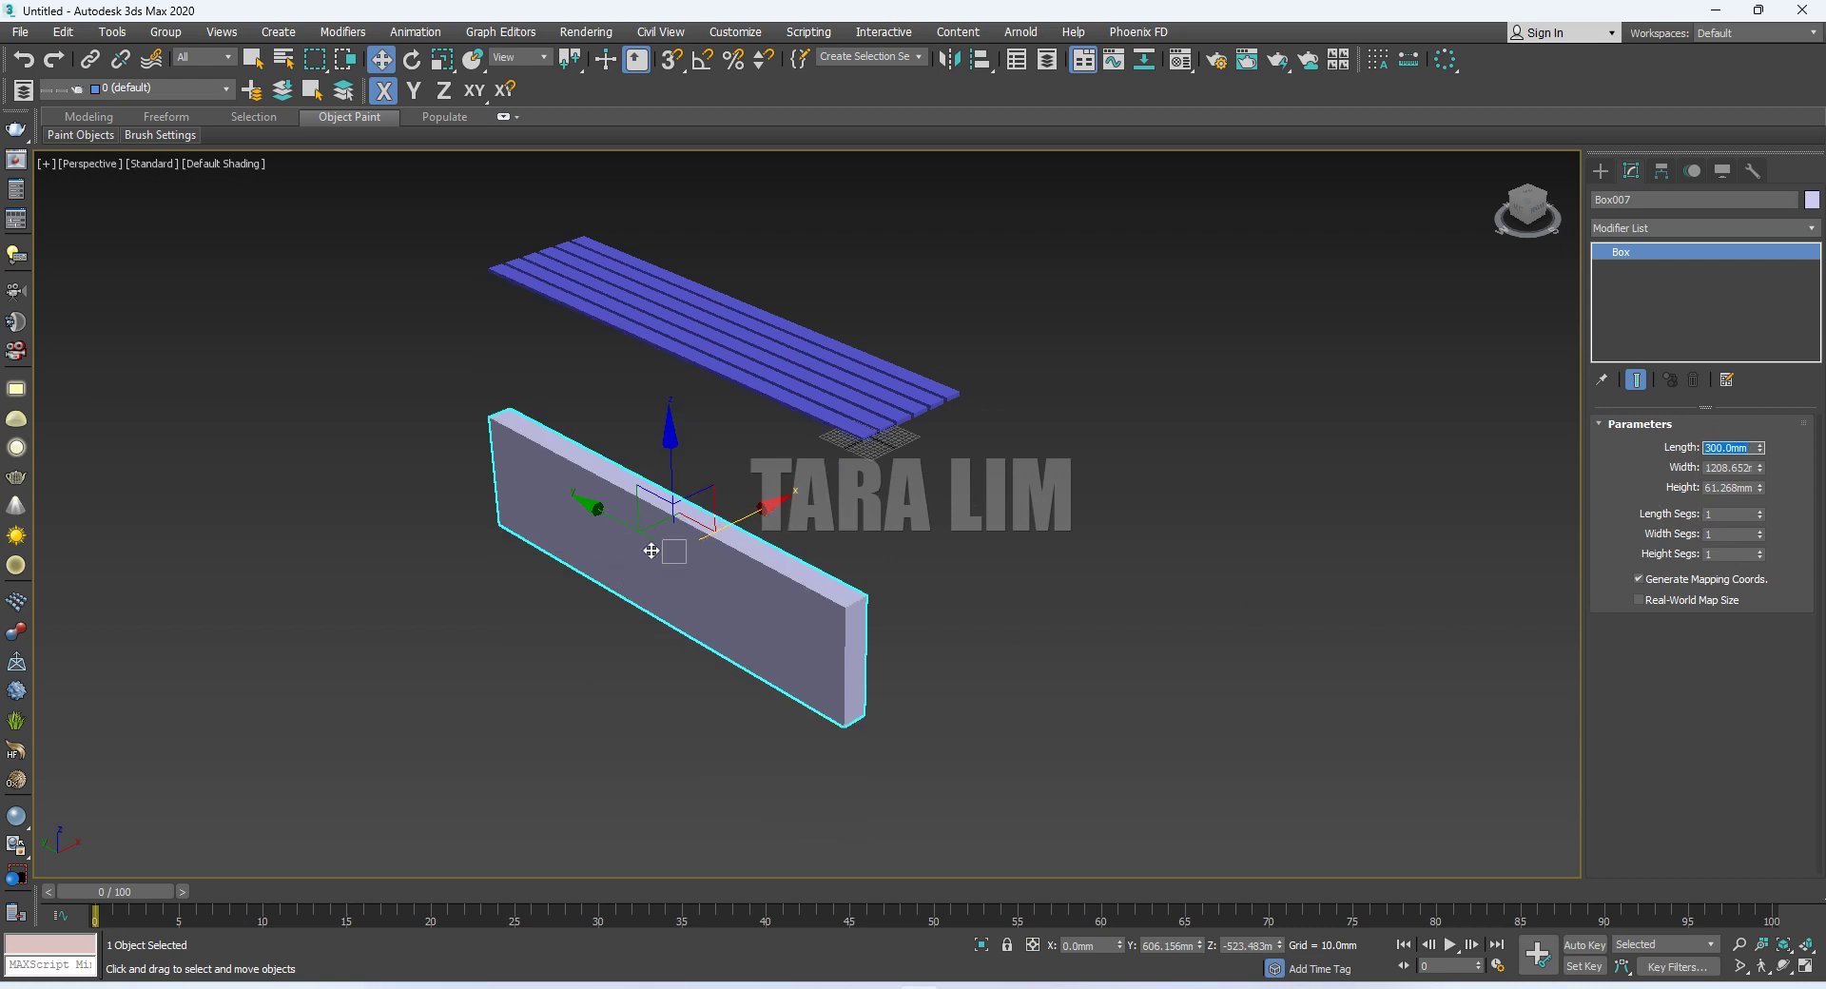
{"action": "double_click", "coordinate": [1723, 467]}
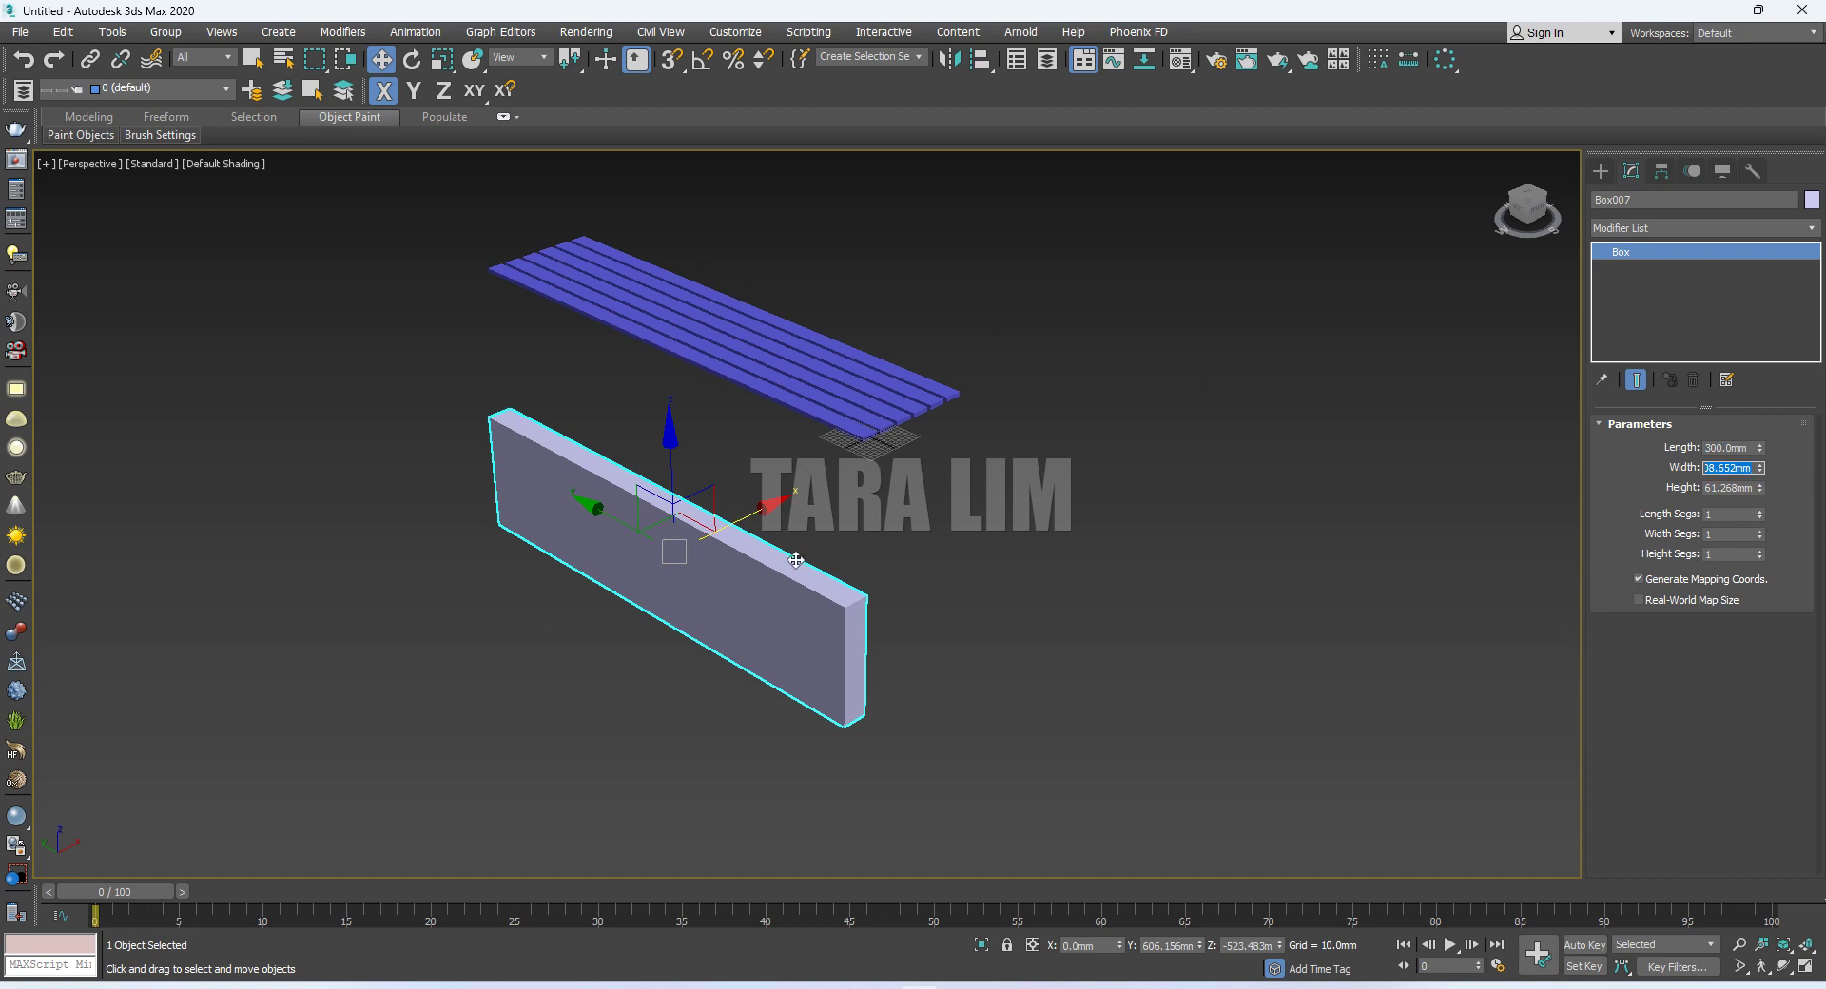
{"action": "left_click", "coordinate": [1075, 568]}
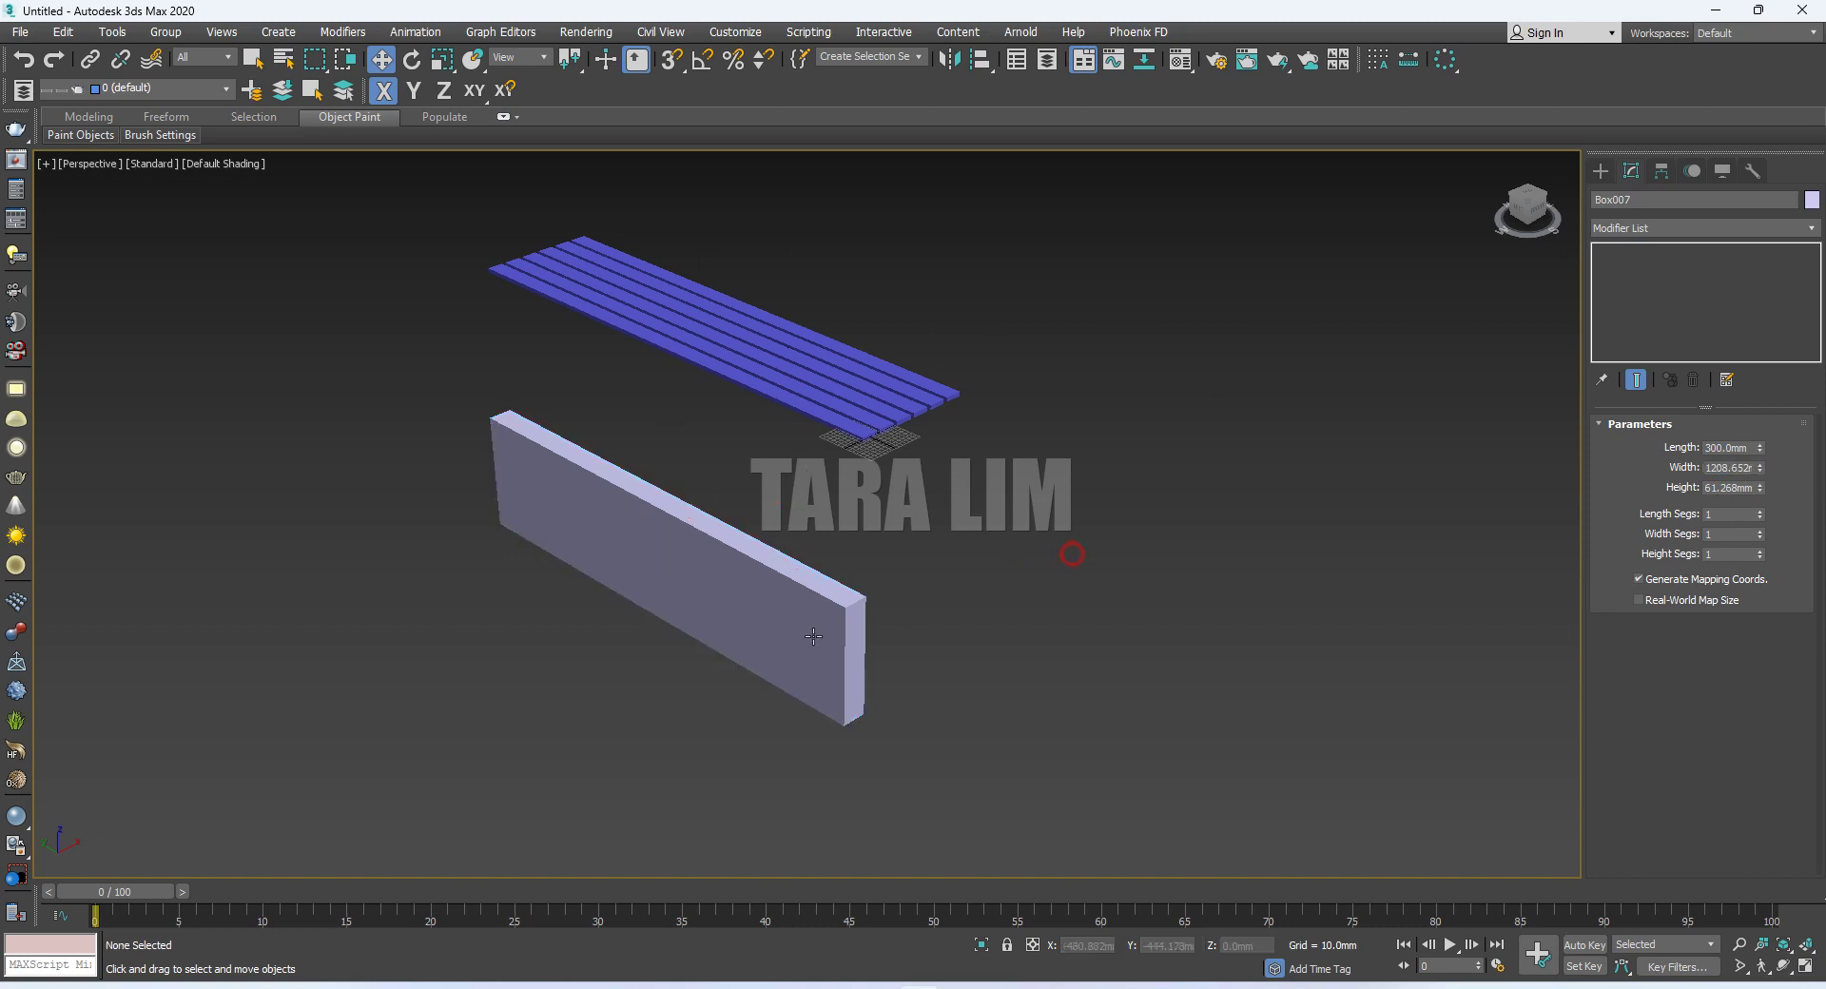
{"action": "left_click", "coordinate": [771, 619]}
Delete the long box and drag out a new box at the slats' end
{"action": "key", "text": "Delete"}
{"action": "scroll", "coordinate": [980, 521], "scroll_direction": "up", "scroll_amount": 4}
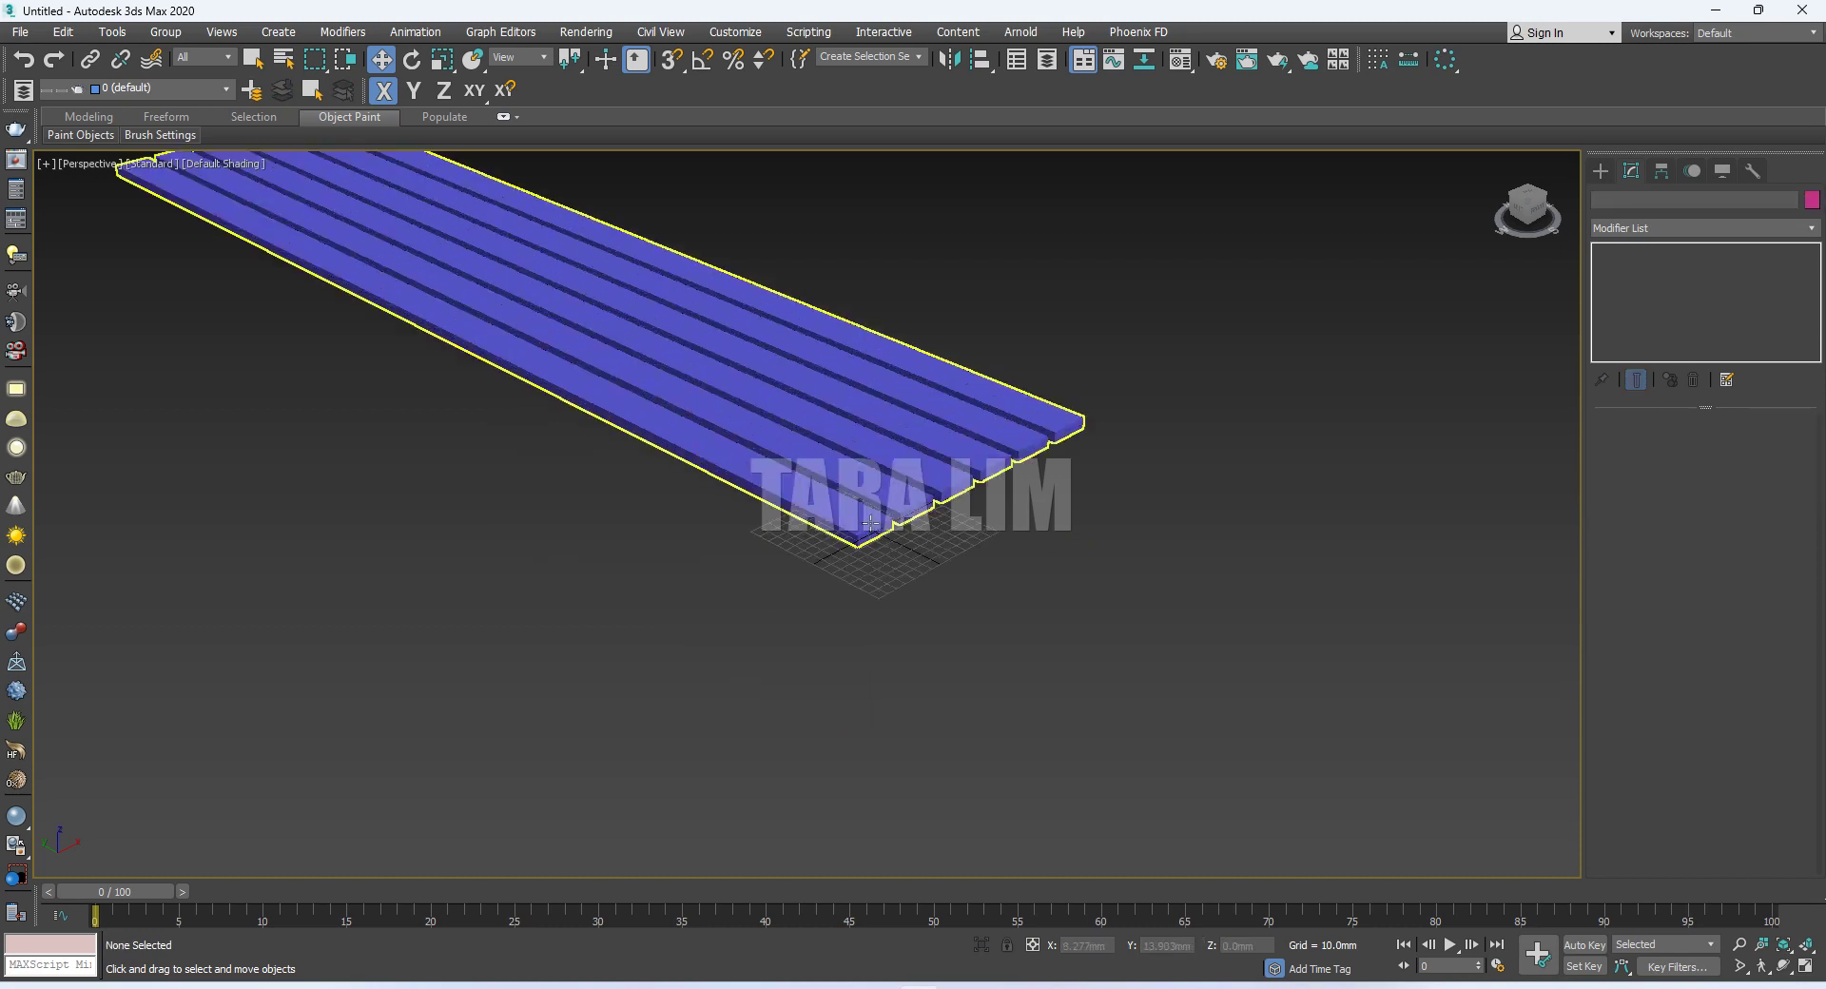
{"action": "scroll", "coordinate": [980, 521], "scroll_direction": "up", "scroll_amount": 1}
{"action": "left_click", "coordinate": [1601, 171]}
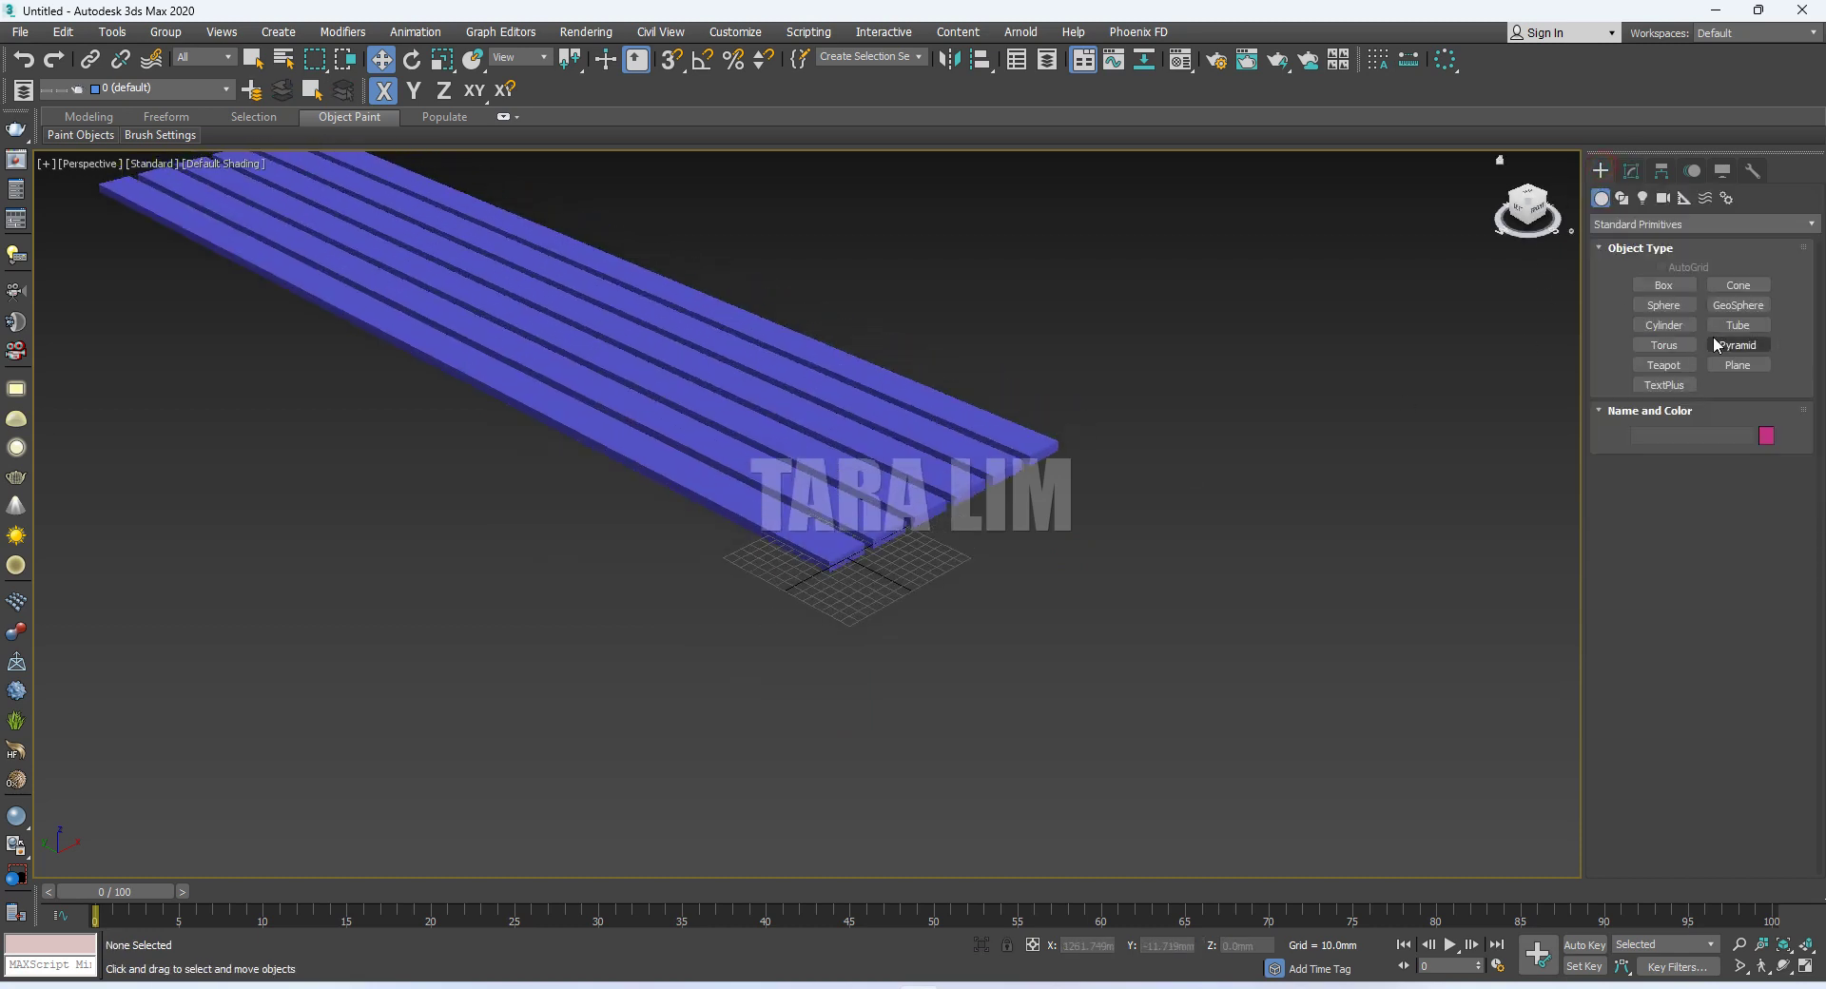
{"action": "left_click", "coordinate": [1665, 285]}
{"action": "left_click_drag", "start_coordinate": [970, 561], "coordinate": [861, 630]}
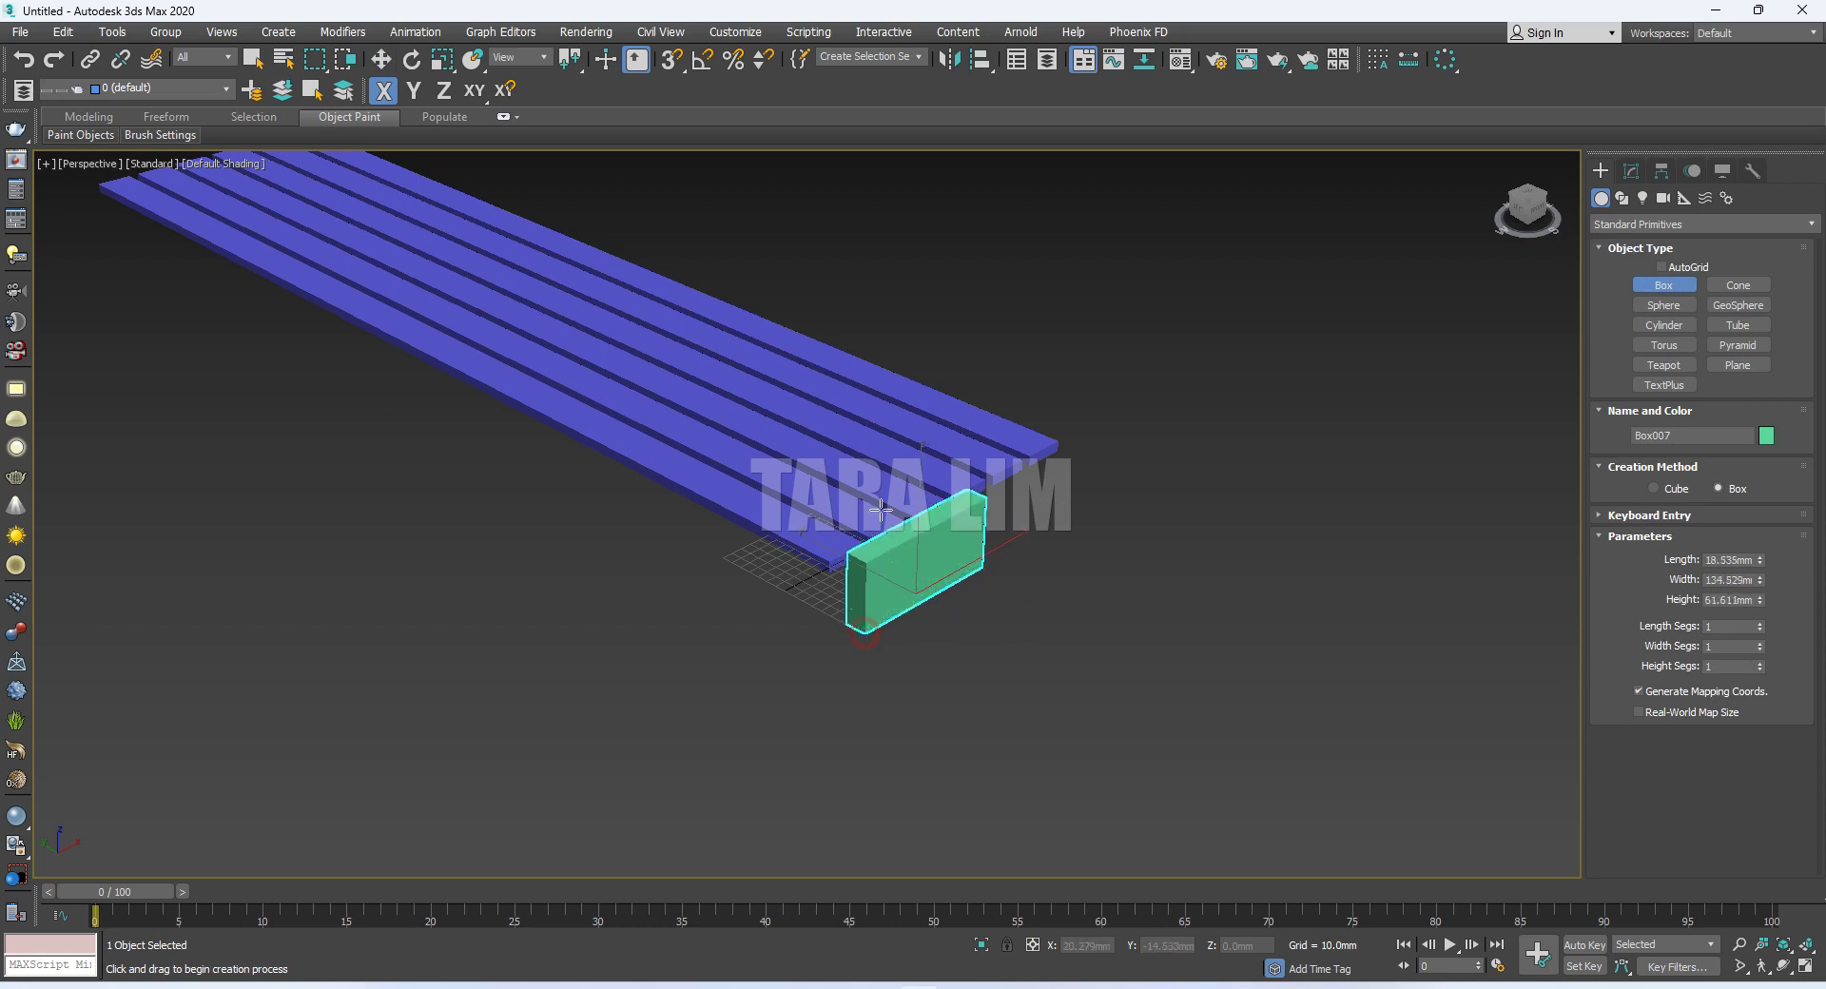
{"action": "left_click", "coordinate": [863, 423]}
{"action": "left_click", "coordinate": [381, 59]}
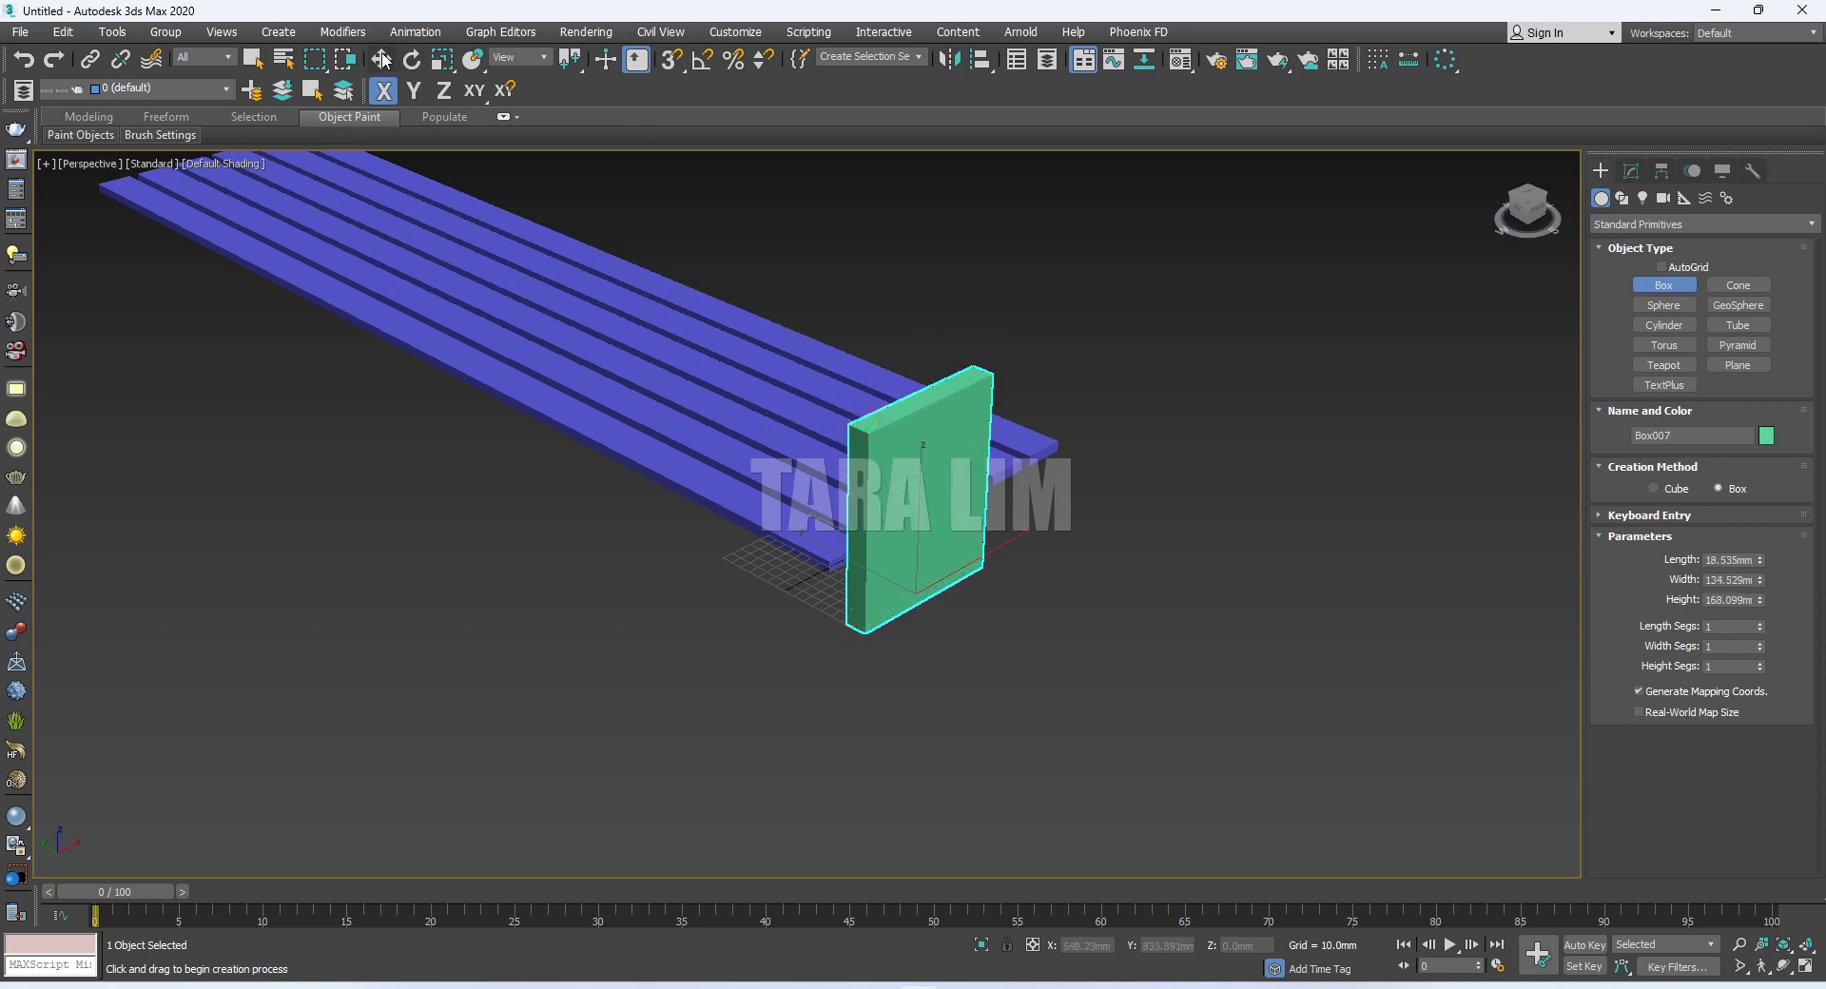
Size the new leg panel to Length 20, Width 300 and Height 450 mm
{"action": "left_click", "coordinate": [1631, 172]}
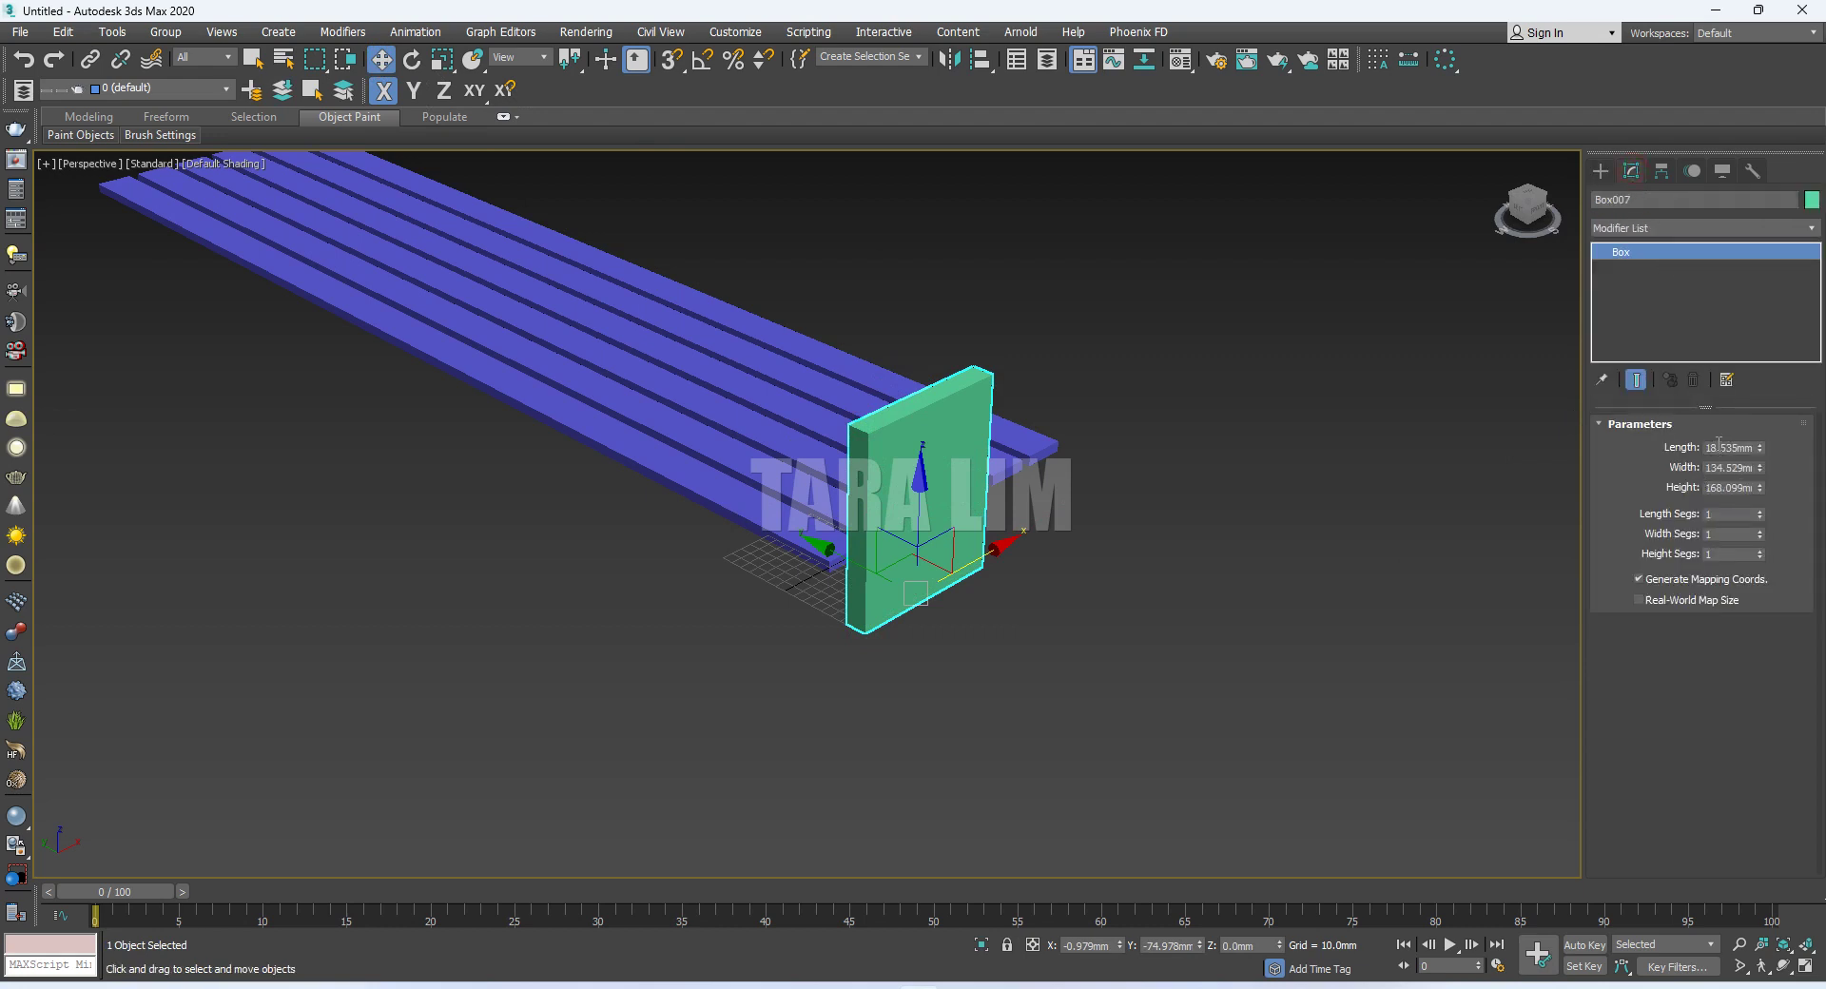
{"action": "double_click", "coordinate": [1719, 447]}
{"action": "type", "text": "20"}
{"action": "key", "text": "Return"}
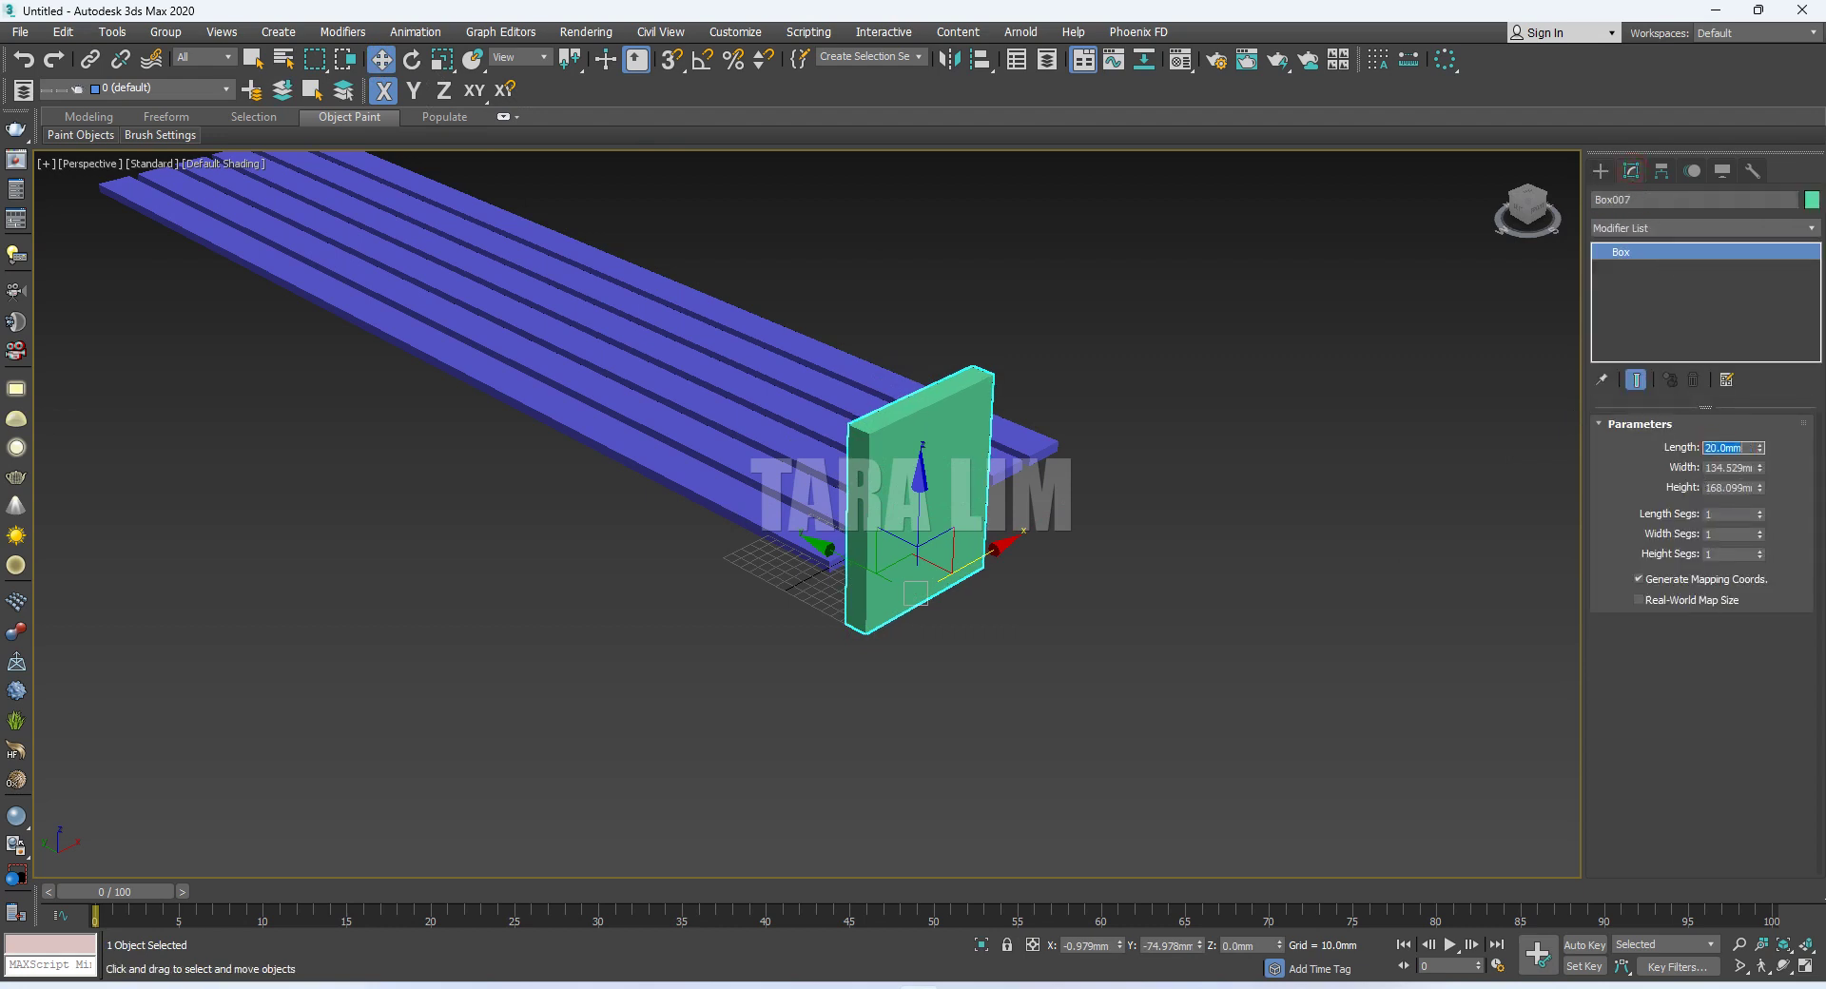
{"action": "double_click", "coordinate": [1717, 467]}
{"action": "type", "text": "300"}
{"action": "key", "text": "Return"}
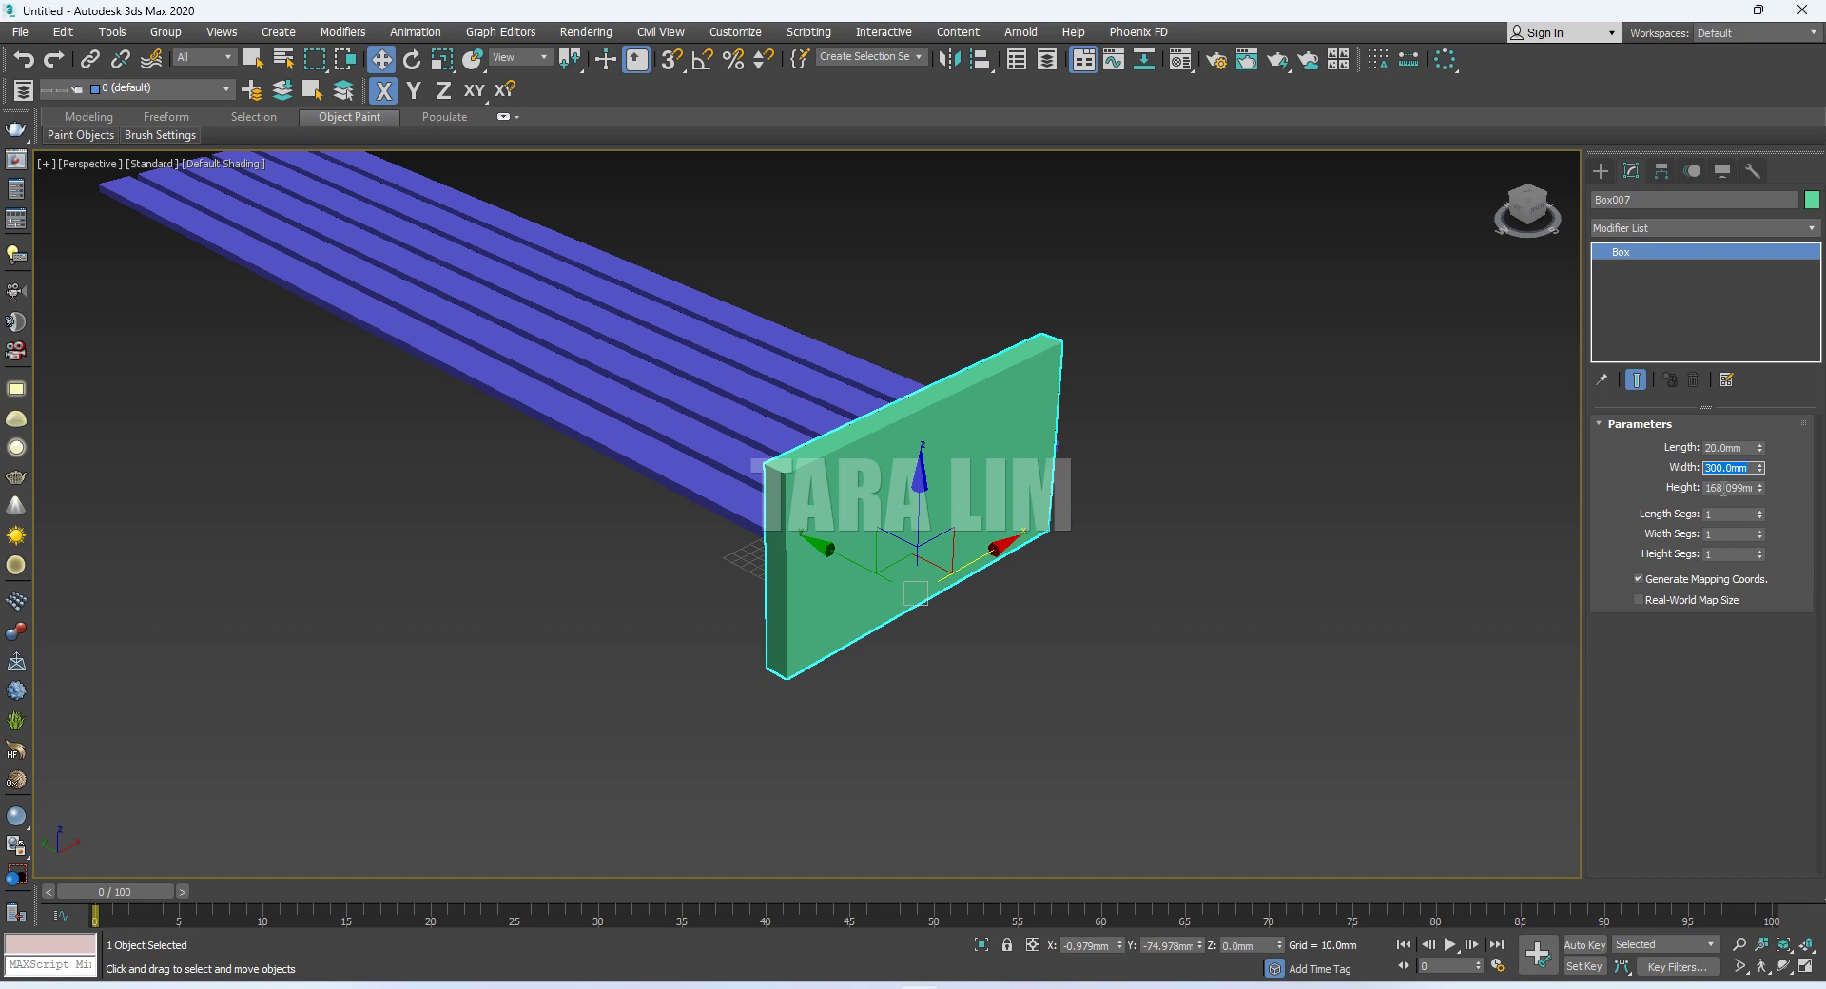
{"action": "double_click", "coordinate": [1720, 489]}
{"action": "type", "text": "450"}
{"action": "key", "text": "Return"}
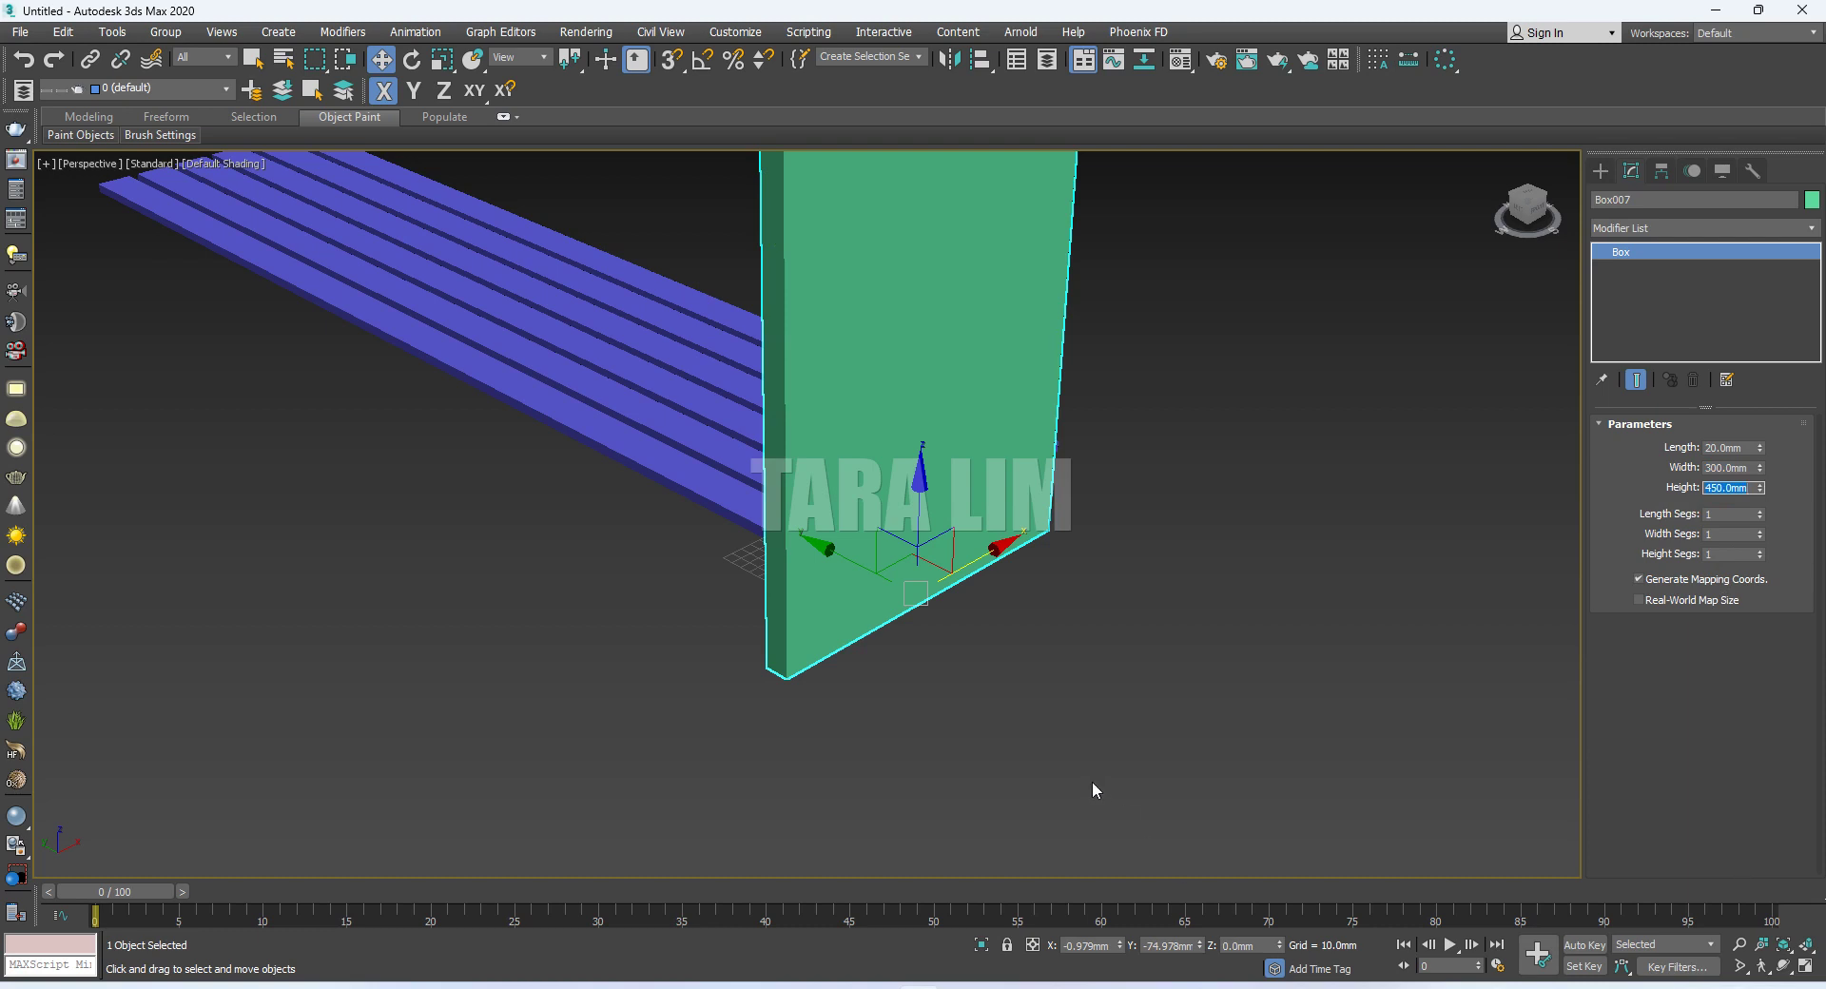
{"action": "scroll", "coordinate": [1092, 790], "scroll_direction": "down", "scroll_amount": 5}
{"action": "scroll", "coordinate": [892, 711], "scroll_direction": "up", "scroll_amount": 1}
{"action": "left_click", "coordinate": [1084, 701]}
Raise the seat group Group001 to Z 450 mm
{"action": "left_click", "coordinate": [775, 437]}
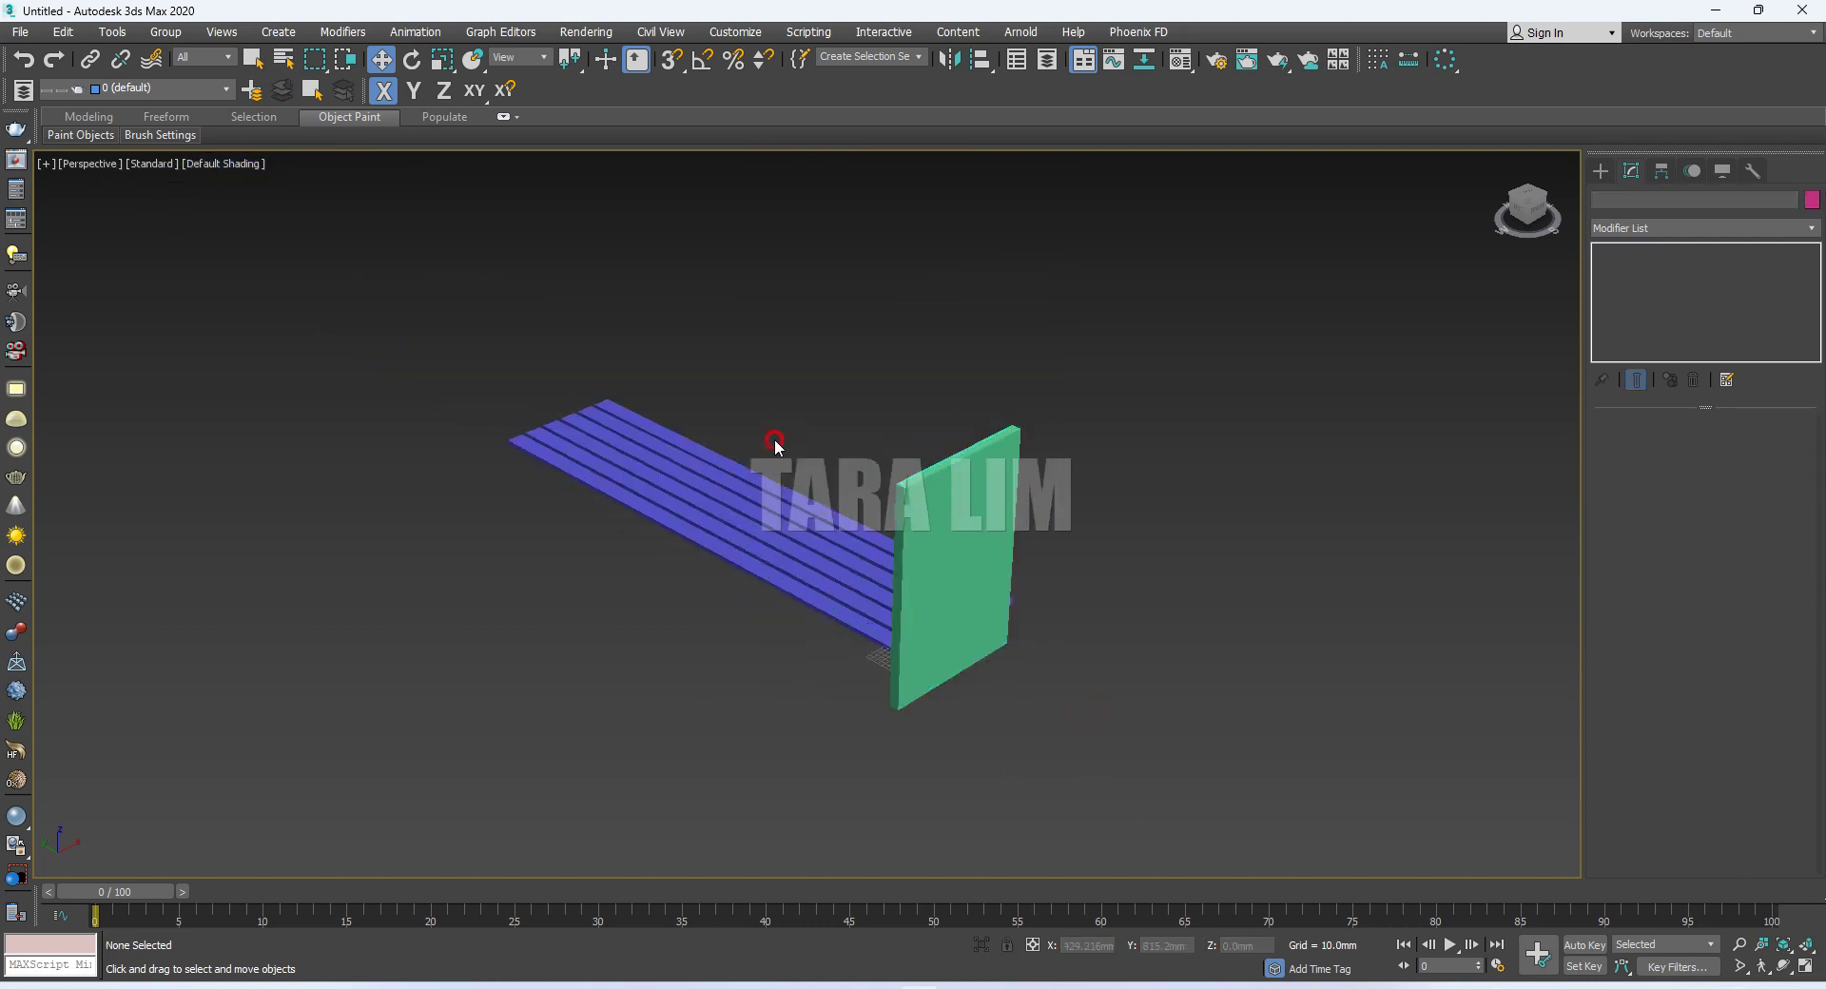
{"action": "left_click", "coordinate": [670, 476]}
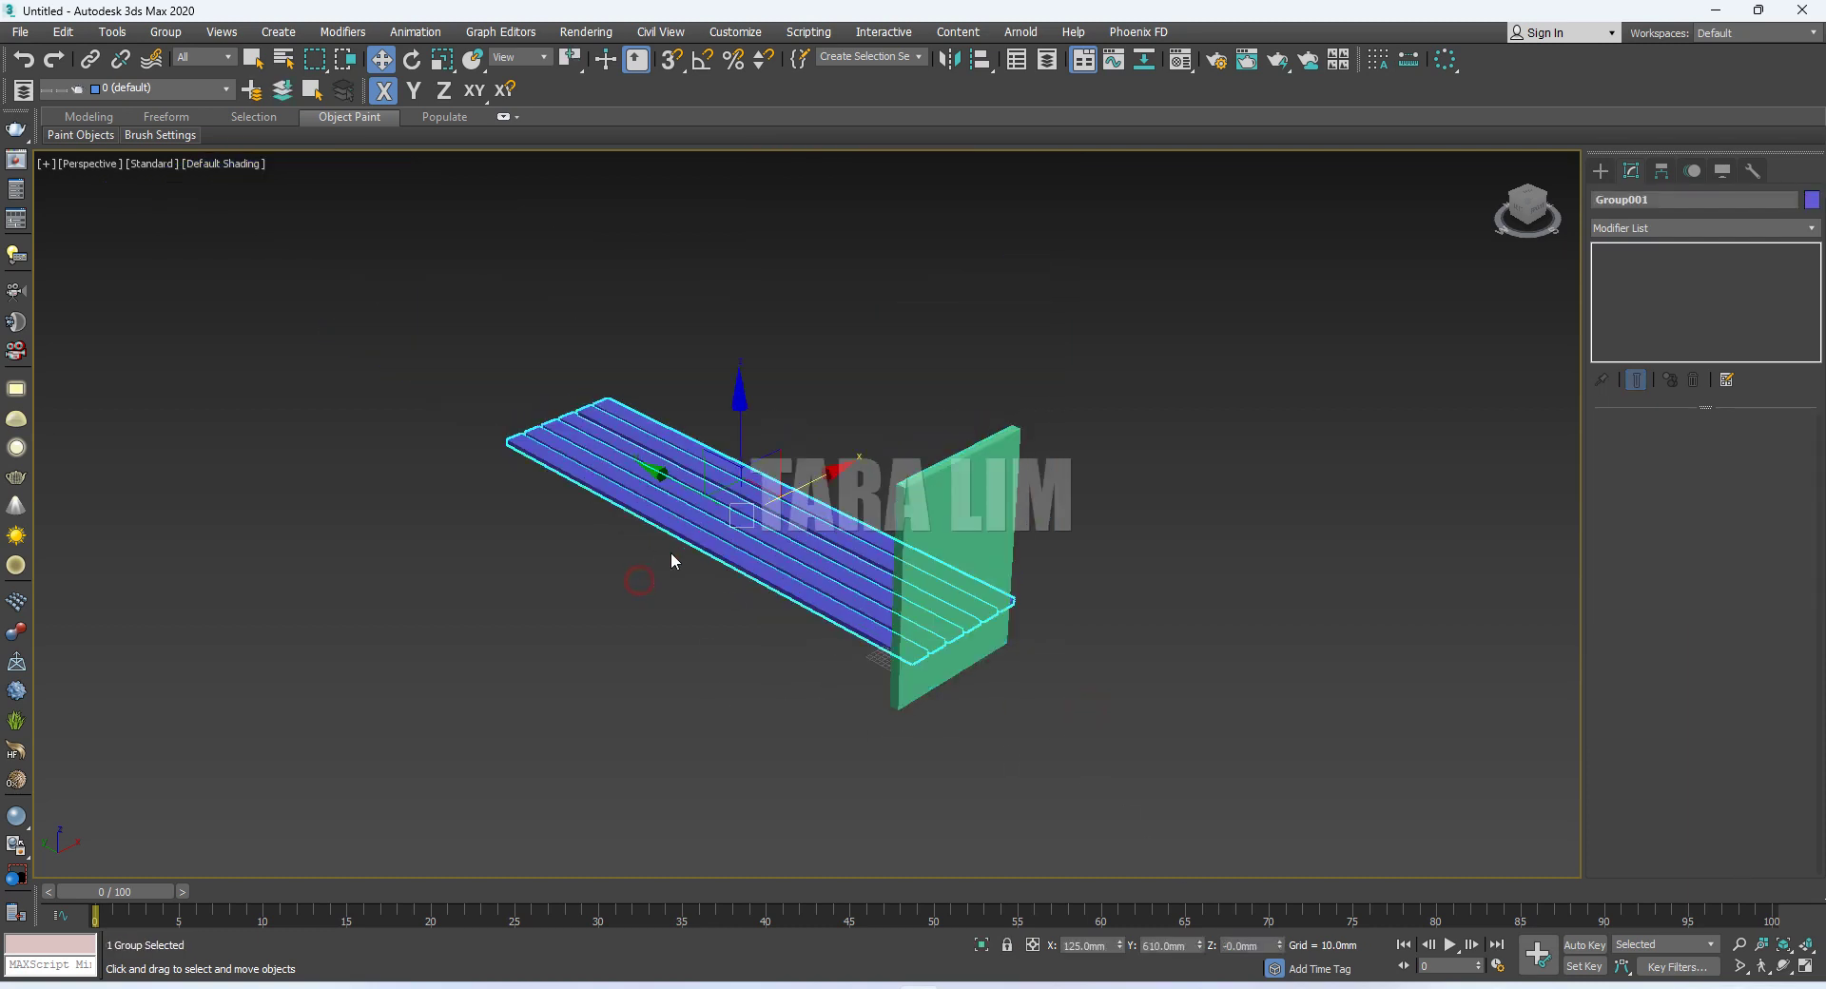
{"action": "double_click", "coordinate": [1236, 946]}
{"action": "type", "text": "-450"}
{"action": "key", "text": "Return"}
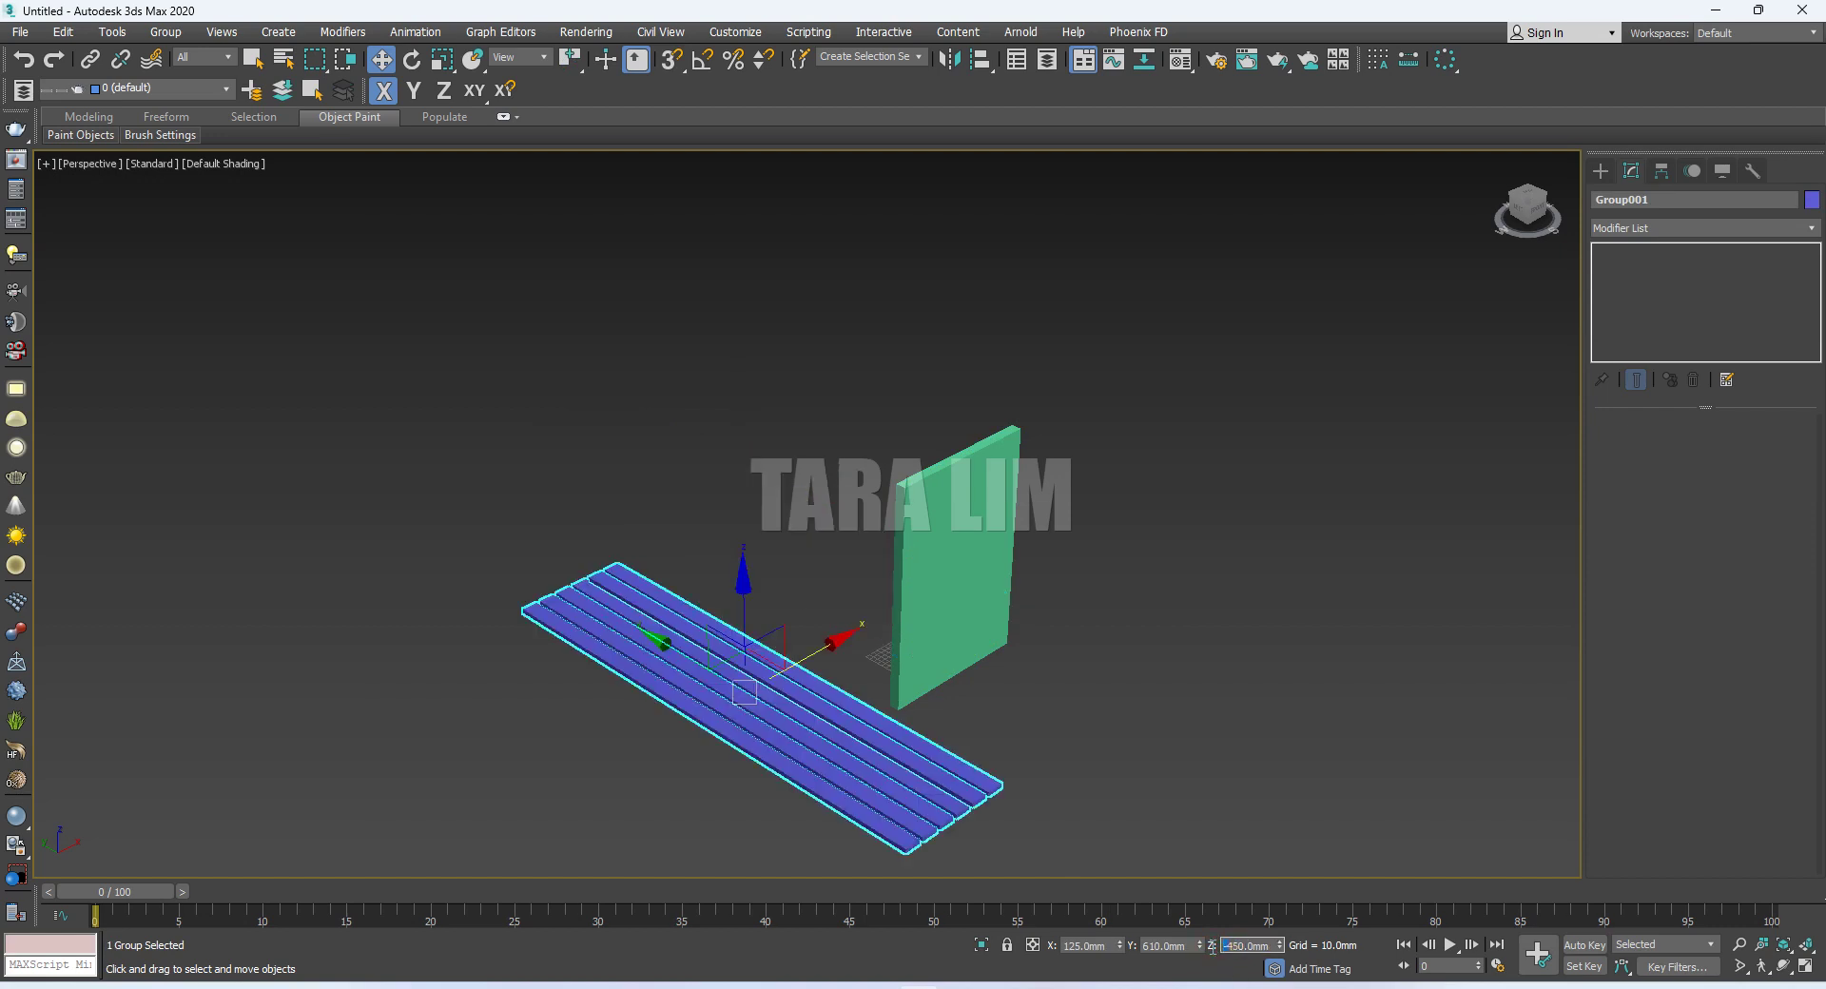
{"action": "key", "text": "Return"}
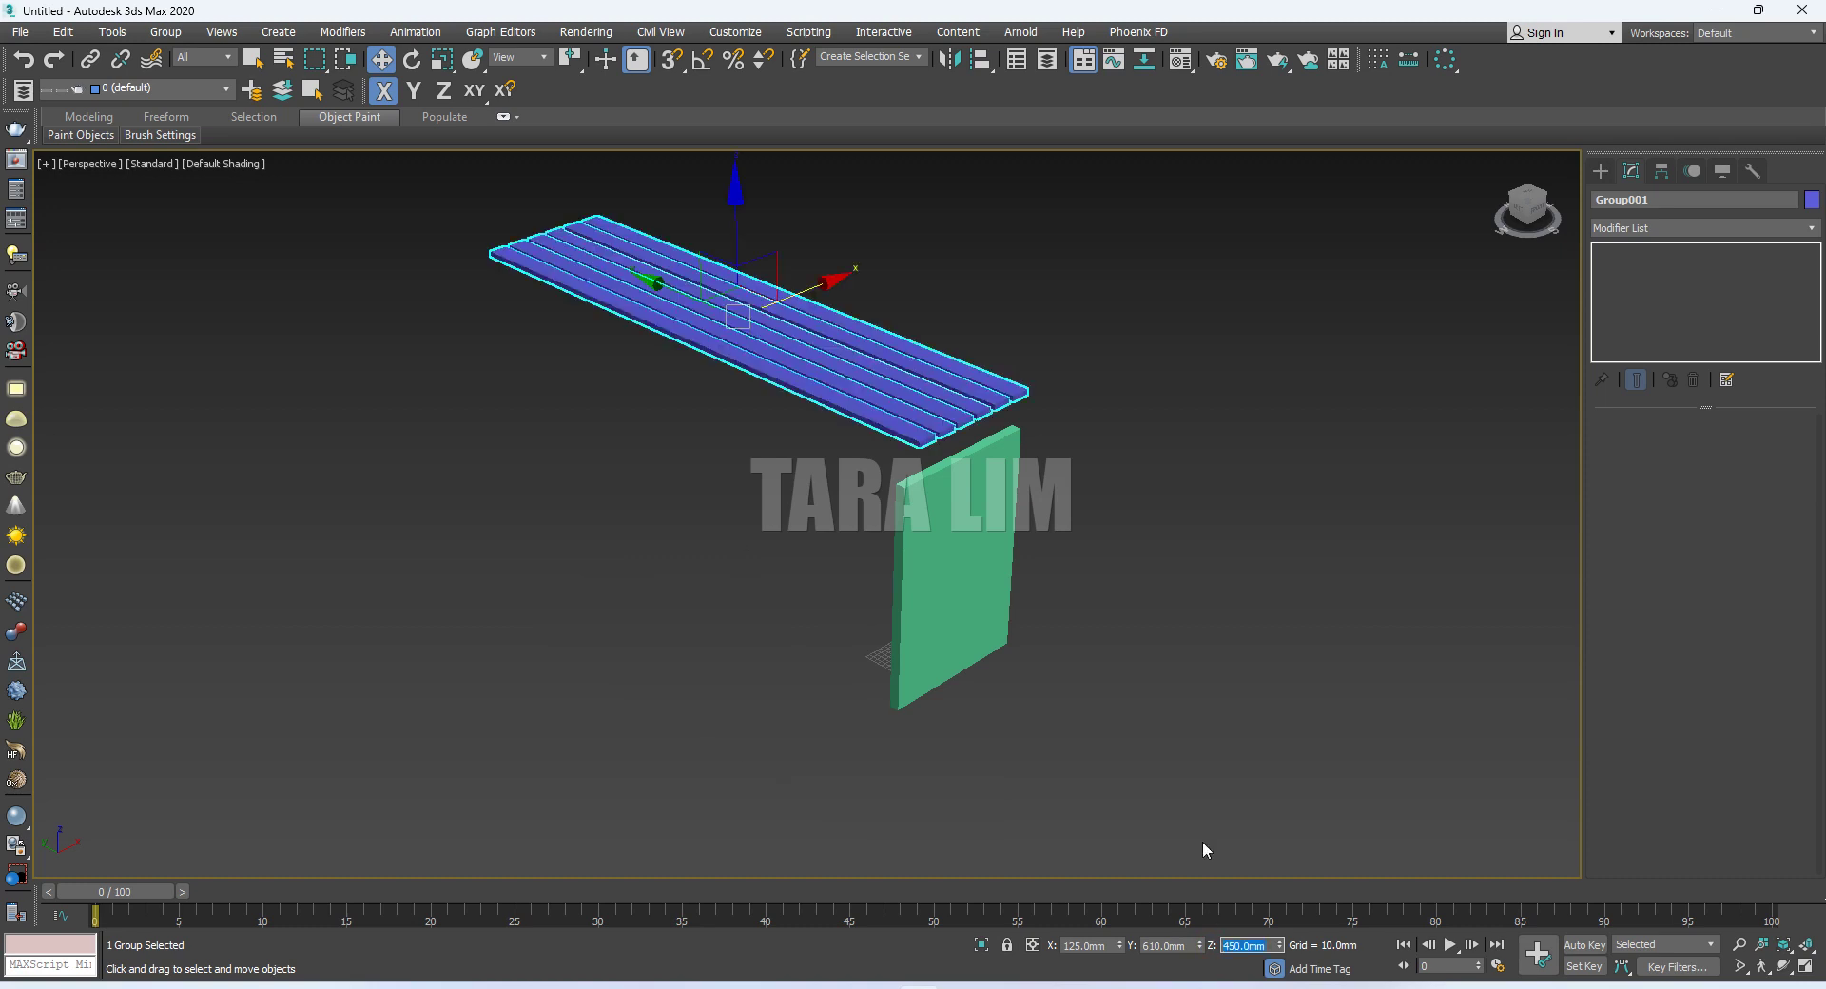
{"action": "left_click", "coordinate": [1123, 652]}
Position the leg panel Box007 at X 0, Y 0
{"action": "left_click", "coordinate": [956, 496]}
{"action": "scroll", "coordinate": [956, 496], "scroll_direction": "up", "scroll_amount": 3}
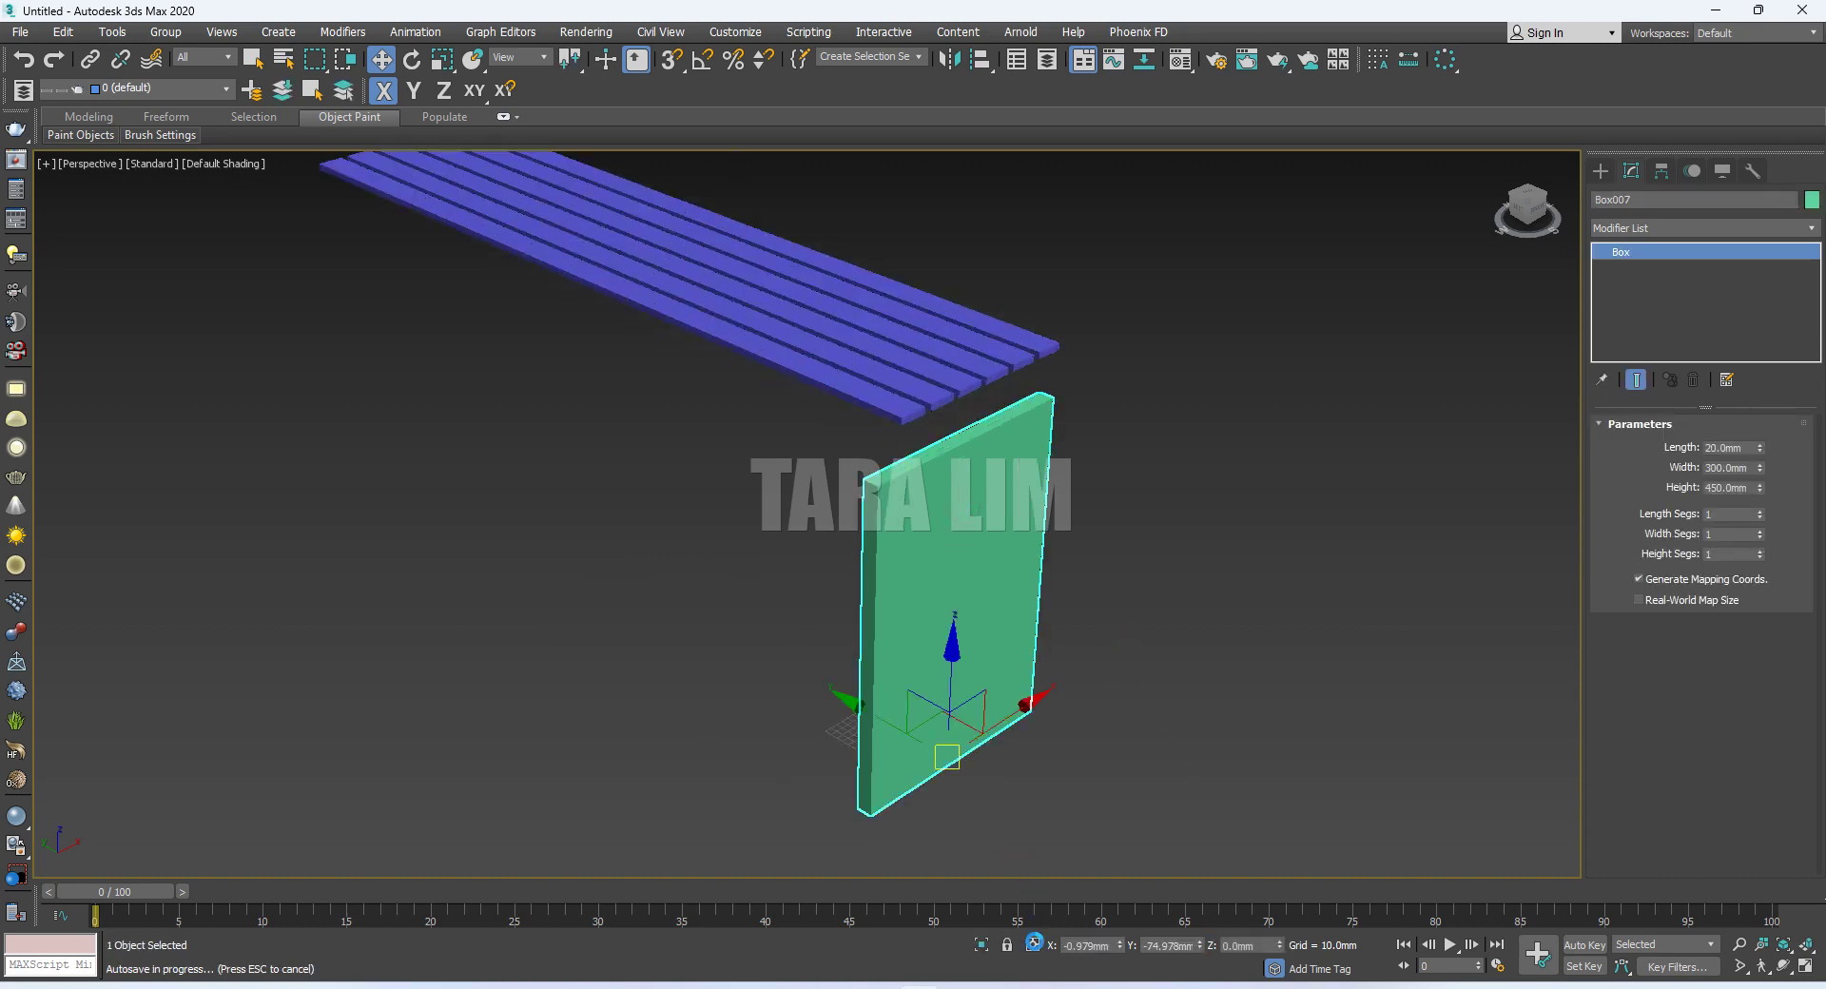
{"action": "double_click", "coordinate": [1078, 944]}
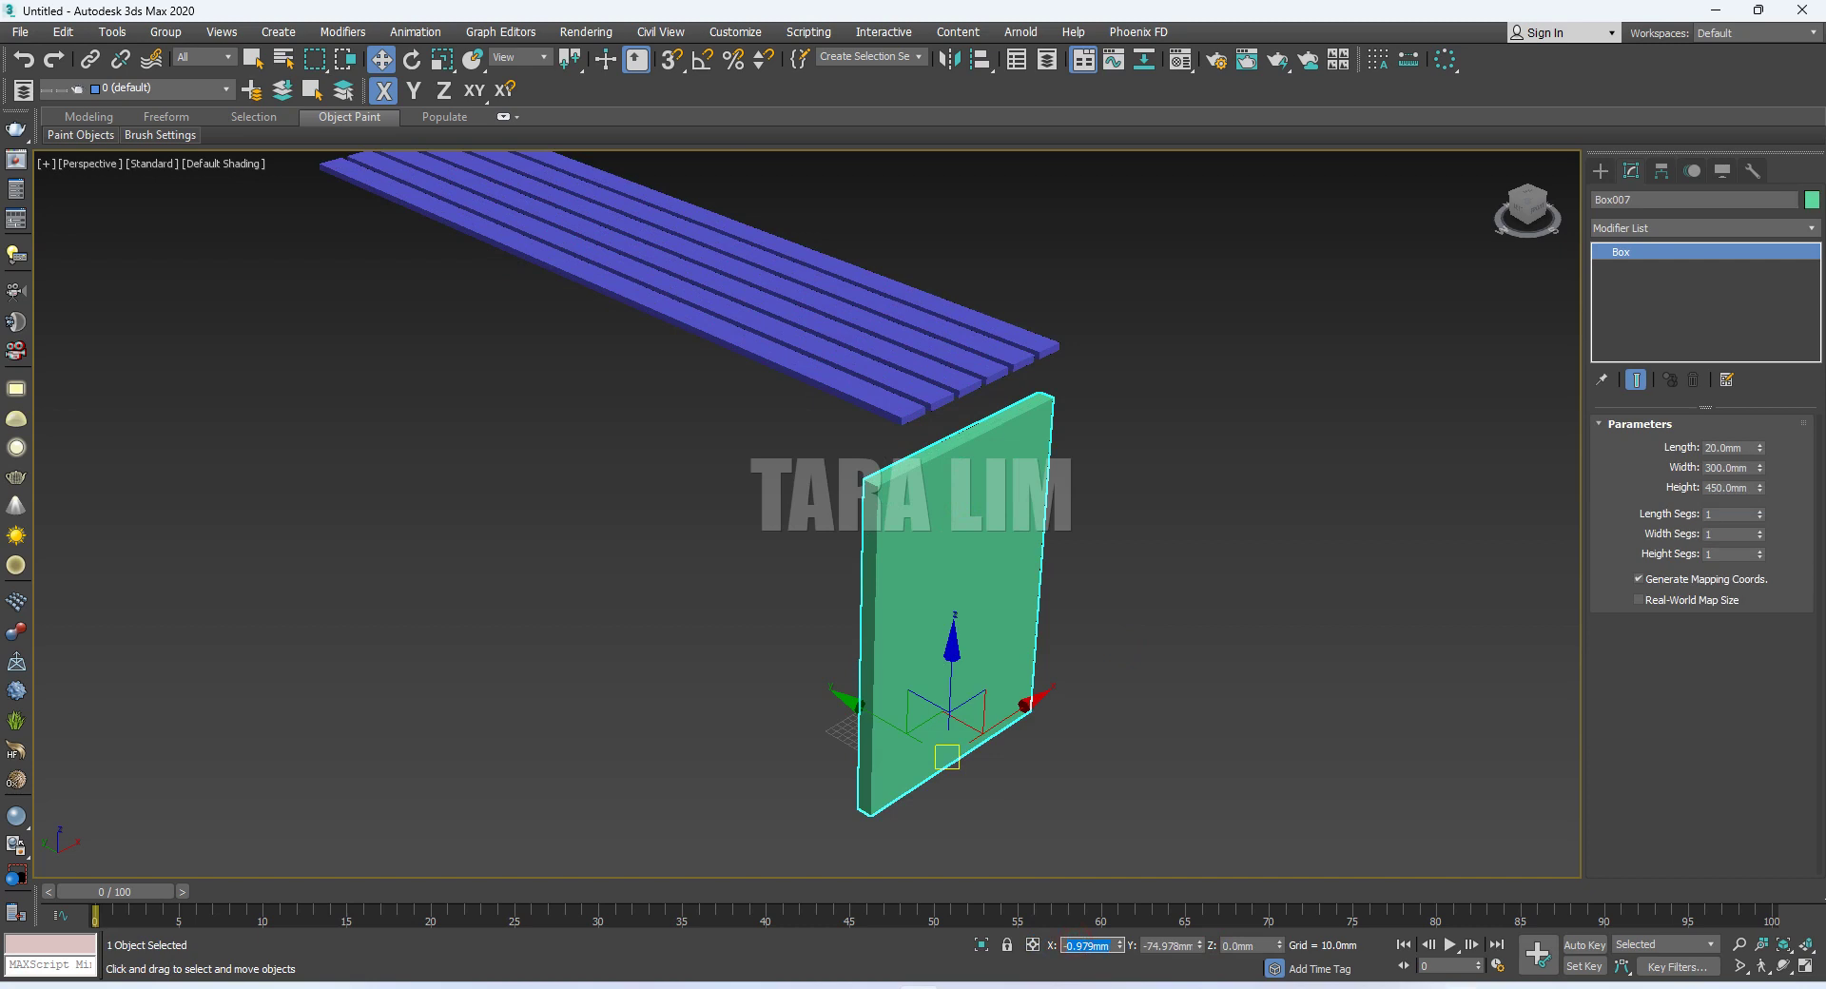
{"action": "type", "text": "0"}
{"action": "key", "text": "Tab"}
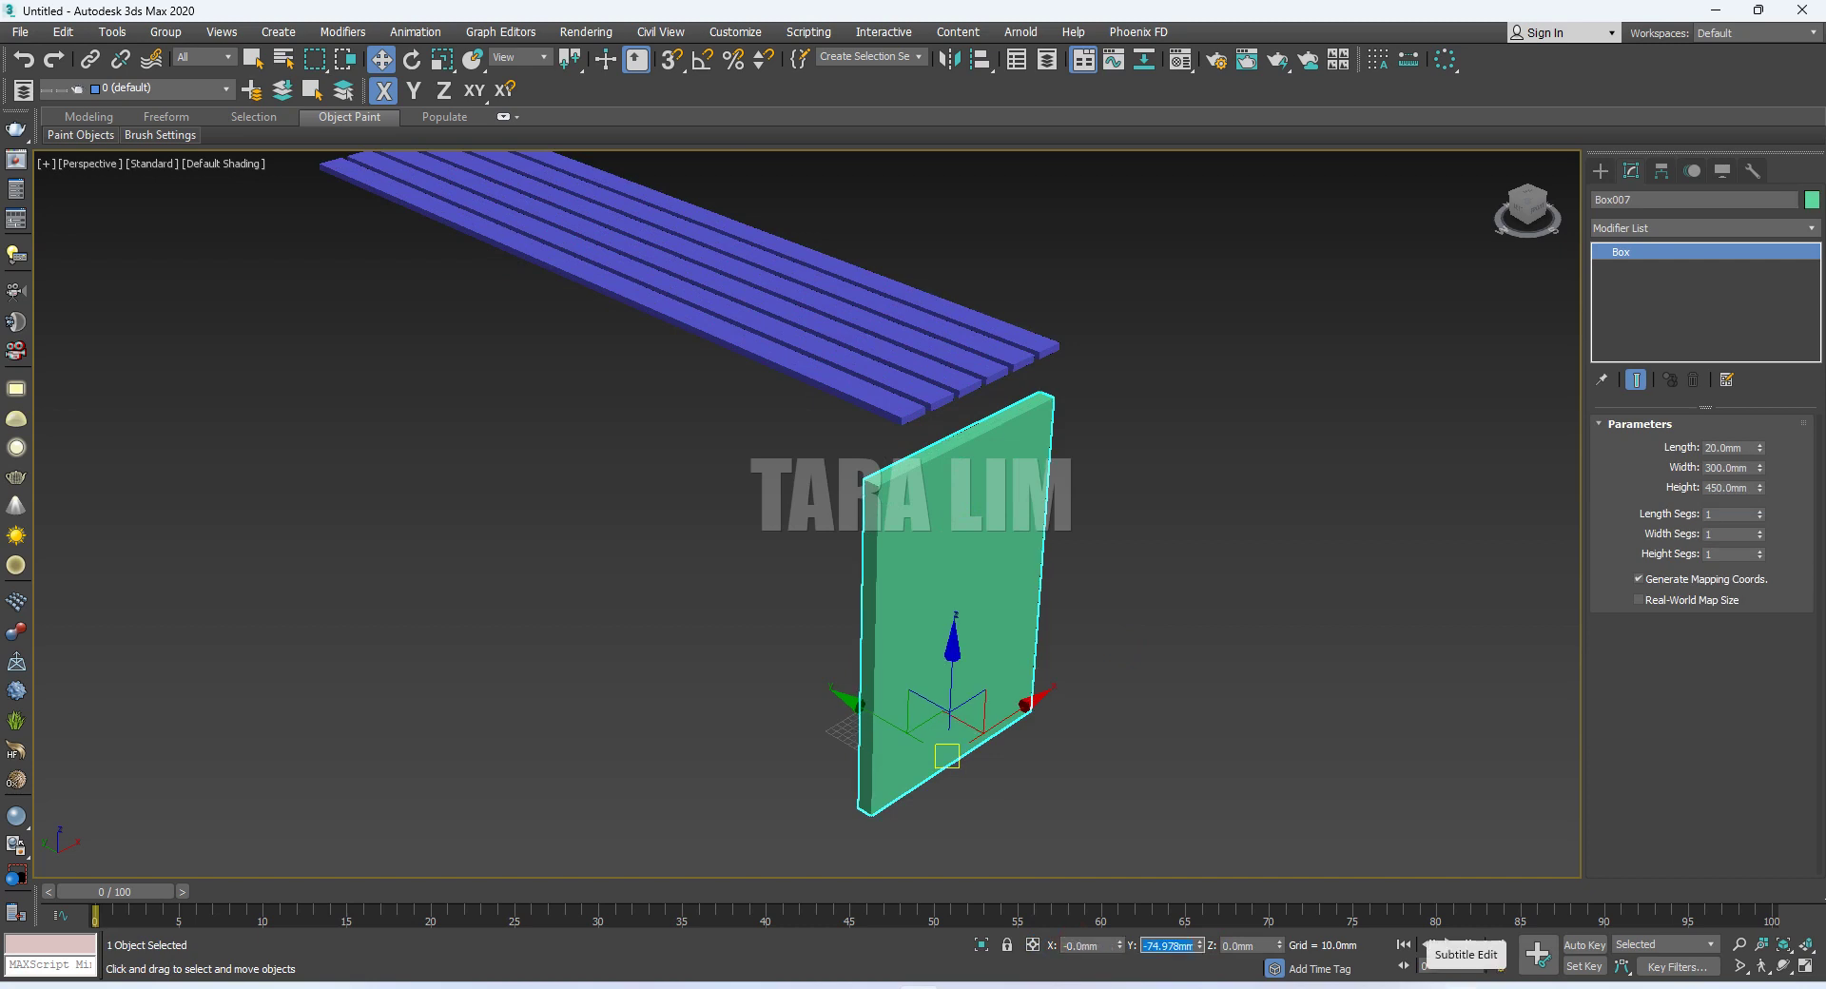
{"action": "type", "text": "0"}
{"action": "key", "text": "Tab"}
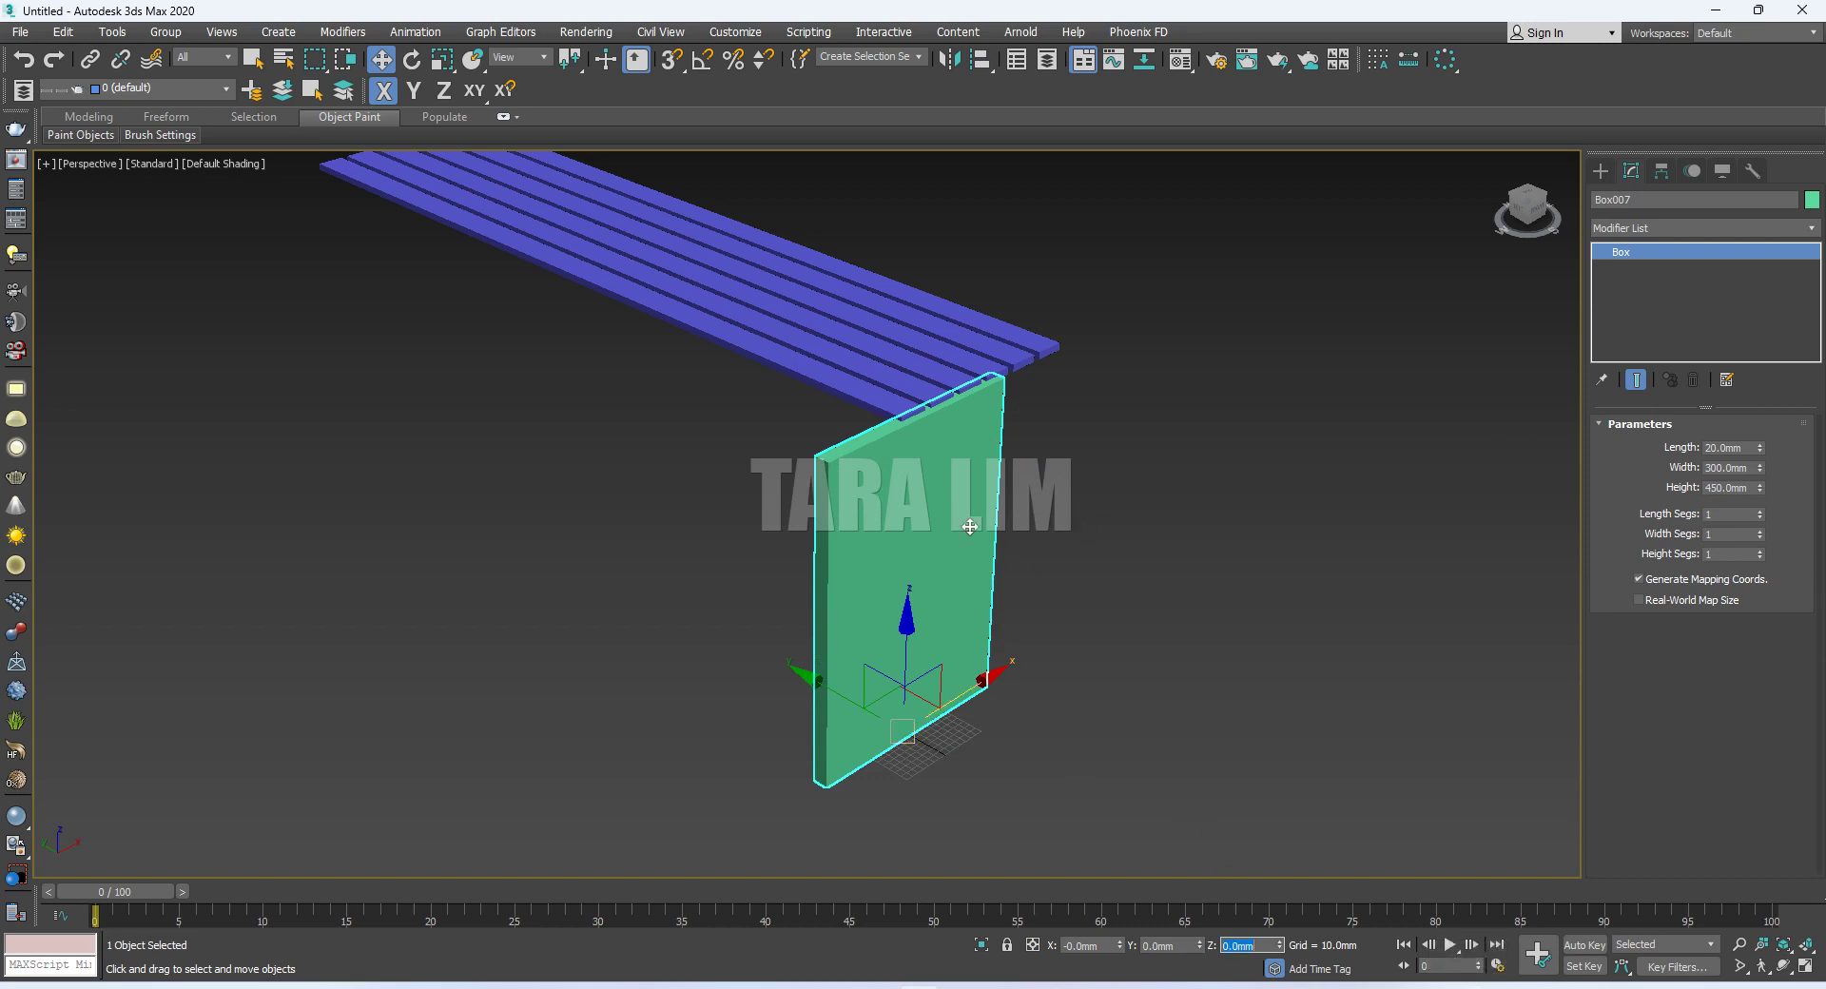
{"action": "left_click", "coordinate": [1174, 629]}
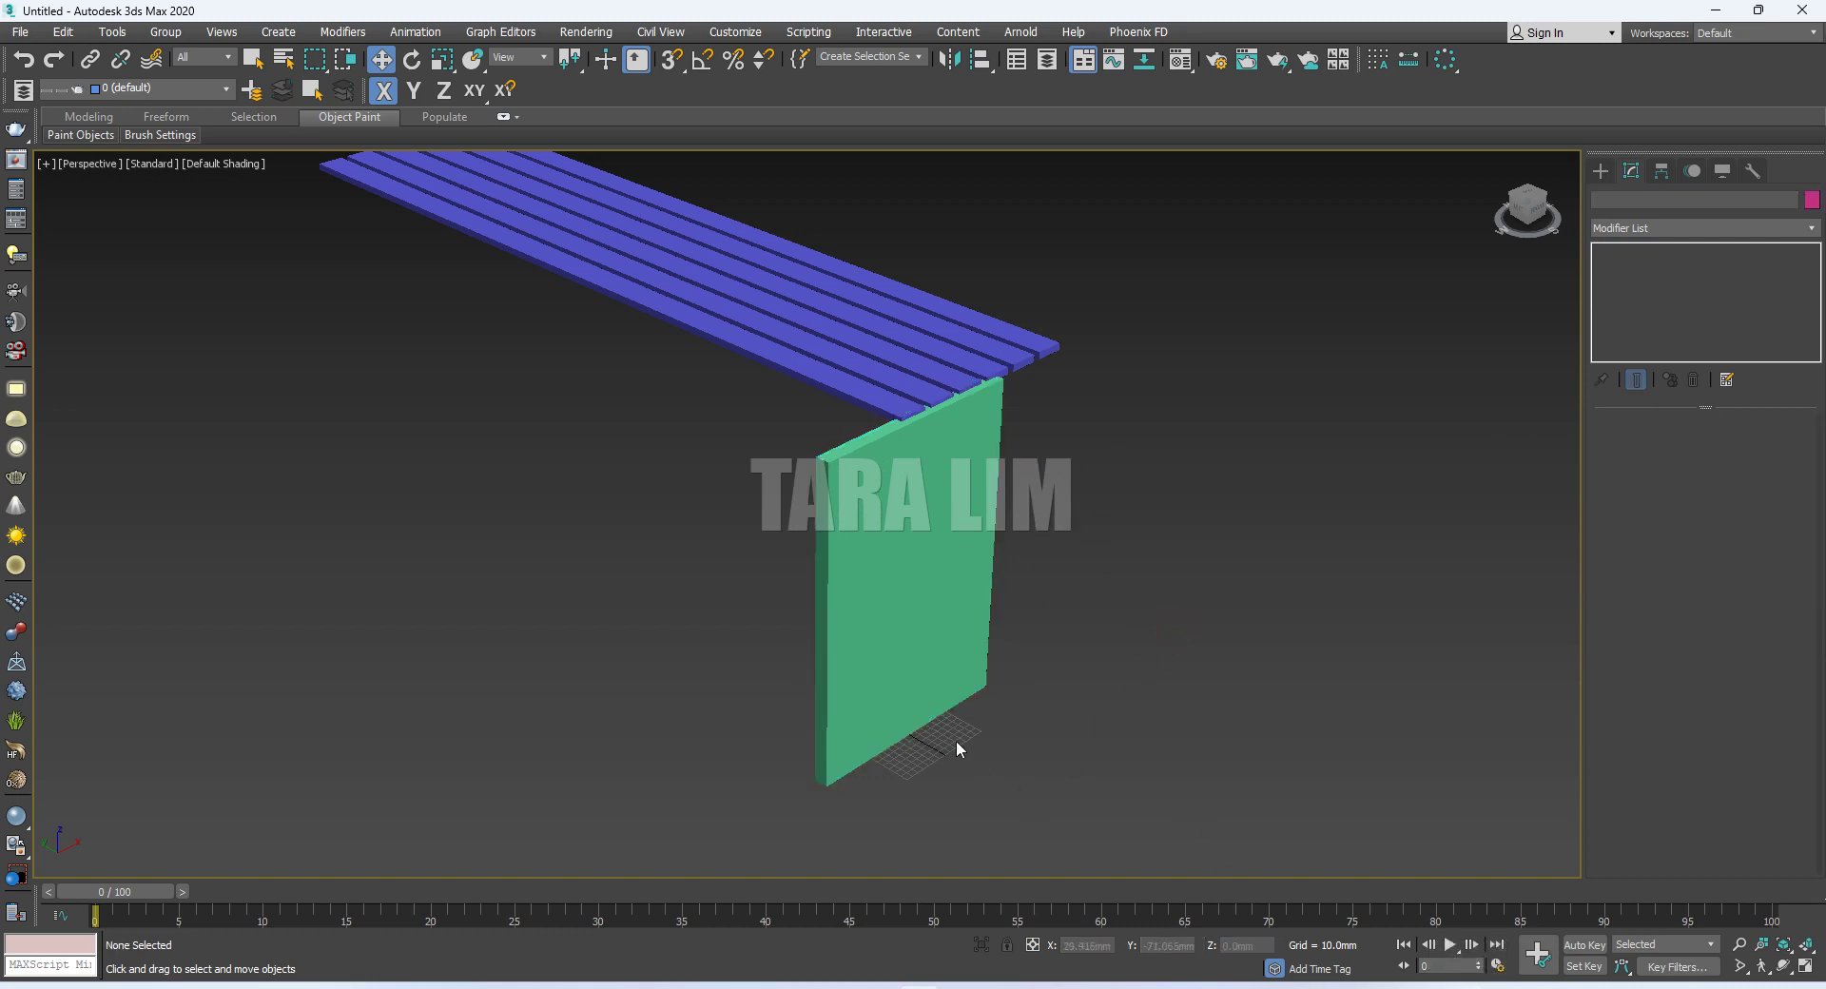
{"action": "left_click", "coordinate": [990, 355]}
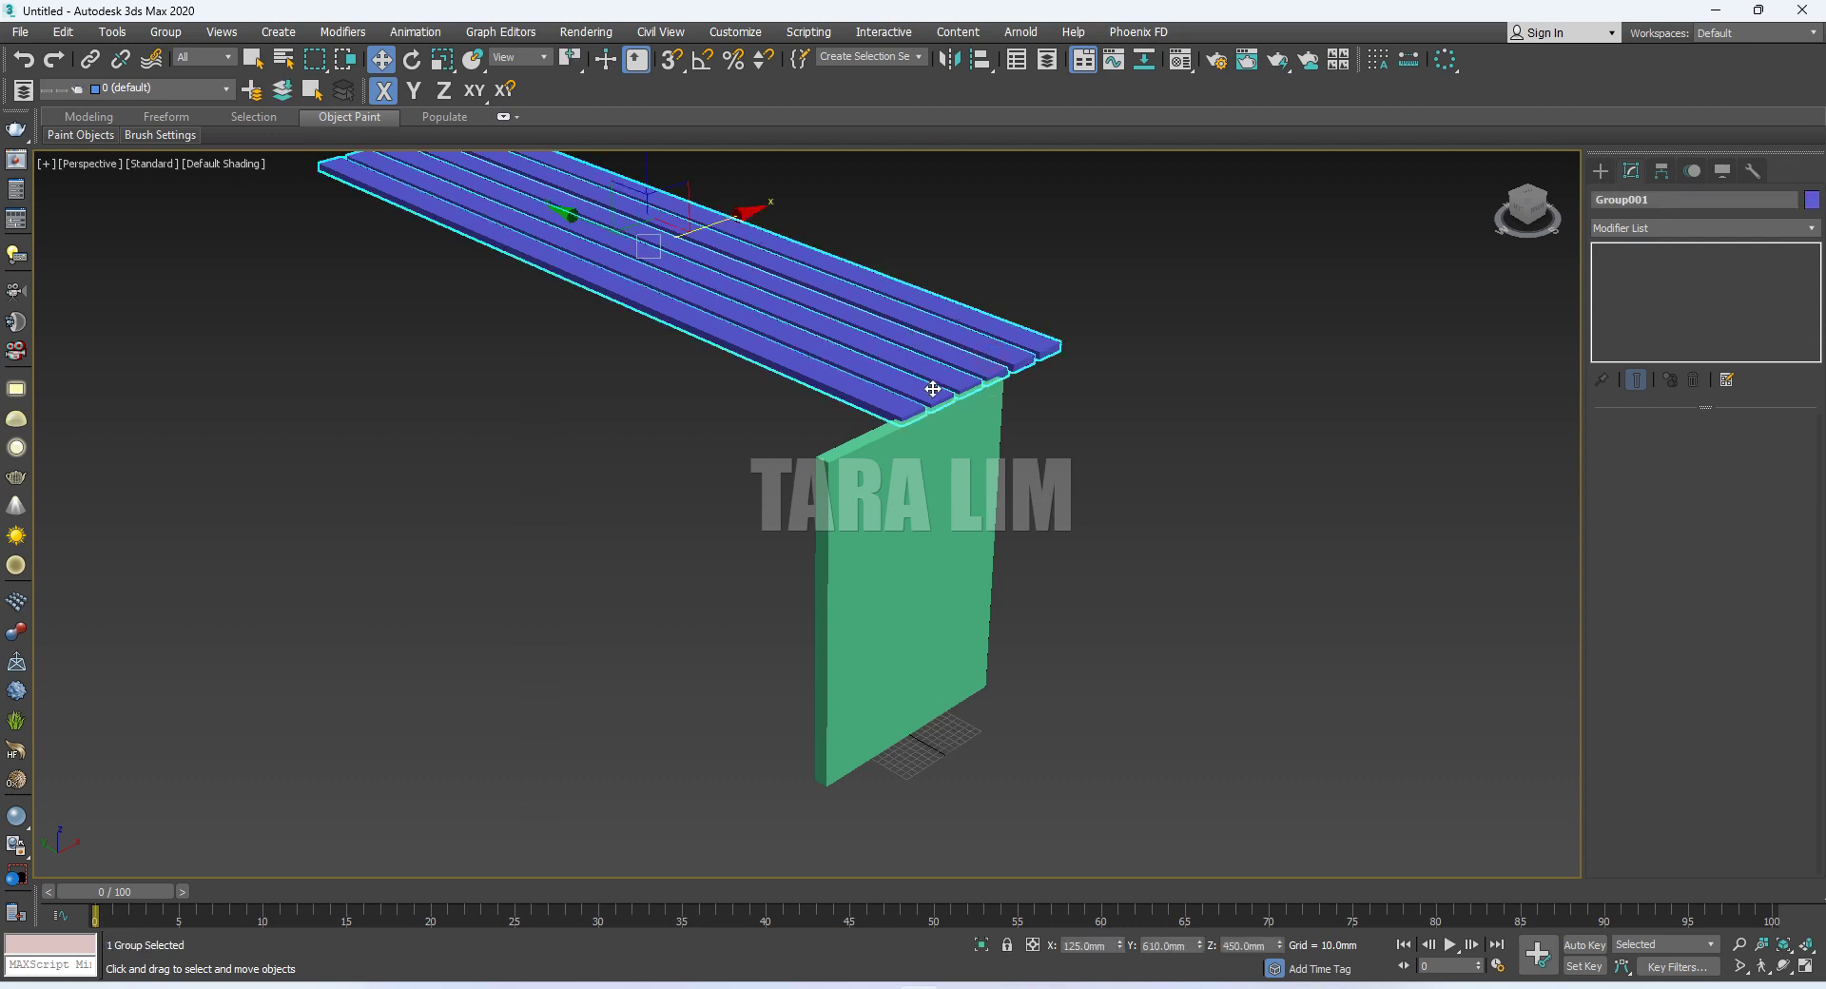
{"action": "scroll", "coordinate": [933, 385], "scroll_direction": "up", "scroll_amount": 2}
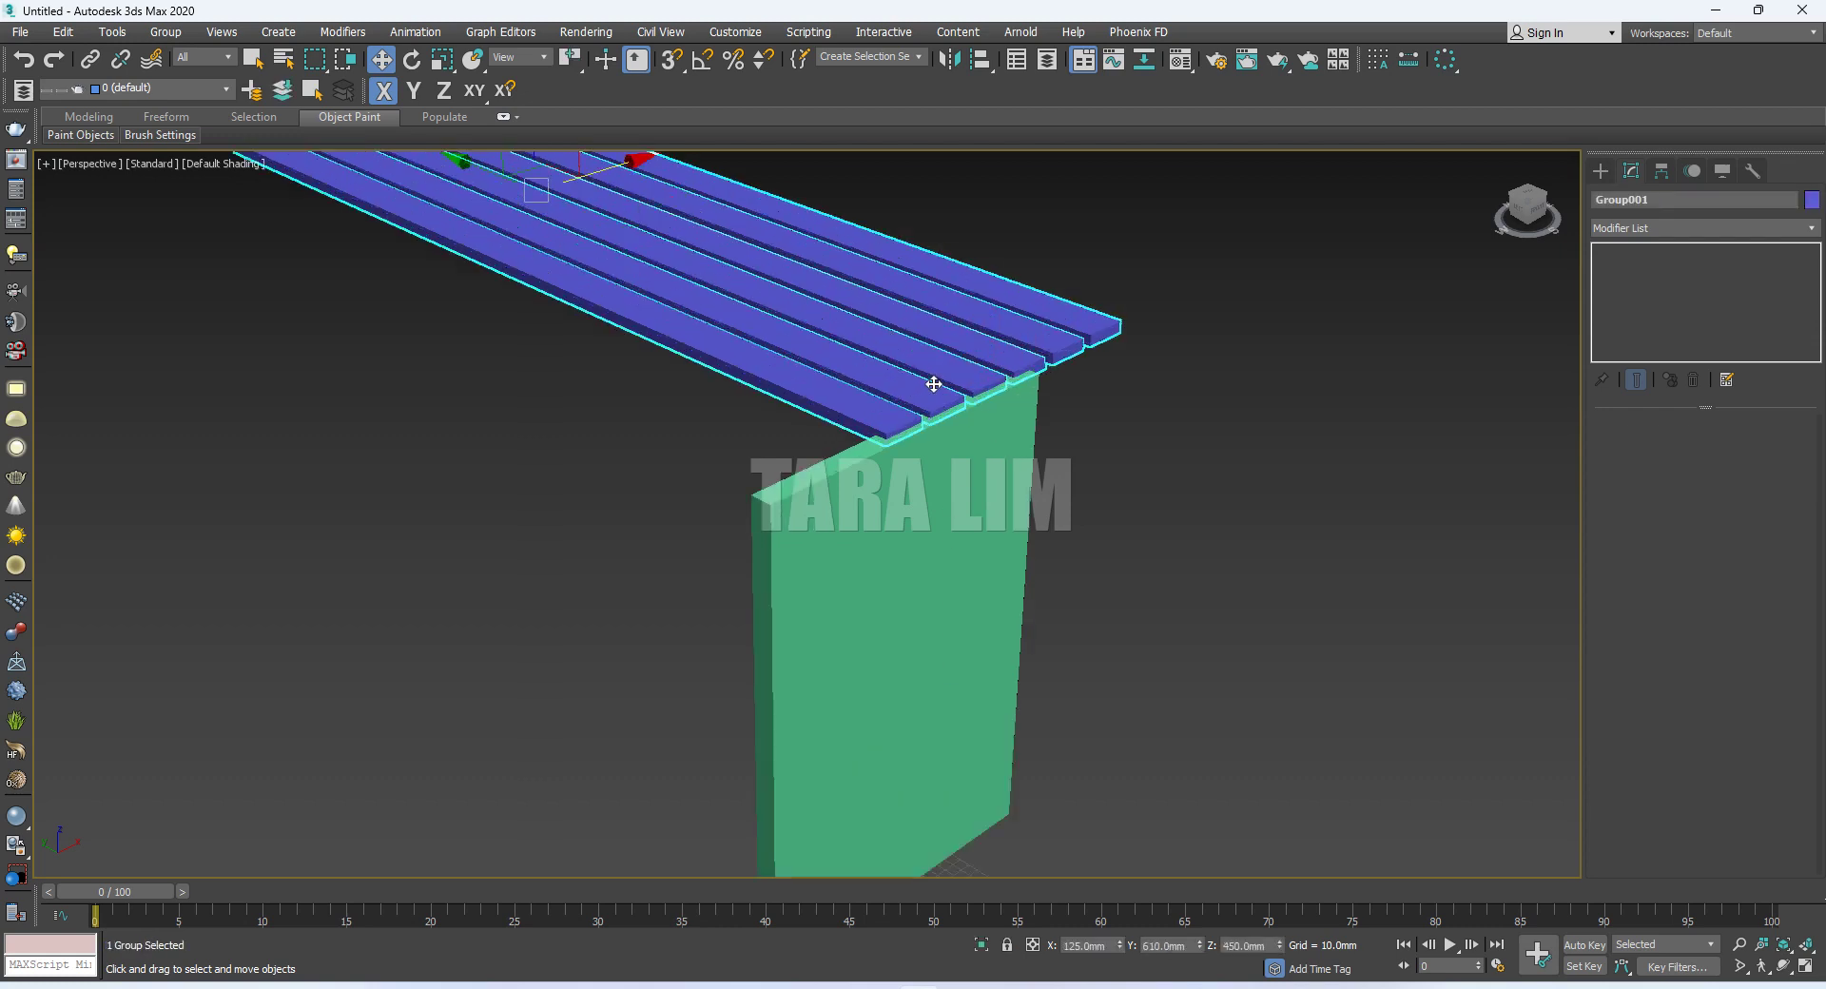
{"action": "left_click", "coordinate": [673, 62]}
{"action": "scroll", "coordinate": [863, 412], "scroll_direction": "up", "scroll_amount": 2}
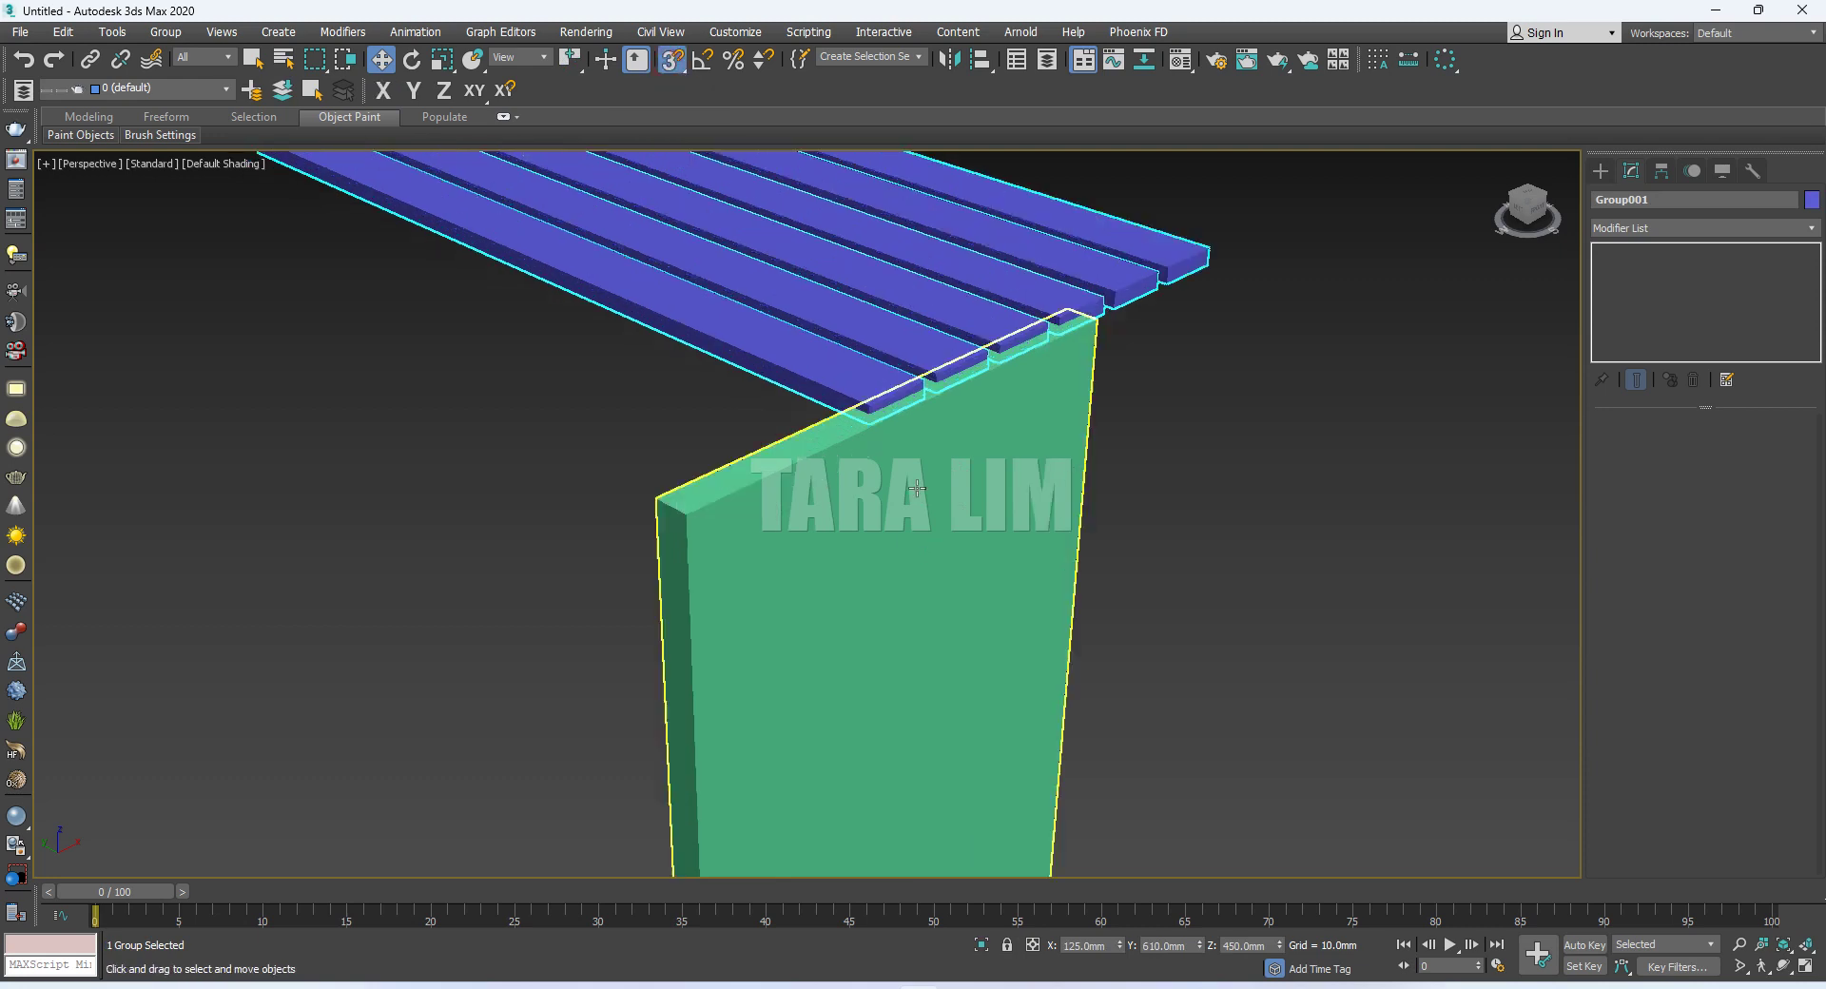
{"action": "scroll", "coordinate": [863, 412], "scroll_direction": "up", "scroll_amount": 1}
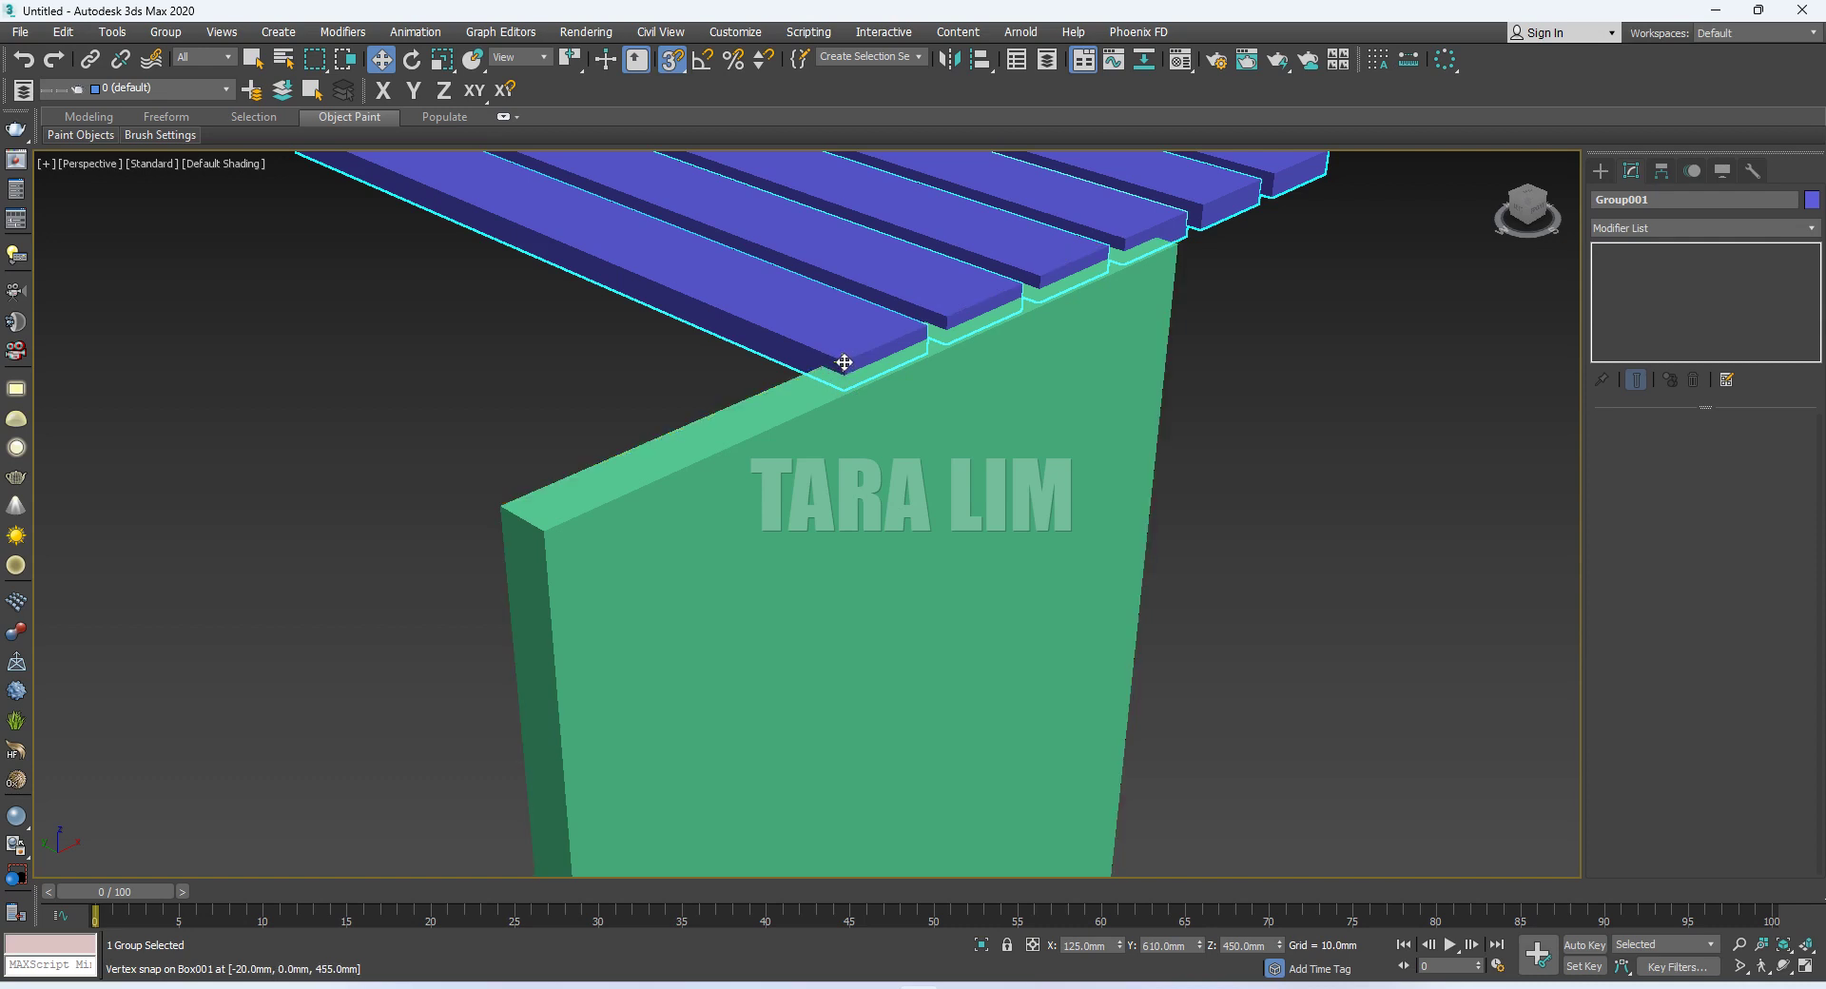
{"action": "left_click_drag", "start_coordinate": [844, 363], "coordinate": [550, 564]}
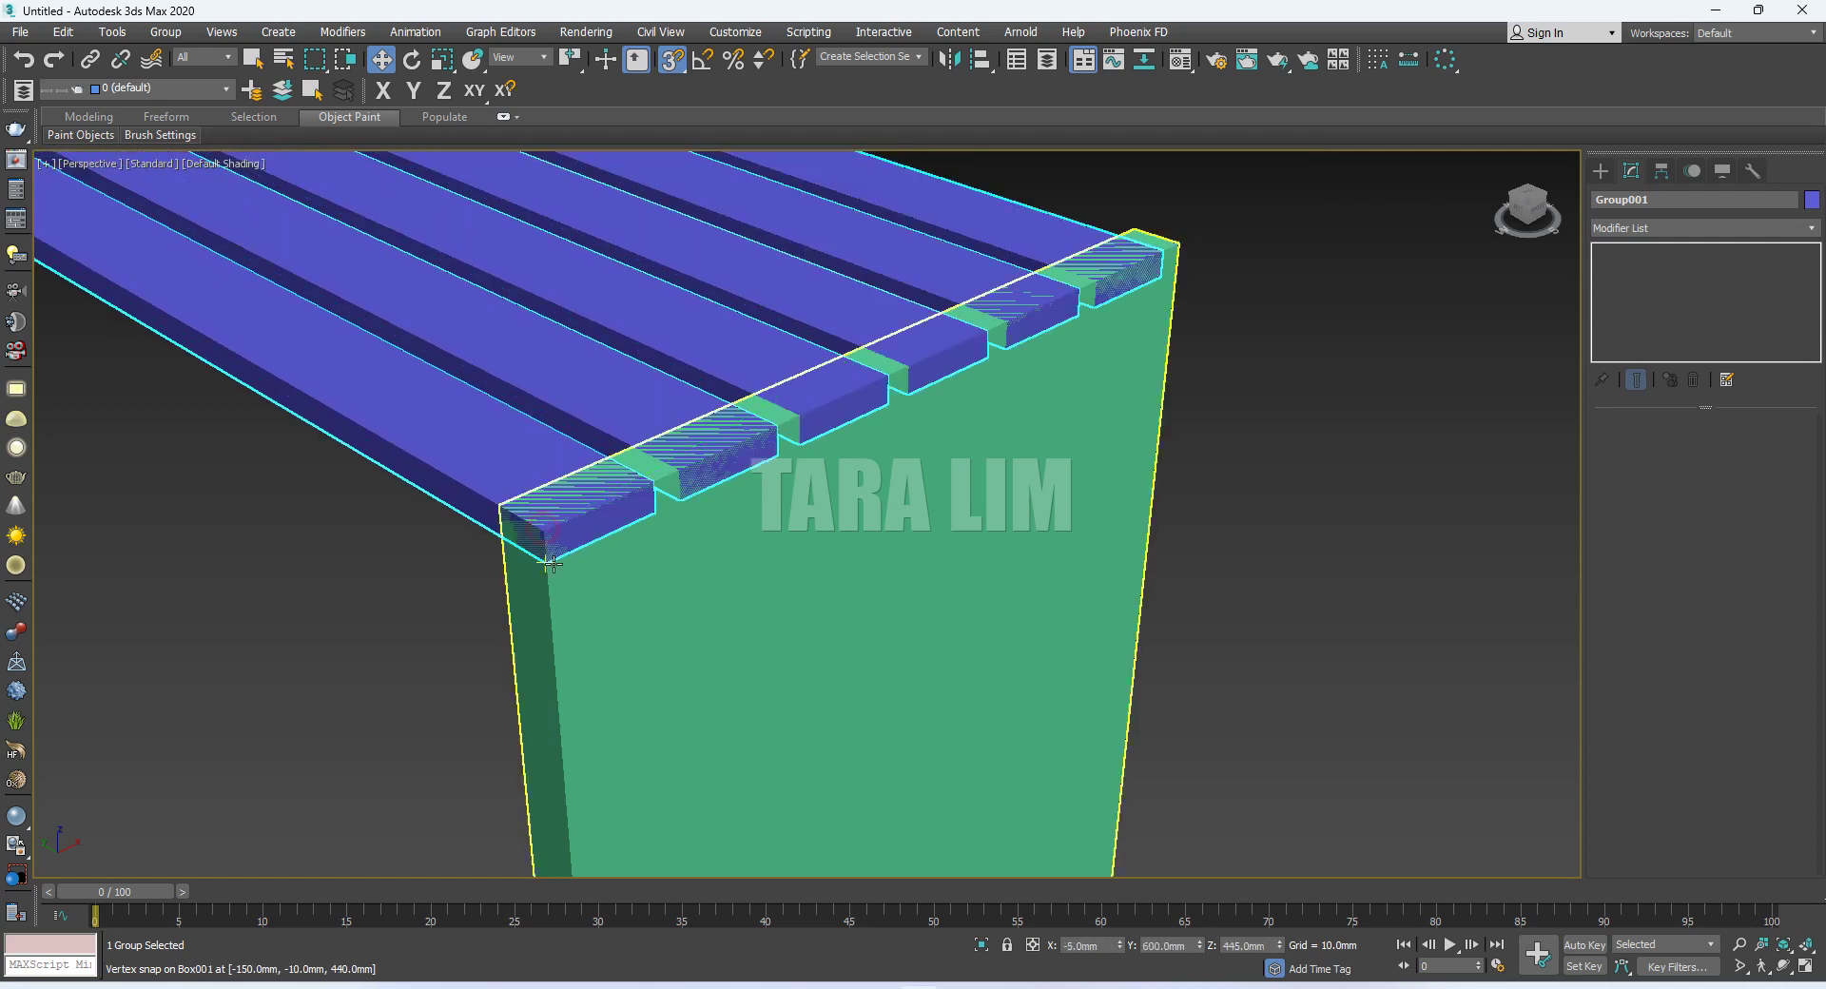
{"action": "left_click_drag", "start_coordinate": [550, 561], "coordinate": [545, 535]}
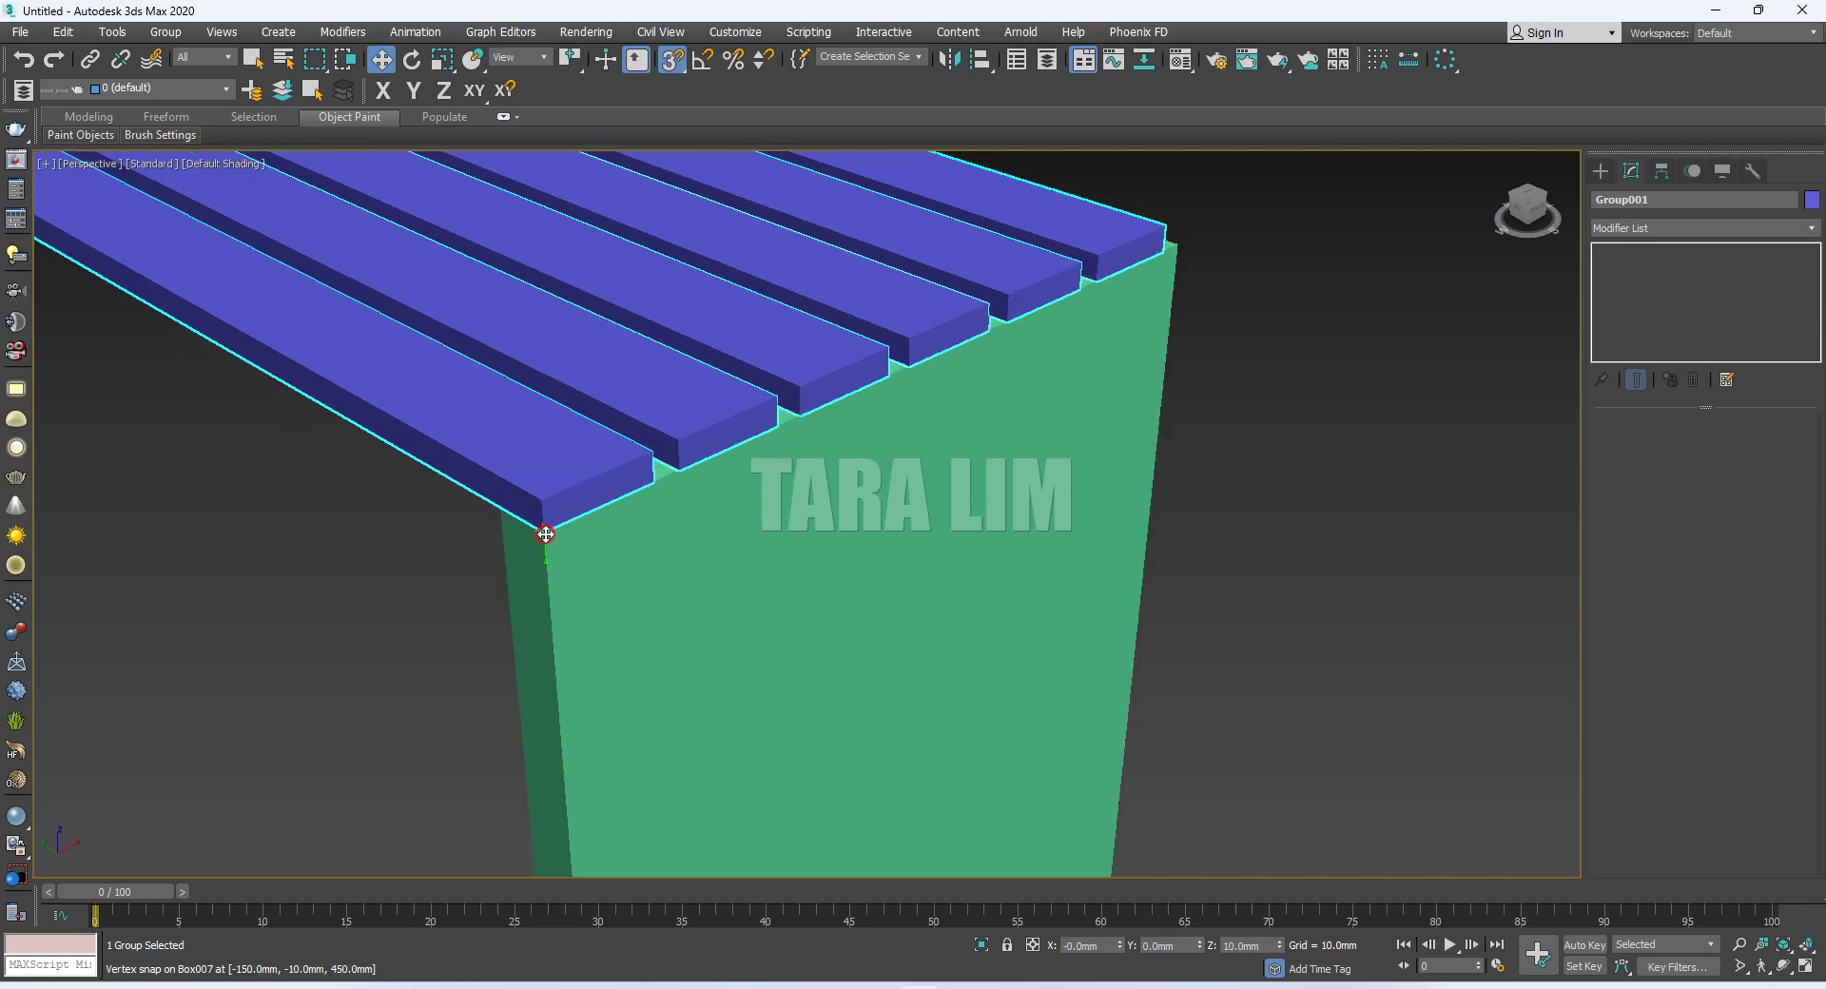
{"action": "scroll", "coordinate": [870, 480], "scroll_direction": "down", "scroll_amount": 3}
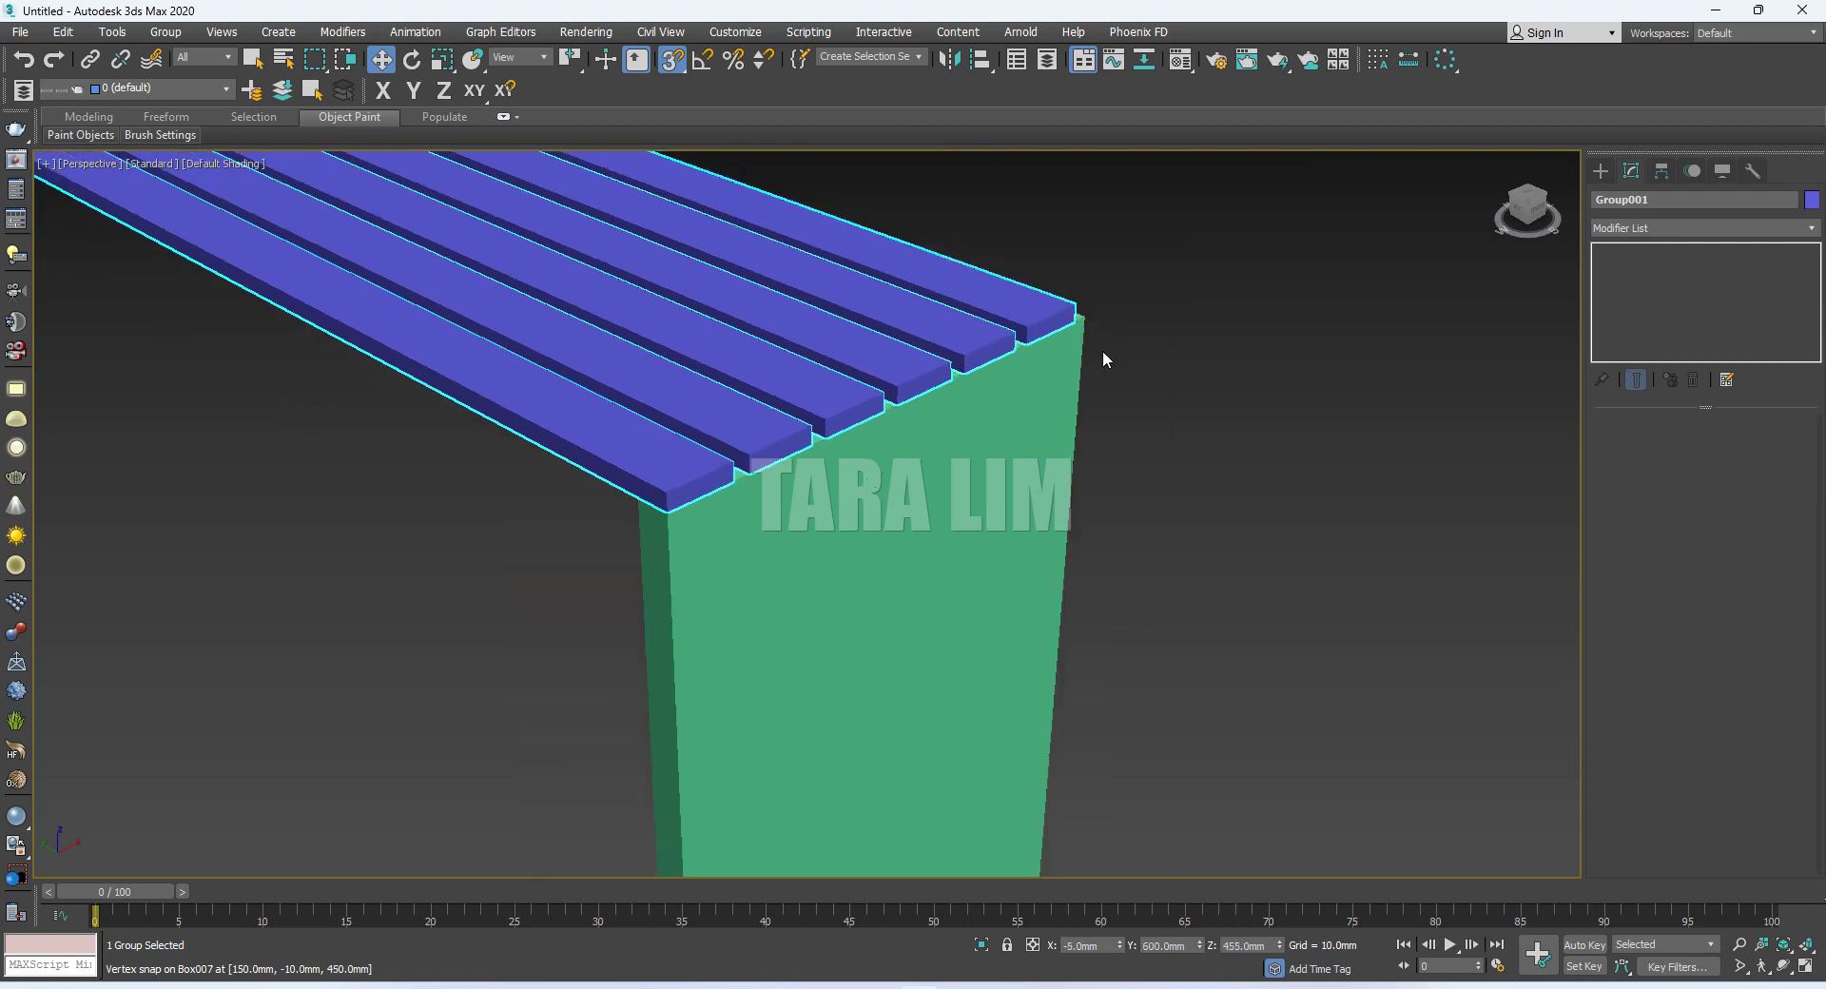
{"action": "middle_click_drag", "start_coordinate": [1028, 460], "coordinate": [997, 467], "text": "alt"}
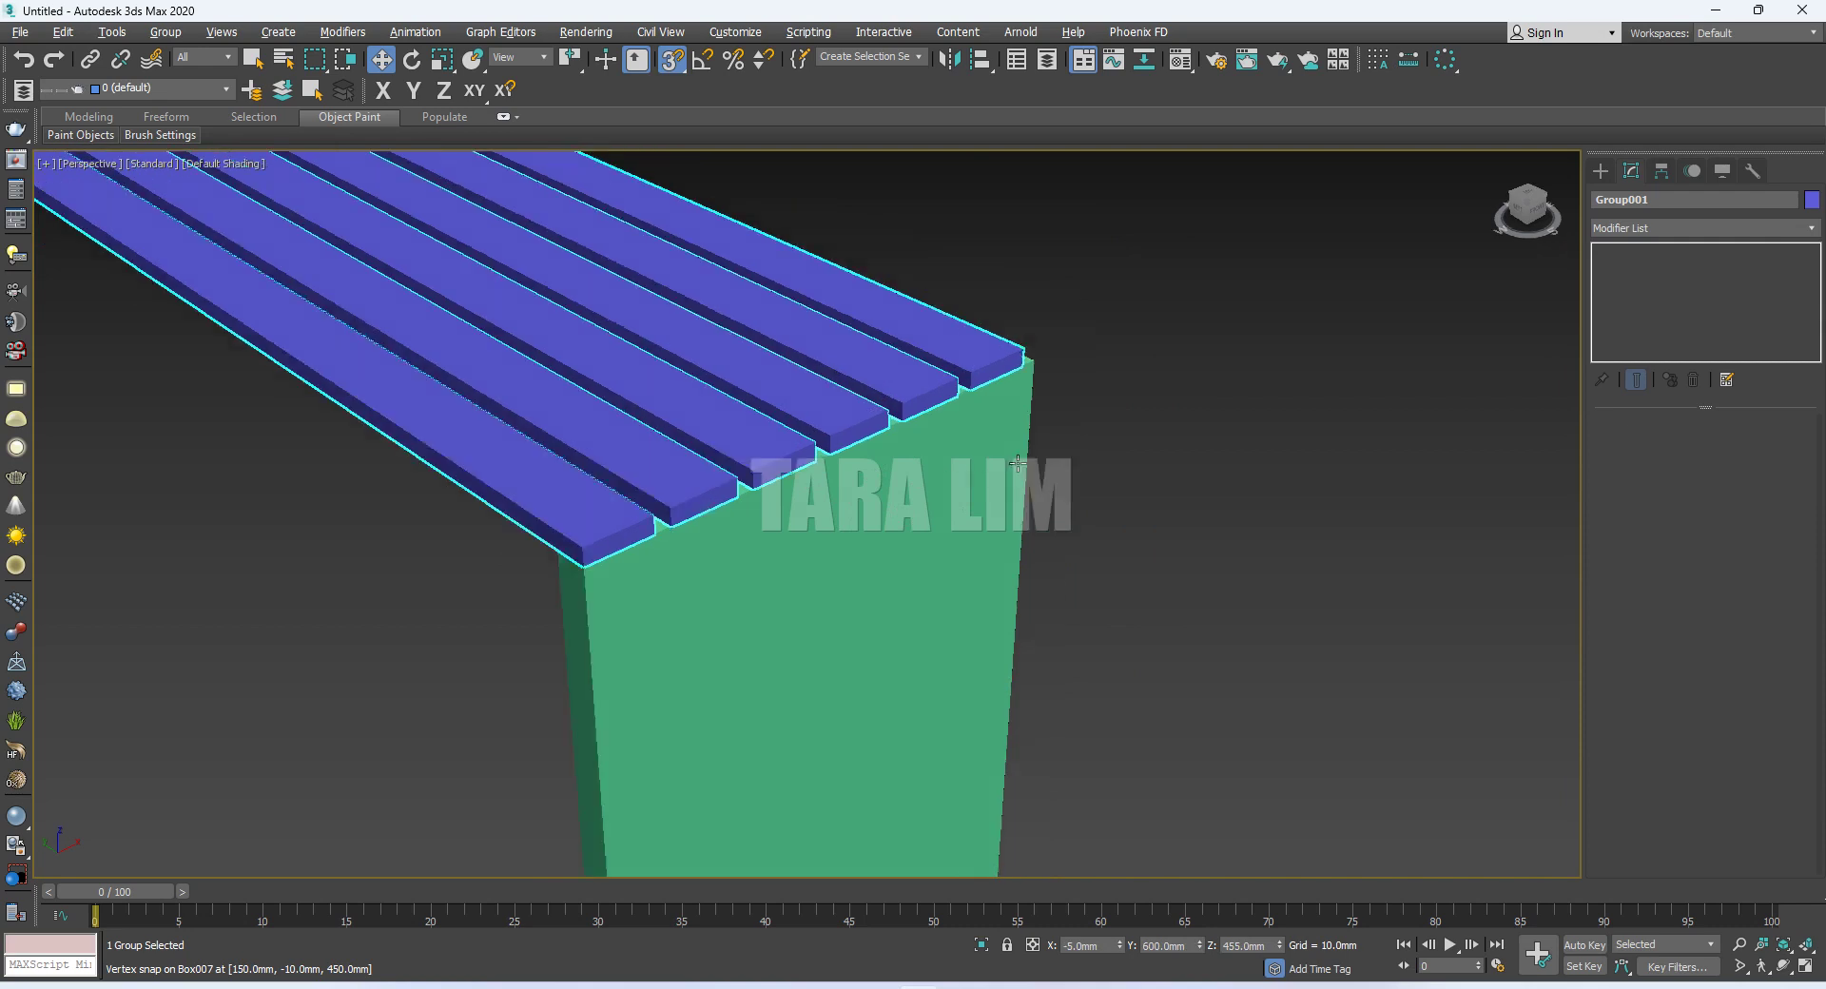
{"action": "scroll", "coordinate": [997, 467], "scroll_direction": "up", "scroll_amount": 1}
{"action": "scroll", "coordinate": [1138, 293], "scroll_direction": "down", "scroll_amount": 3}
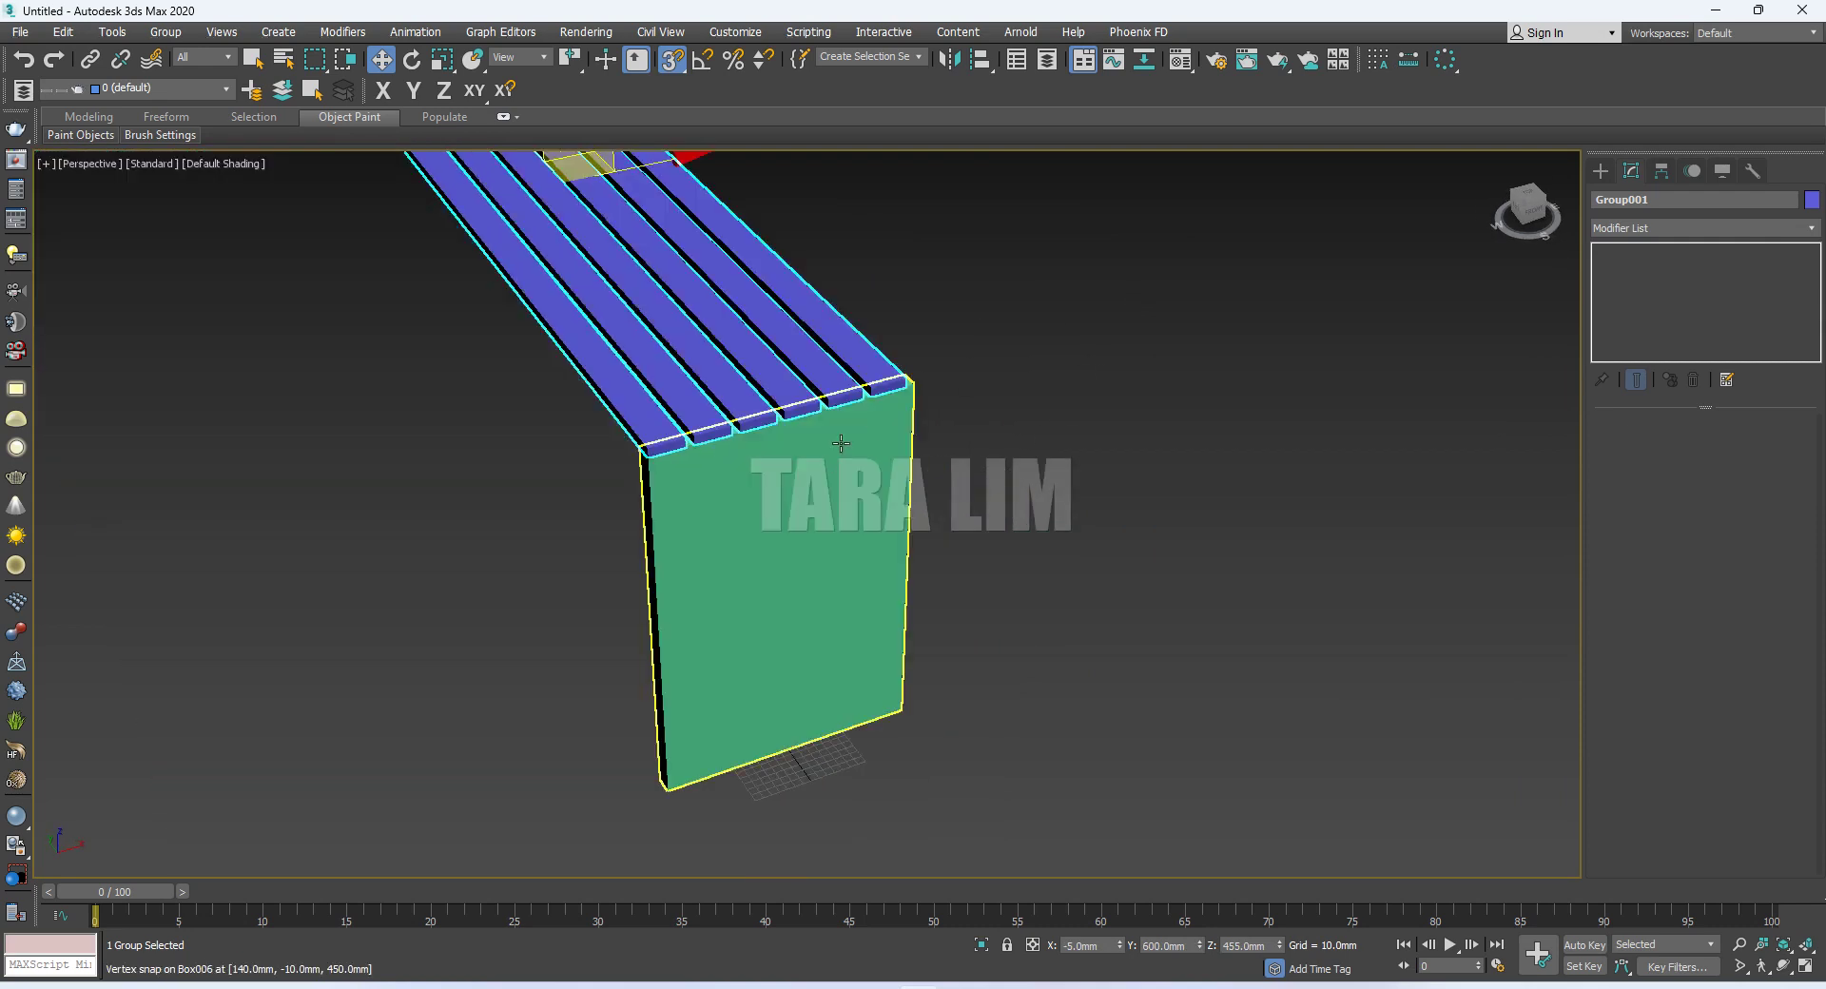
{"action": "scroll", "coordinate": [974, 419], "scroll_direction": "up", "scroll_amount": 1}
{"action": "middle_click_drag", "start_coordinate": [974, 418], "coordinate": [905, 428], "text": "alt"}
{"action": "scroll", "coordinate": [611, 486], "scroll_direction": "up", "scroll_amount": 2}
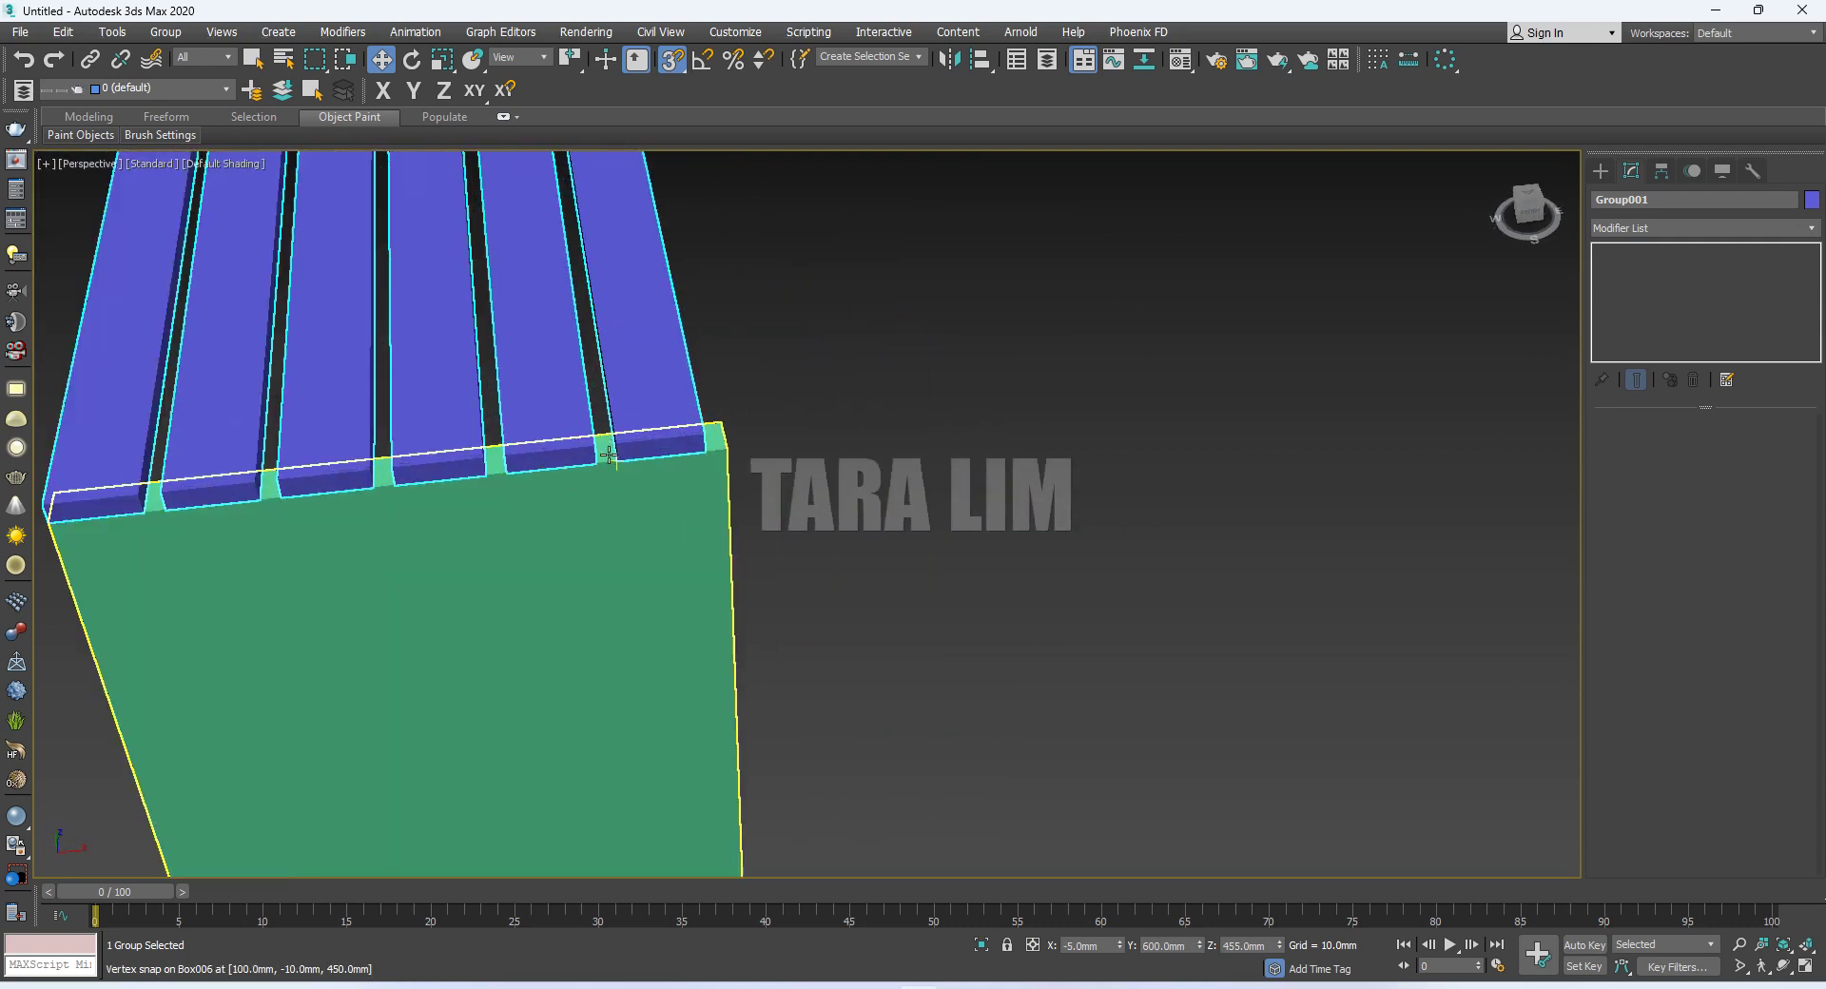
{"action": "scroll", "coordinate": [1053, 375], "scroll_direction": "down", "scroll_amount": 3}
{"action": "scroll", "coordinate": [820, 446], "scroll_direction": "up", "scroll_amount": 2}
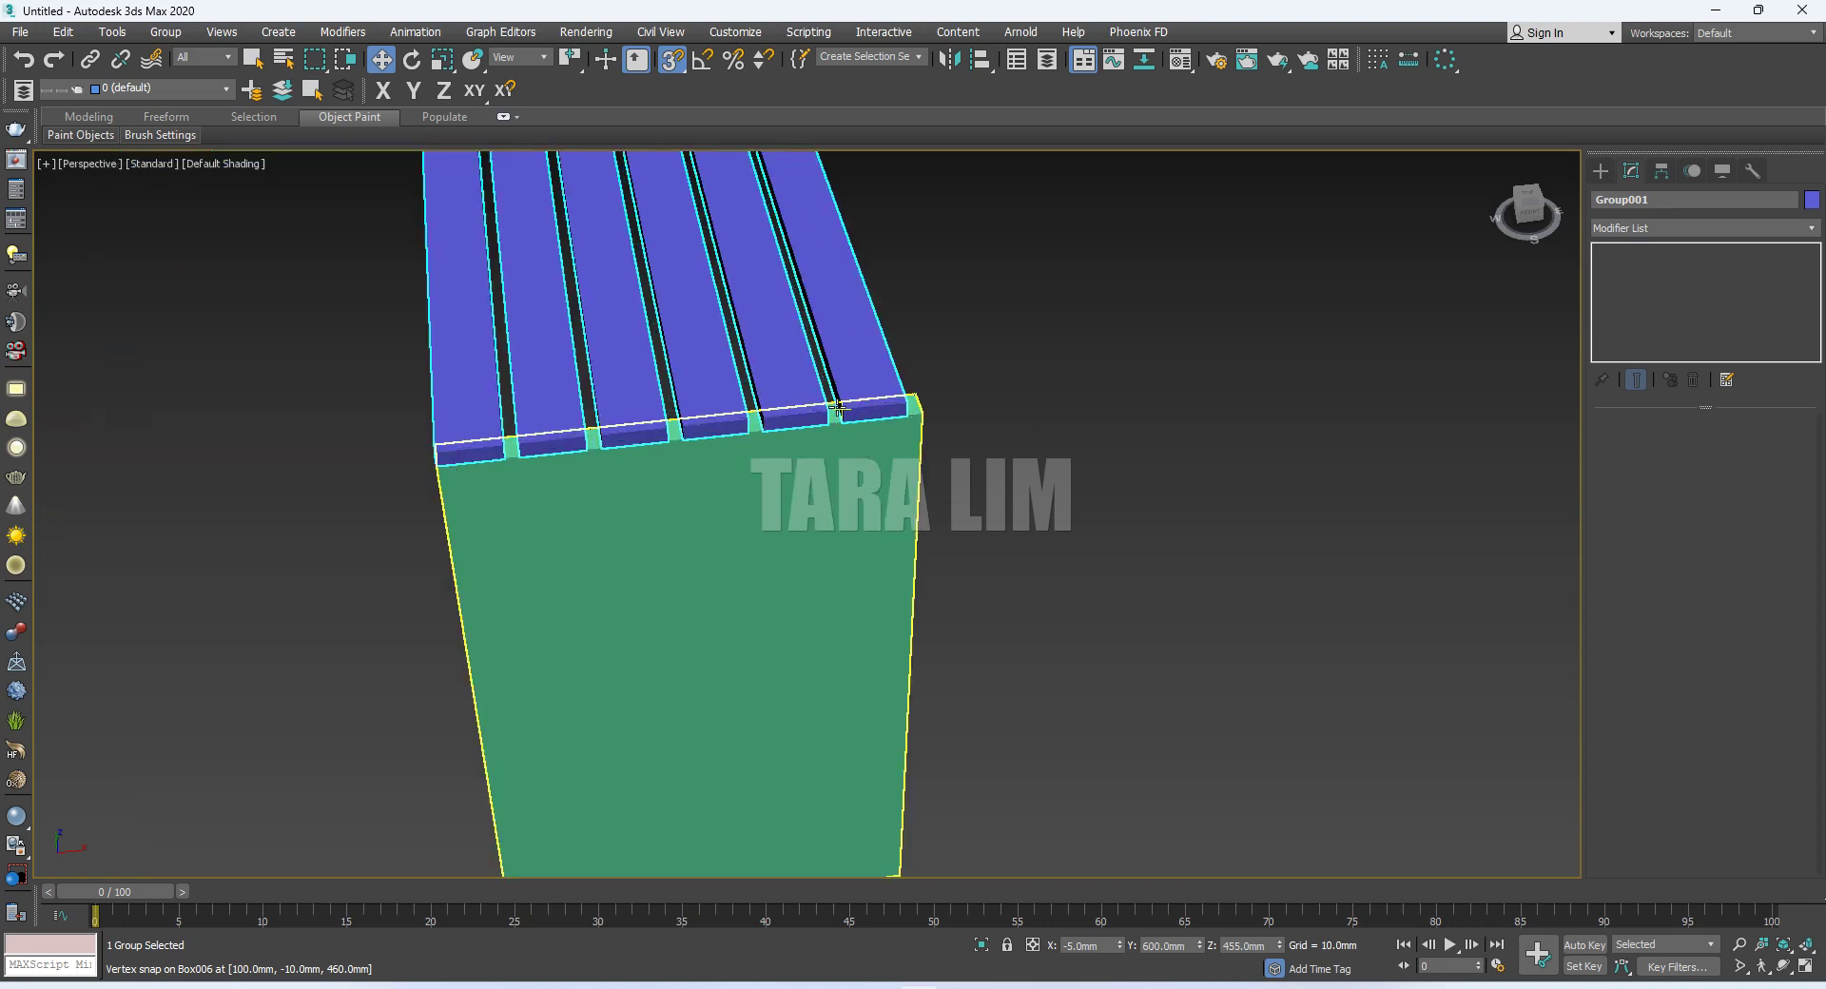
{"action": "scroll", "coordinate": [820, 445], "scroll_direction": "down", "scroll_amount": 2}
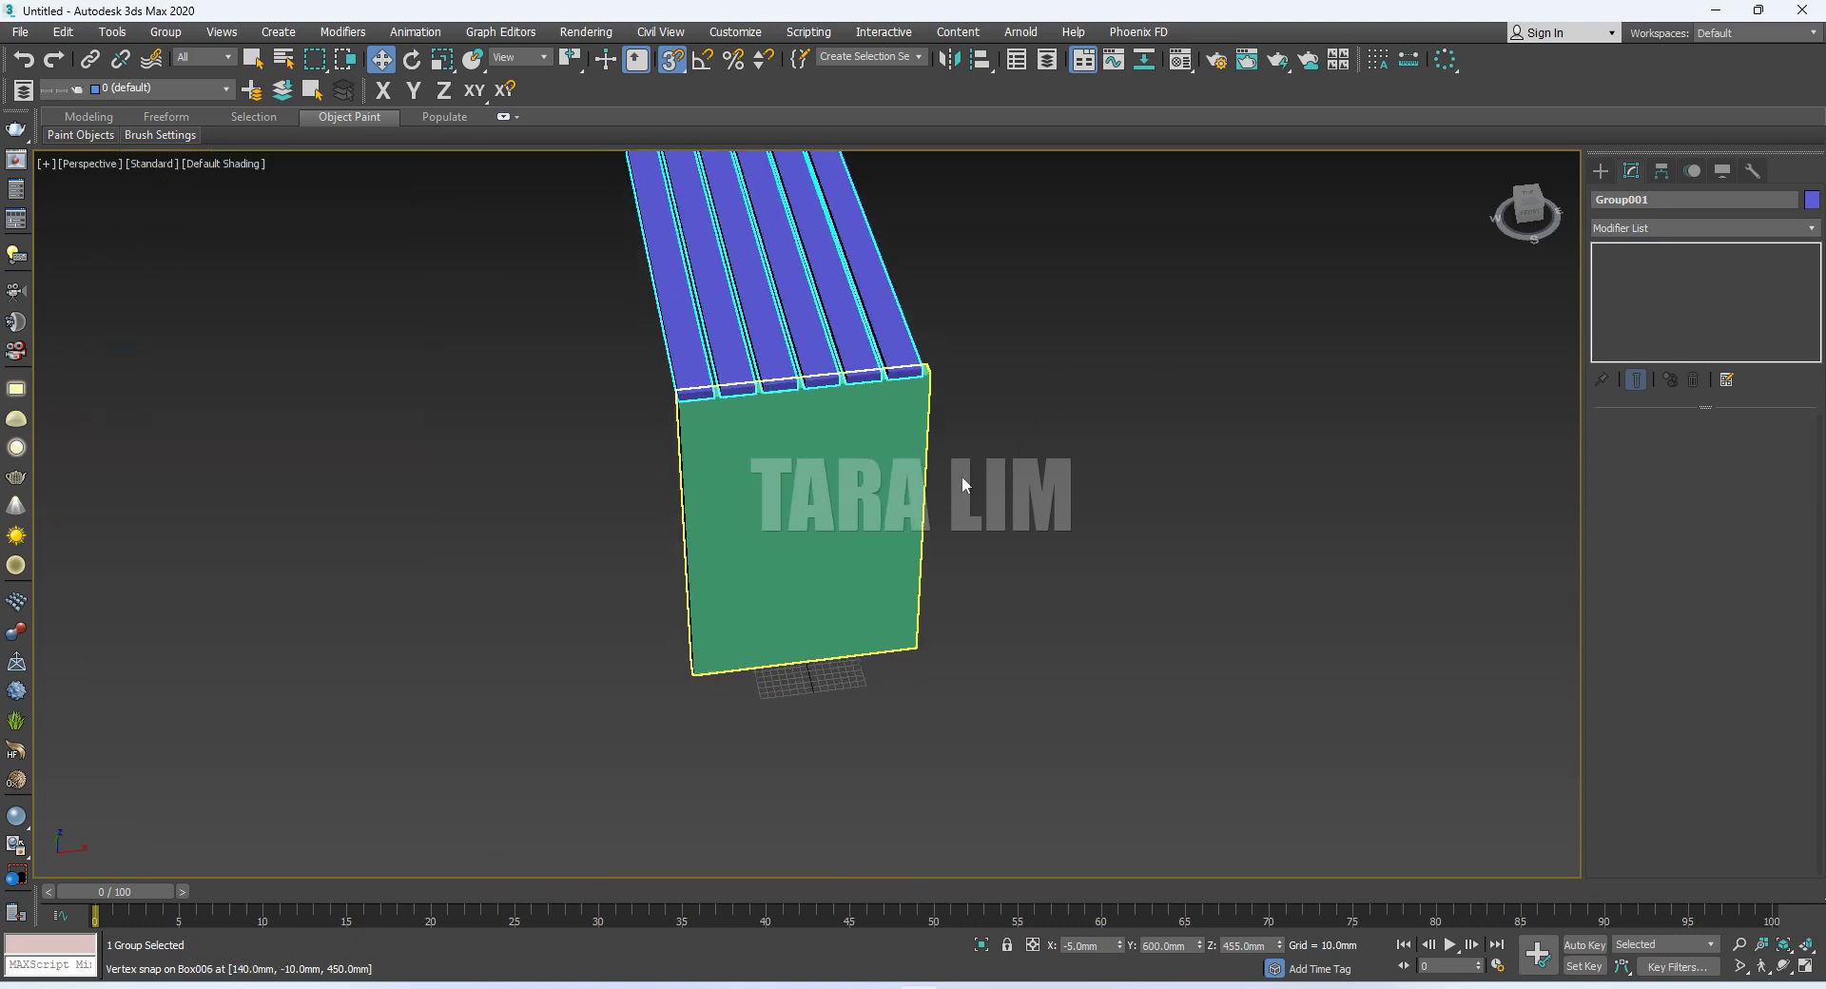
{"action": "scroll", "coordinate": [872, 430], "scroll_direction": "up", "scroll_amount": 1}
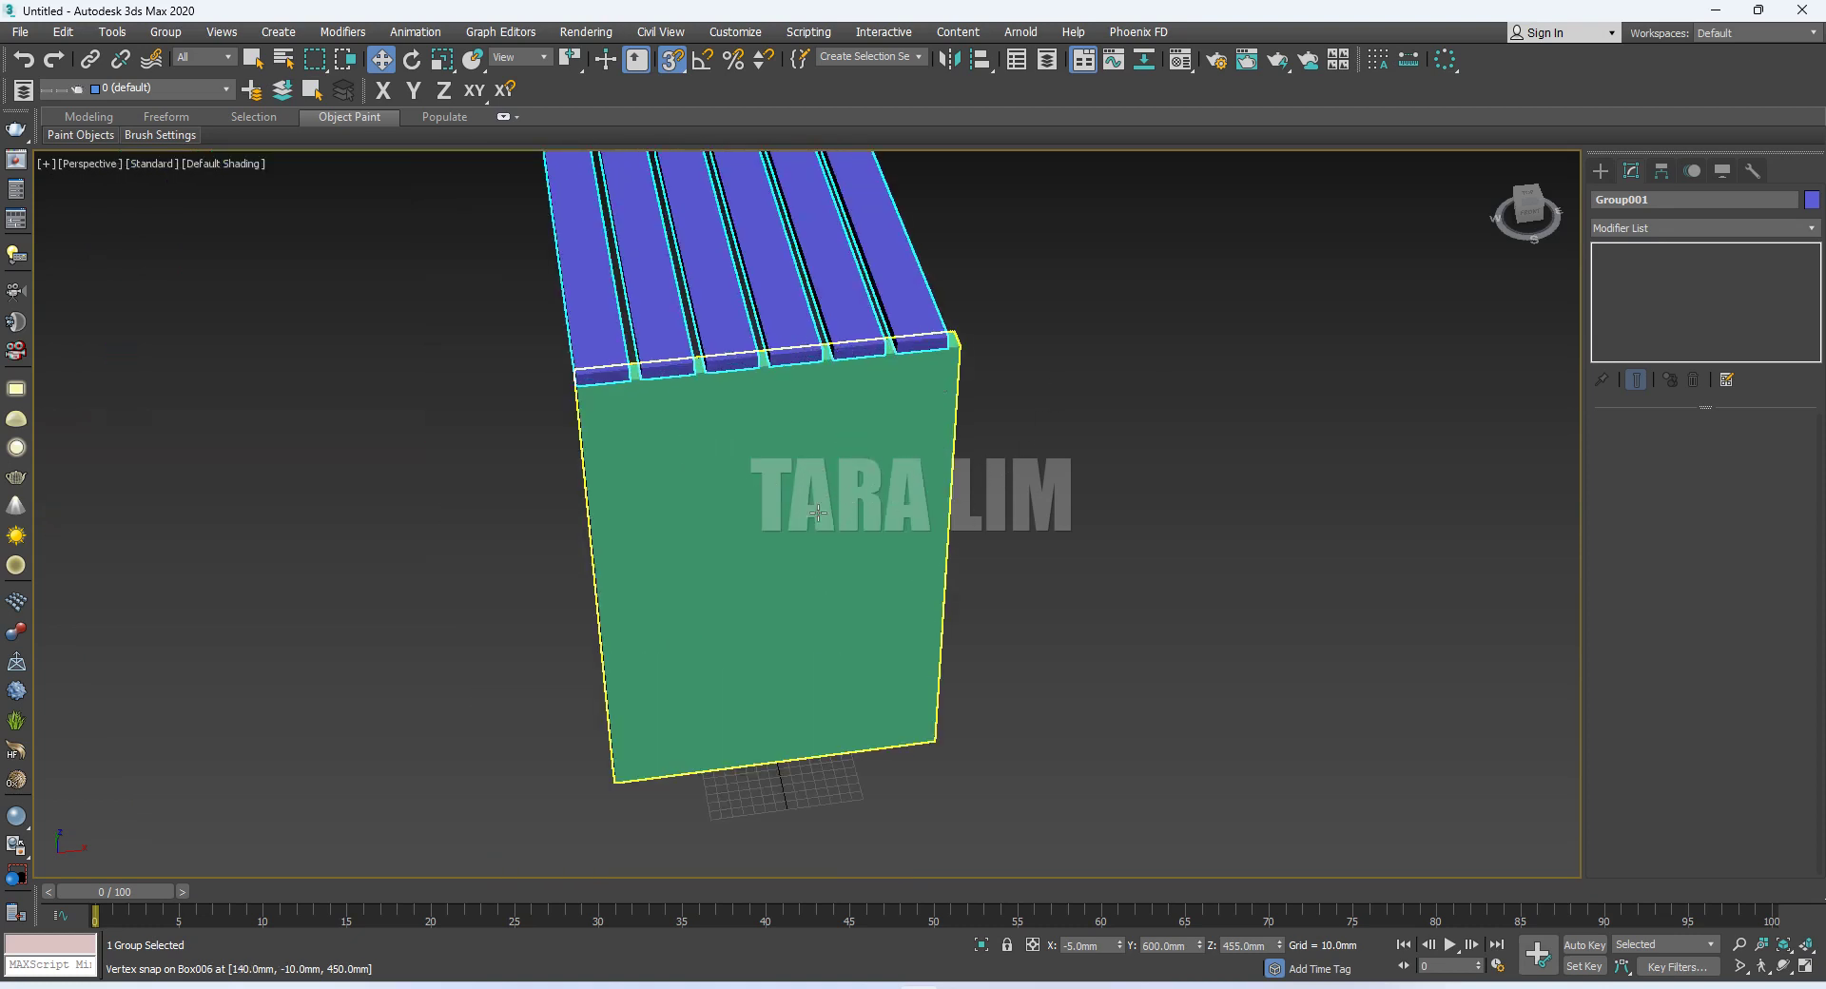
Narrow the green leg box Box007 to a width of 290 mm
{"action": "left_click", "coordinate": [396, 439]}
{"action": "left_click", "coordinate": [857, 545]}
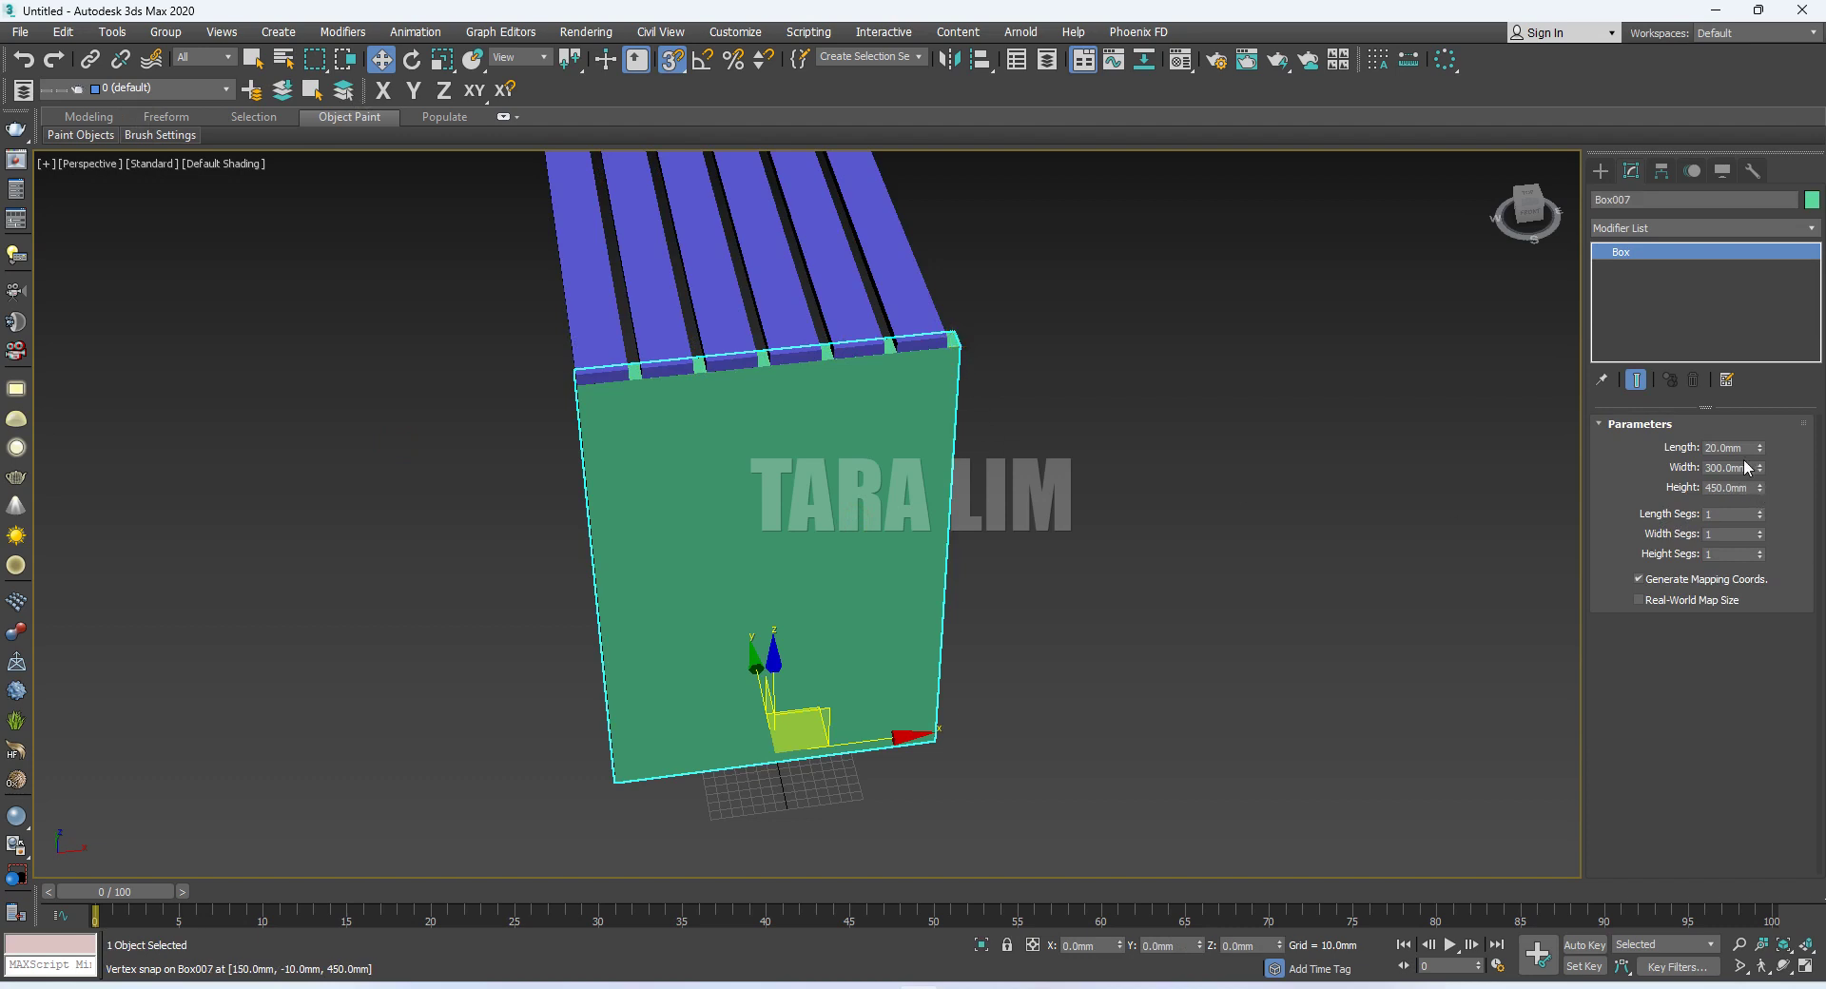
{"action": "left_click", "coordinate": [1714, 467]}
{"action": "double_click", "coordinate": [1714, 467]}
{"action": "type", "text": "2"}
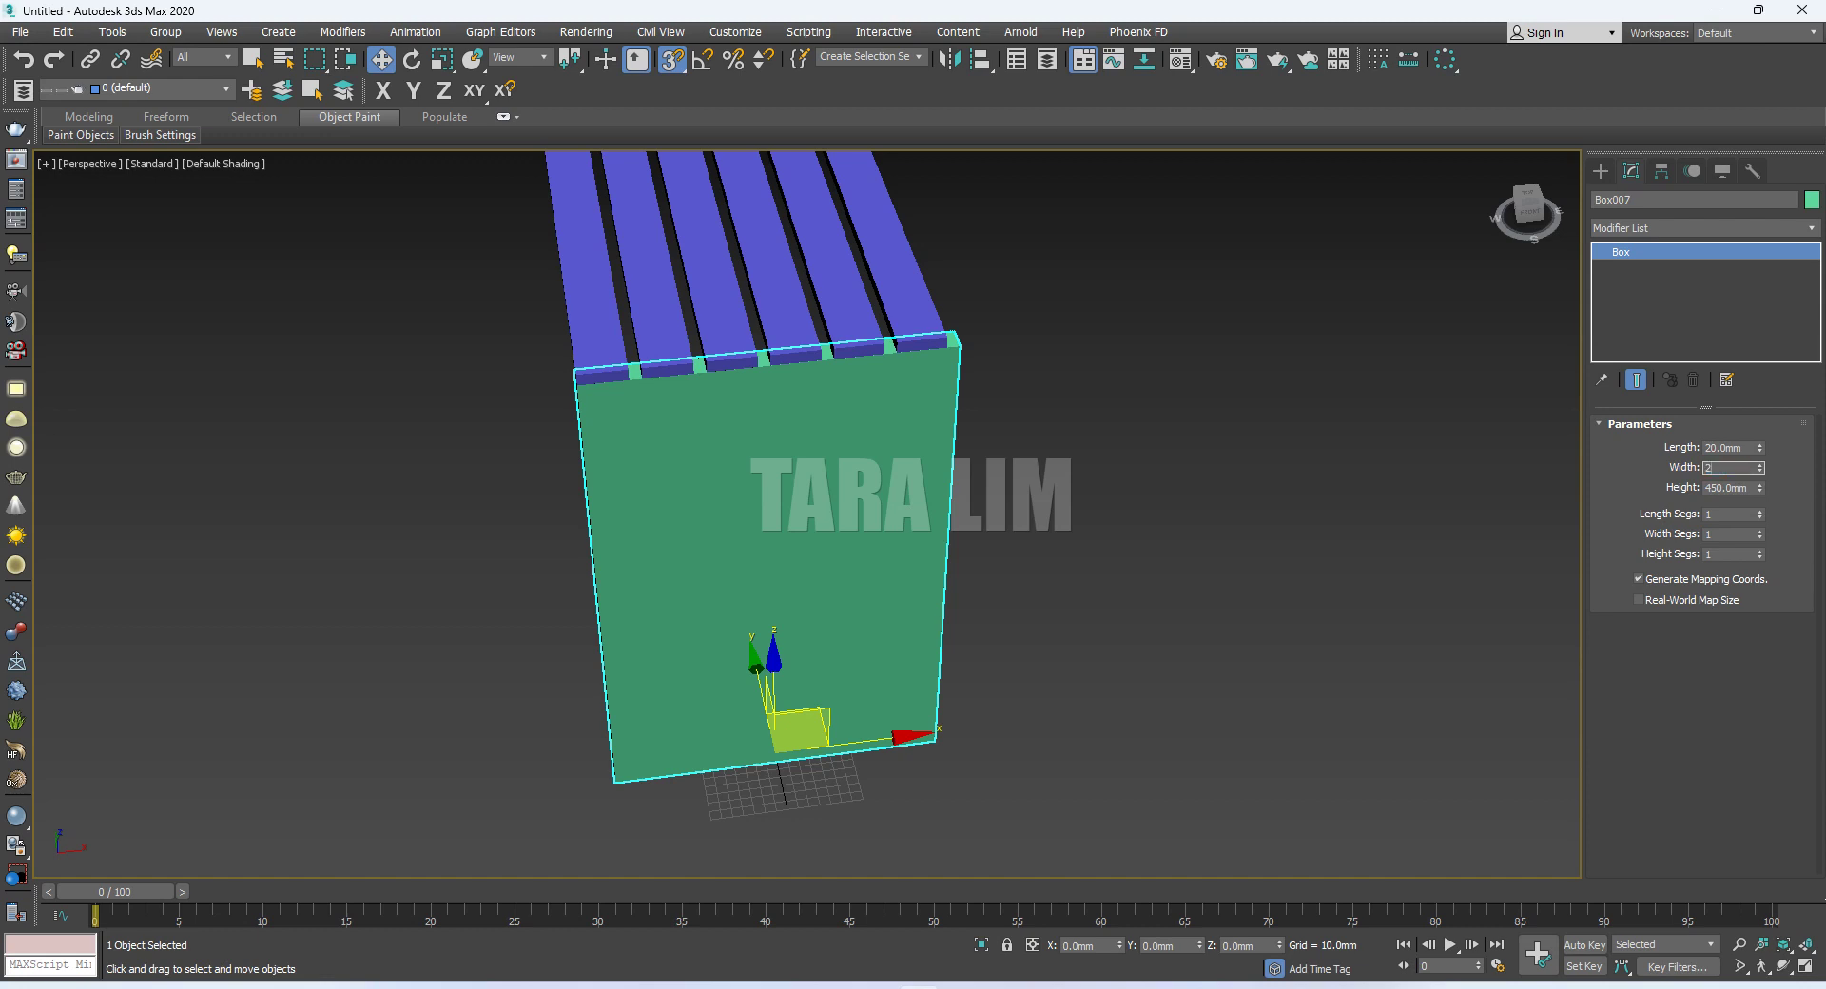
{"action": "type", "text": "90"}
{"action": "key", "text": "Return"}
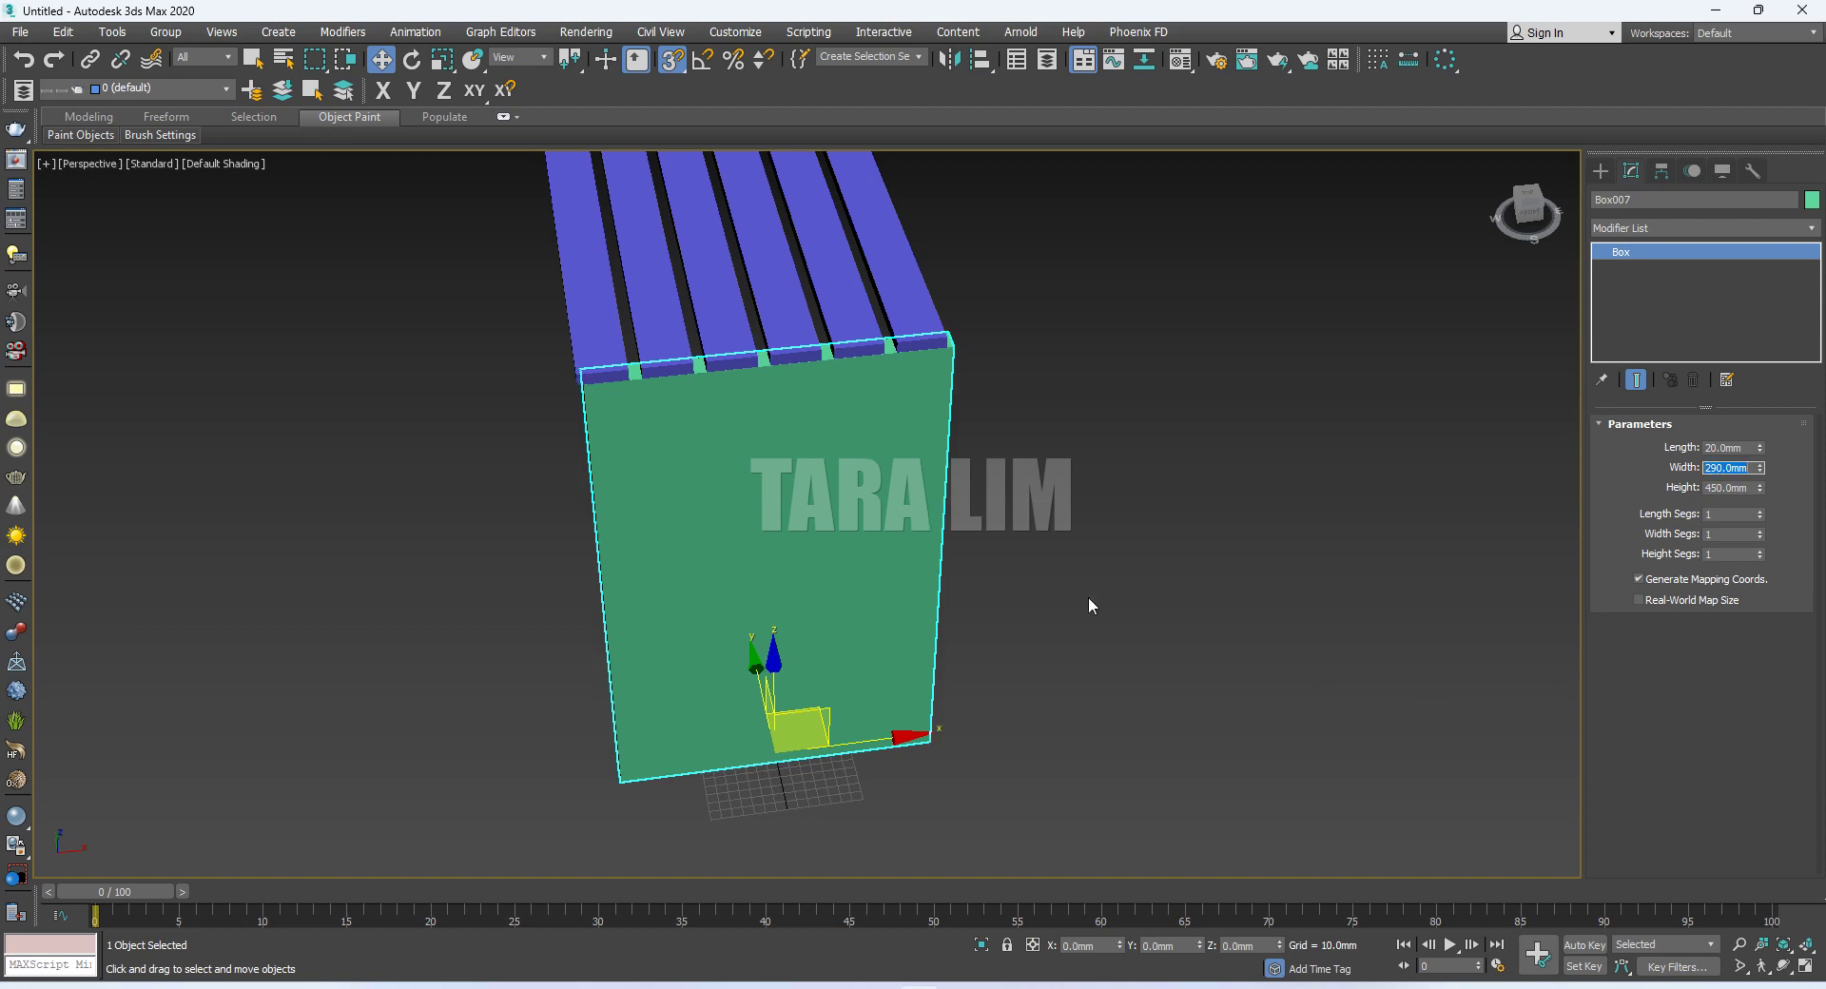
Move the slat group Group001 to X 0 so it is centred
{"action": "mouse_move", "coordinate": [774, 609]}
{"action": "middle_mouse_down", "text": "alt"}
{"action": "mouse_move", "coordinate": [809, 606]}
{"action": "mouse_move", "coordinate": [788, 610]}
{"action": "middle_mouse_up", "text": "alt"}
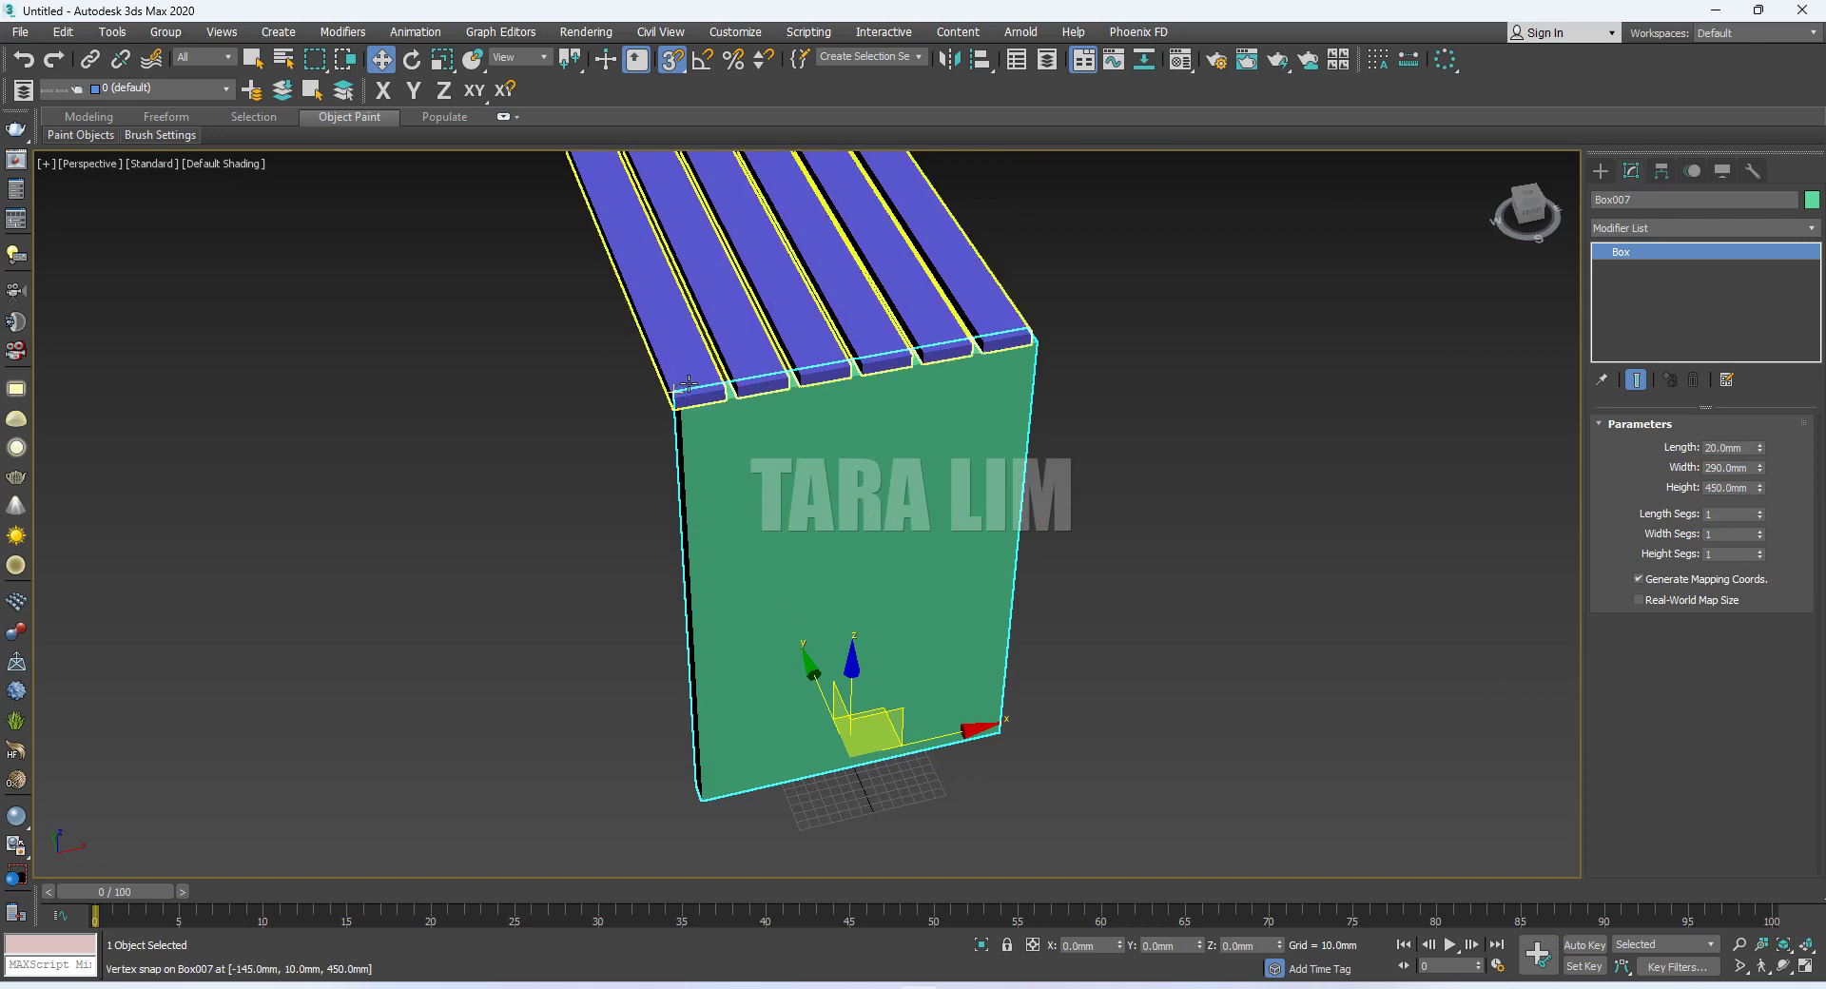
{"action": "scroll", "coordinate": [688, 380], "scroll_direction": "up", "scroll_amount": 2}
{"action": "left_click", "coordinate": [845, 296]}
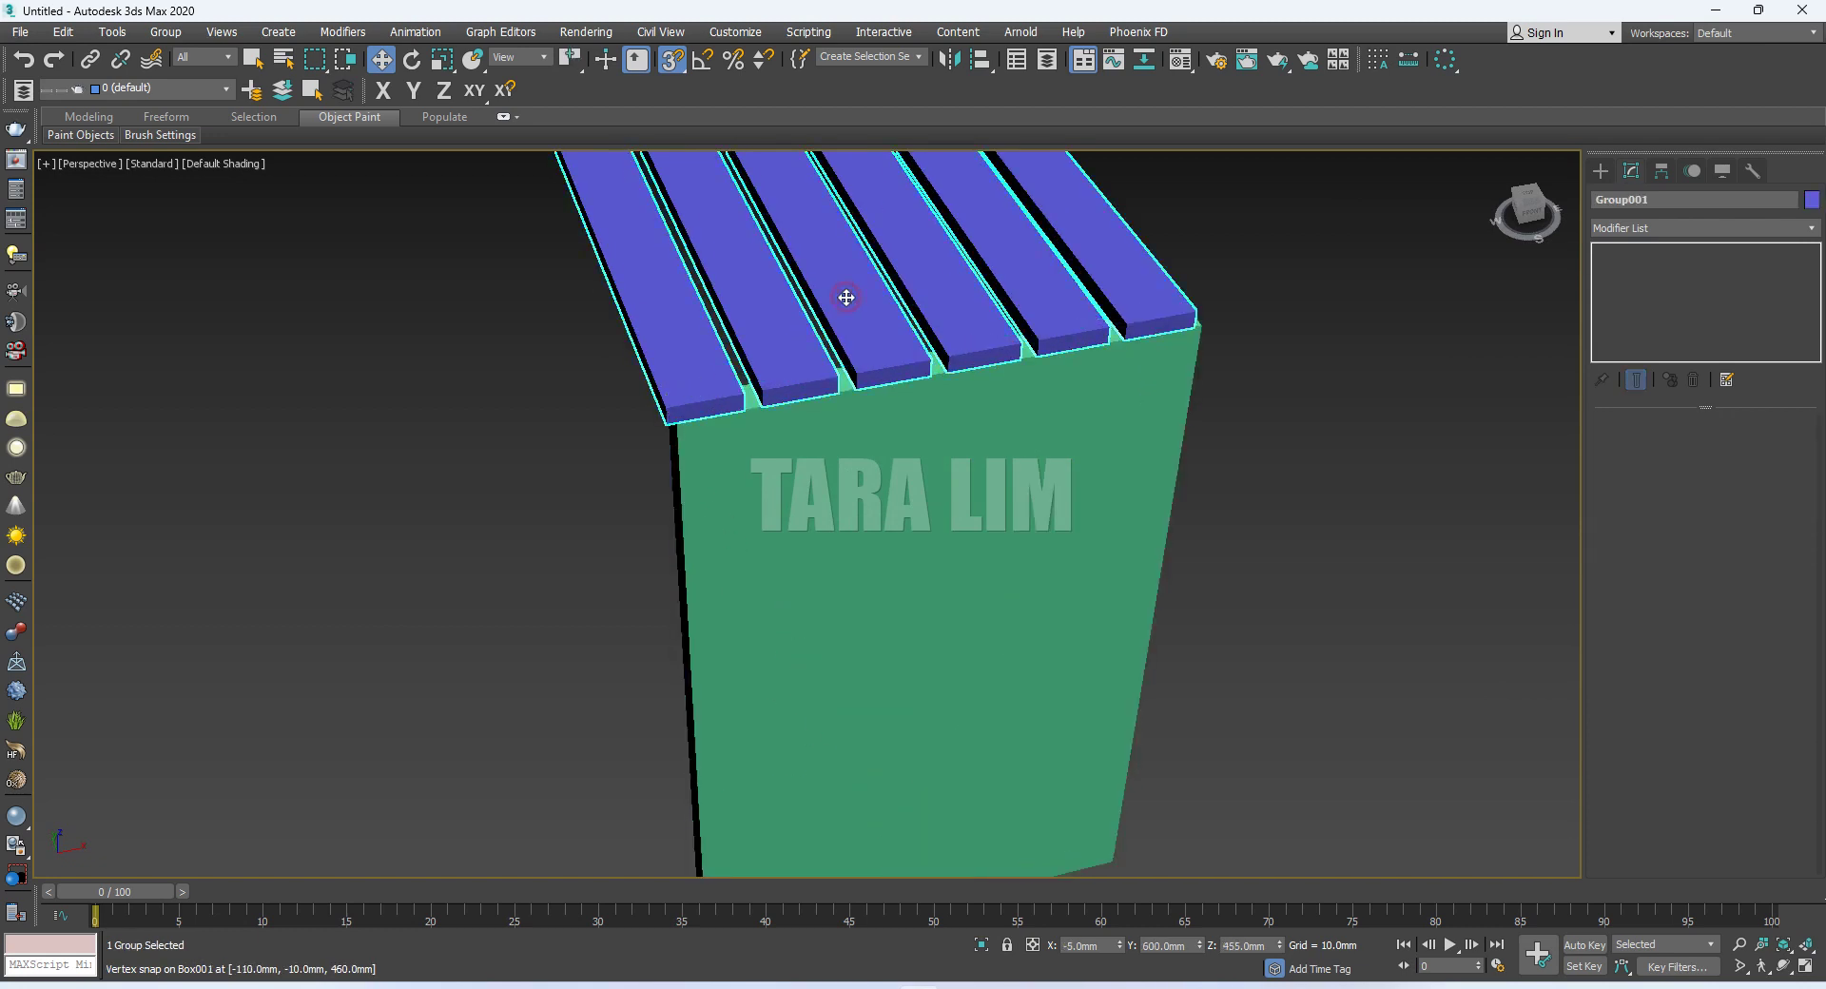
{"action": "scroll", "coordinate": [677, 519], "scroll_direction": "down", "scroll_amount": 2}
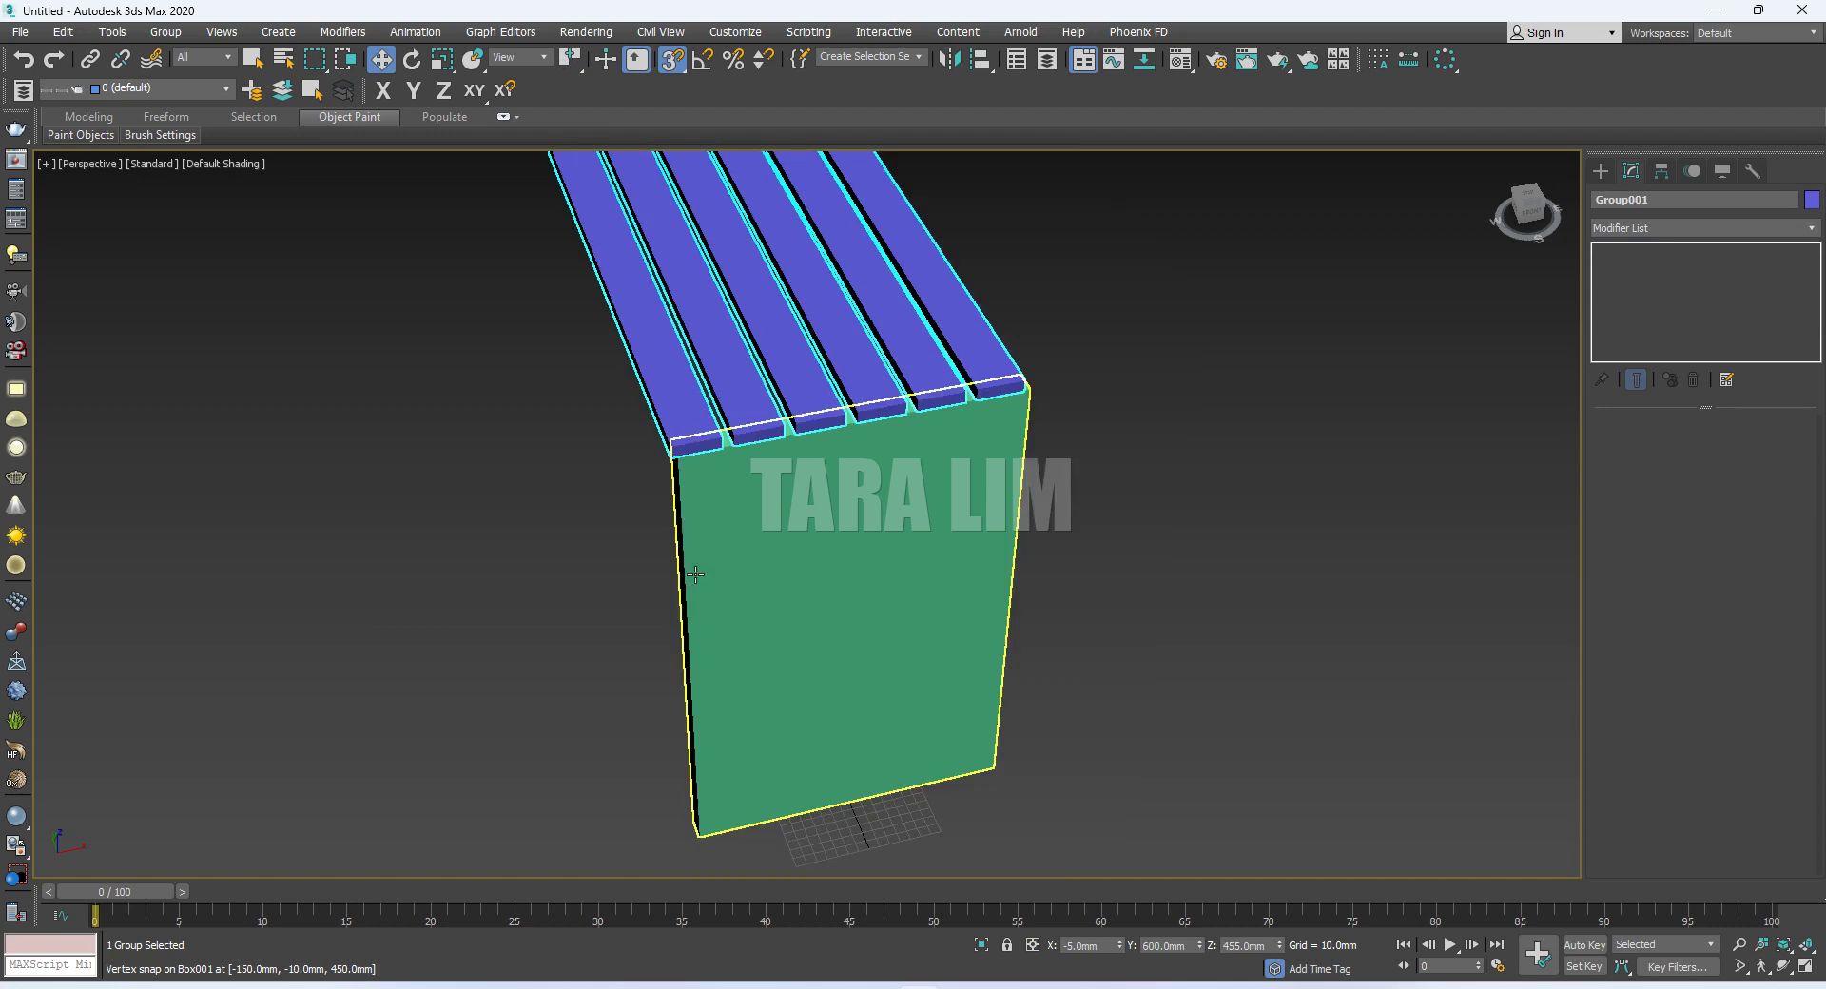
{"action": "double_click", "coordinate": [1084, 946]}
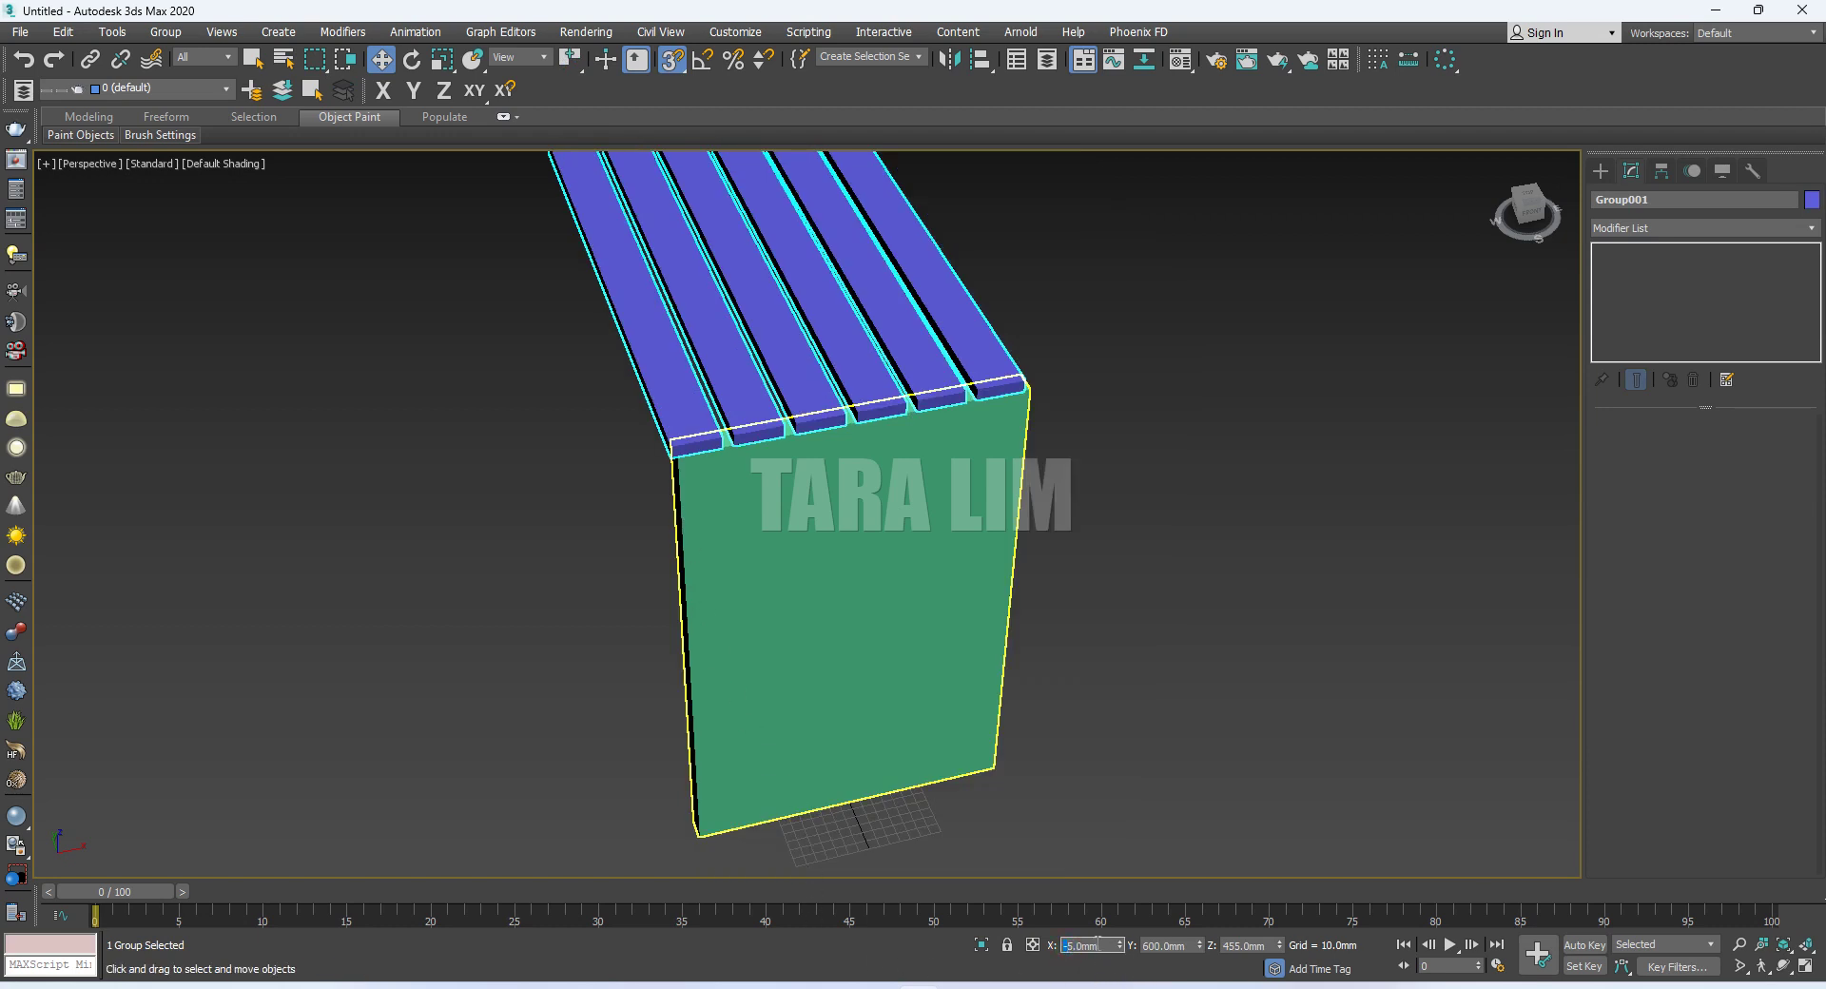
{"action": "type", "text": "0"}
{"action": "key", "text": "Return"}
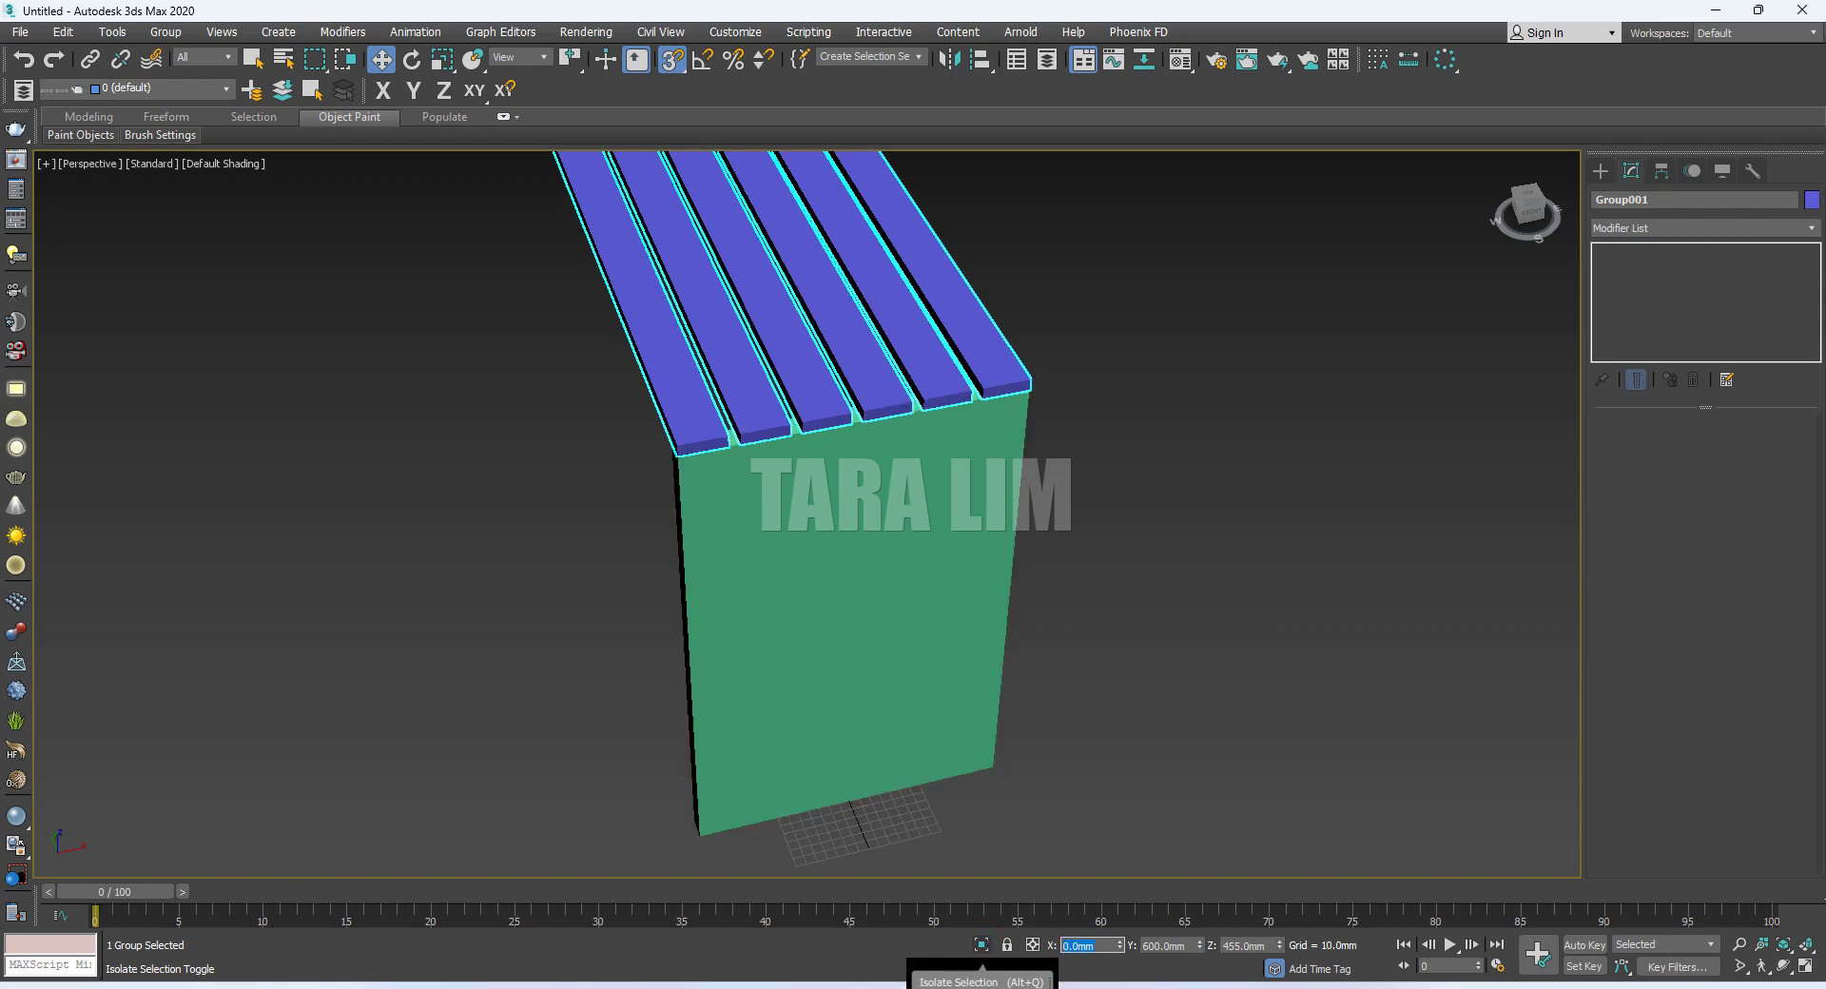
Deselect the slats, frame the whole bench top, and show the Create panel's standard primitives
{"action": "left_click", "coordinate": [1117, 642]}
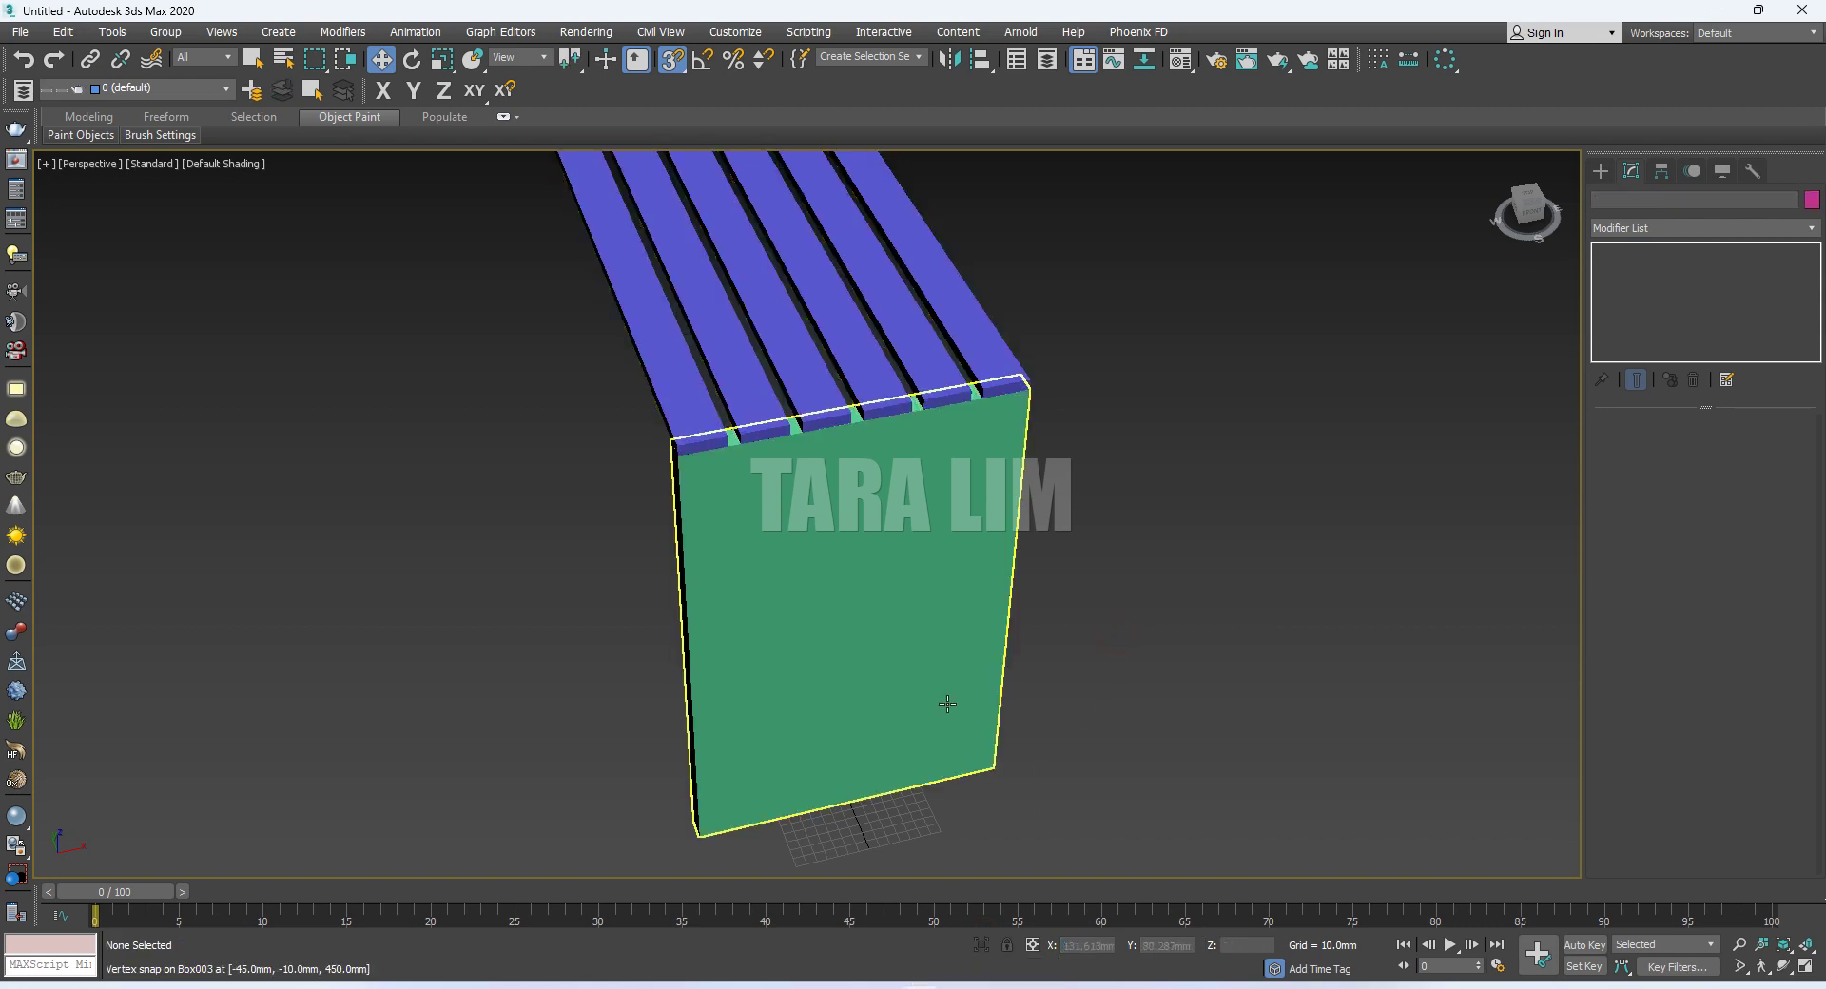
{"action": "middle_click_drag", "start_coordinate": [947, 704], "coordinate": [1035, 640], "text": "alt"}
{"action": "mouse_move", "coordinate": [799, 724]}
{"action": "middle_mouse_down", "text": "alt"}
{"action": "mouse_move", "coordinate": [921, 636]}
{"action": "mouse_move", "coordinate": [942, 574]}
{"action": "middle_mouse_up", "text": "alt"}
{"action": "scroll", "coordinate": [968, 554], "scroll_direction": "up", "scroll_amount": 3}
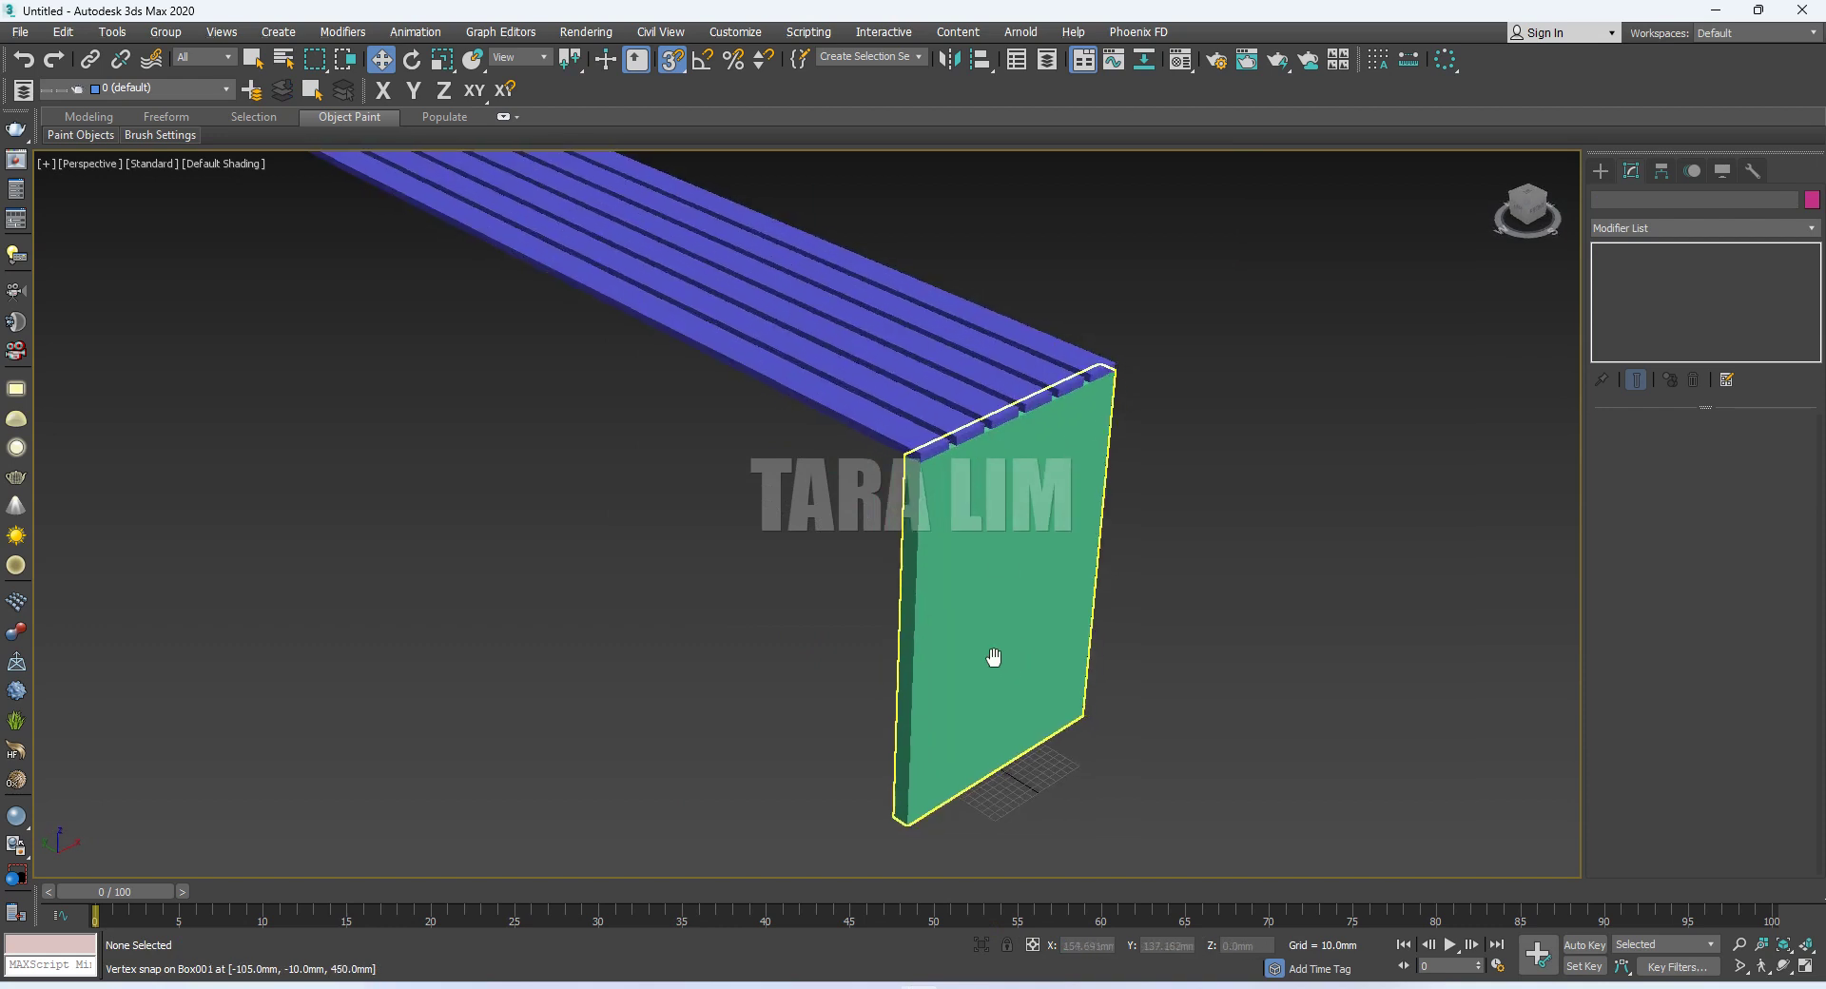
{"action": "middle_click_drag", "start_coordinate": [994, 657], "coordinate": [875, 634]}
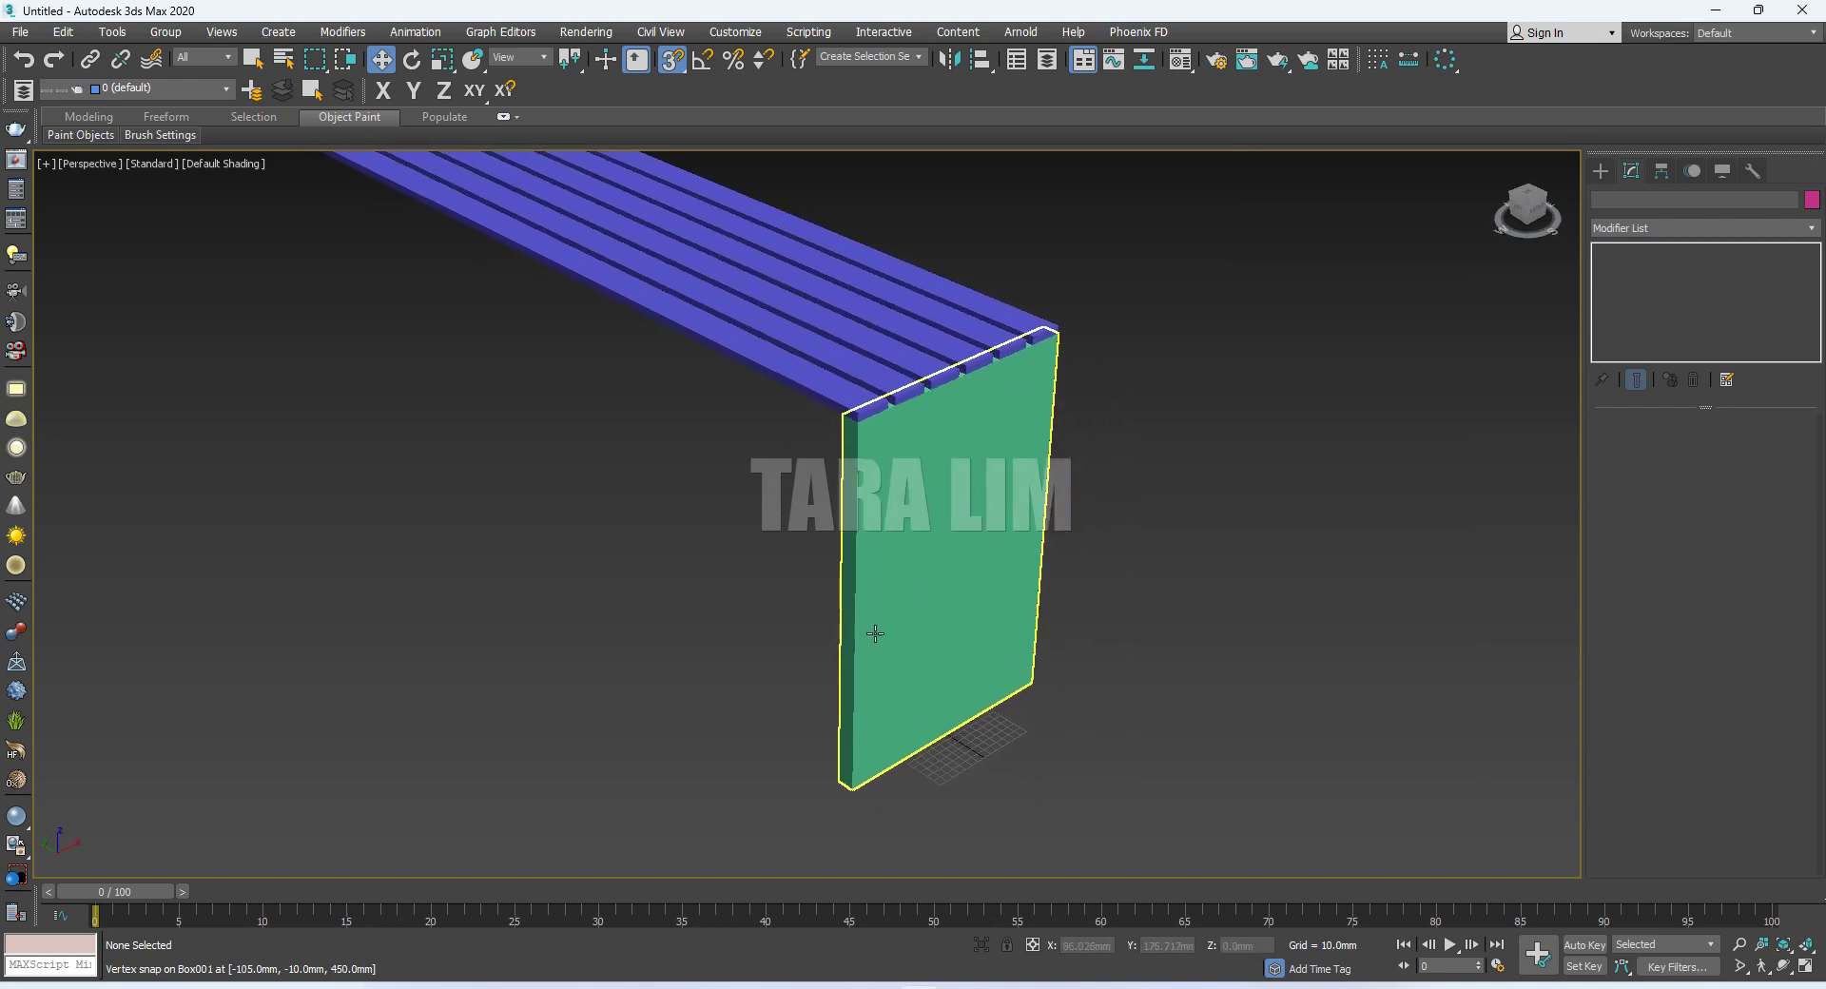
{"action": "left_click", "coordinate": [1600, 173]}
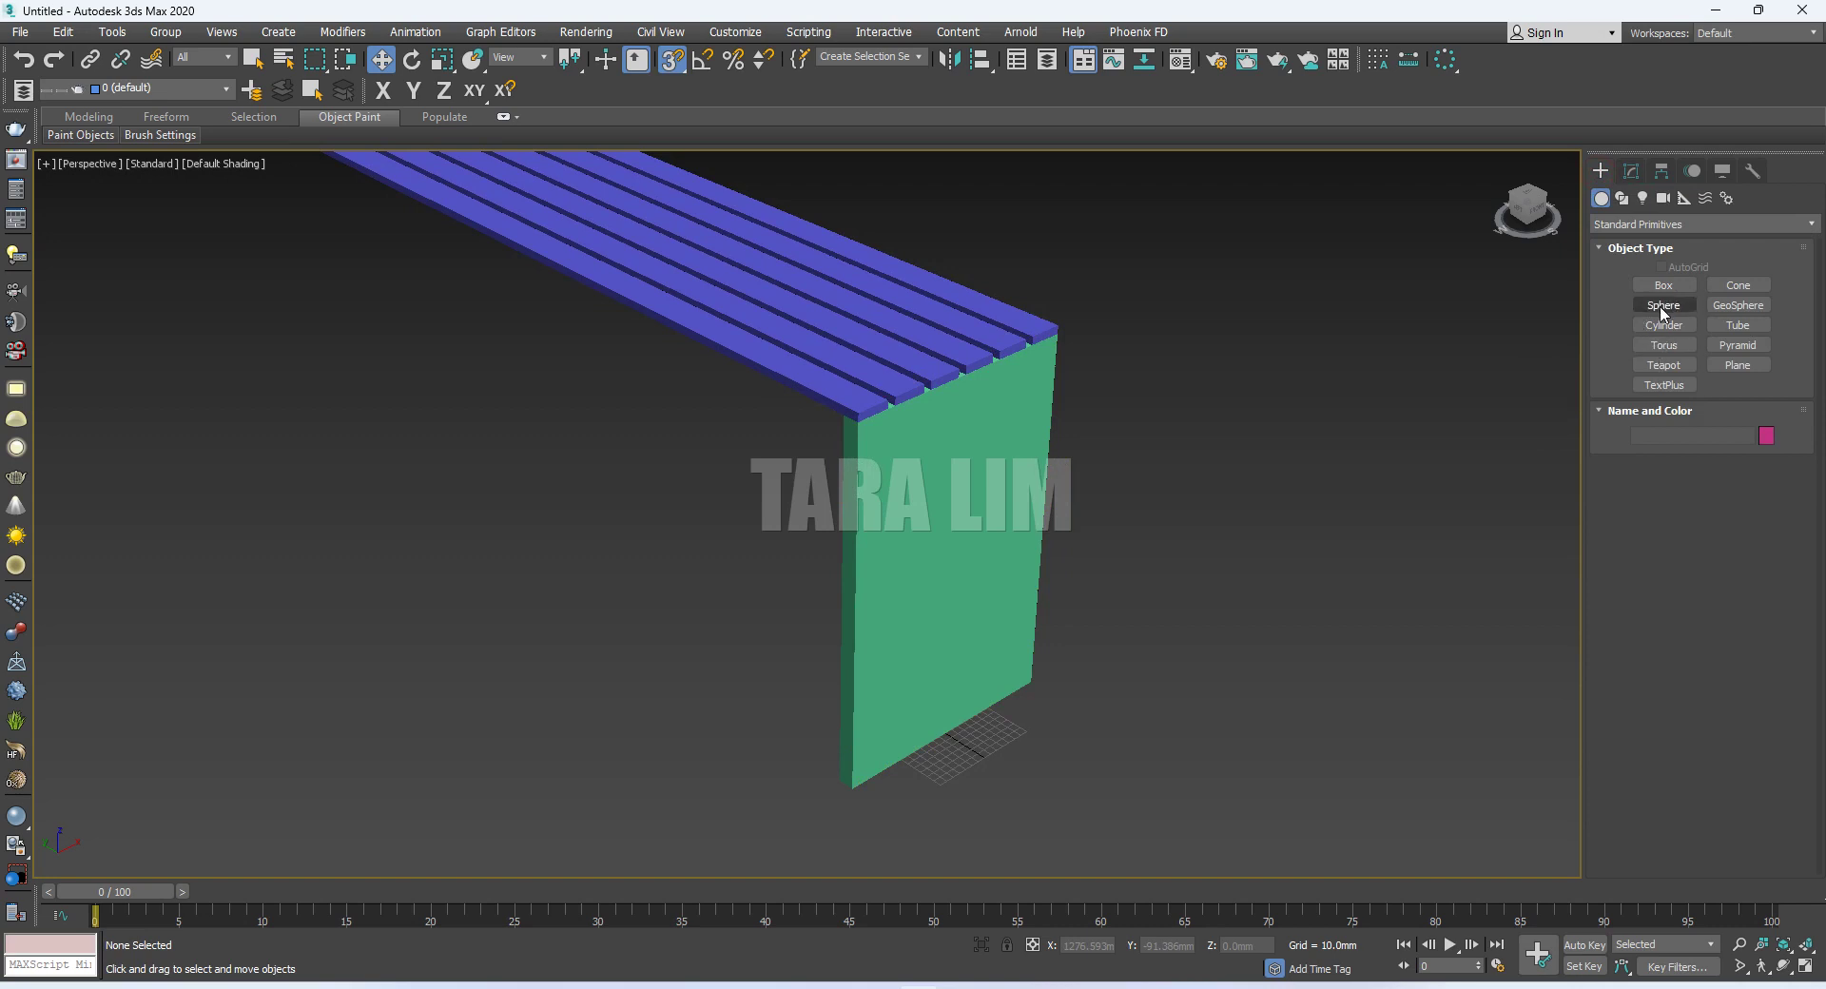
Create a sphere at the leg's base with a radius of 100 mm
{"action": "left_click", "coordinate": [1662, 305]}
{"action": "left_click_drag", "start_coordinate": [966, 745], "coordinate": [1020, 778]}
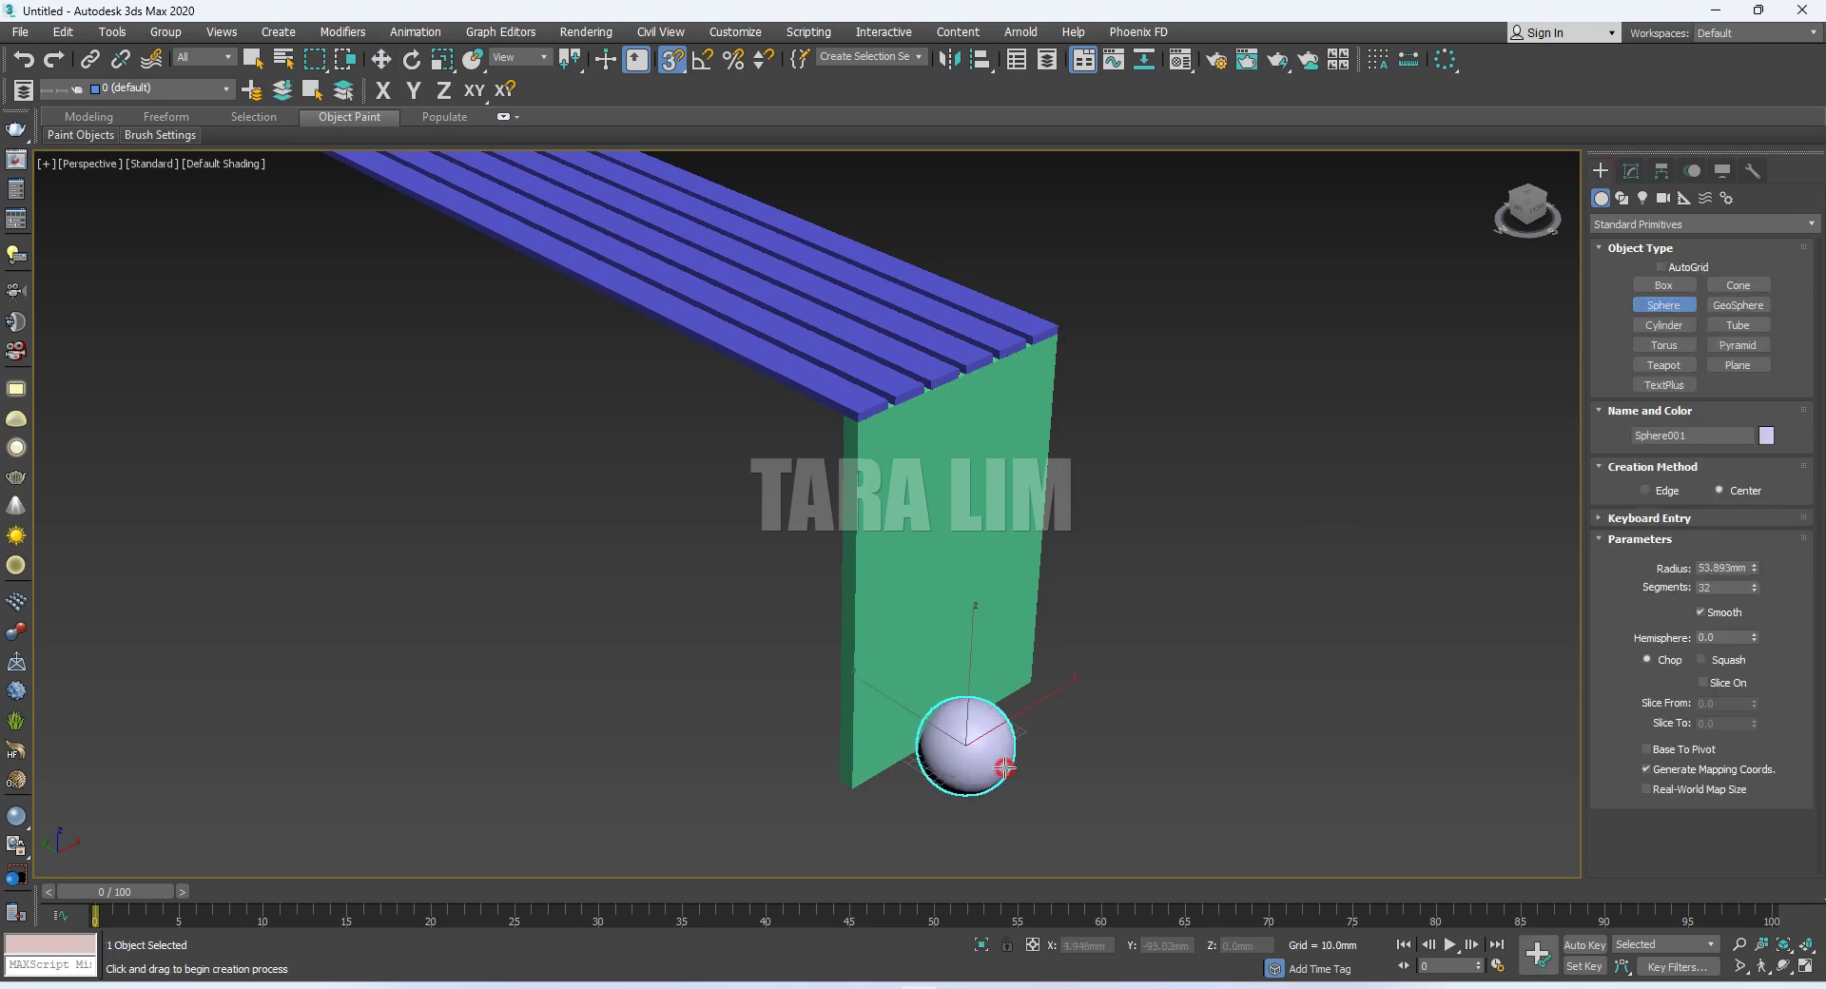
{"action": "double_click", "coordinate": [1722, 568]}
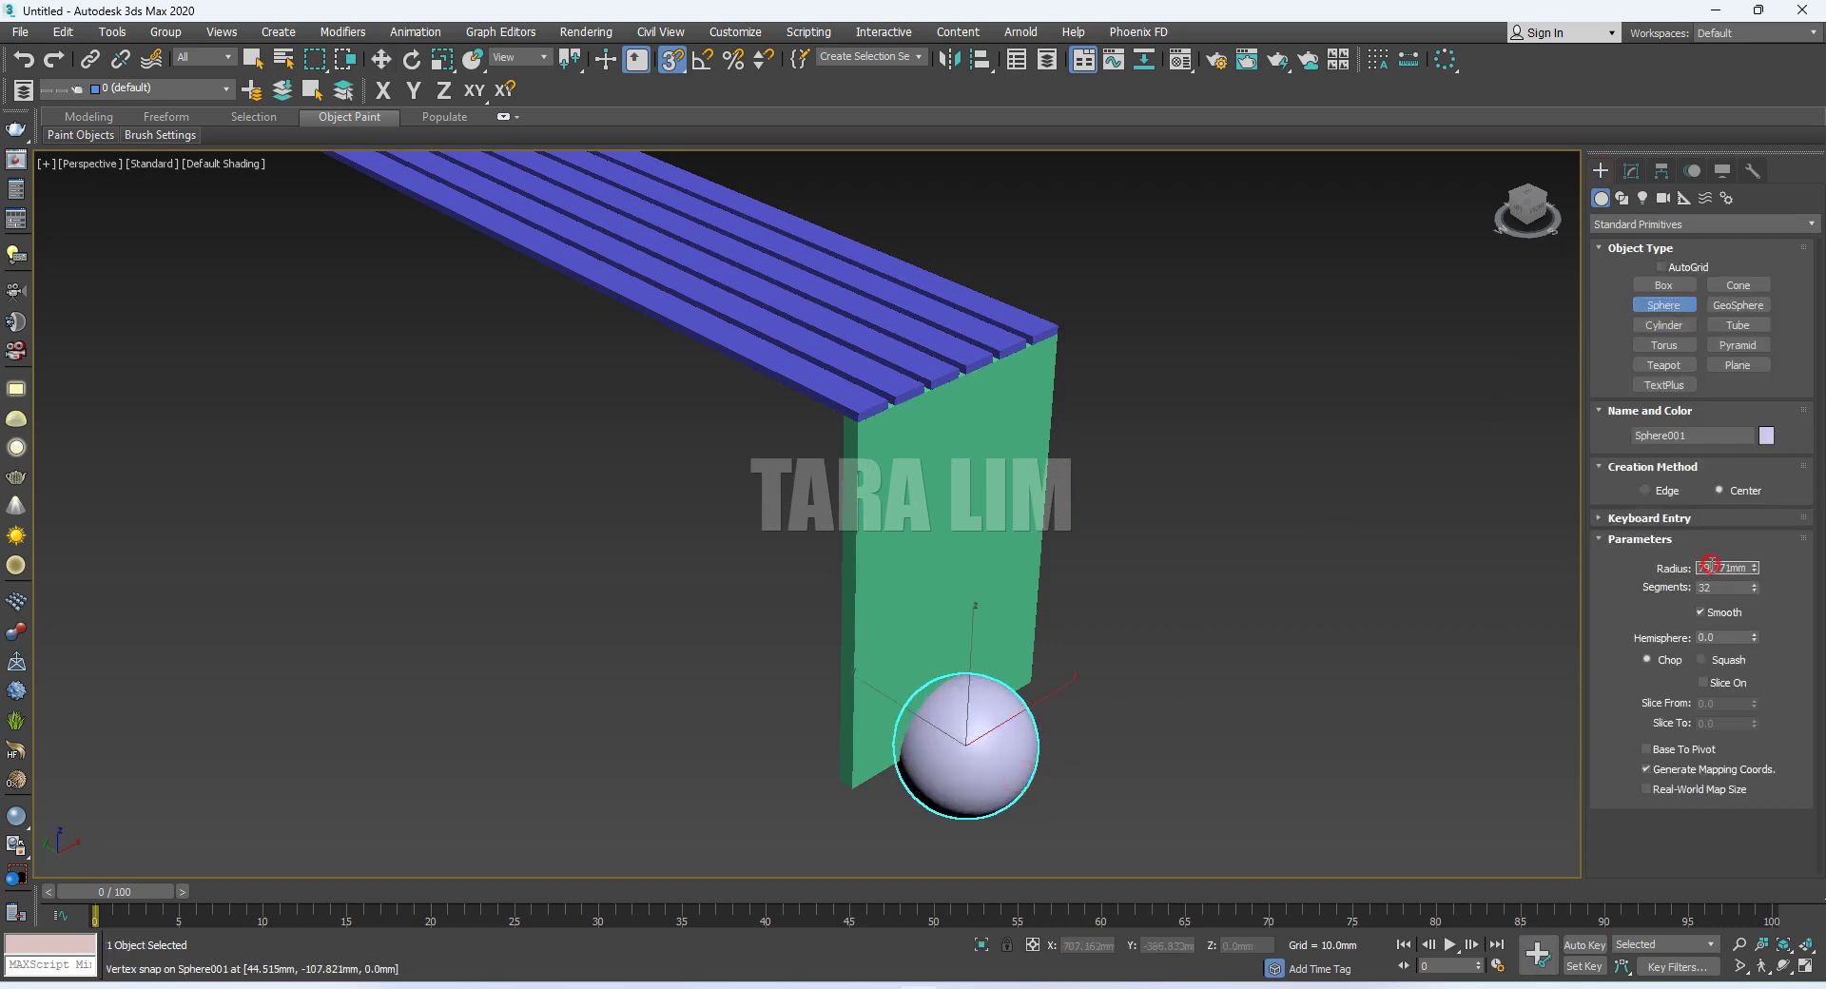
{"action": "type", "text": "100"}
{"action": "key", "text": "Return"}
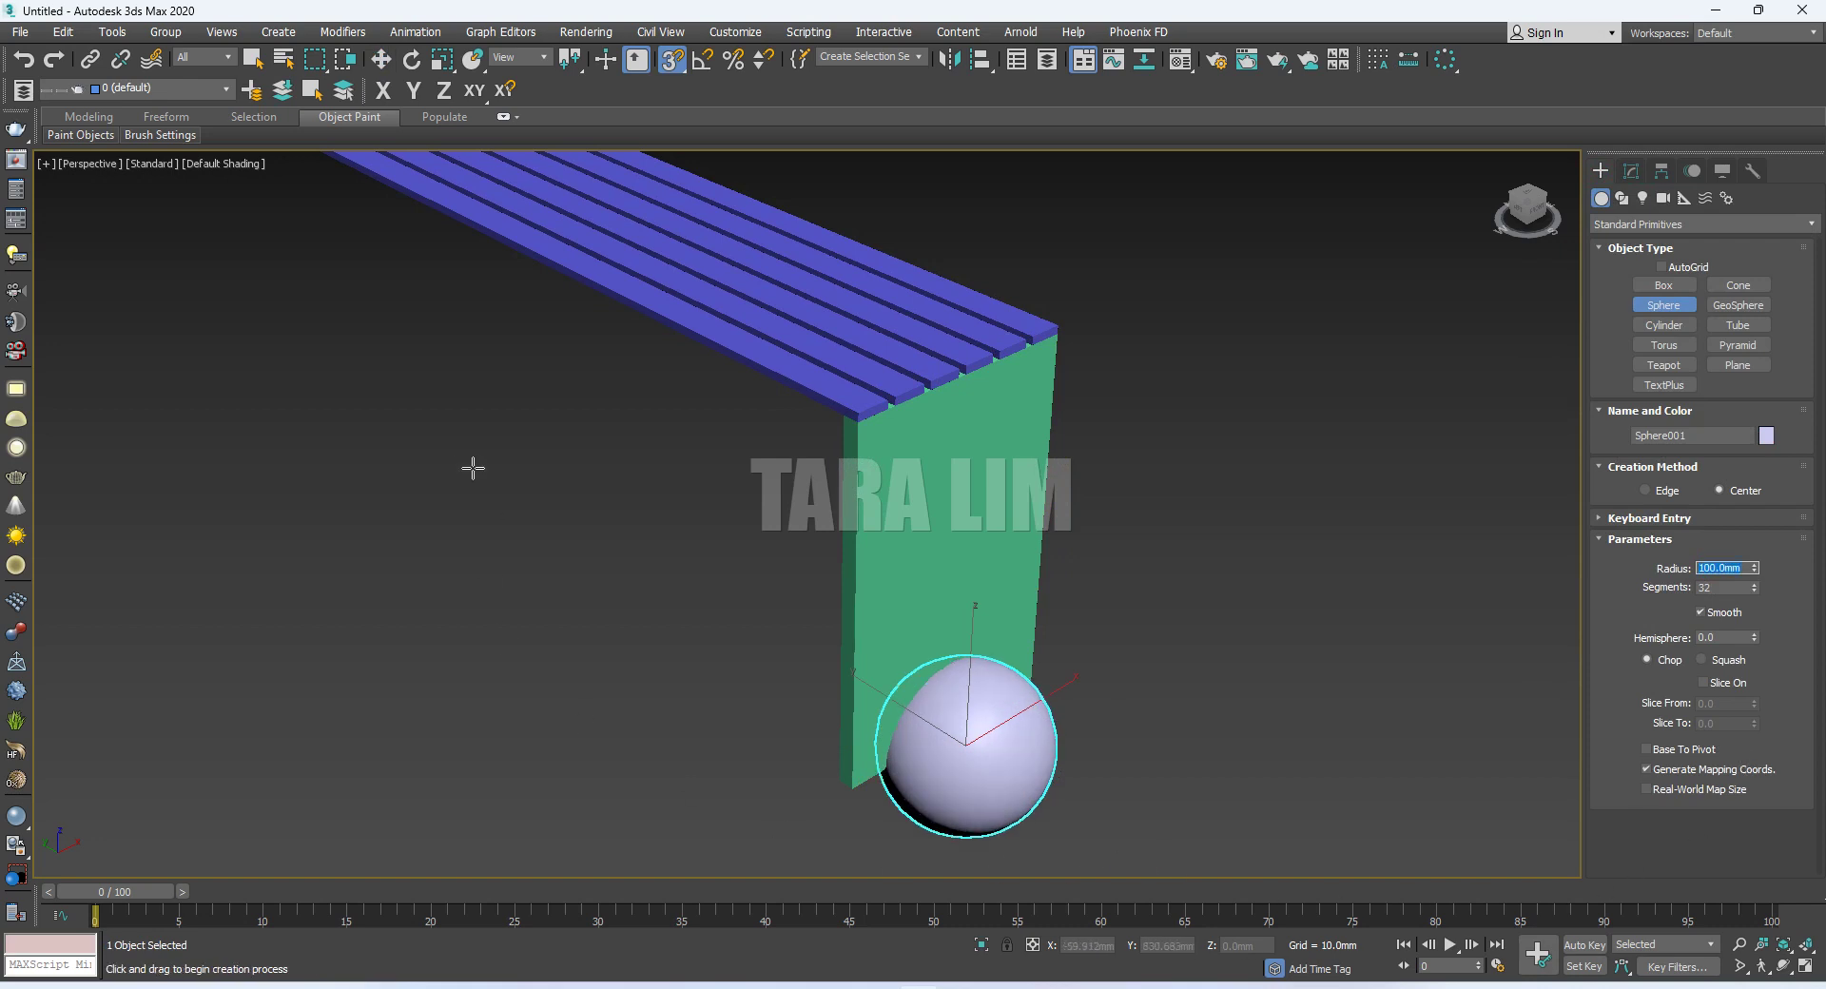
Move the sphere to X 0, Y 0
{"action": "left_click", "coordinate": [380, 59]}
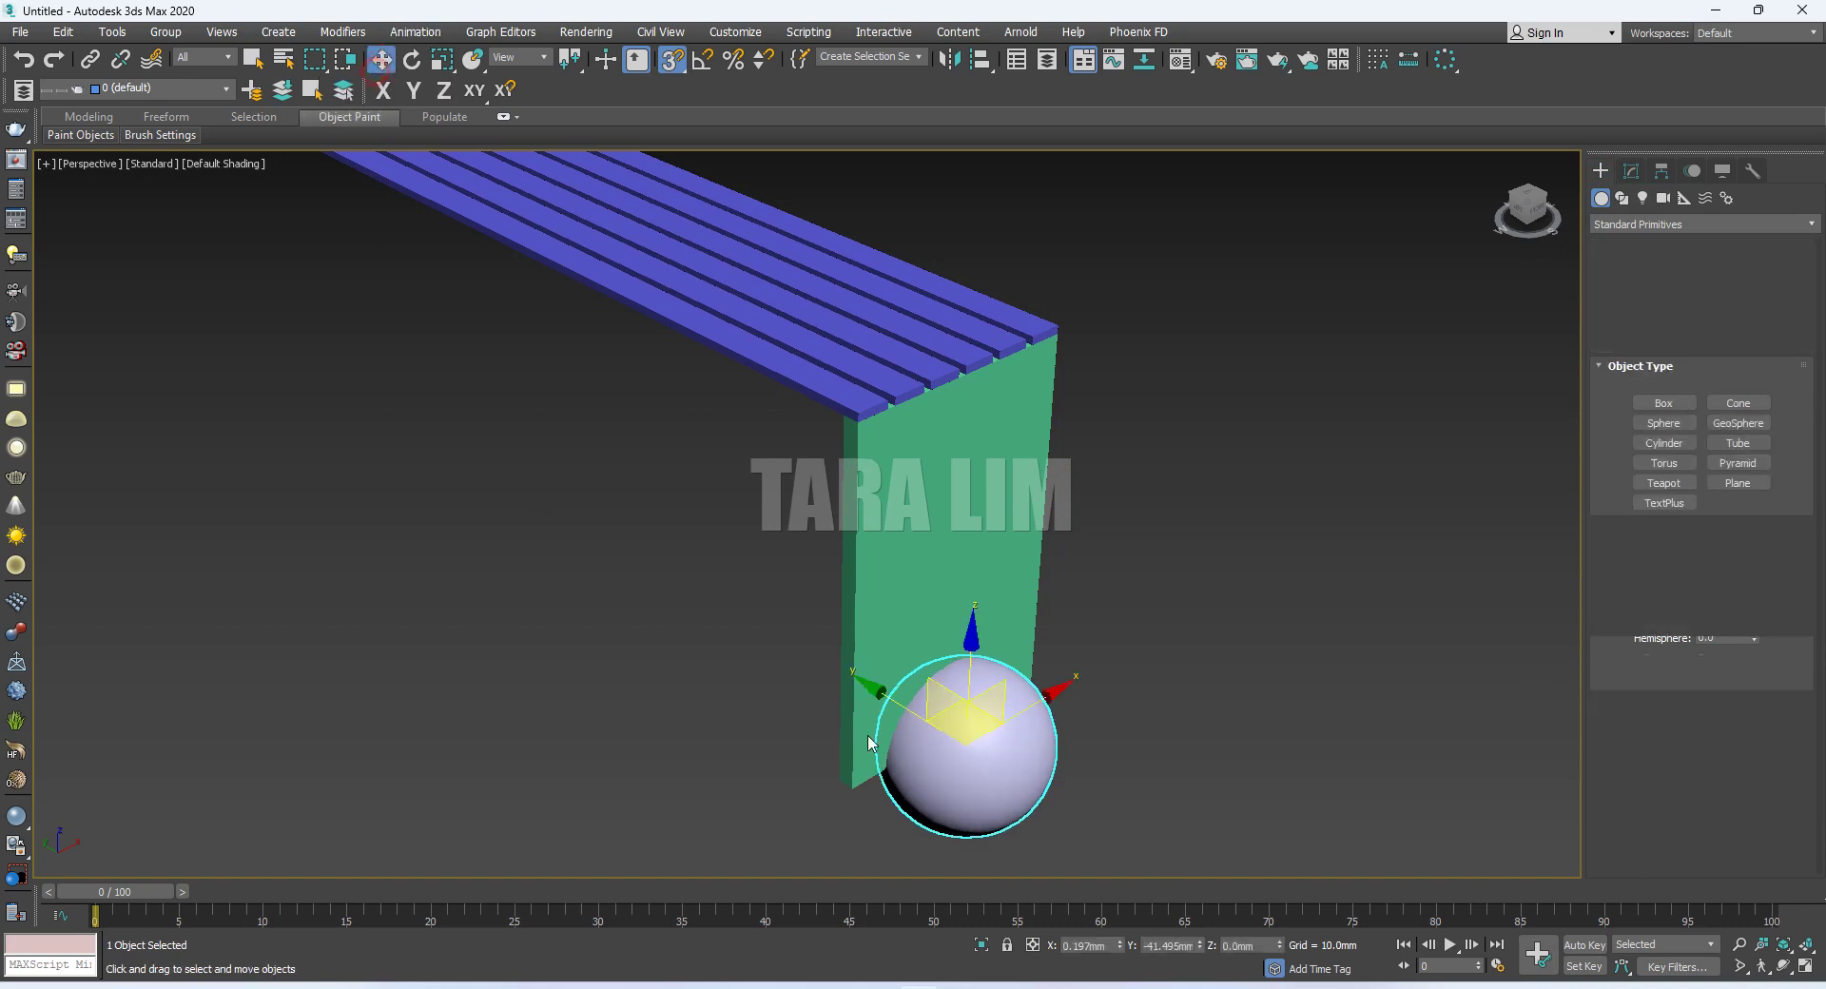
{"action": "double_click", "coordinate": [1078, 947]}
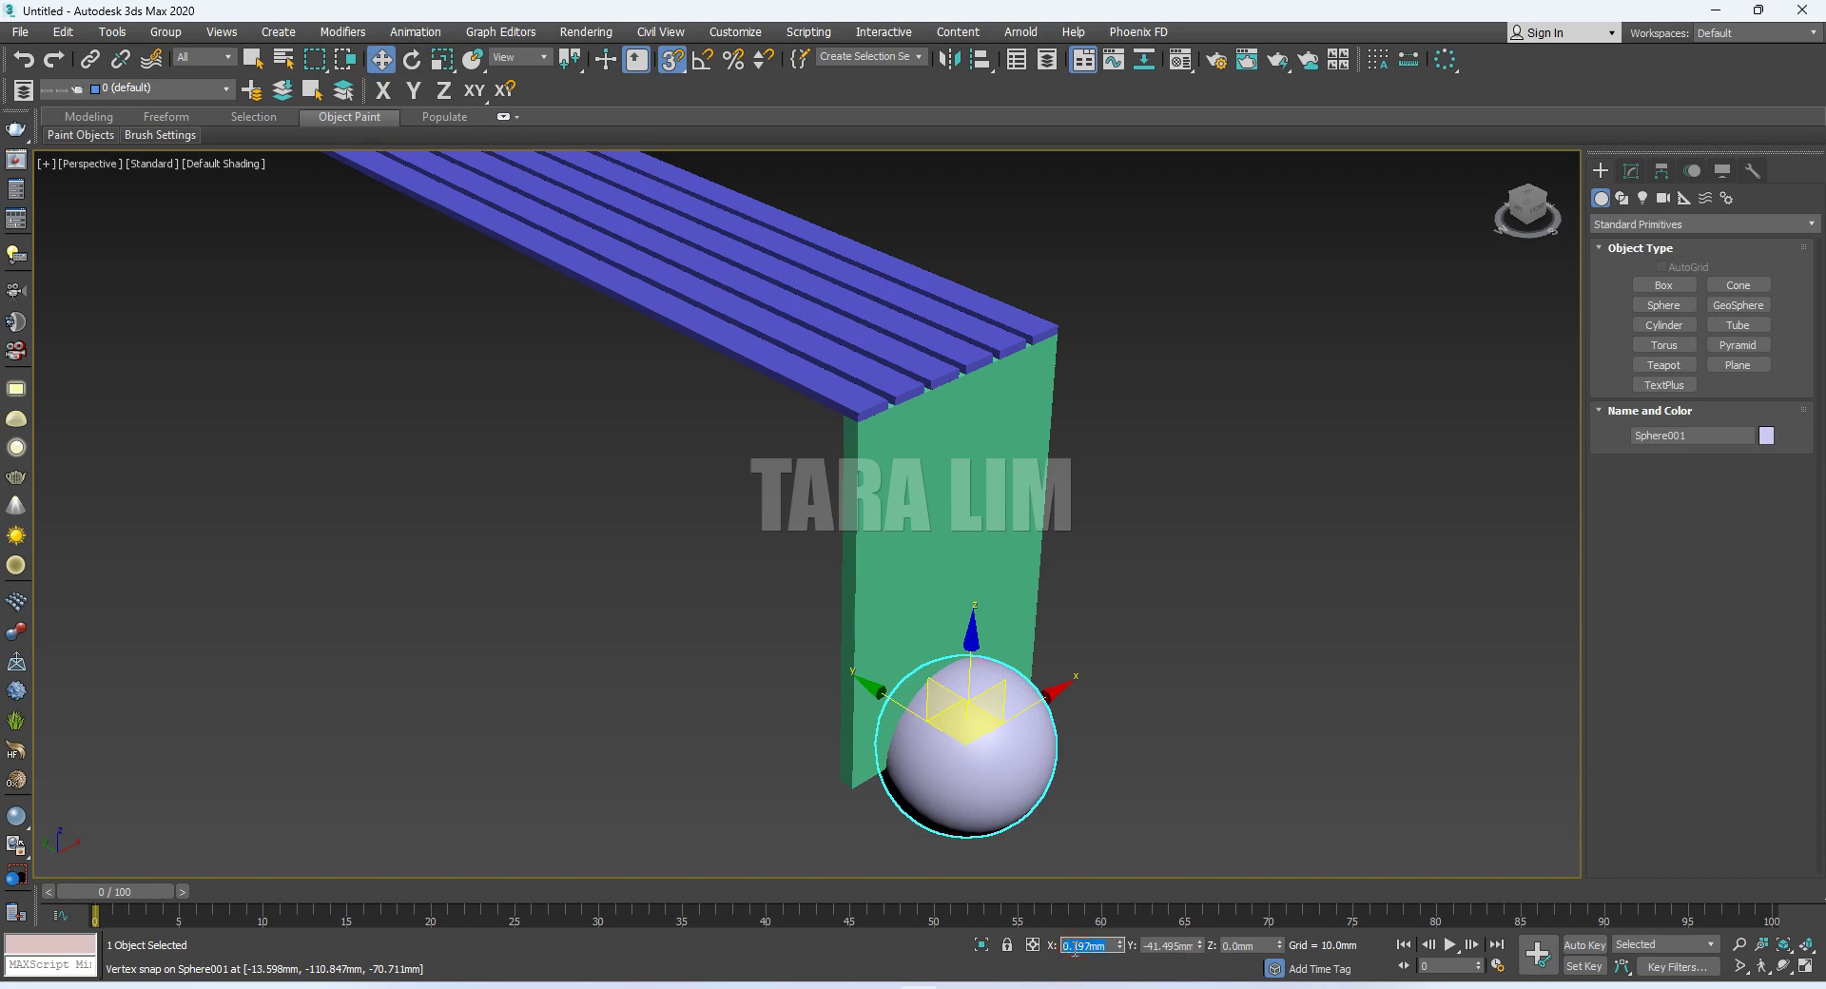
{"action": "type", "text": "0"}
{"action": "key", "text": "Tab"}
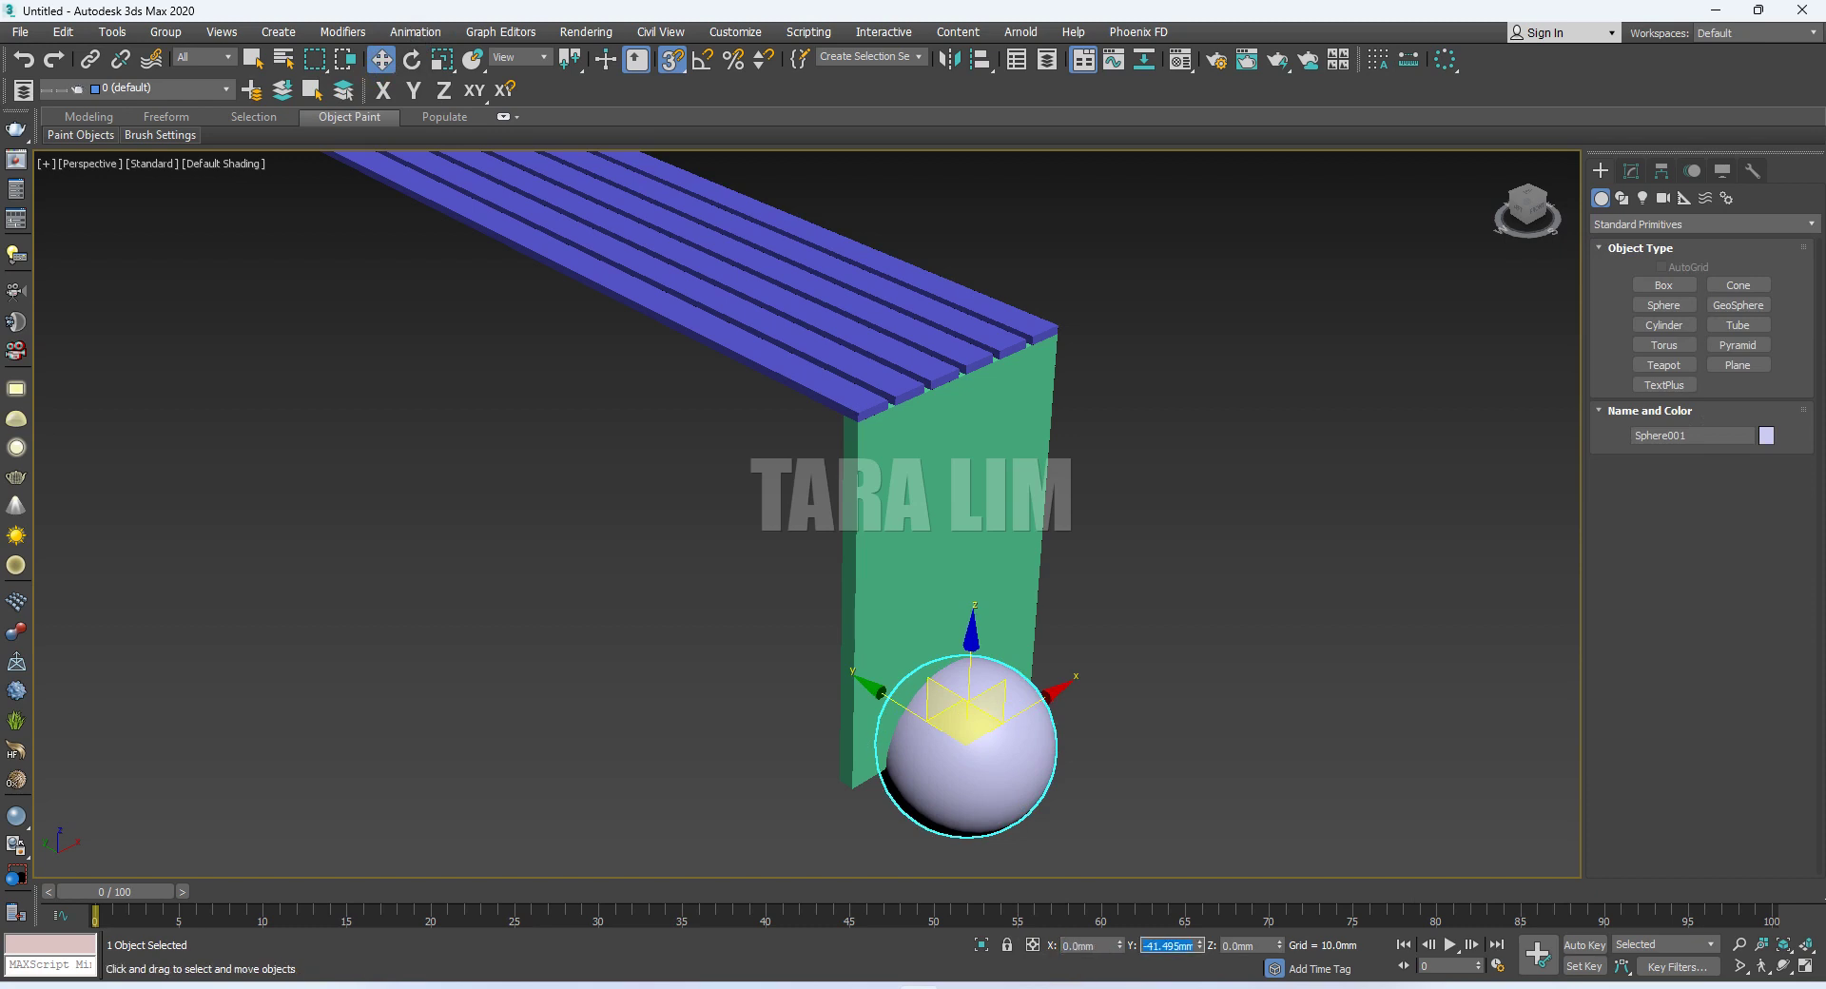
{"action": "type", "text": "0"}
{"action": "key", "text": "Tab"}
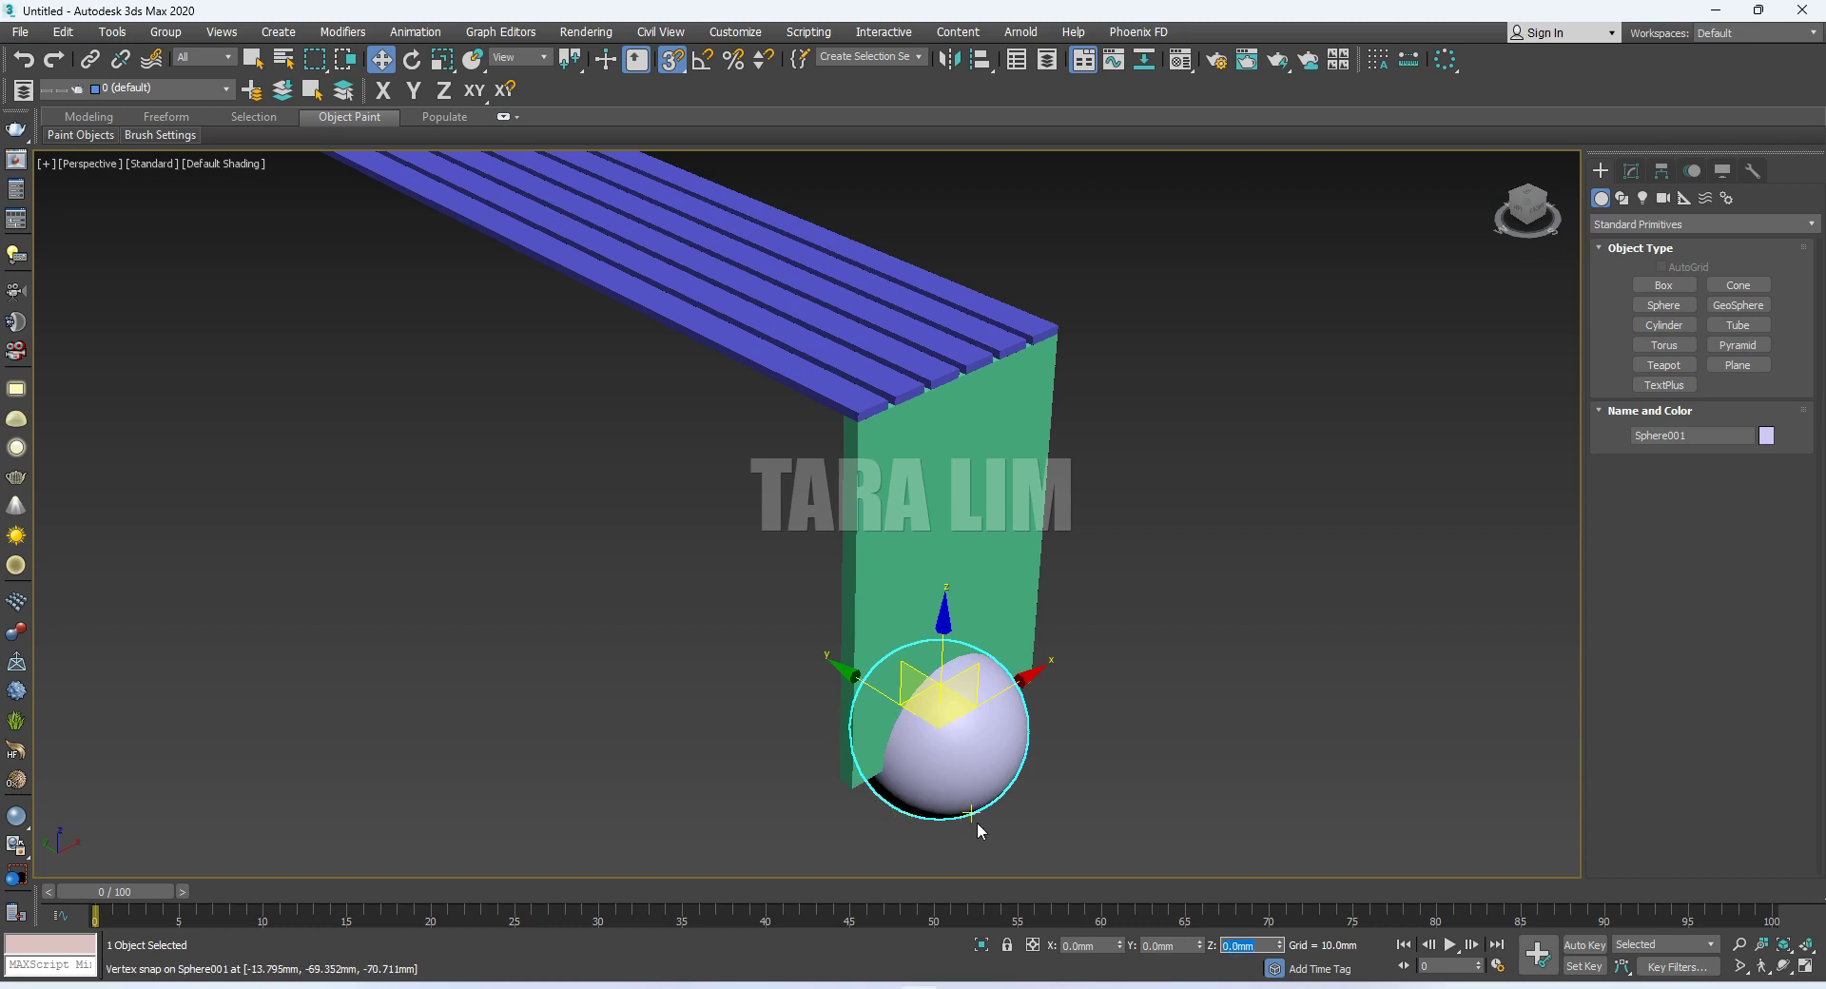
Cancel an unwanted sphere copy and turn off snapping
{"action": "scroll", "coordinate": [977, 824], "scroll_direction": "up", "scroll_amount": 3}
{"action": "scroll", "coordinate": [978, 822], "scroll_direction": "down", "scroll_amount": 2}
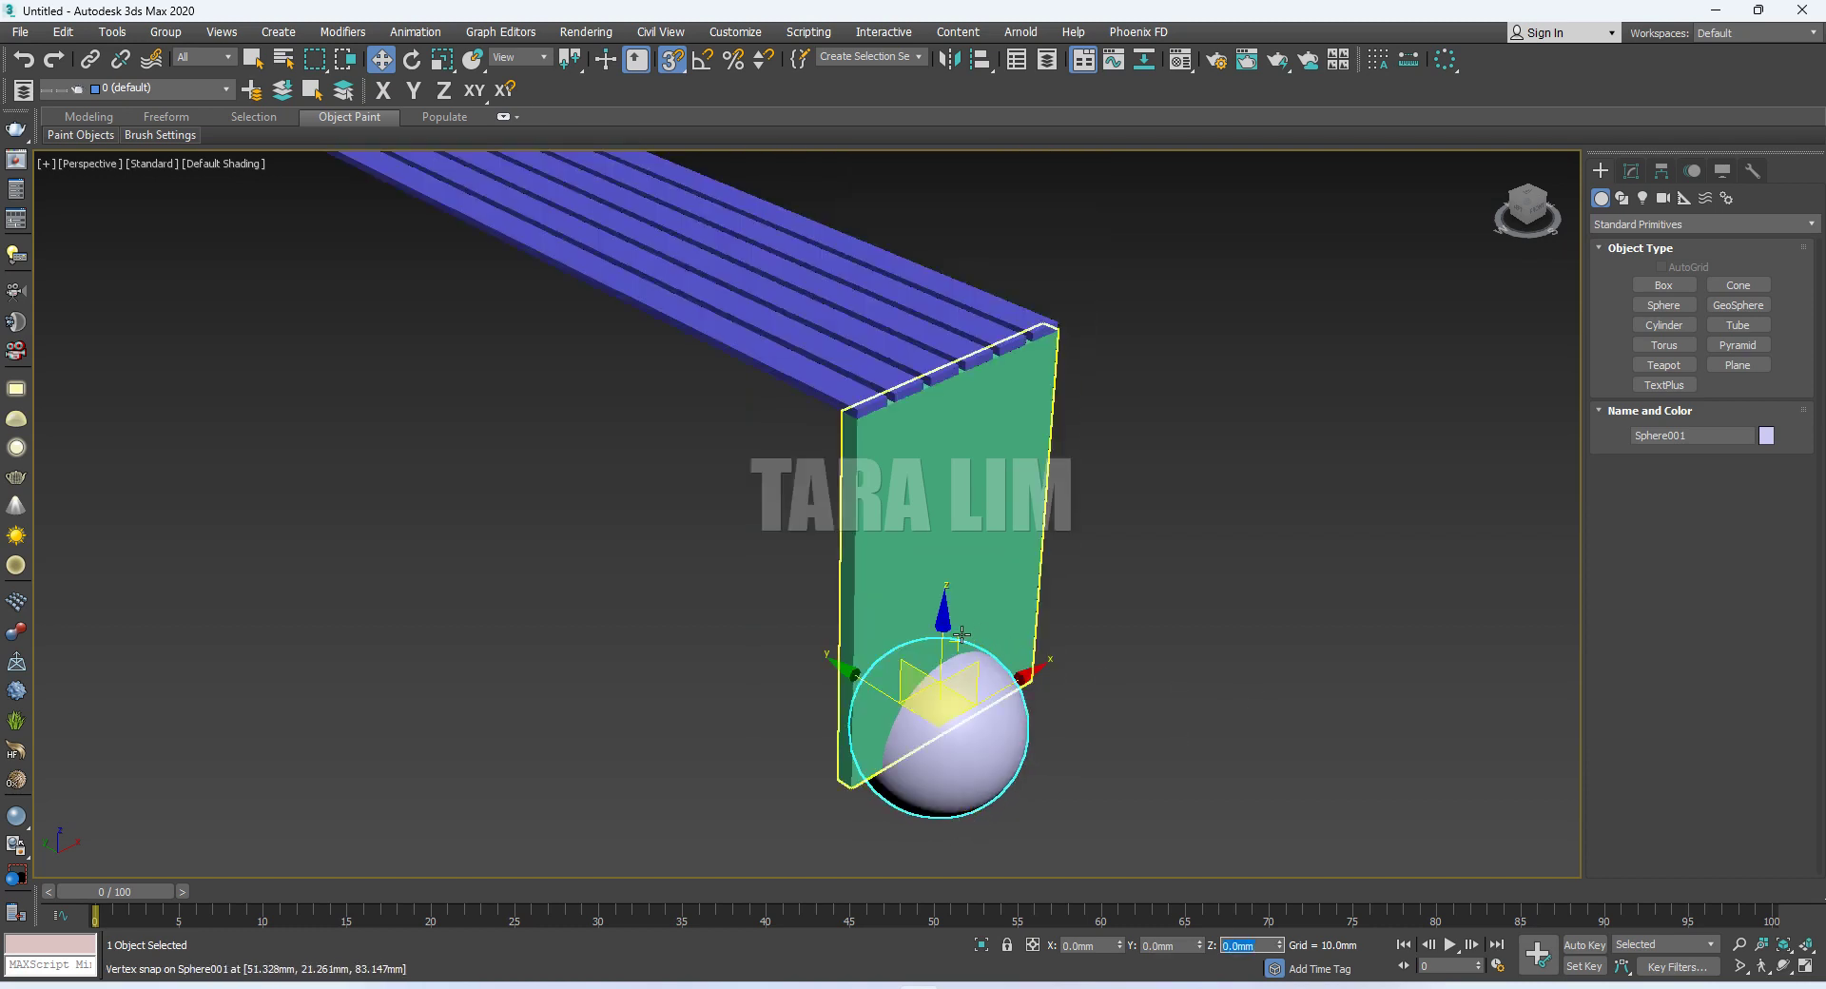
{"action": "left_click_drag", "start_coordinate": [957, 632], "coordinate": [944, 548], "text": "shift"}
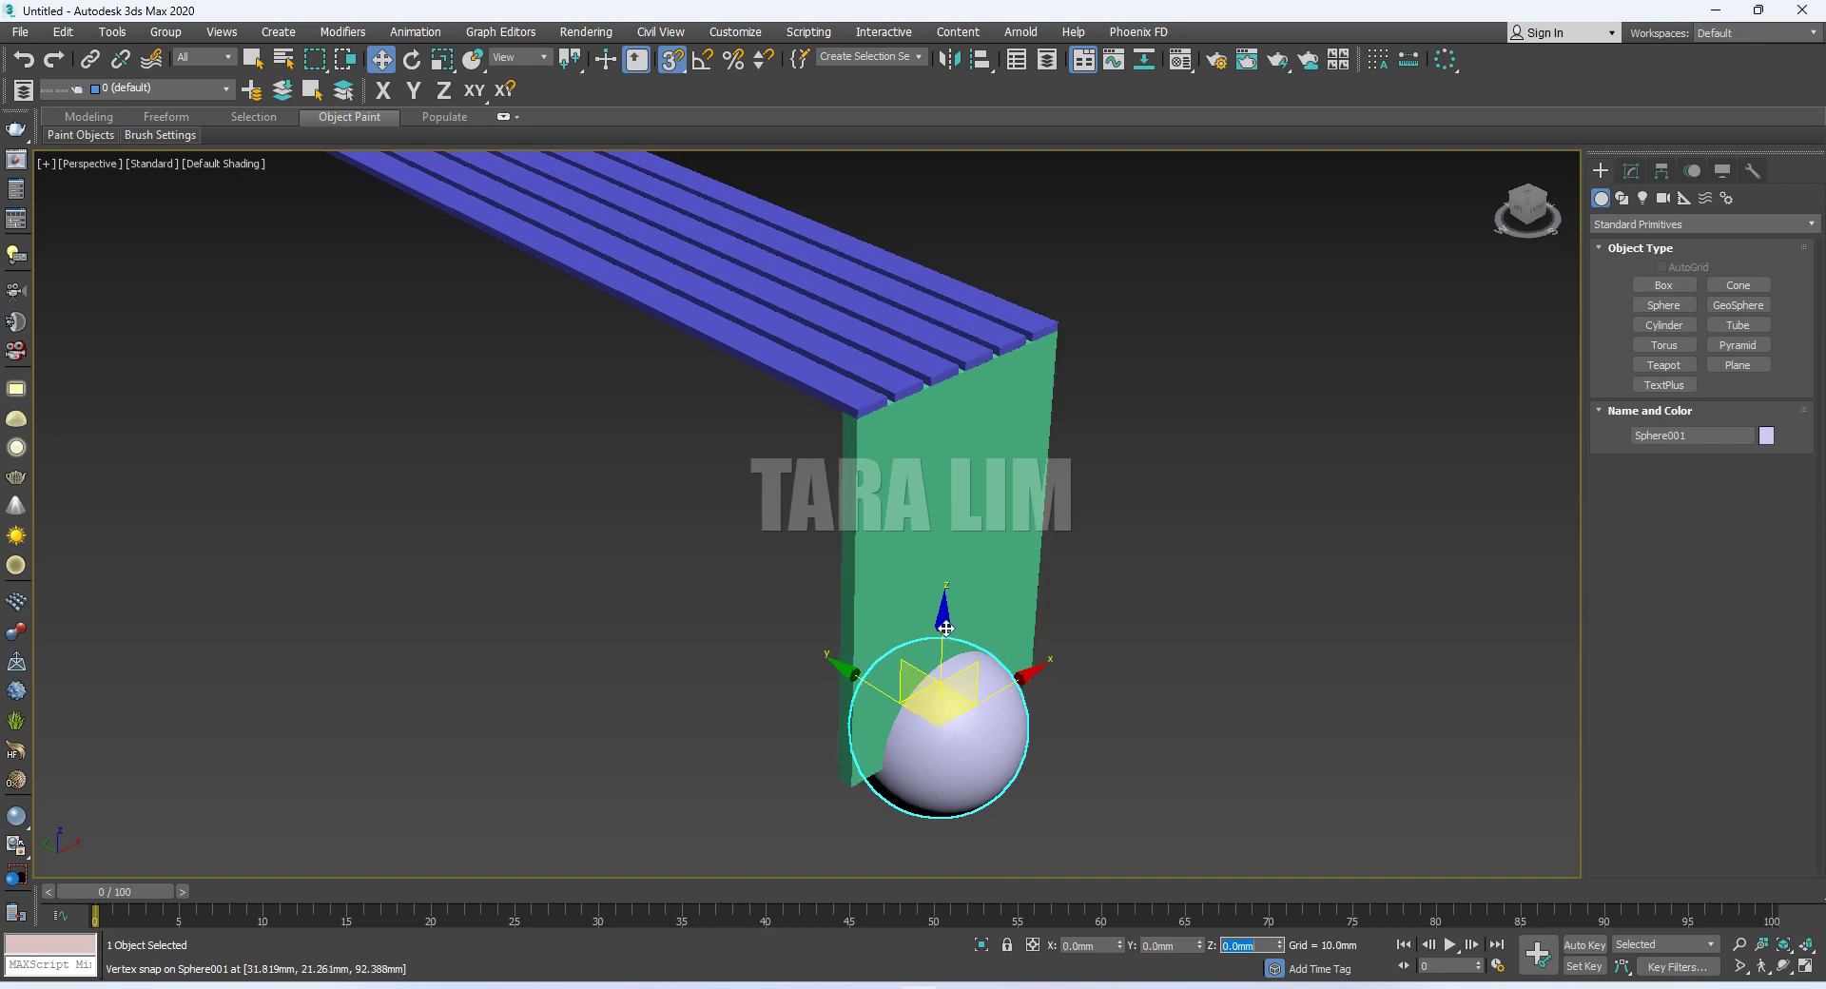
{"action": "right_click", "coordinate": [944, 548]}
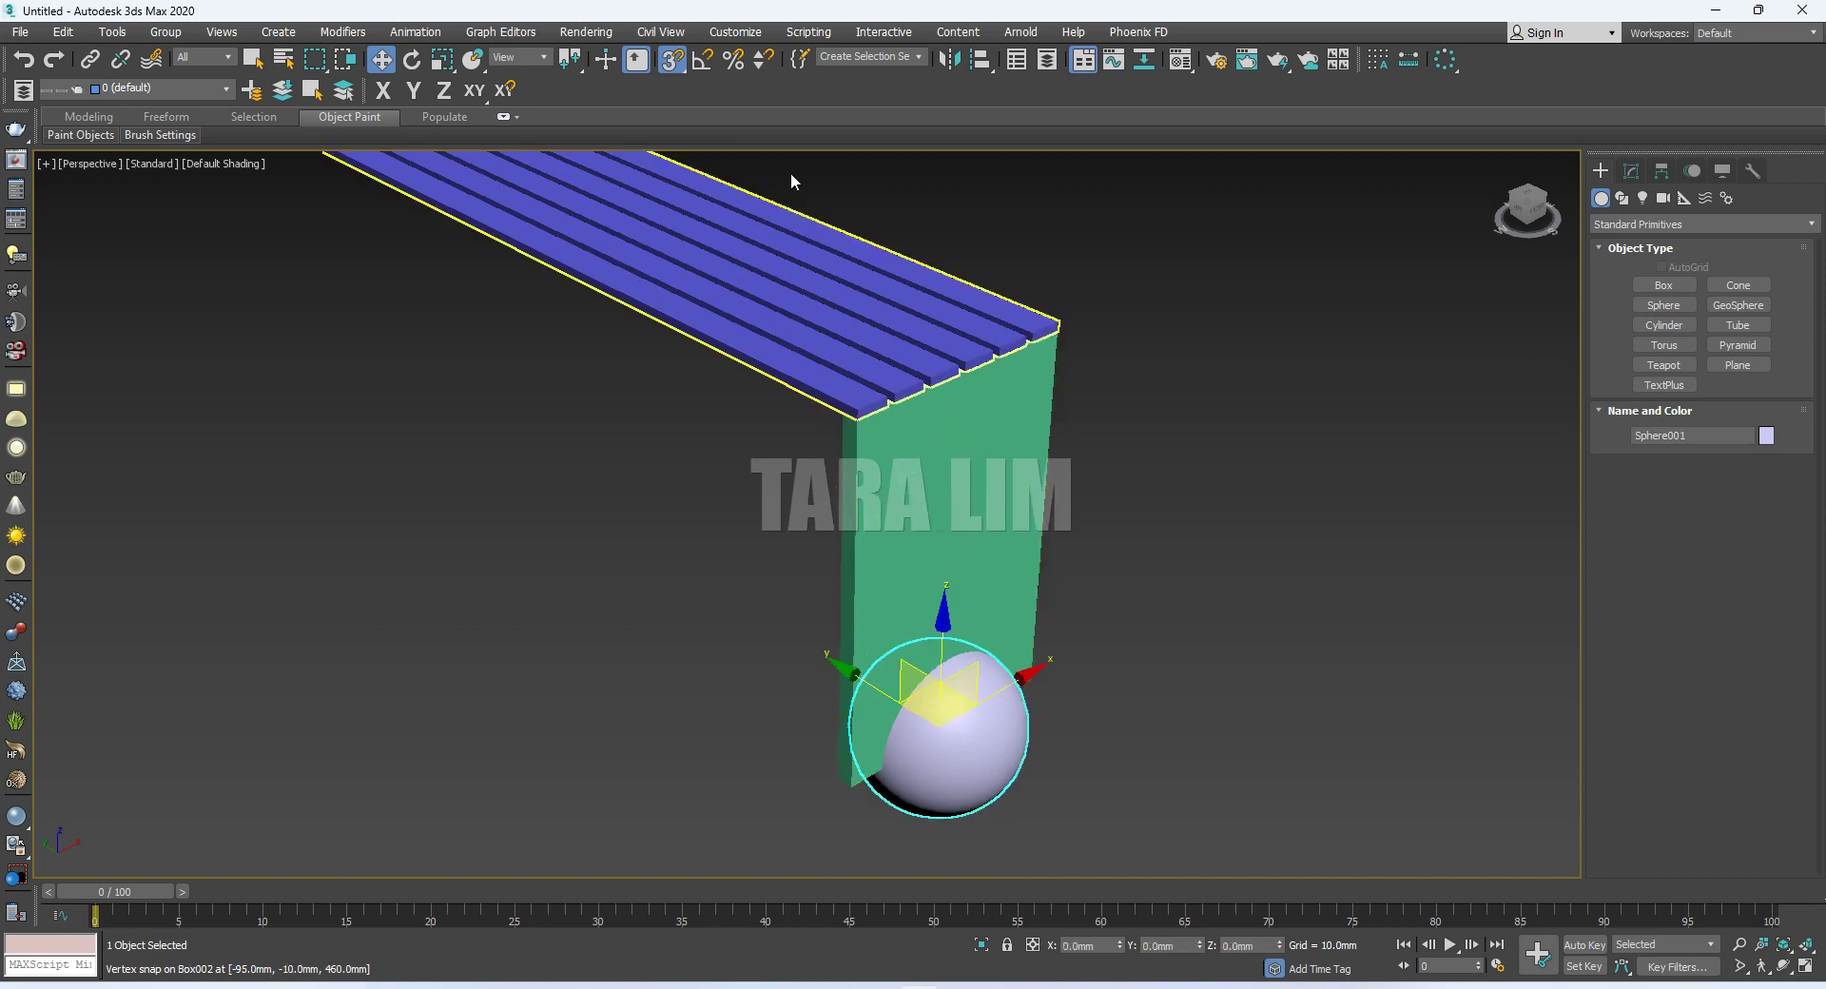
{"action": "left_click", "coordinate": [660, 69]}
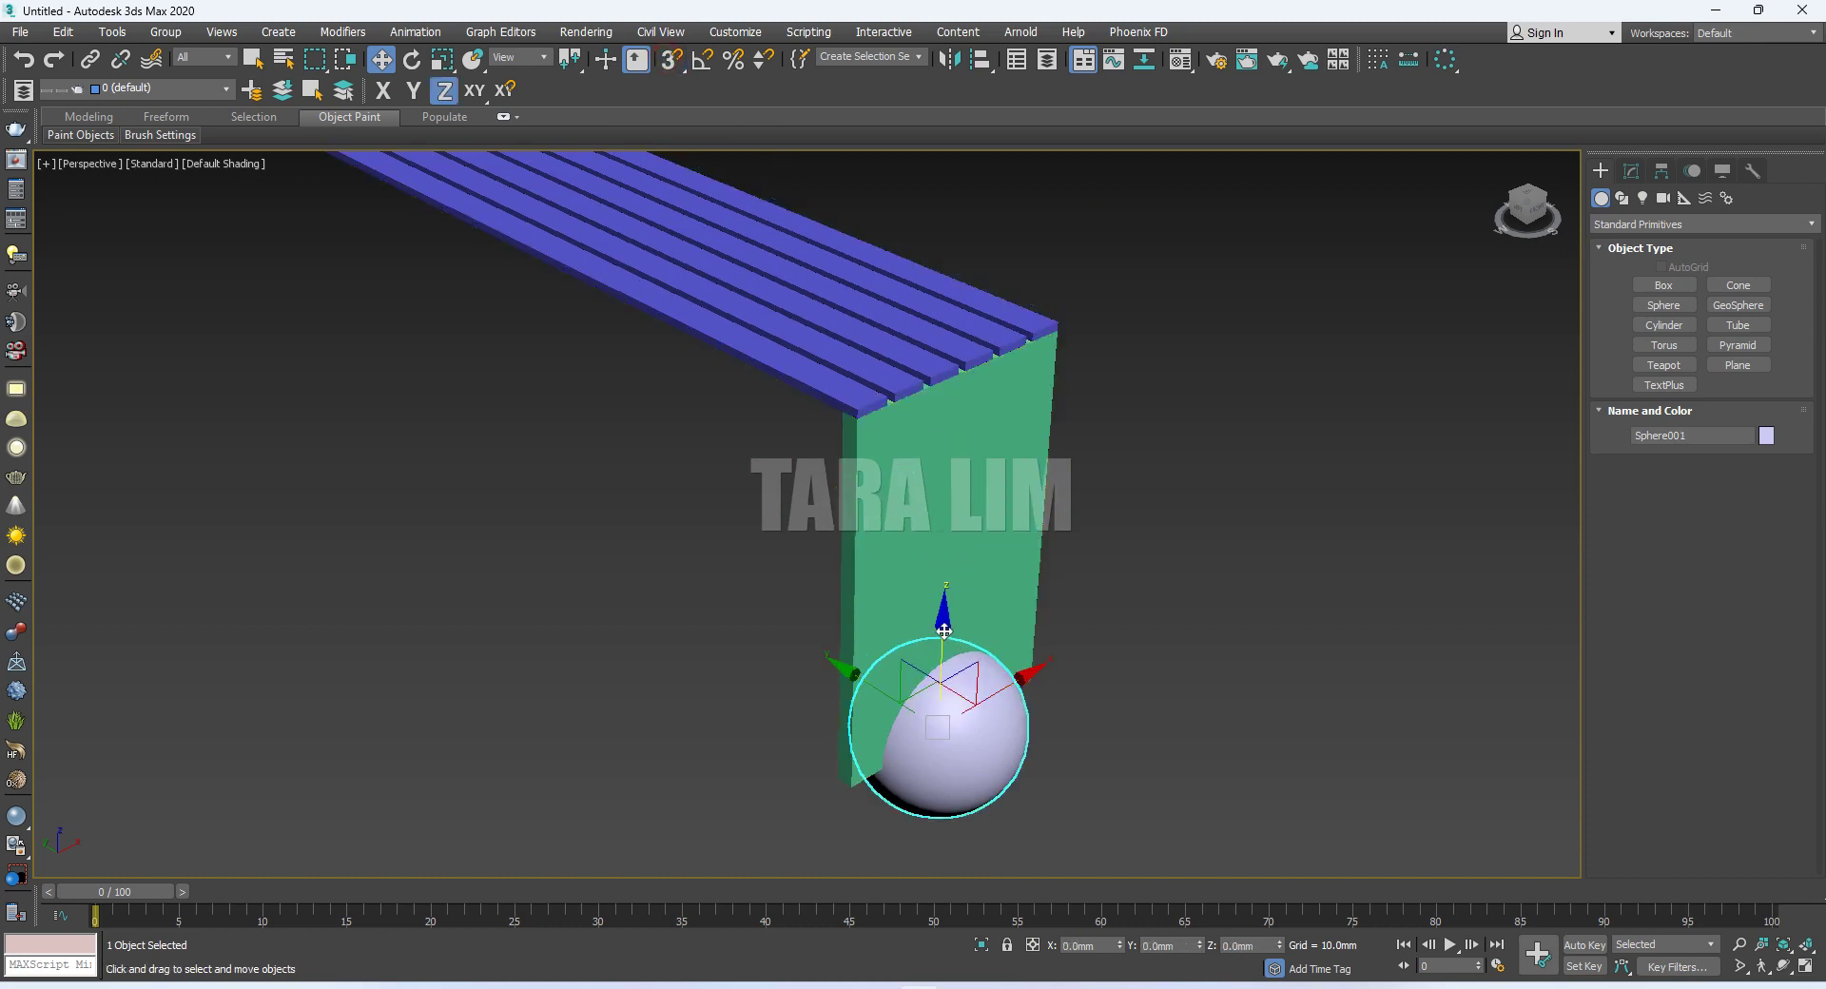
Clone the sphere and place the copy at Z 225 mm, X 145 mm
{"action": "left_click_drag", "start_coordinate": [945, 631], "coordinate": [940, 472], "text": "shift"}
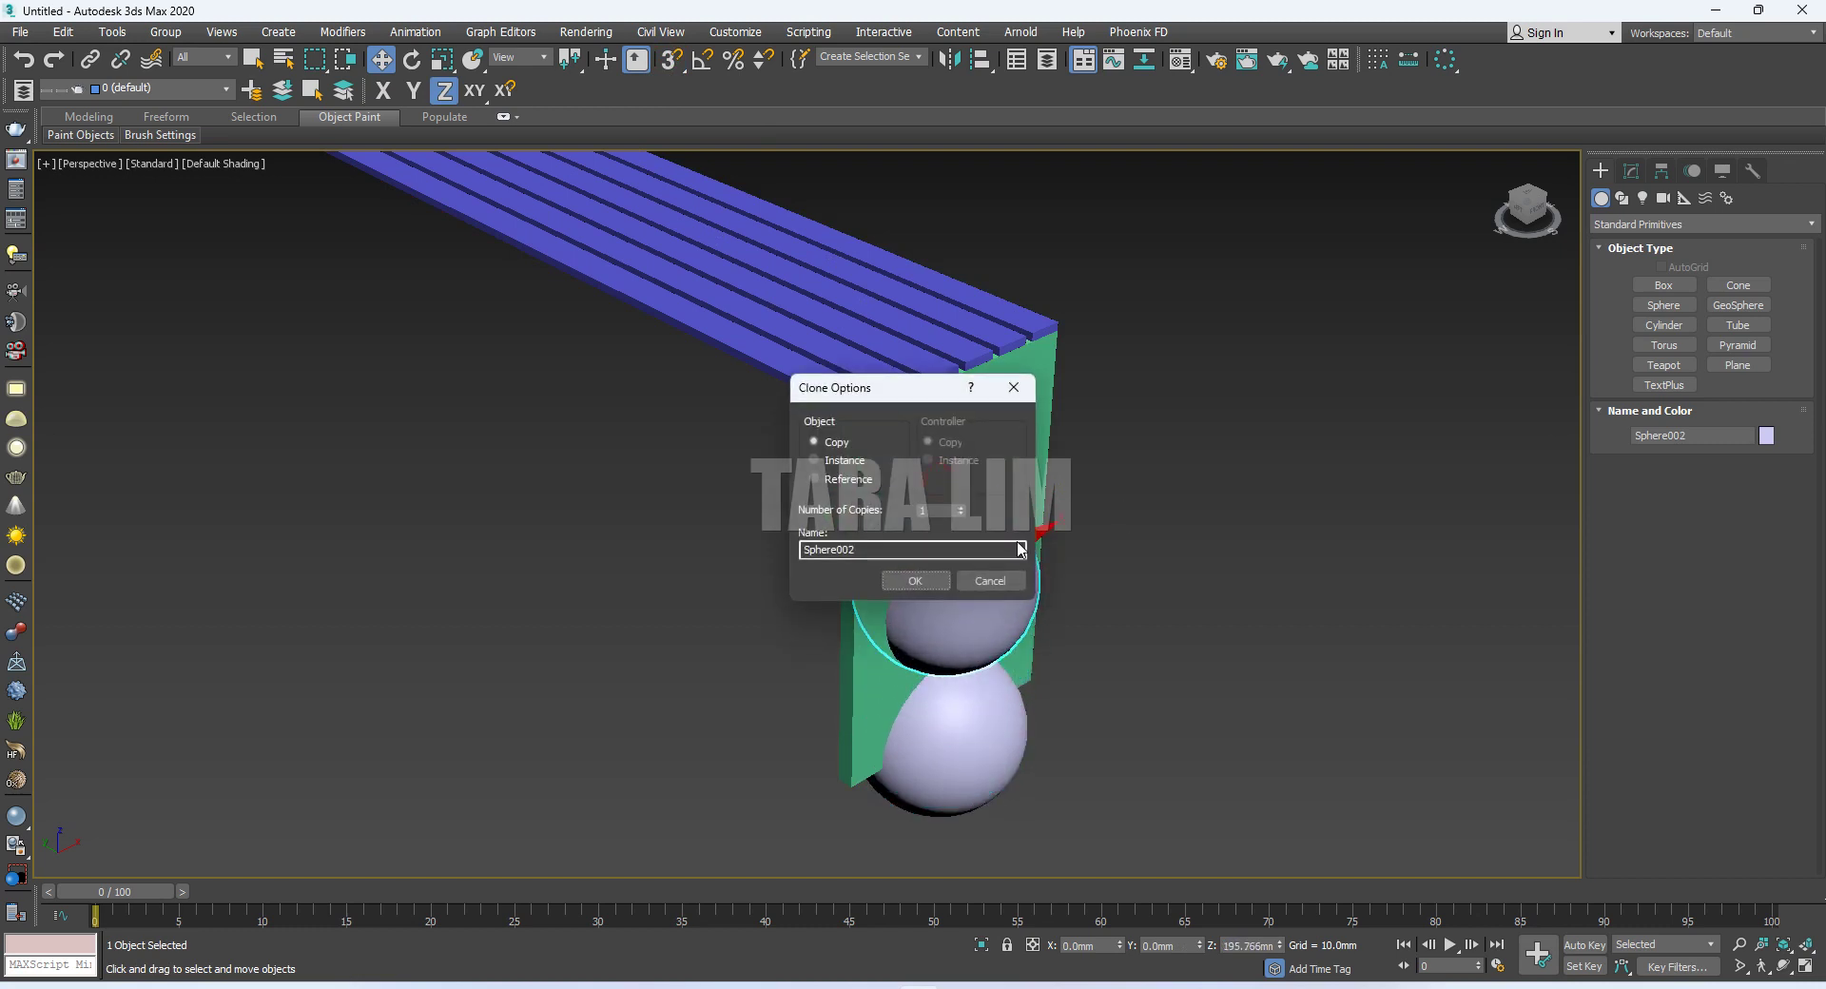
{"action": "left_click", "coordinate": [916, 580]}
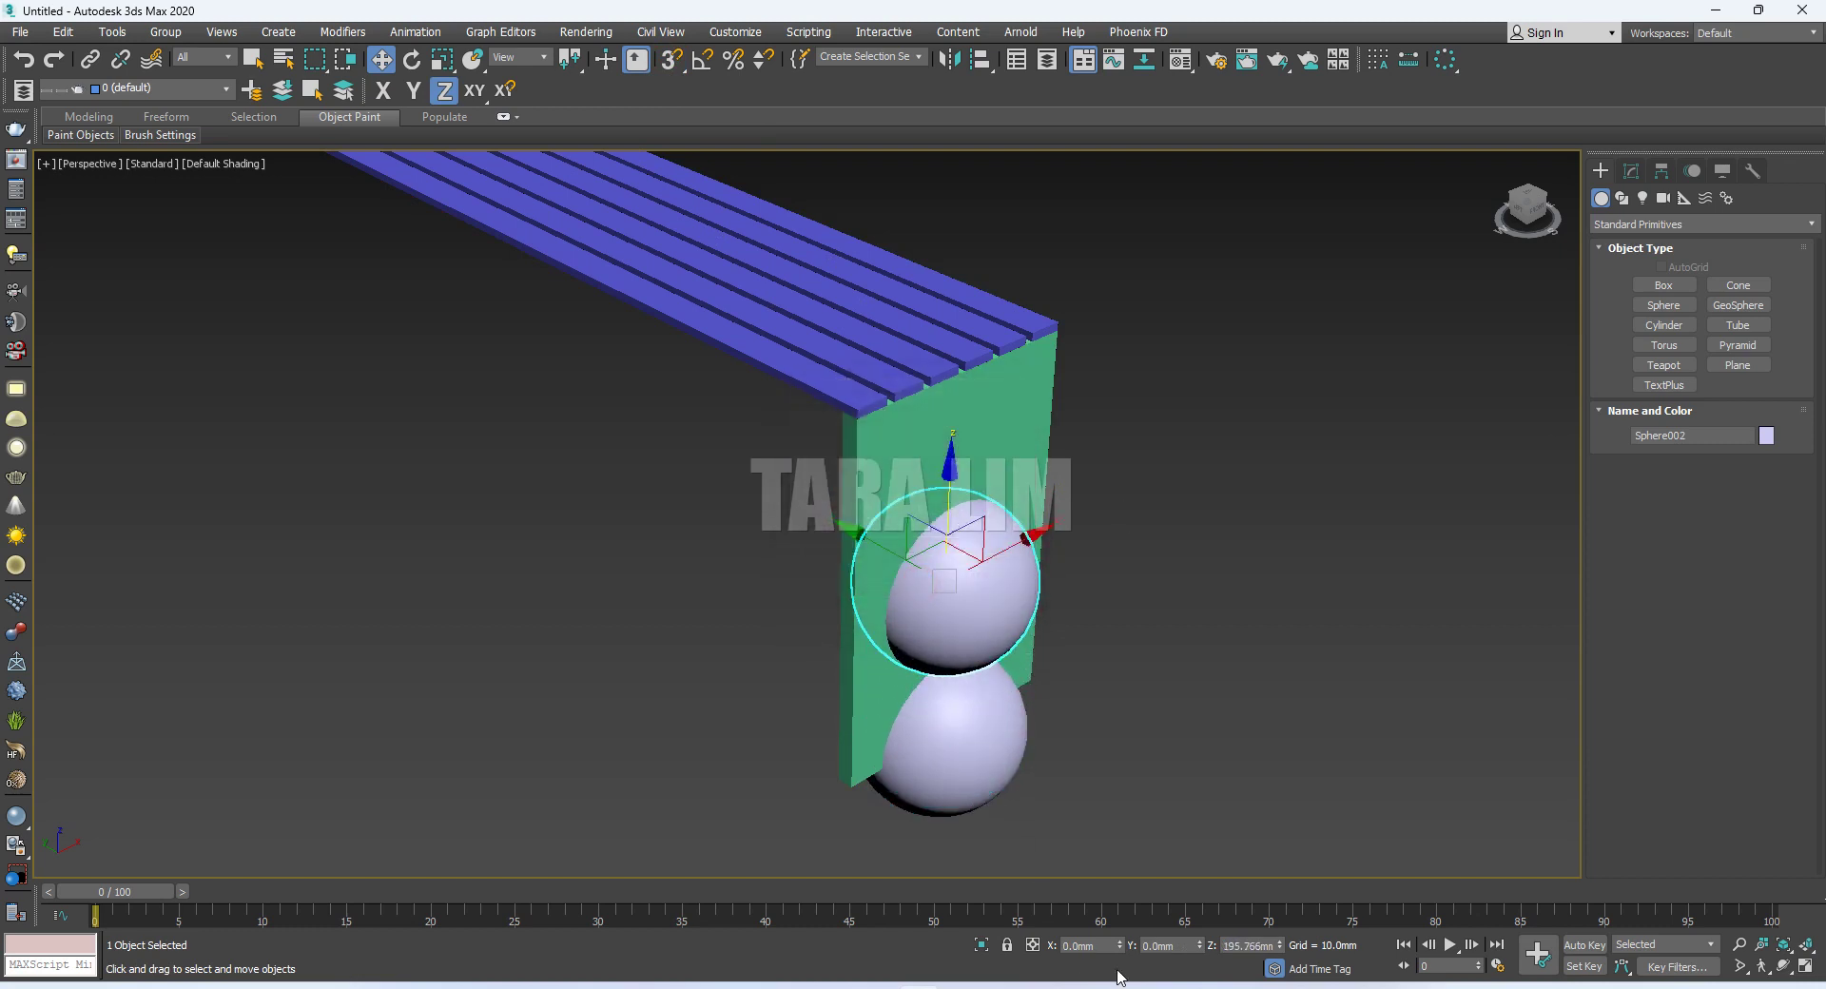
{"action": "double_click", "coordinate": [1244, 944]}
{"action": "type", "text": "225"}
{"action": "key", "text": "Return"}
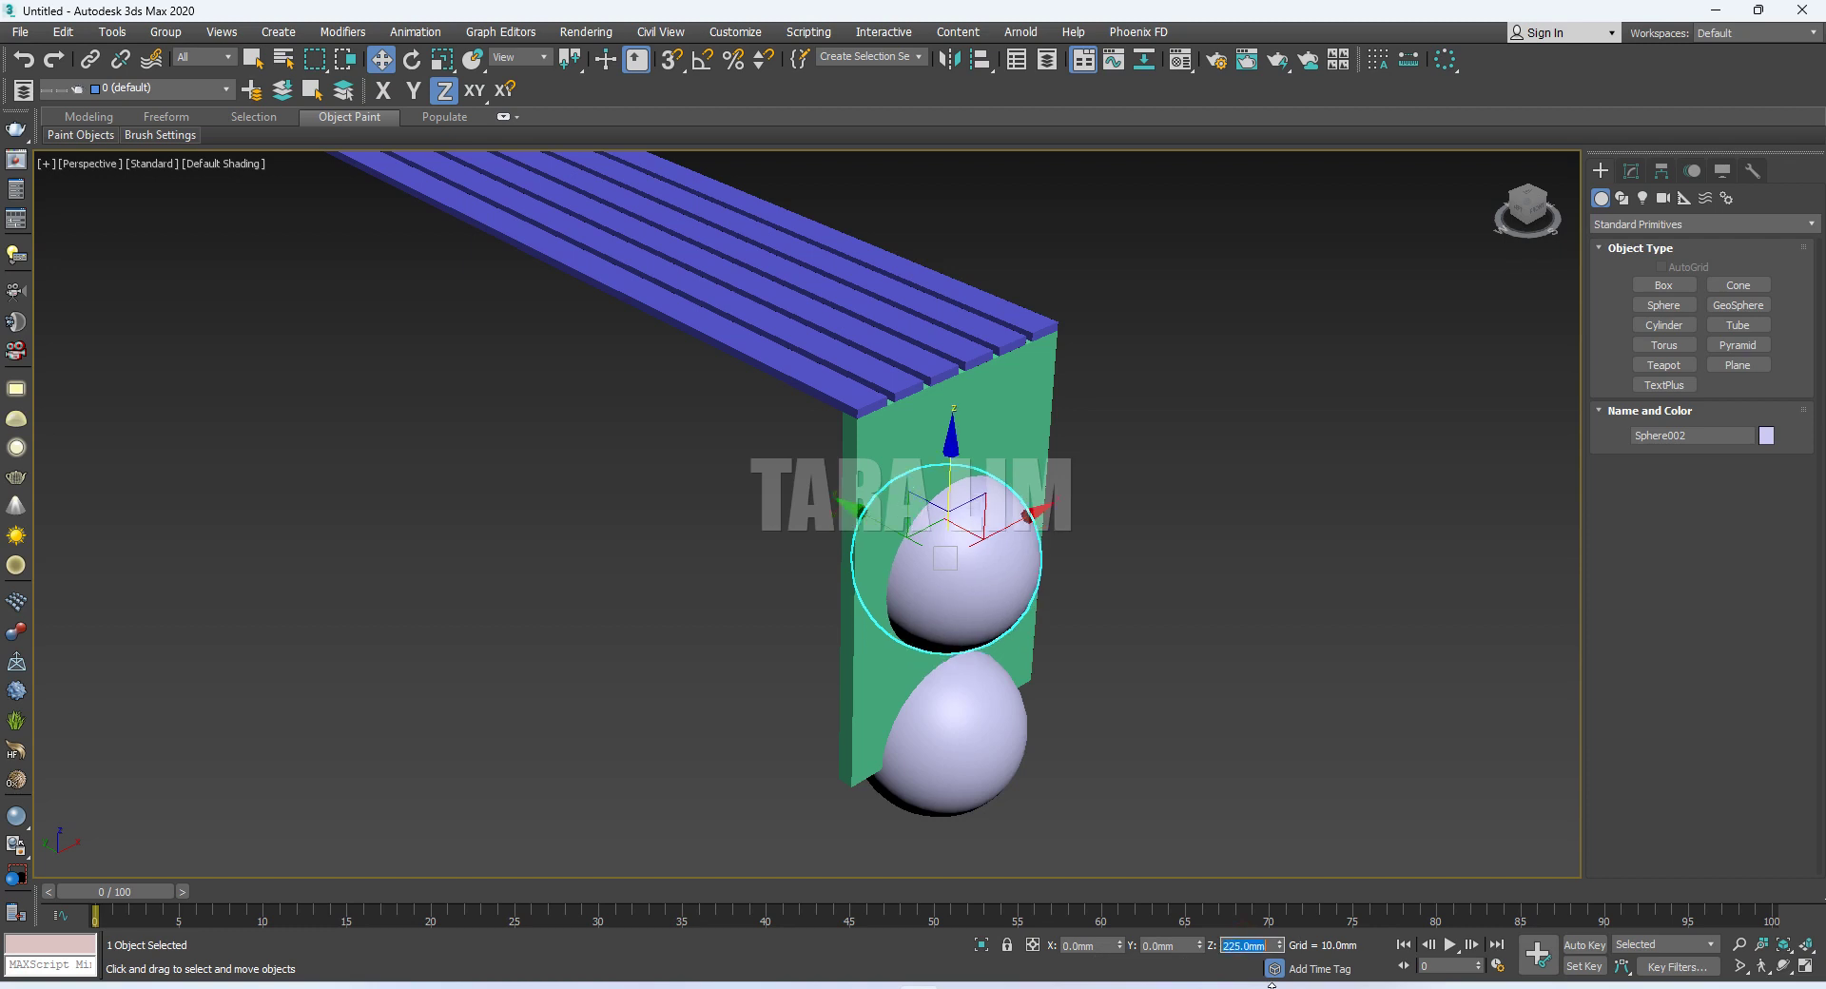
{"action": "left_click_drag", "start_coordinate": [1039, 512], "coordinate": [1144, 469]}
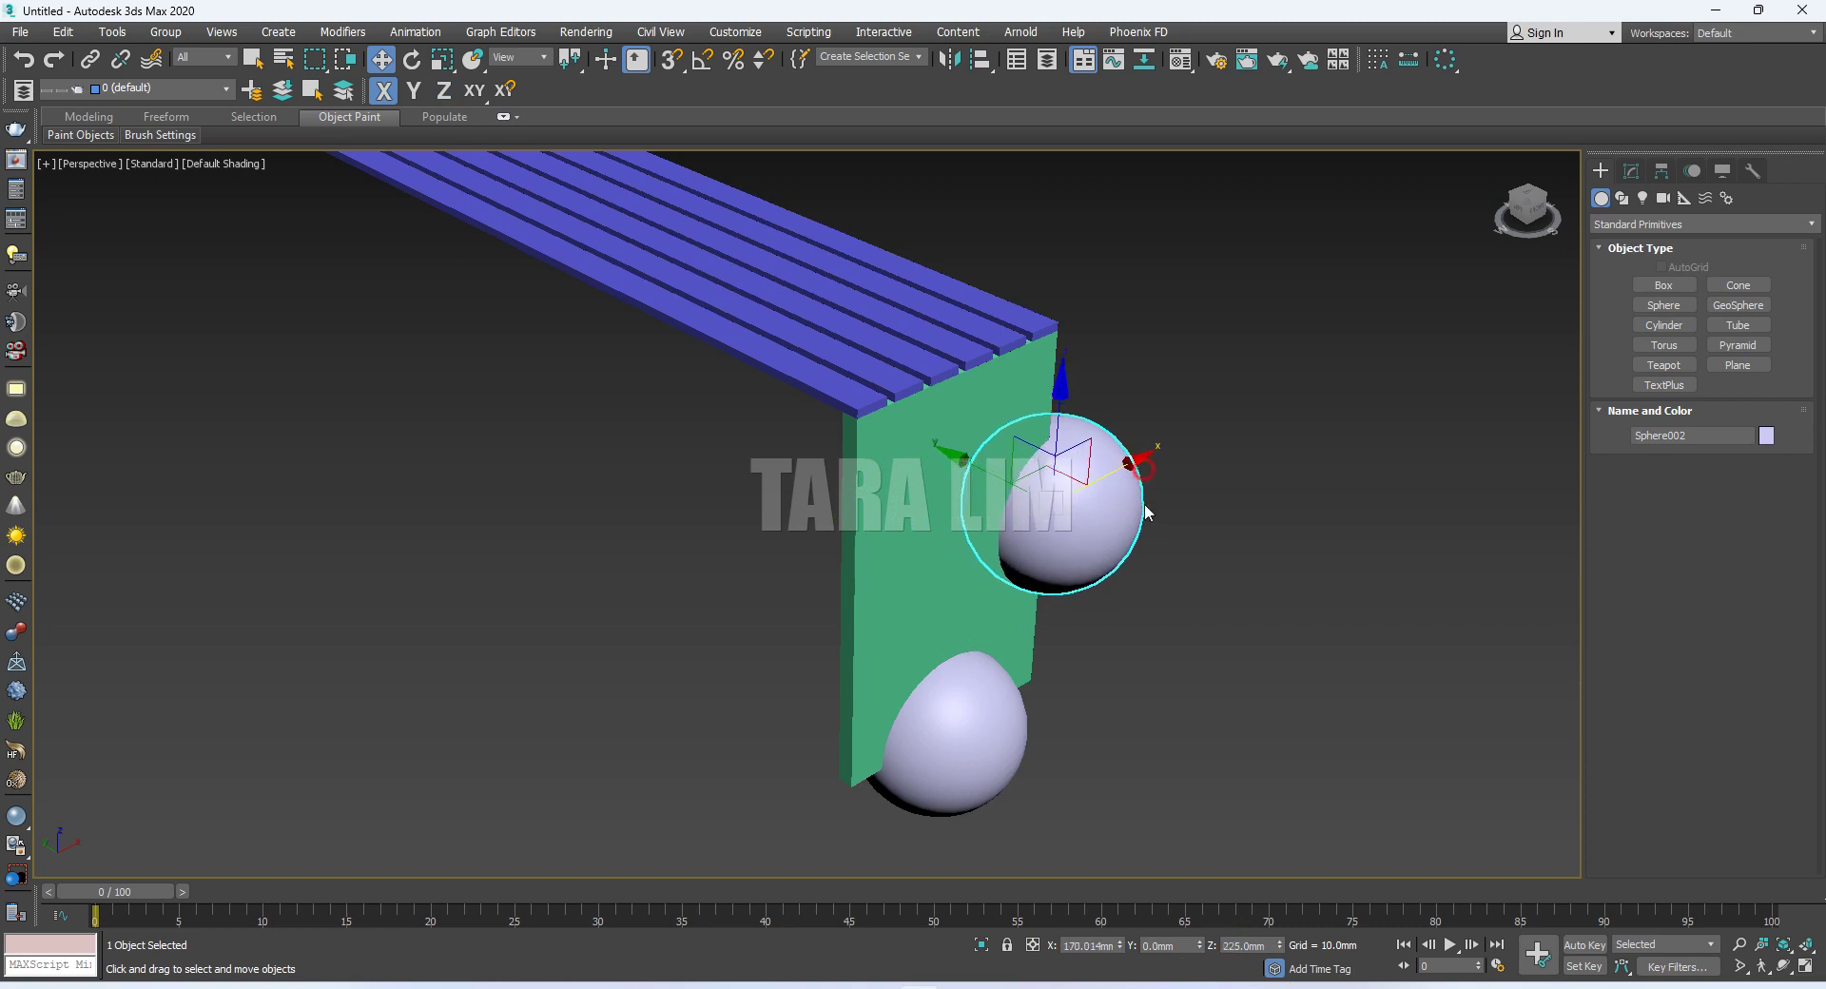
{"action": "mouse_move", "coordinate": [1170, 981]}
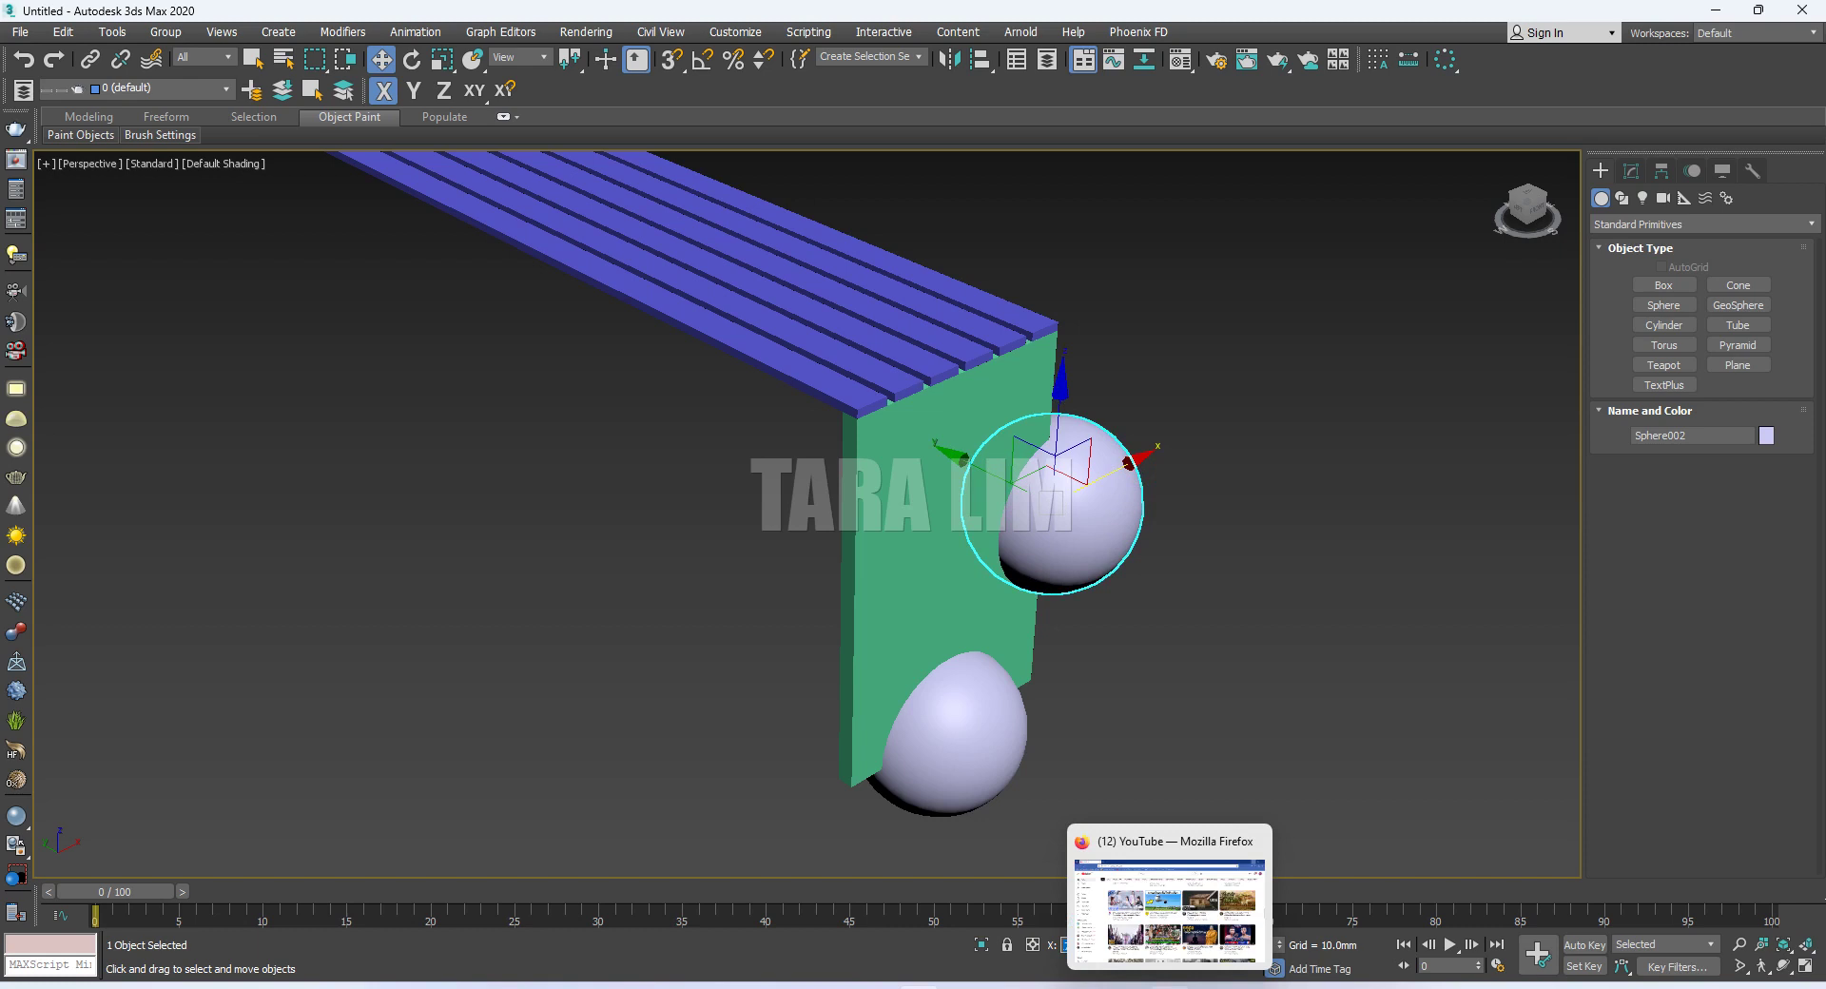
{"action": "type", "text": "145"}
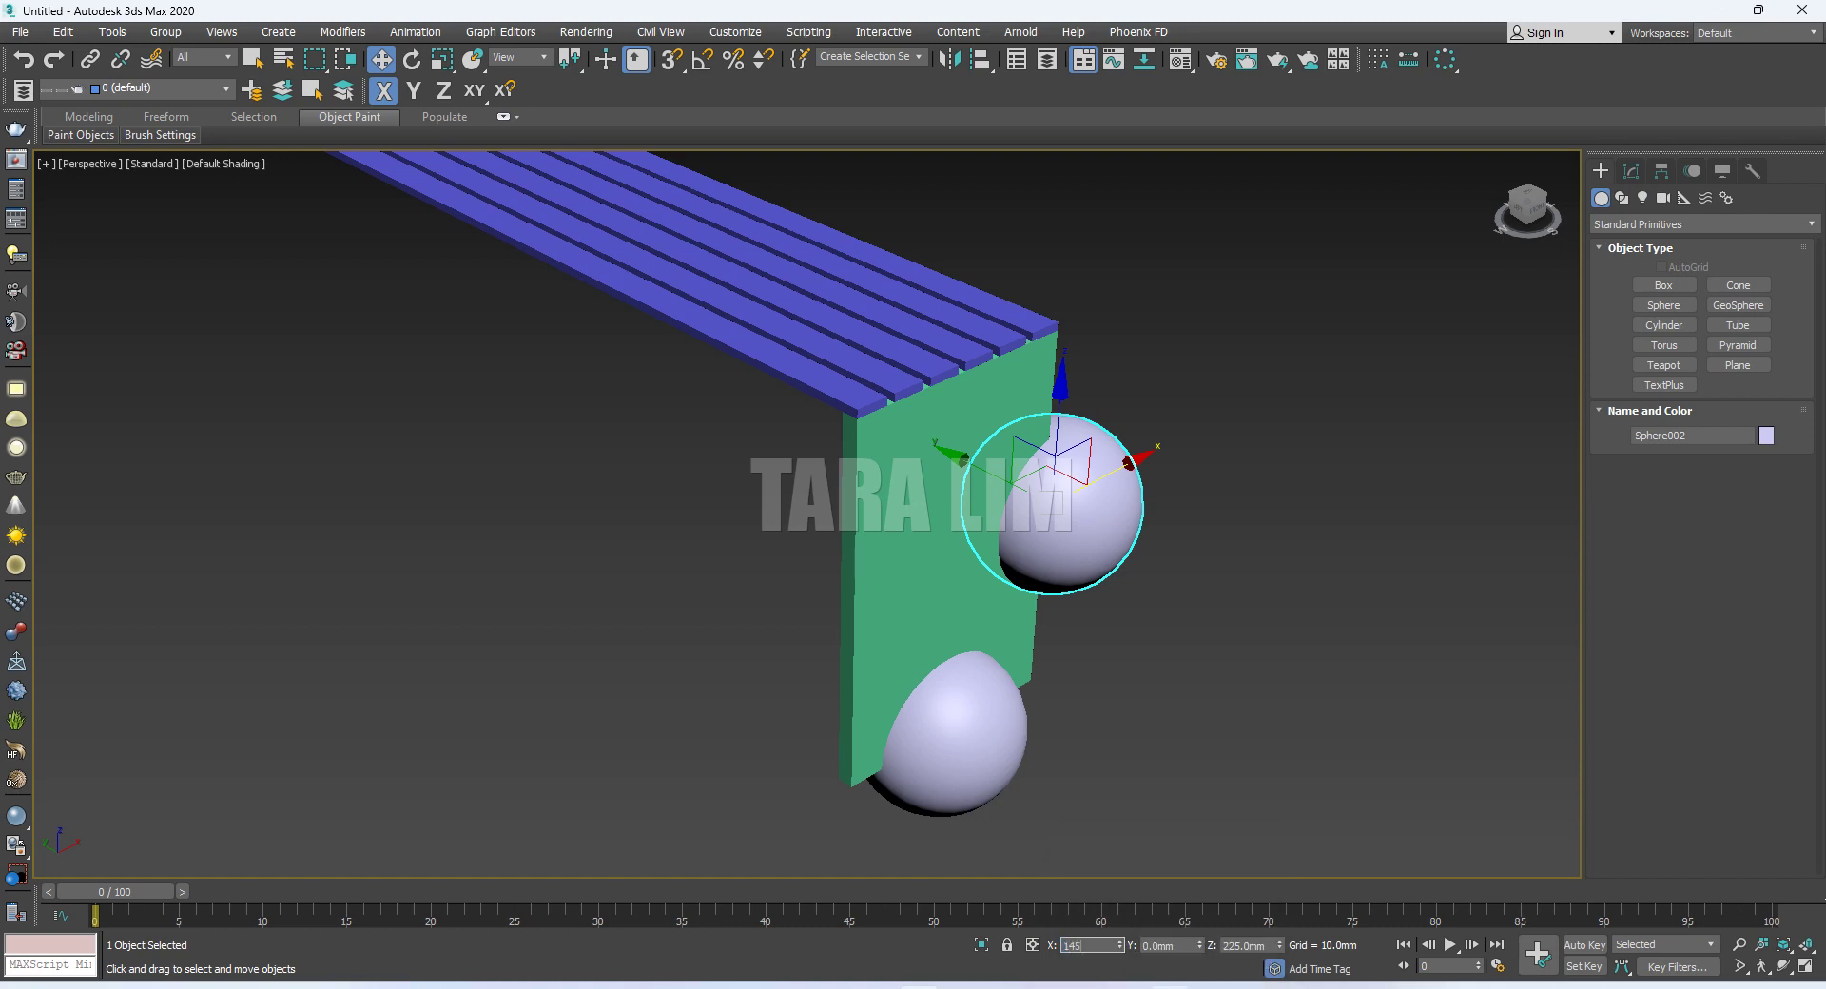
{"action": "key", "text": "Return"}
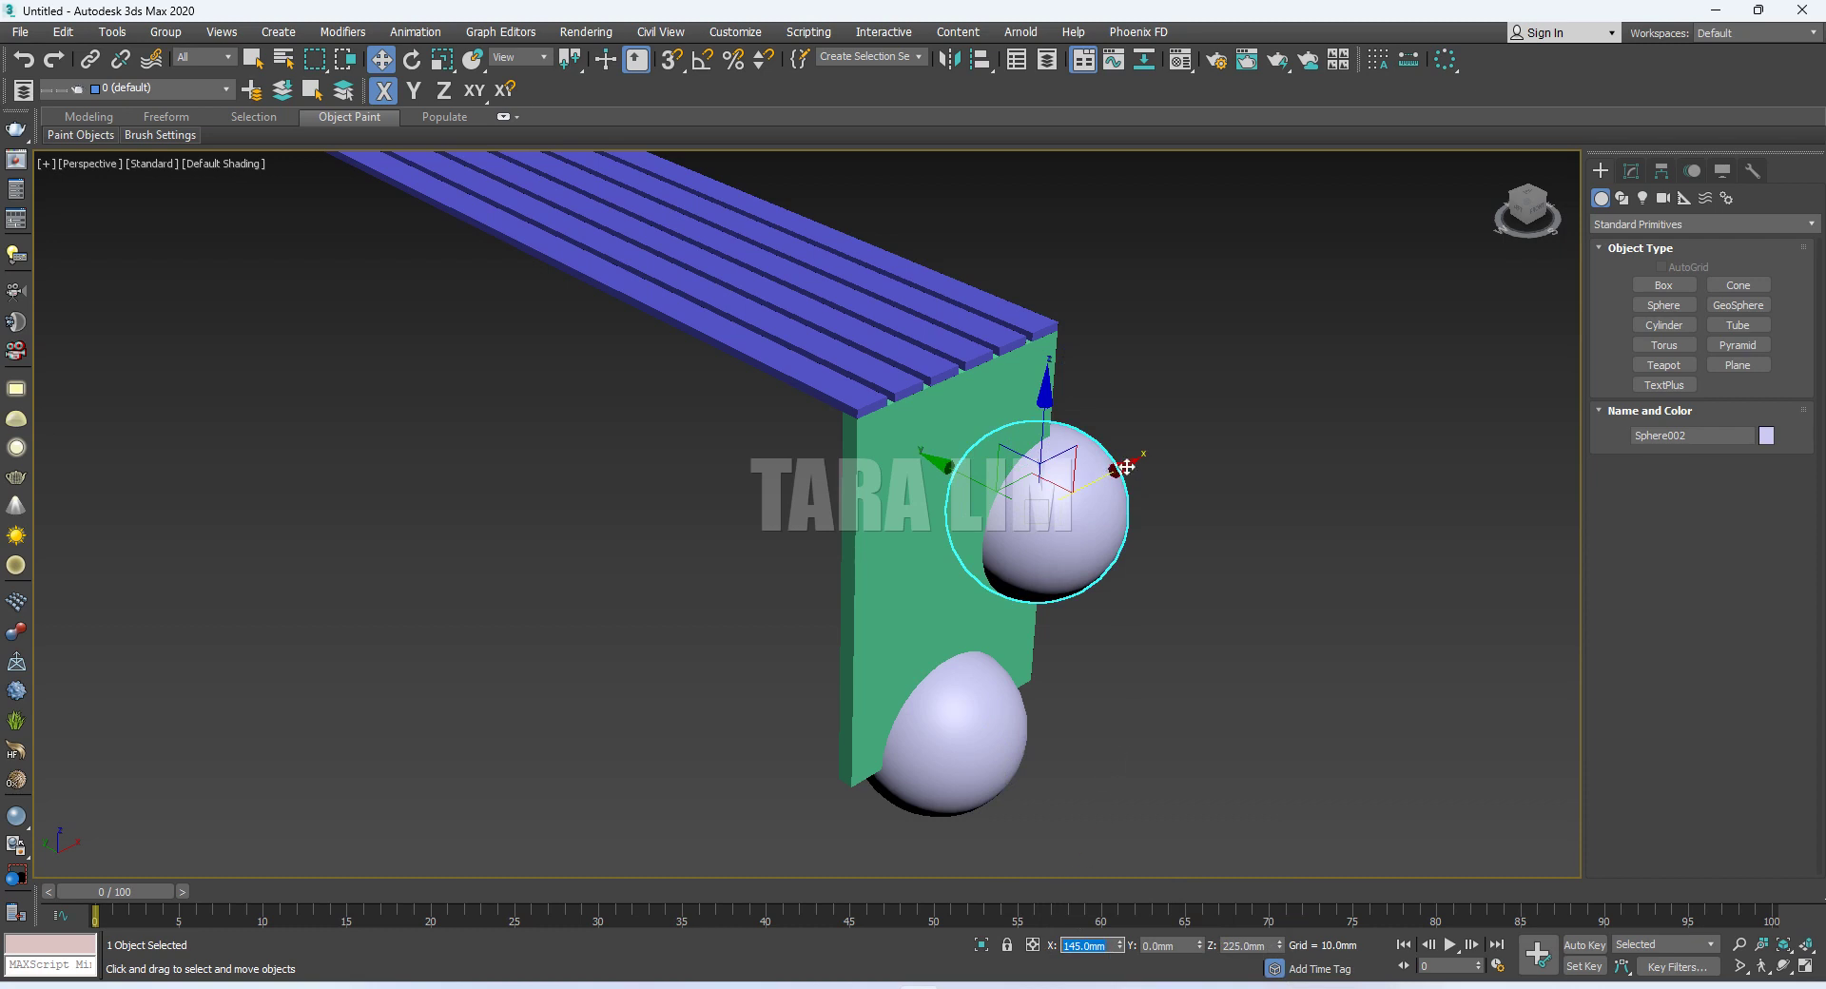
Clone that sphere to the panel's other side as Sphere003 at X -145 mm
{"action": "left_click_drag", "start_coordinate": [1129, 465], "coordinate": [971, 548], "text": "shift"}
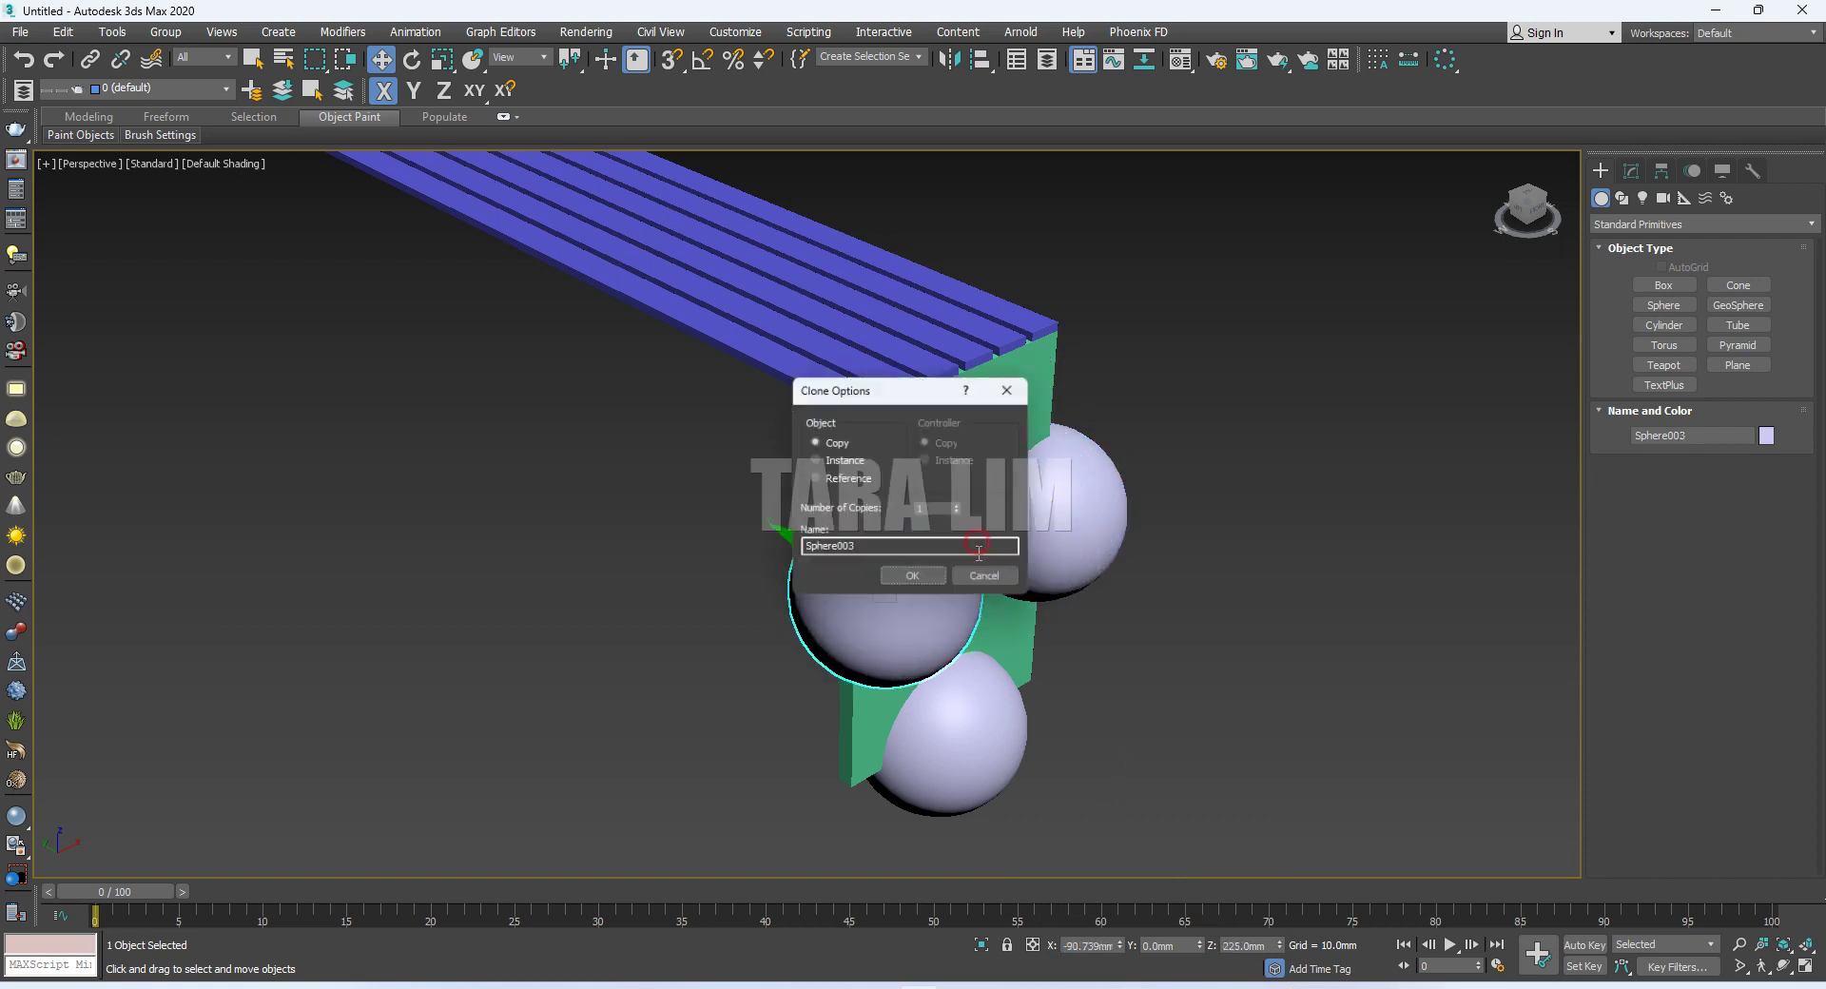
{"action": "left_click", "coordinate": [915, 580]}
{"action": "double_click", "coordinate": [1087, 946]}
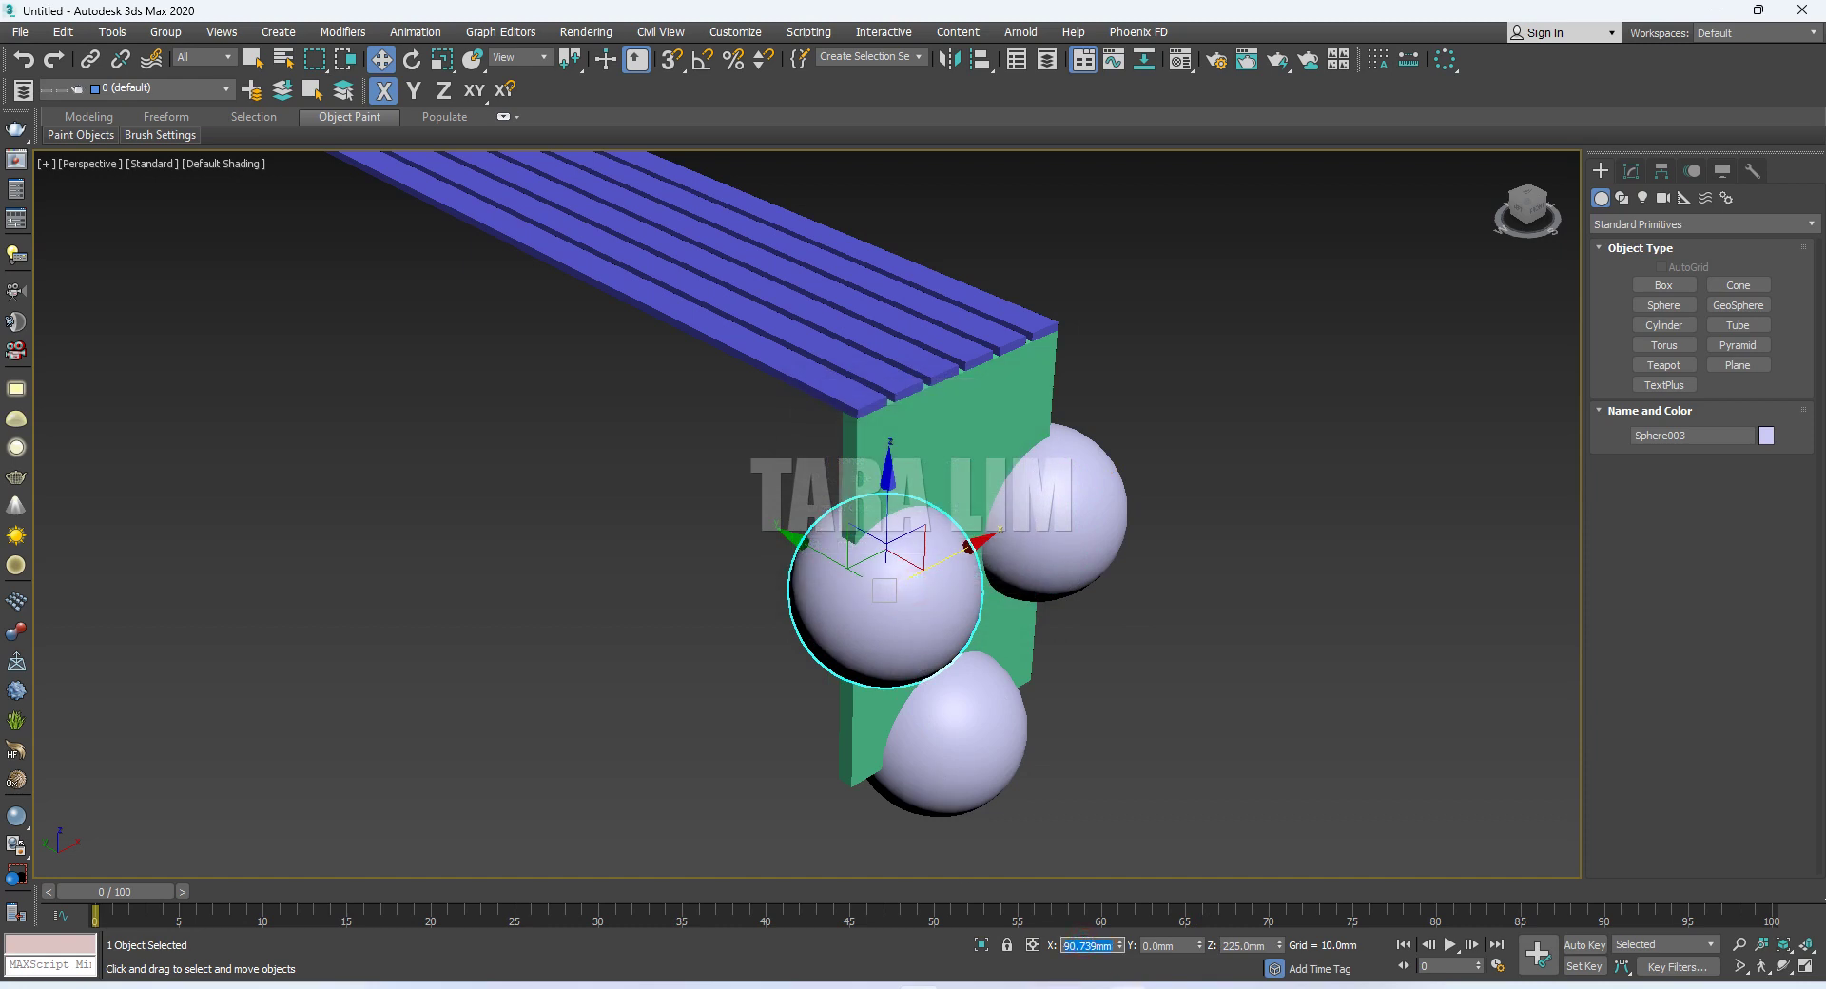
{"action": "type", "text": "-"}
{"action": "key", "text": "Return"}
{"action": "type", "text": "-1"}
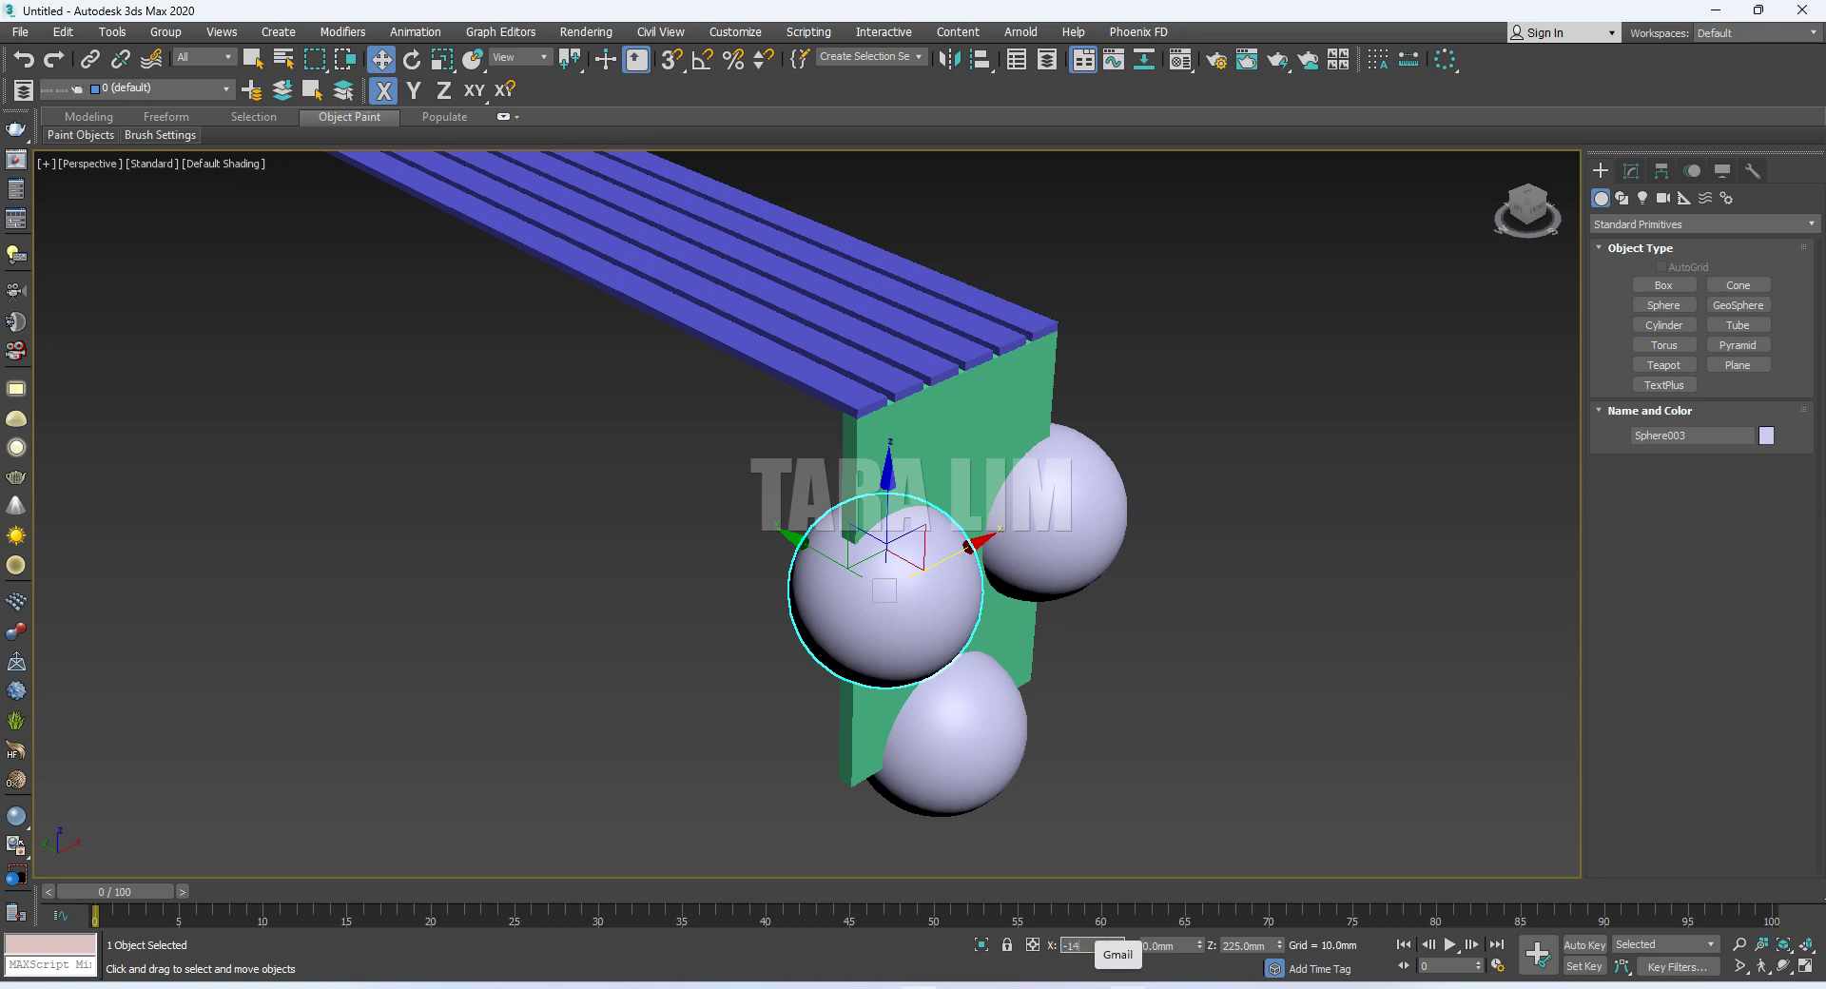
{"action": "key", "text": "Return"}
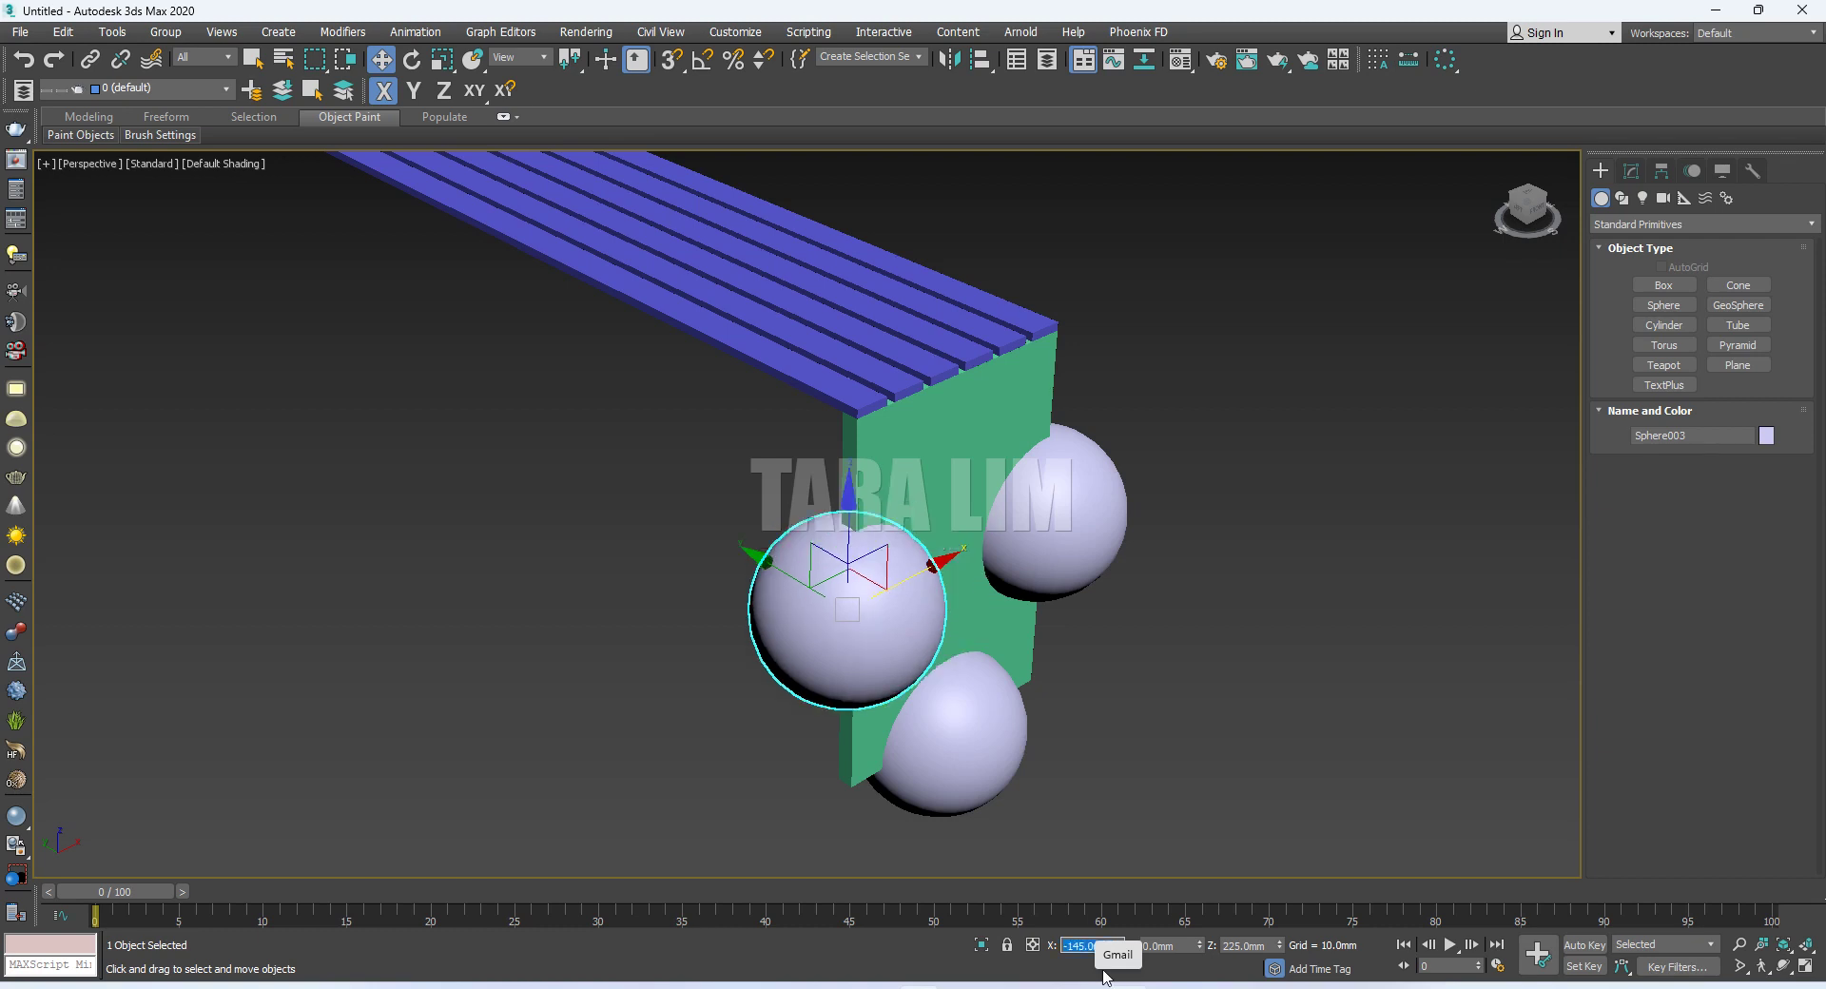
Select the green end panel and start a ProBoolean compound object on it
{"action": "left_click", "coordinate": [1194, 664]}
{"action": "left_click", "coordinate": [936, 468]}
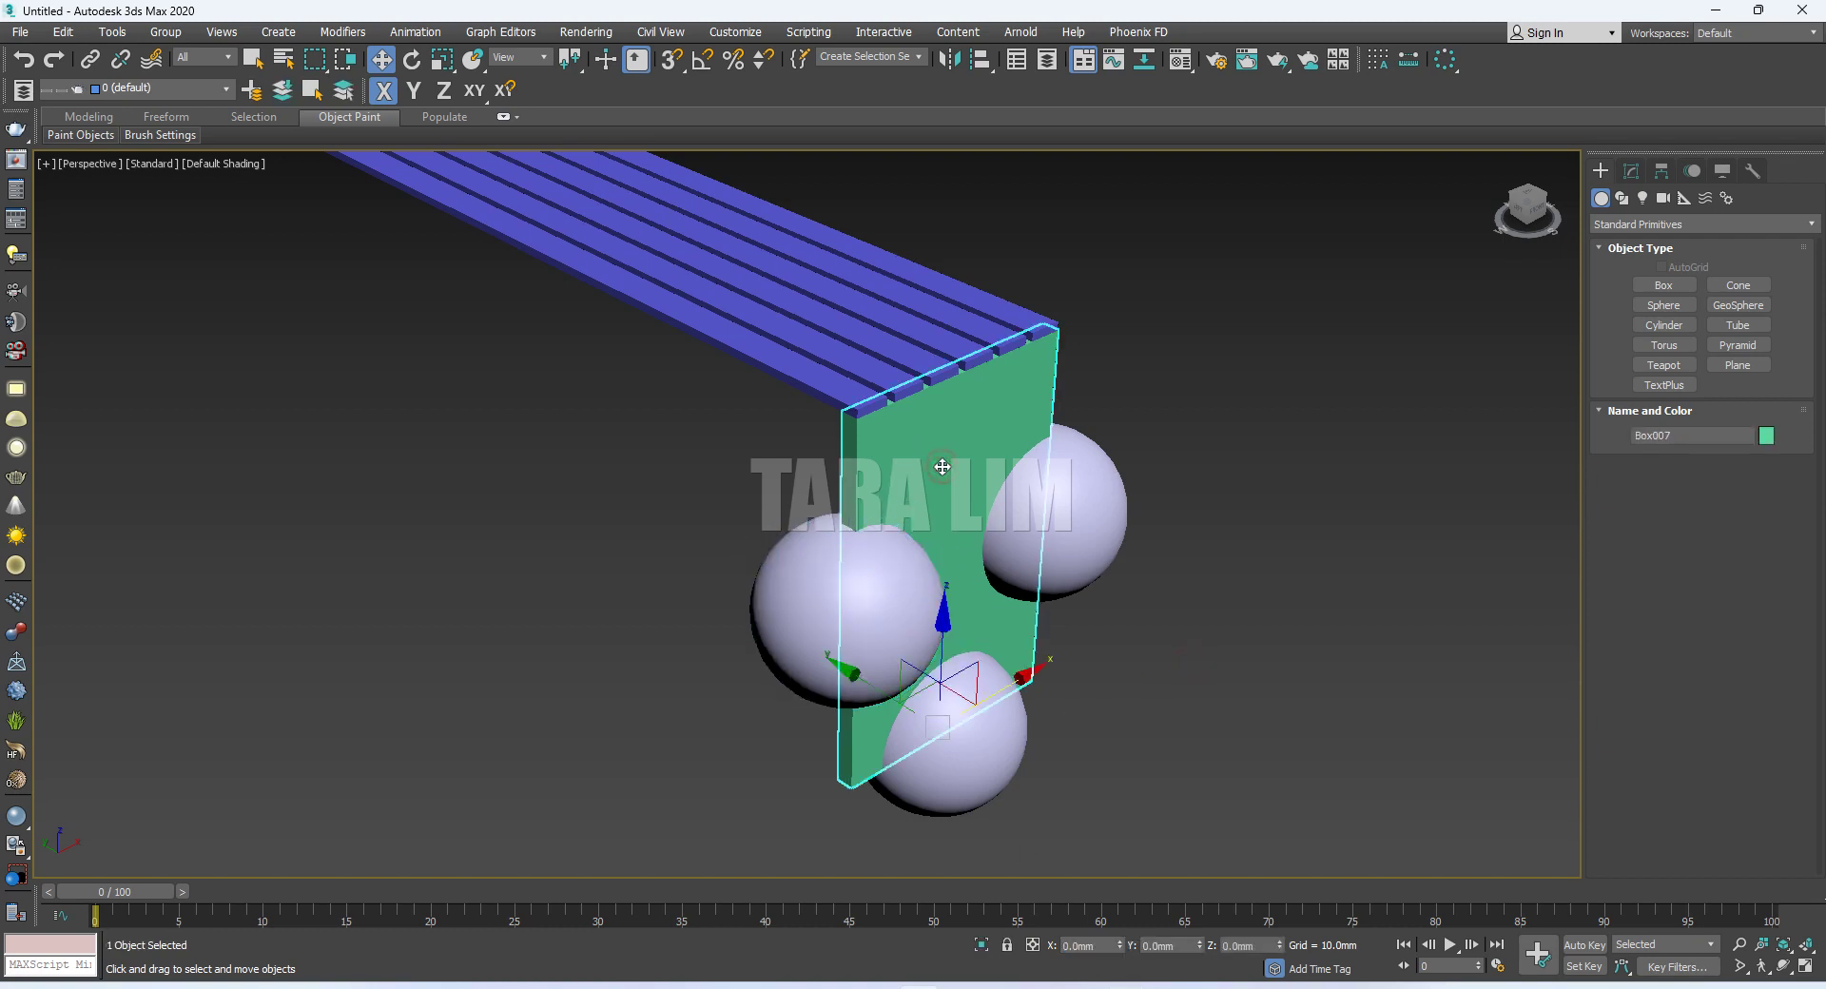
{"action": "left_click", "coordinate": [1783, 223]}
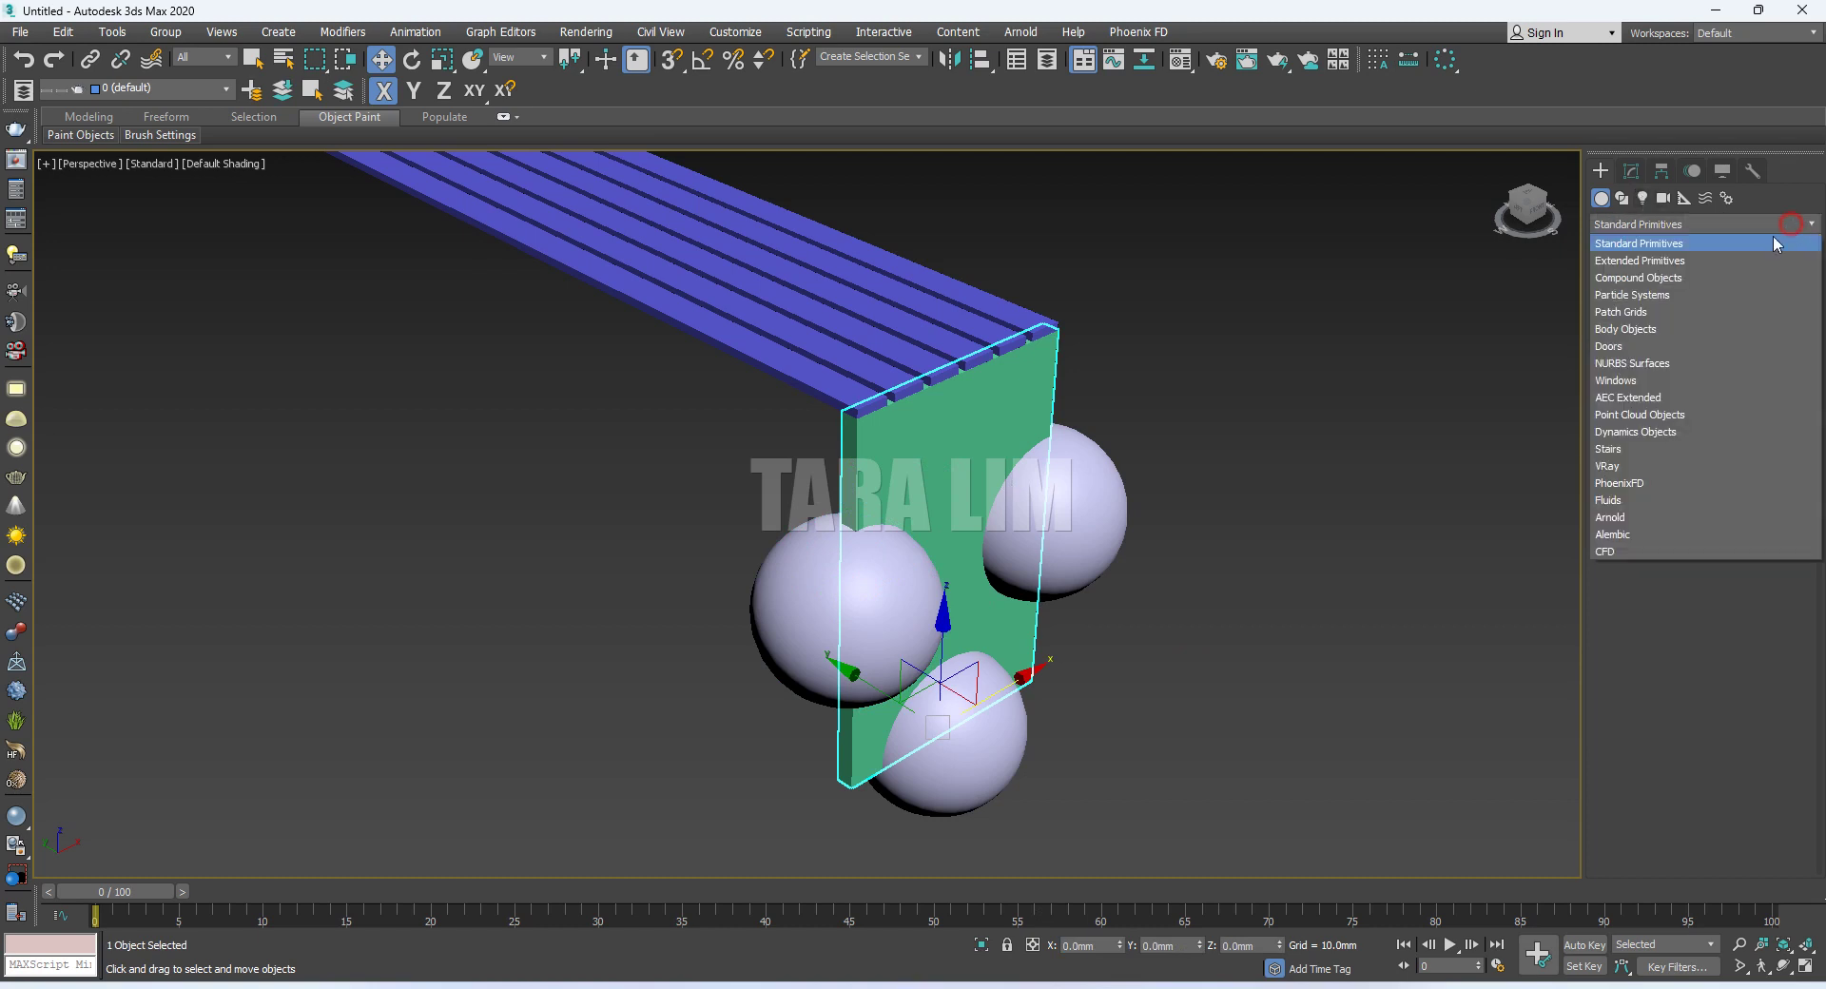
{"action": "left_click", "coordinate": [1655, 281]}
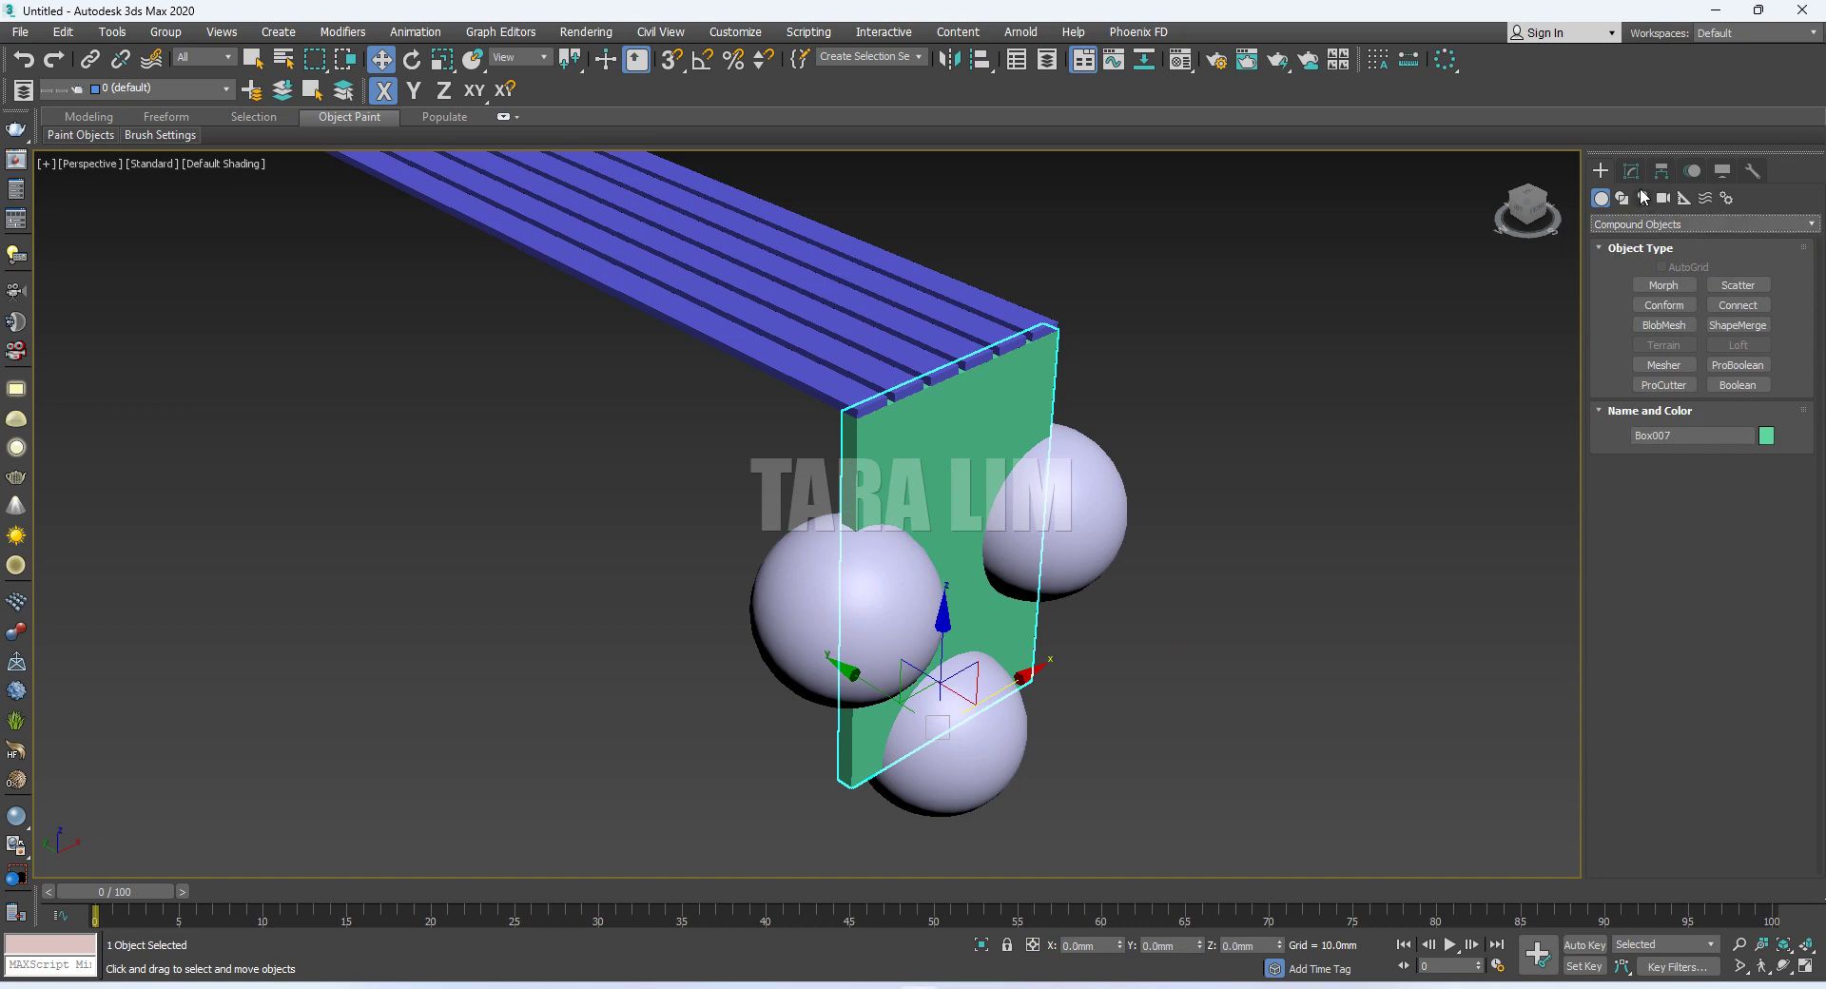
{"action": "left_click", "coordinate": [1729, 368]}
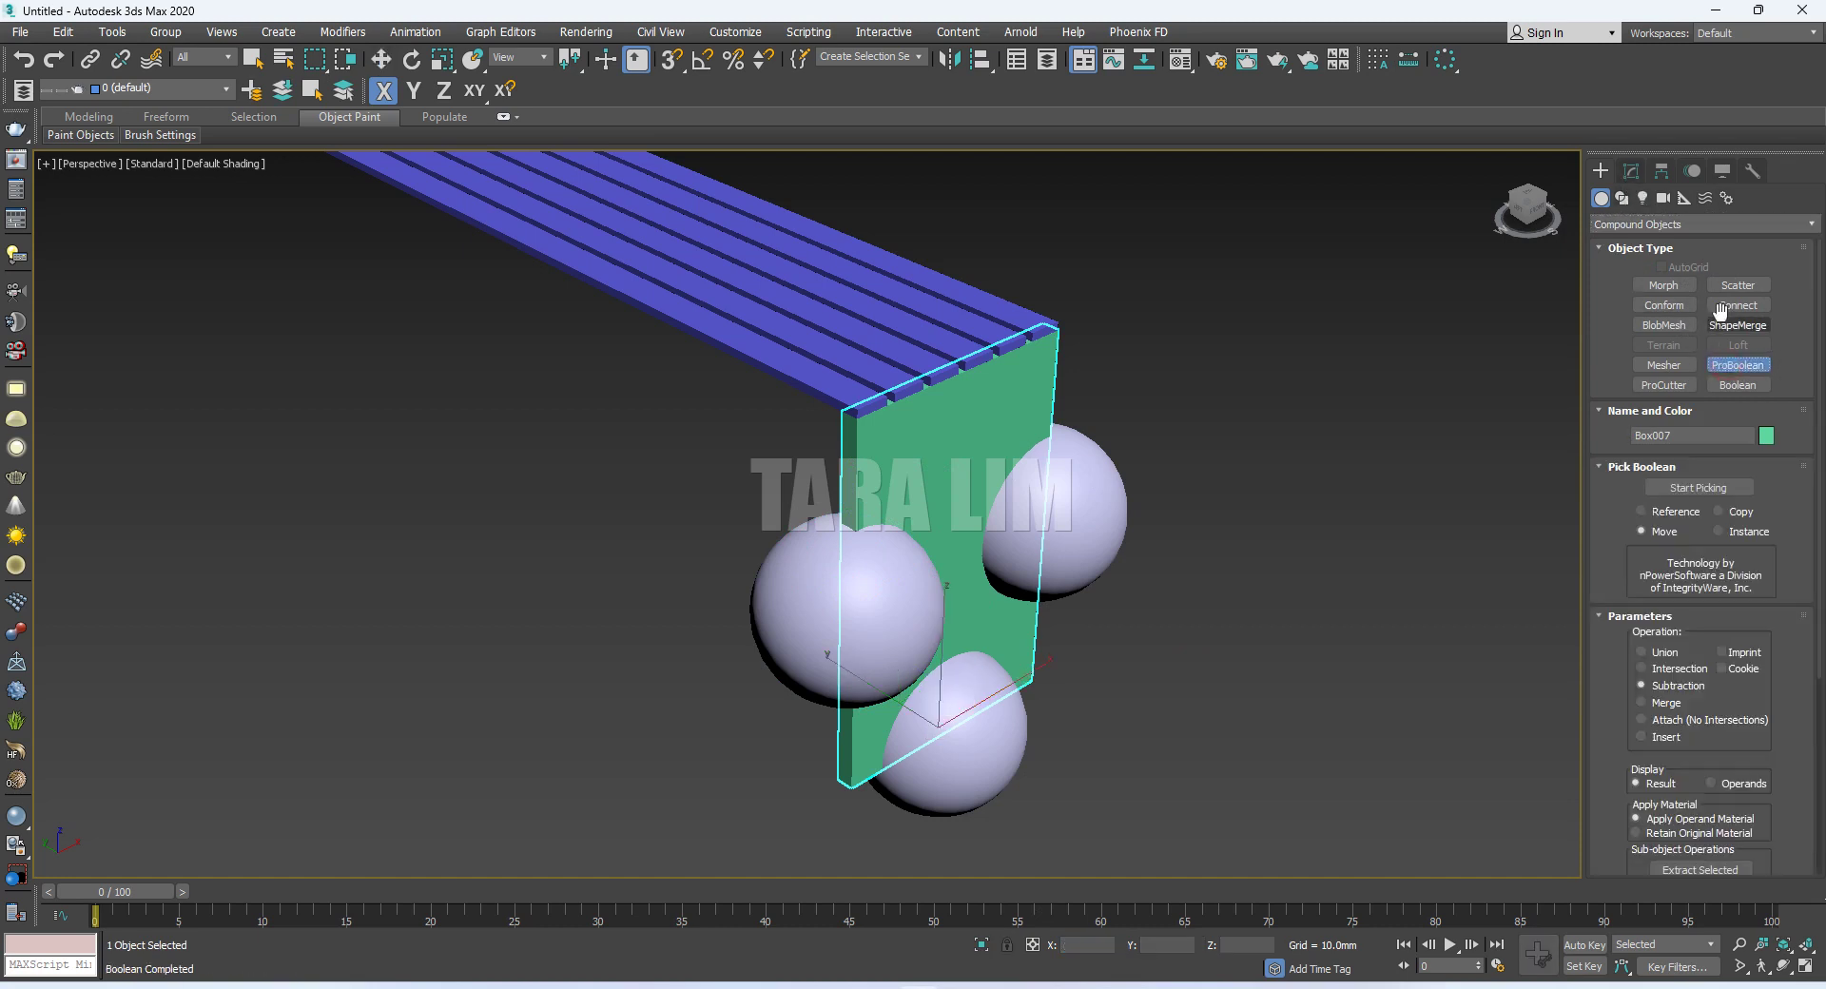
Subtract the right, lower and left spheres from the panel, then deselect the finished leg
{"action": "left_click", "coordinate": [1695, 487]}
{"action": "left_click", "coordinate": [1092, 523]}
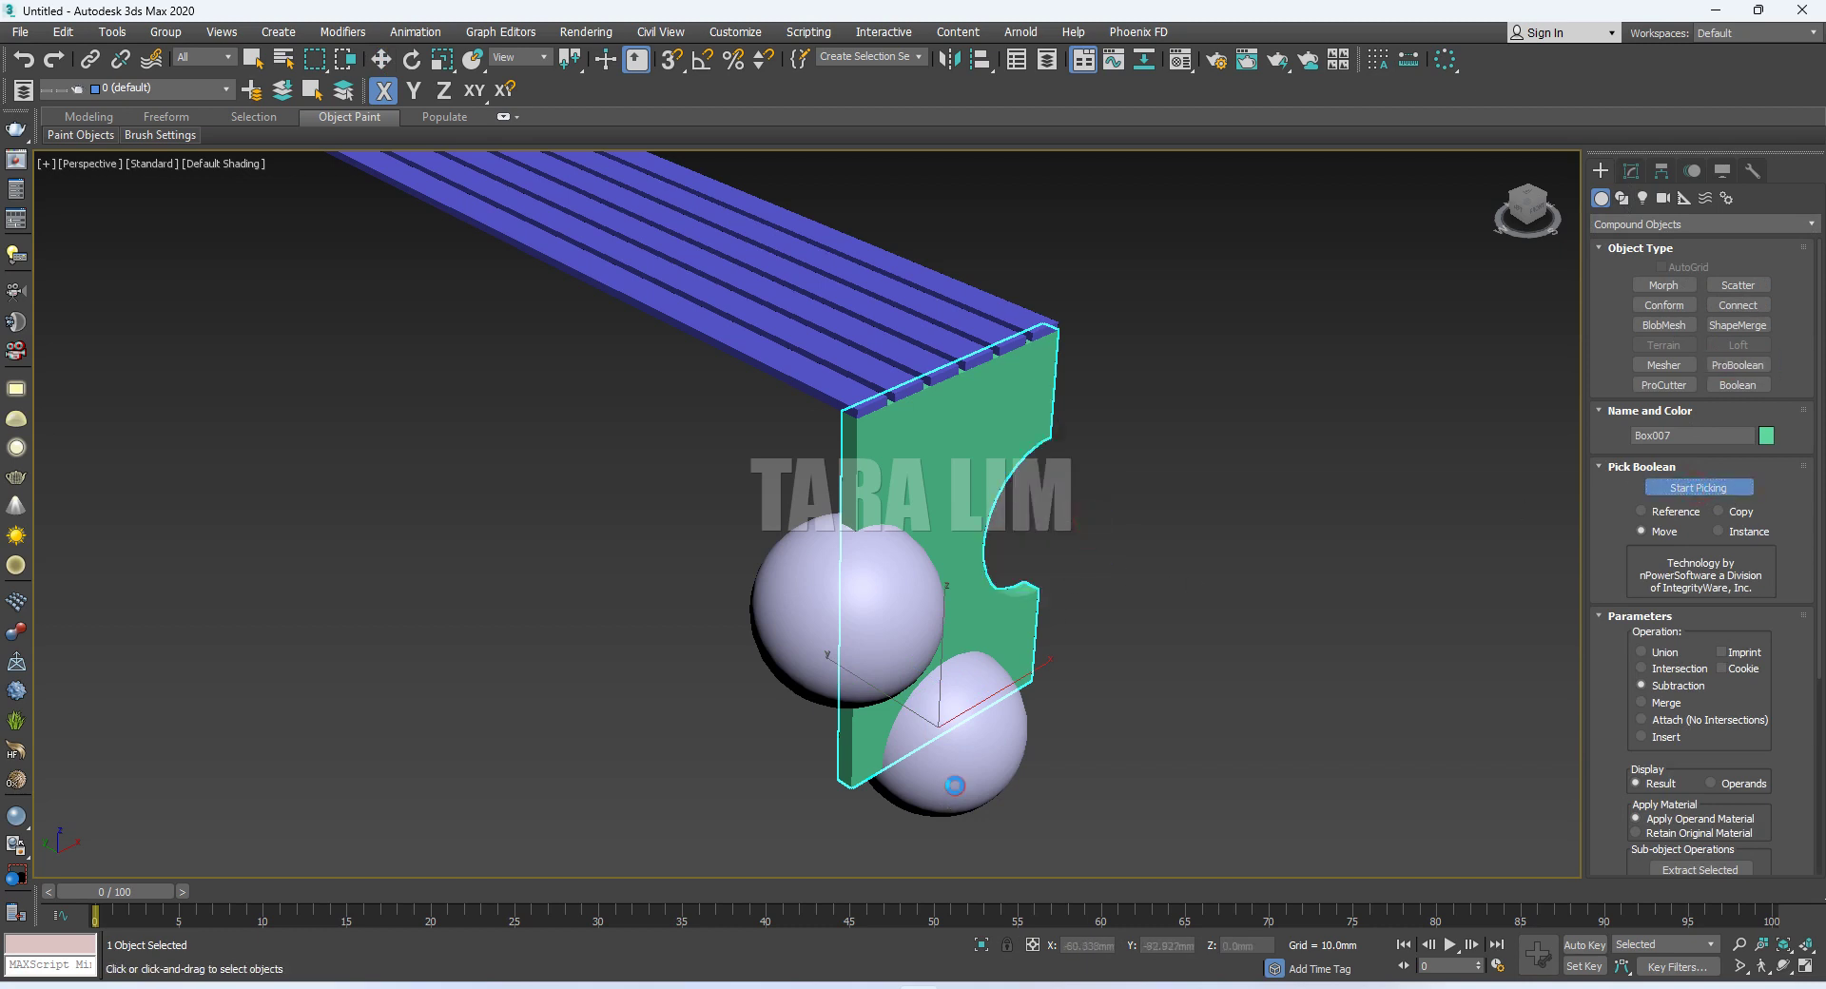
{"action": "left_click", "coordinate": [954, 789]}
{"action": "left_click", "coordinate": [795, 615]}
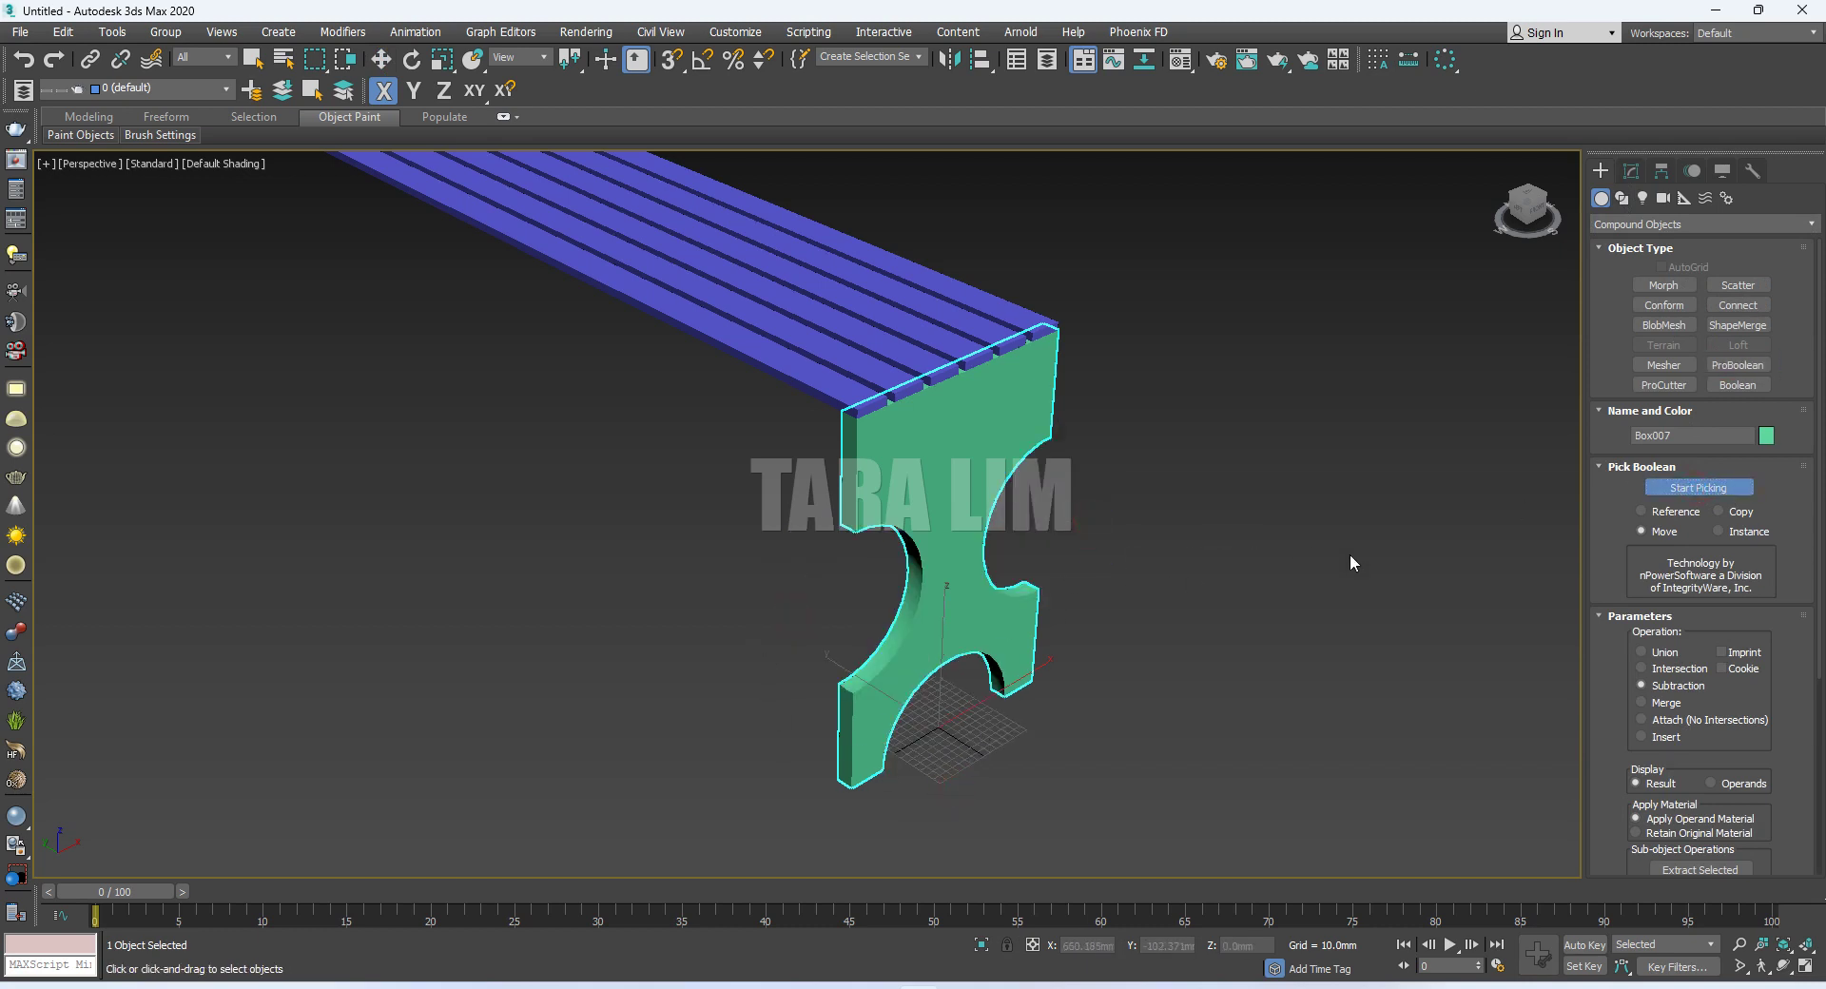
{"action": "scroll", "coordinate": [1350, 561], "scroll_direction": "down", "scroll_amount": 2}
{"action": "scroll", "coordinate": [1233, 593], "scroll_direction": "up", "scroll_amount": 2}
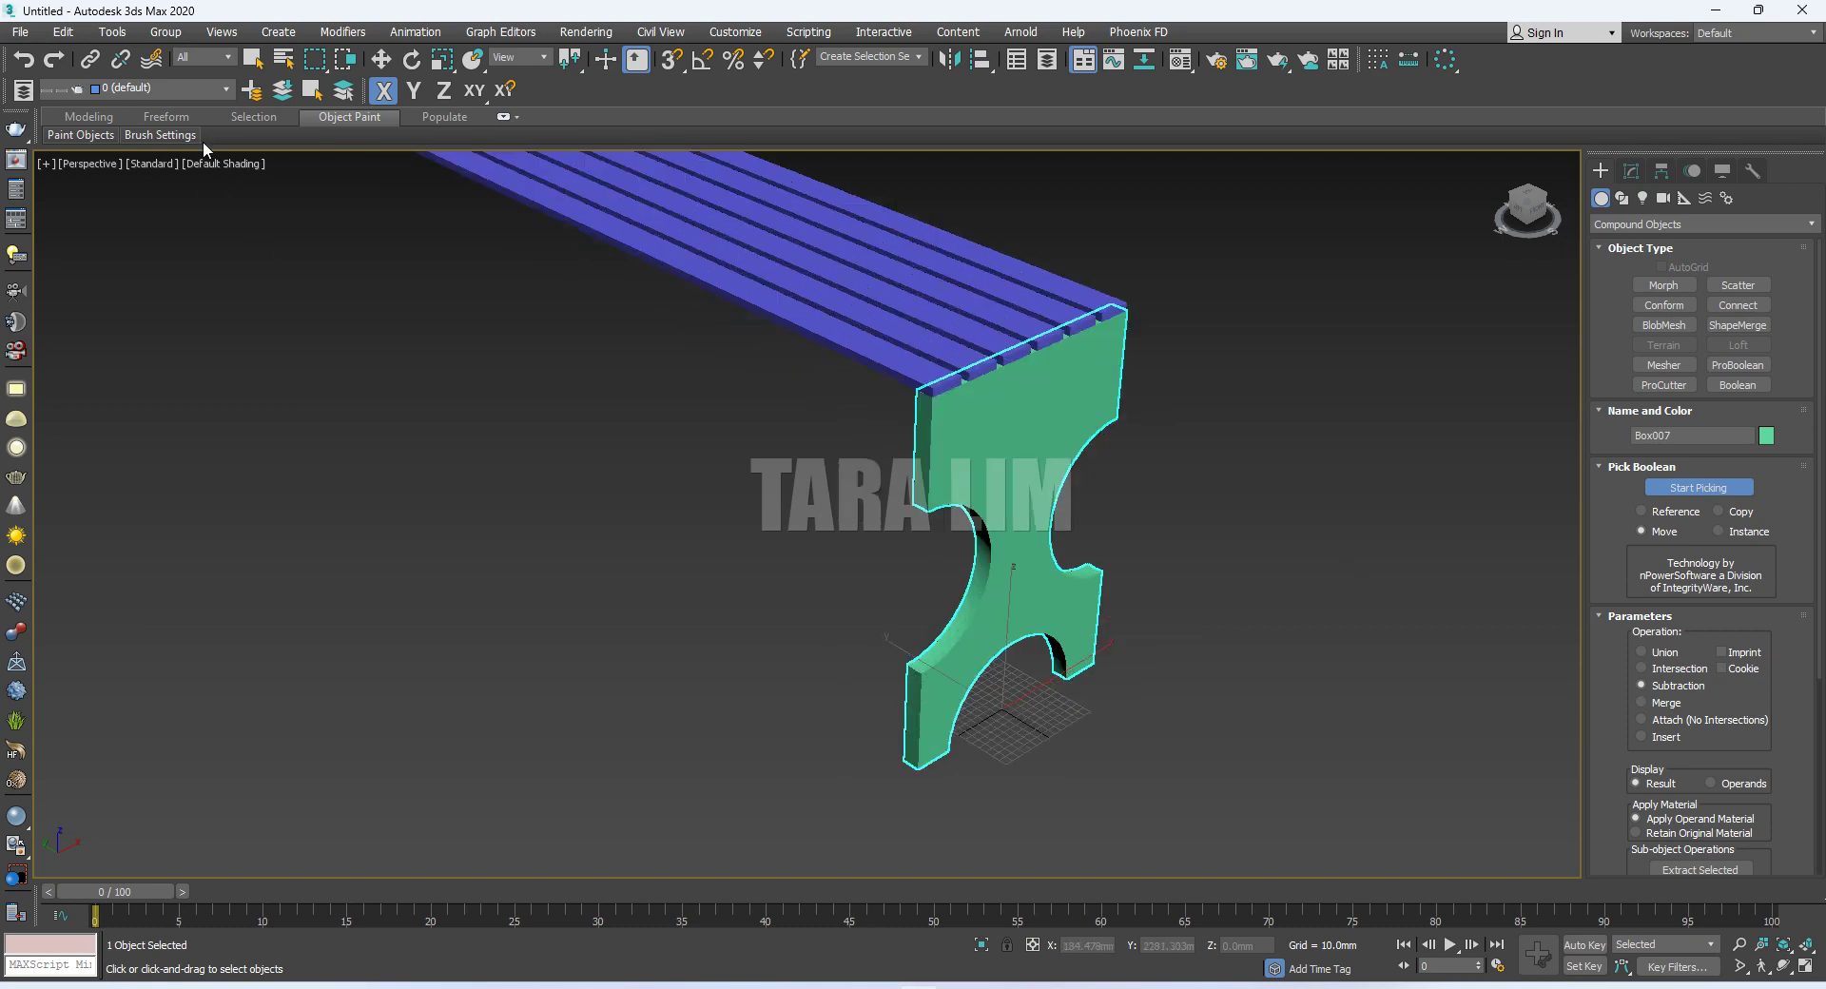
{"action": "left_click", "coordinate": [380, 65]}
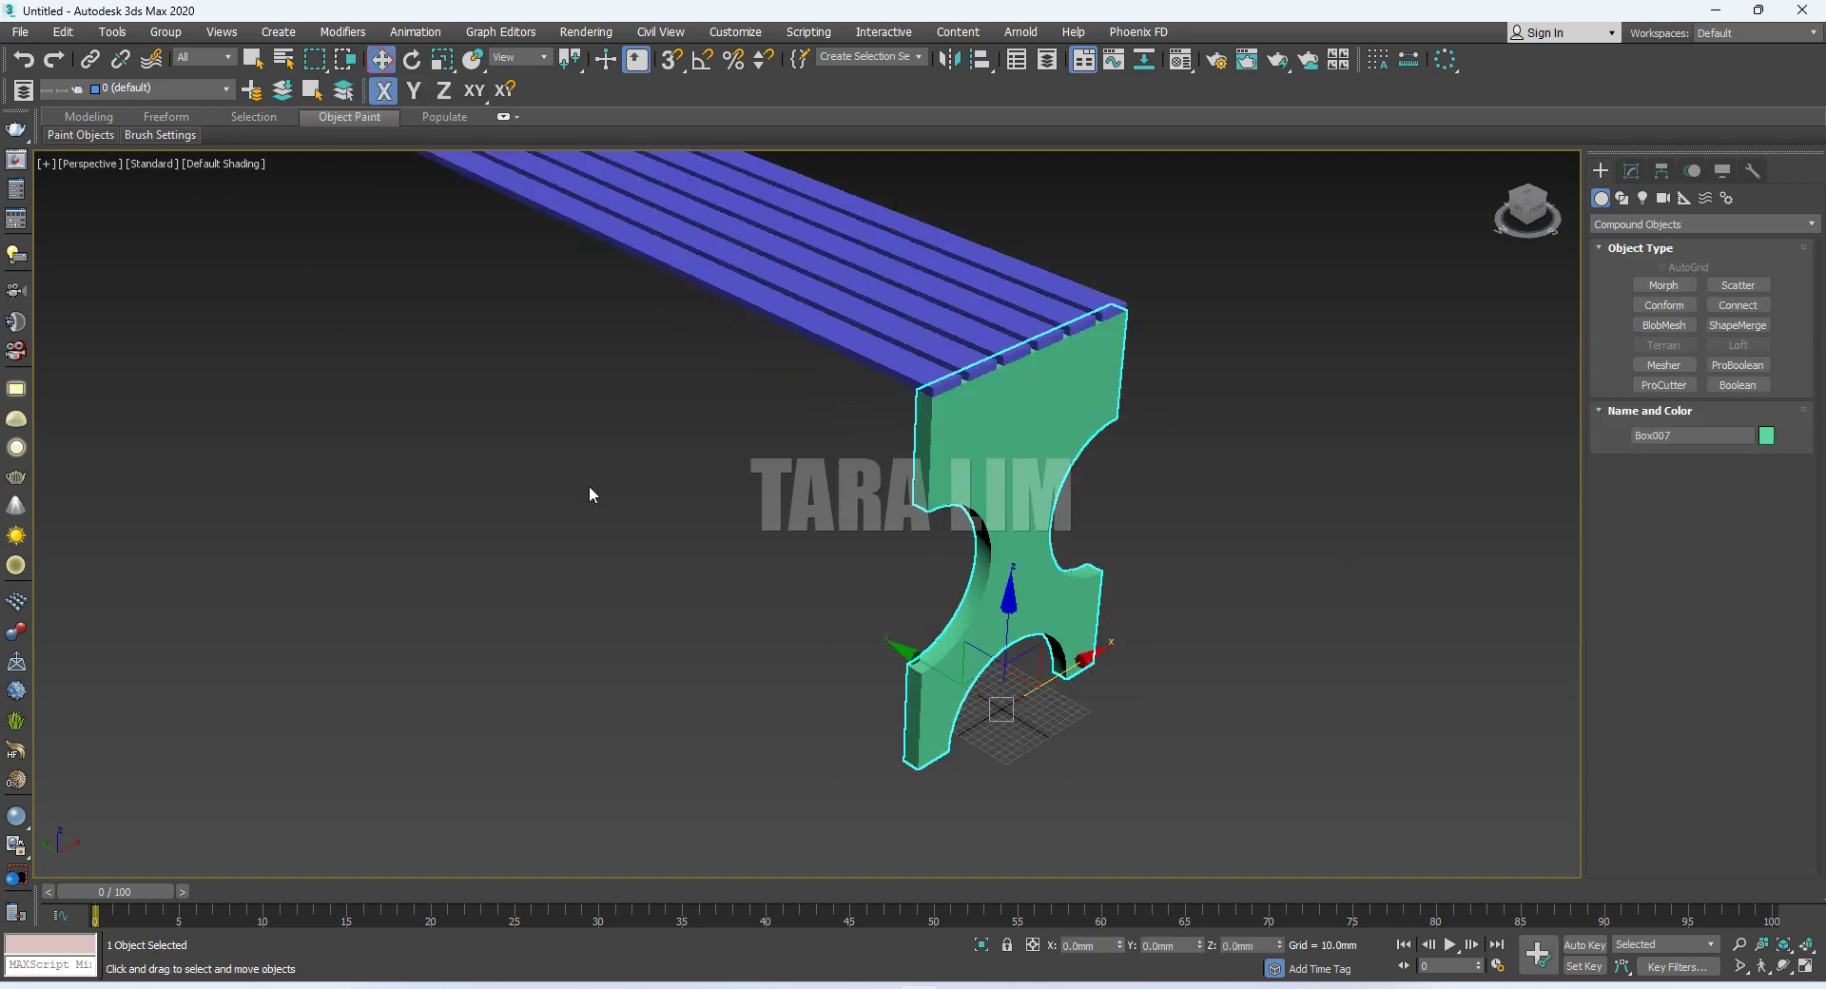
{"action": "left_click", "coordinate": [603, 521]}
{"action": "mouse_move", "coordinate": [1020, 749]}
{"action": "middle_mouse_down"}
{"action": "mouse_move", "coordinate": [1034, 733]}
{"action": "mouse_move", "coordinate": [1019, 739]}
{"action": "middle_mouse_up"}
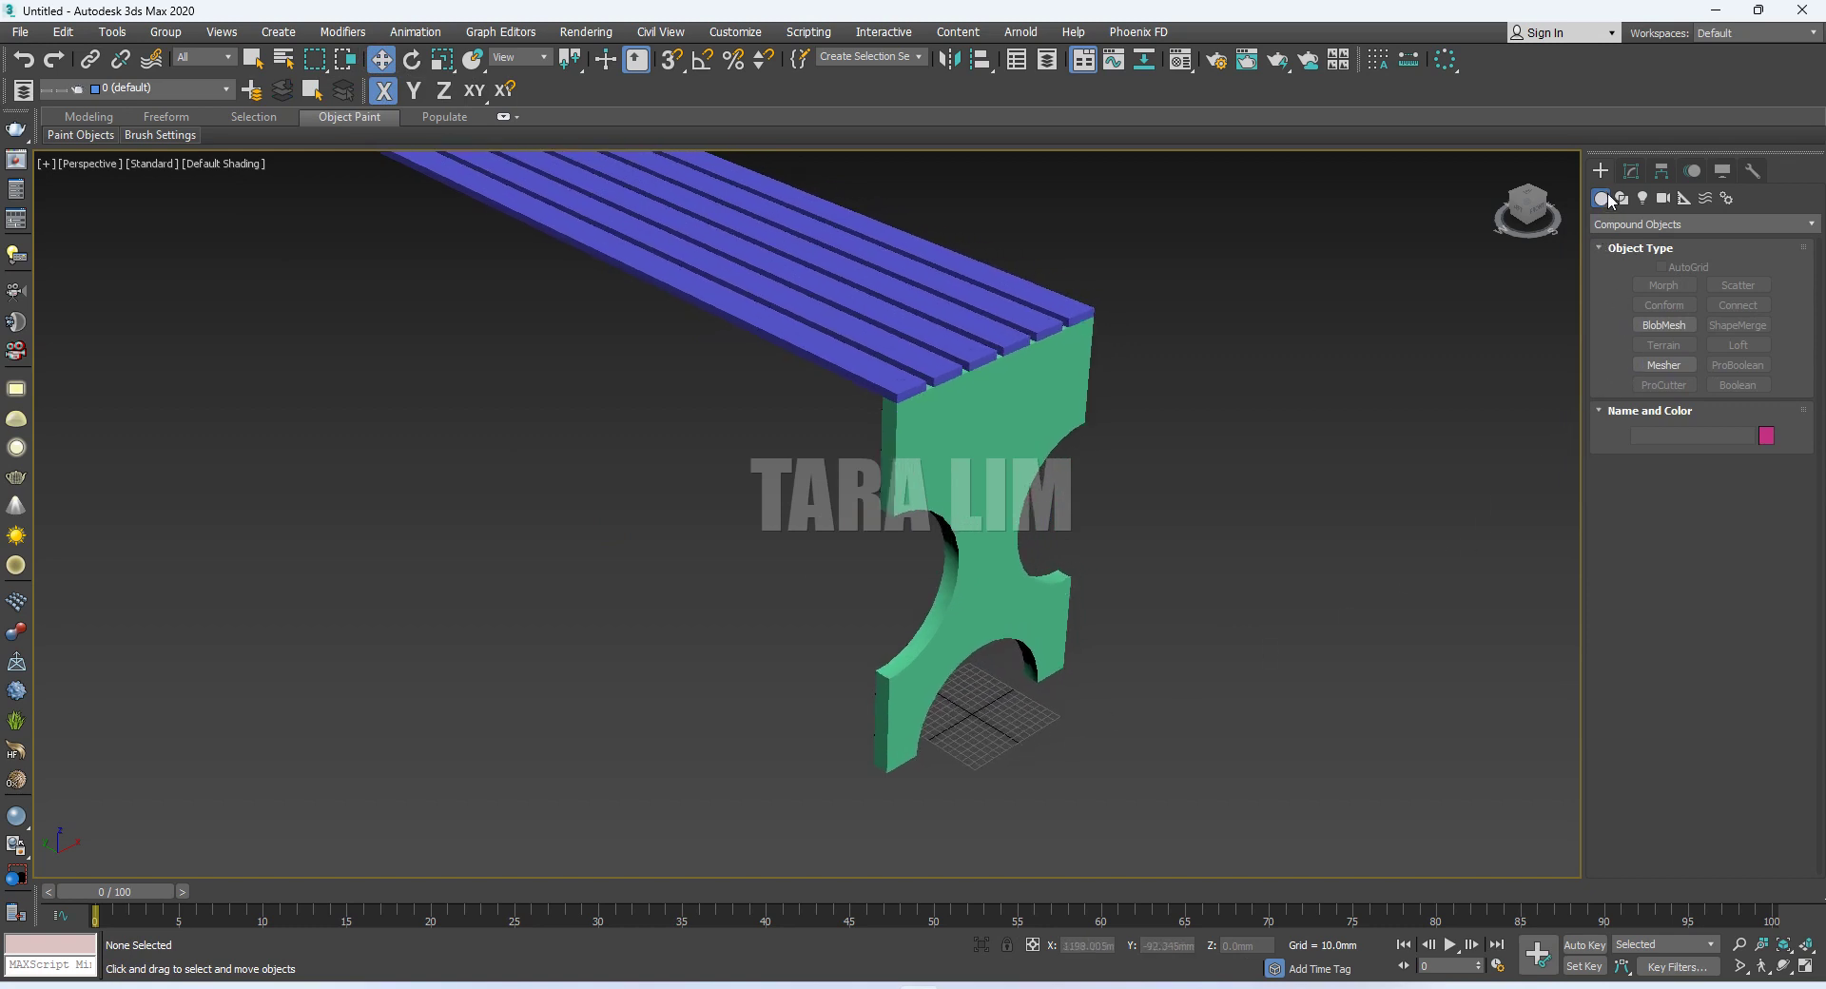
Create an upright box, Box008, at the leg's foot sized 30 × 20 × 1200 mm
{"action": "left_click", "coordinate": [1750, 225]}
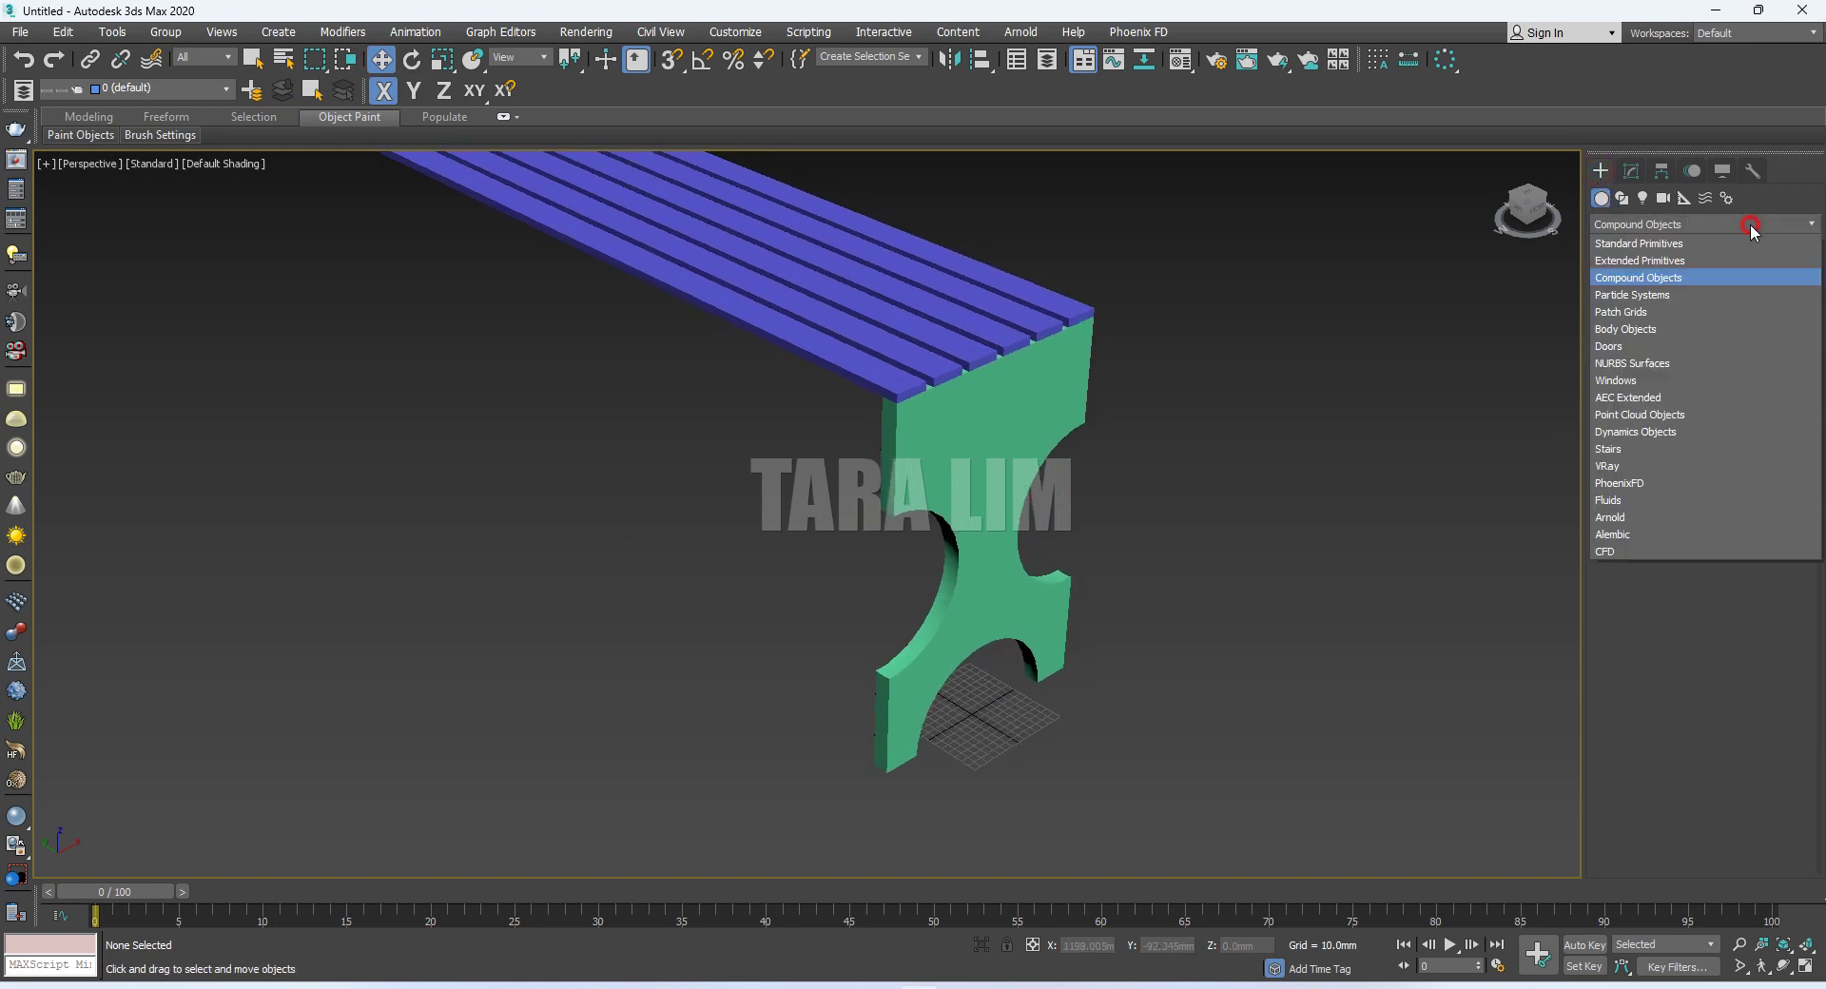
{"action": "left_click", "coordinate": [1638, 244]}
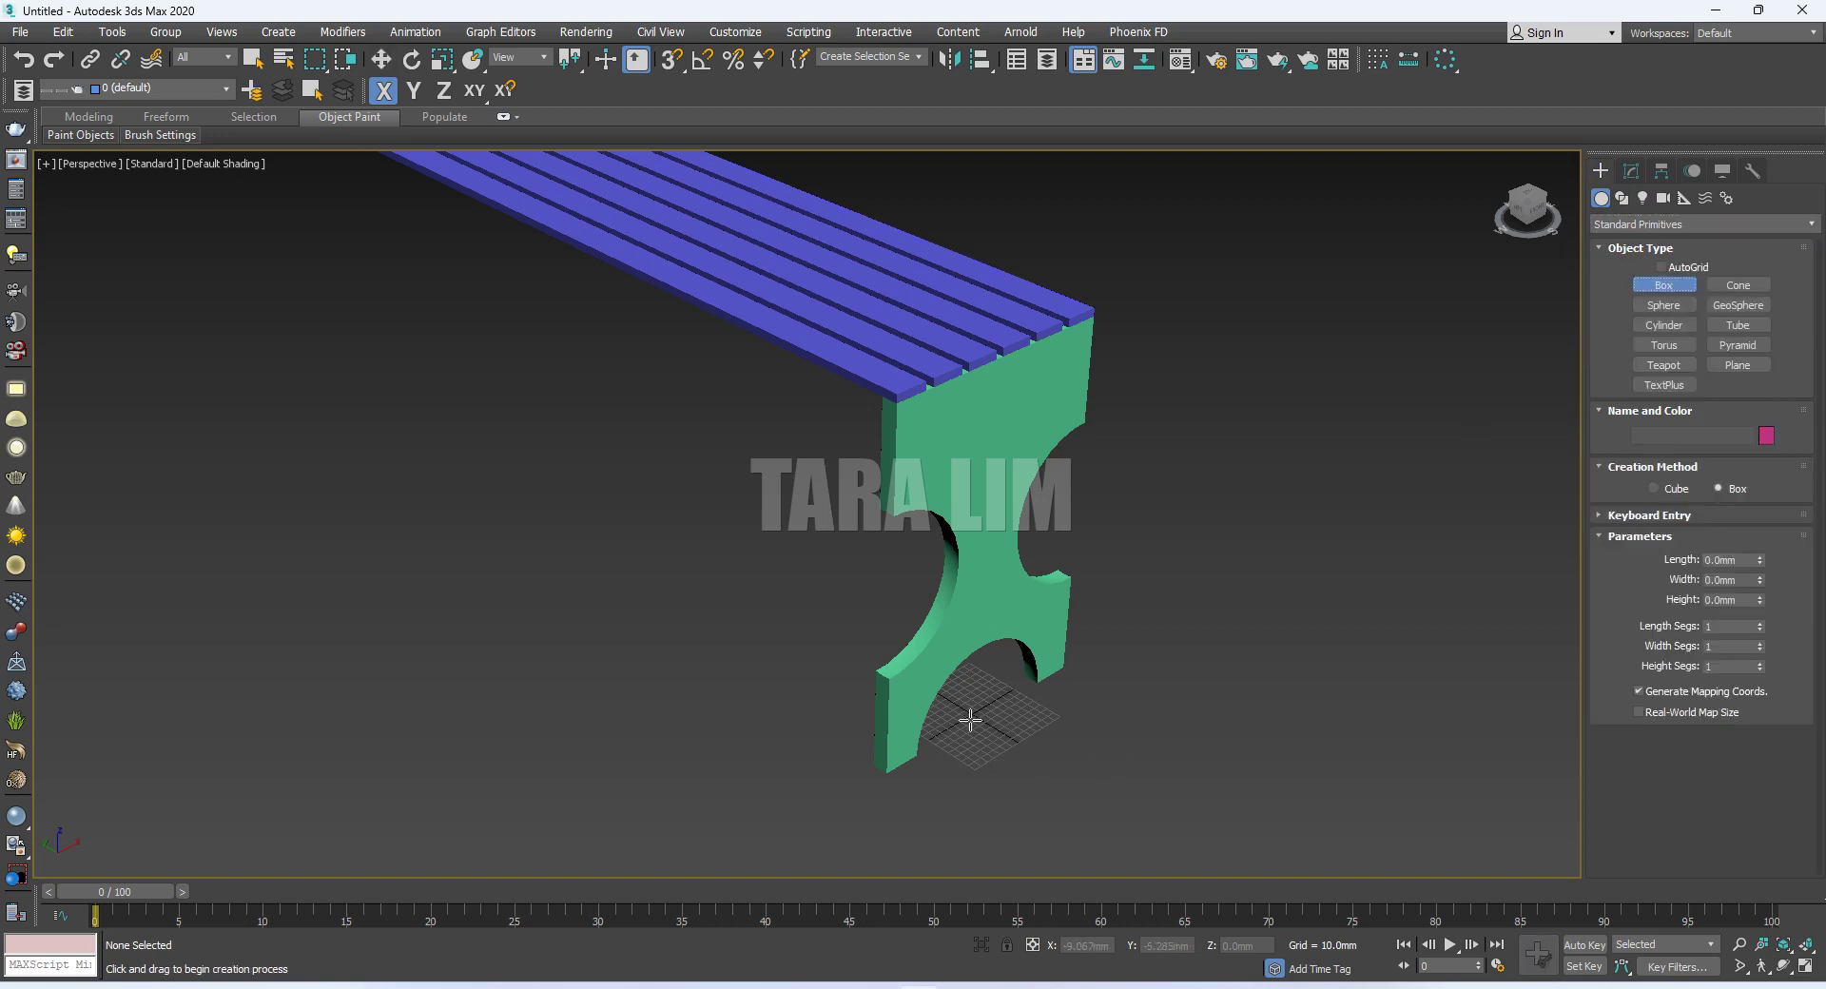
{"action": "left_click_drag", "start_coordinate": [964, 709], "coordinate": [977, 721]}
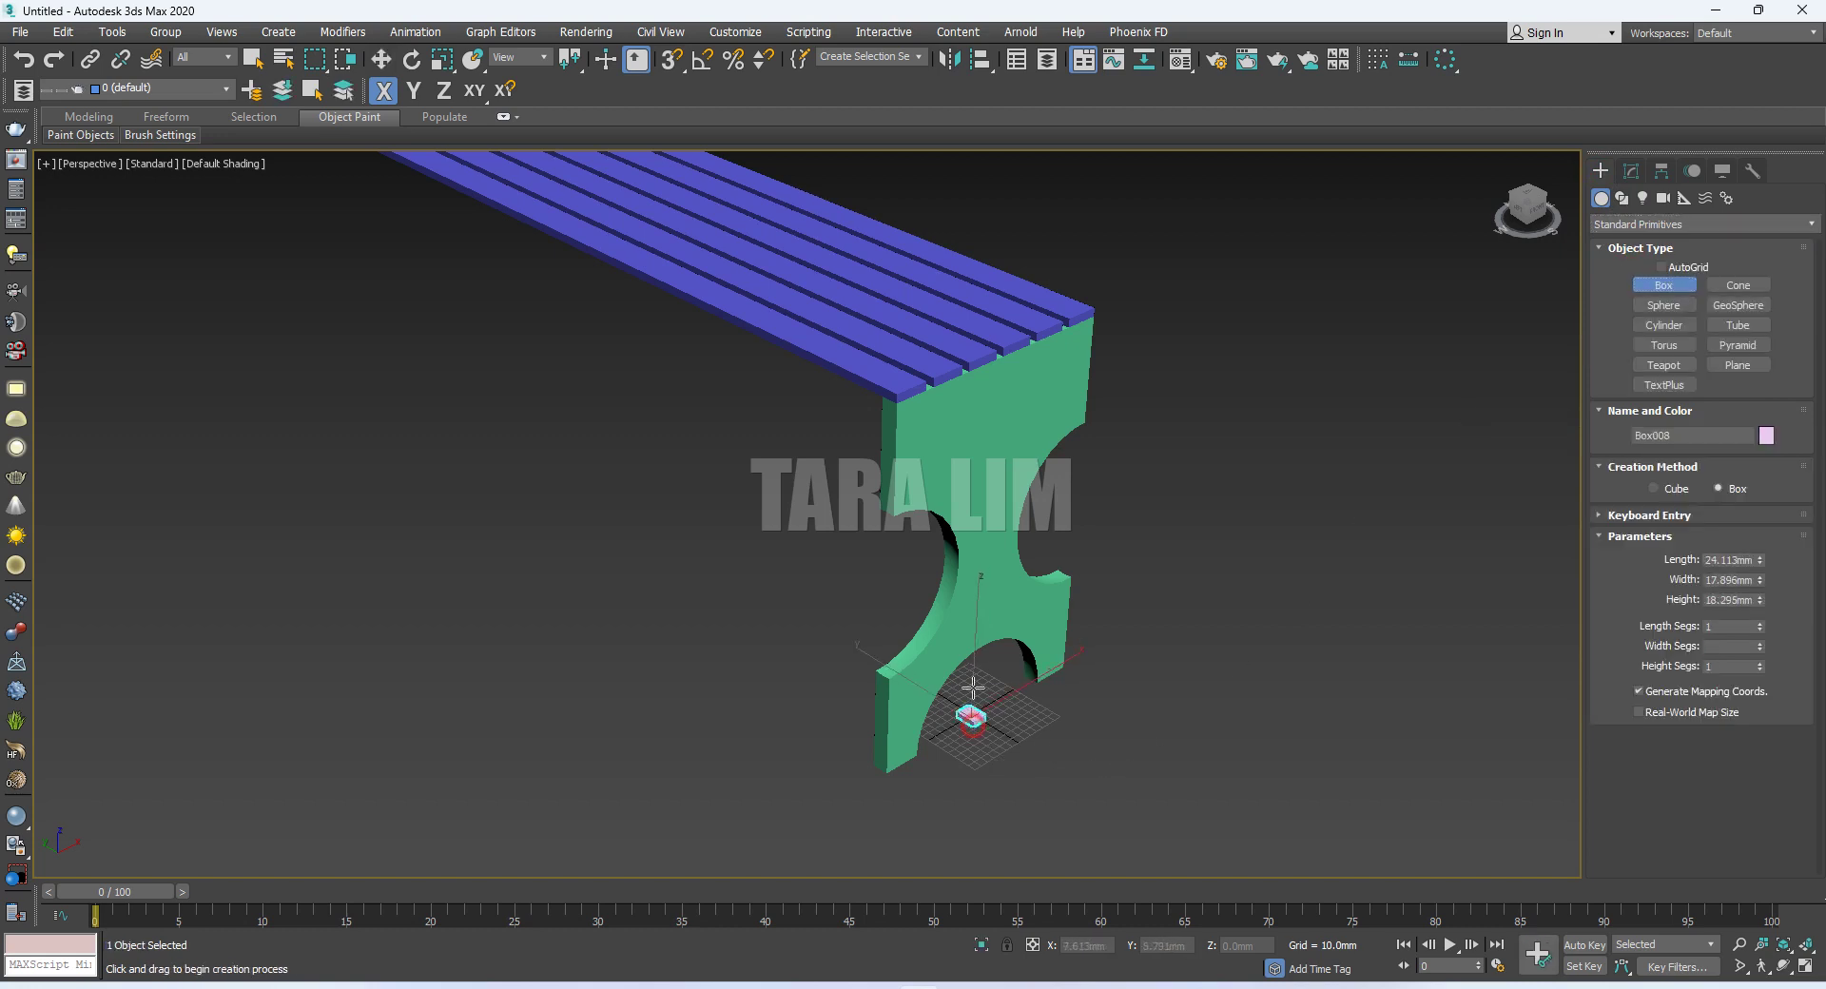
{"action": "left_click", "coordinate": [945, 191]}
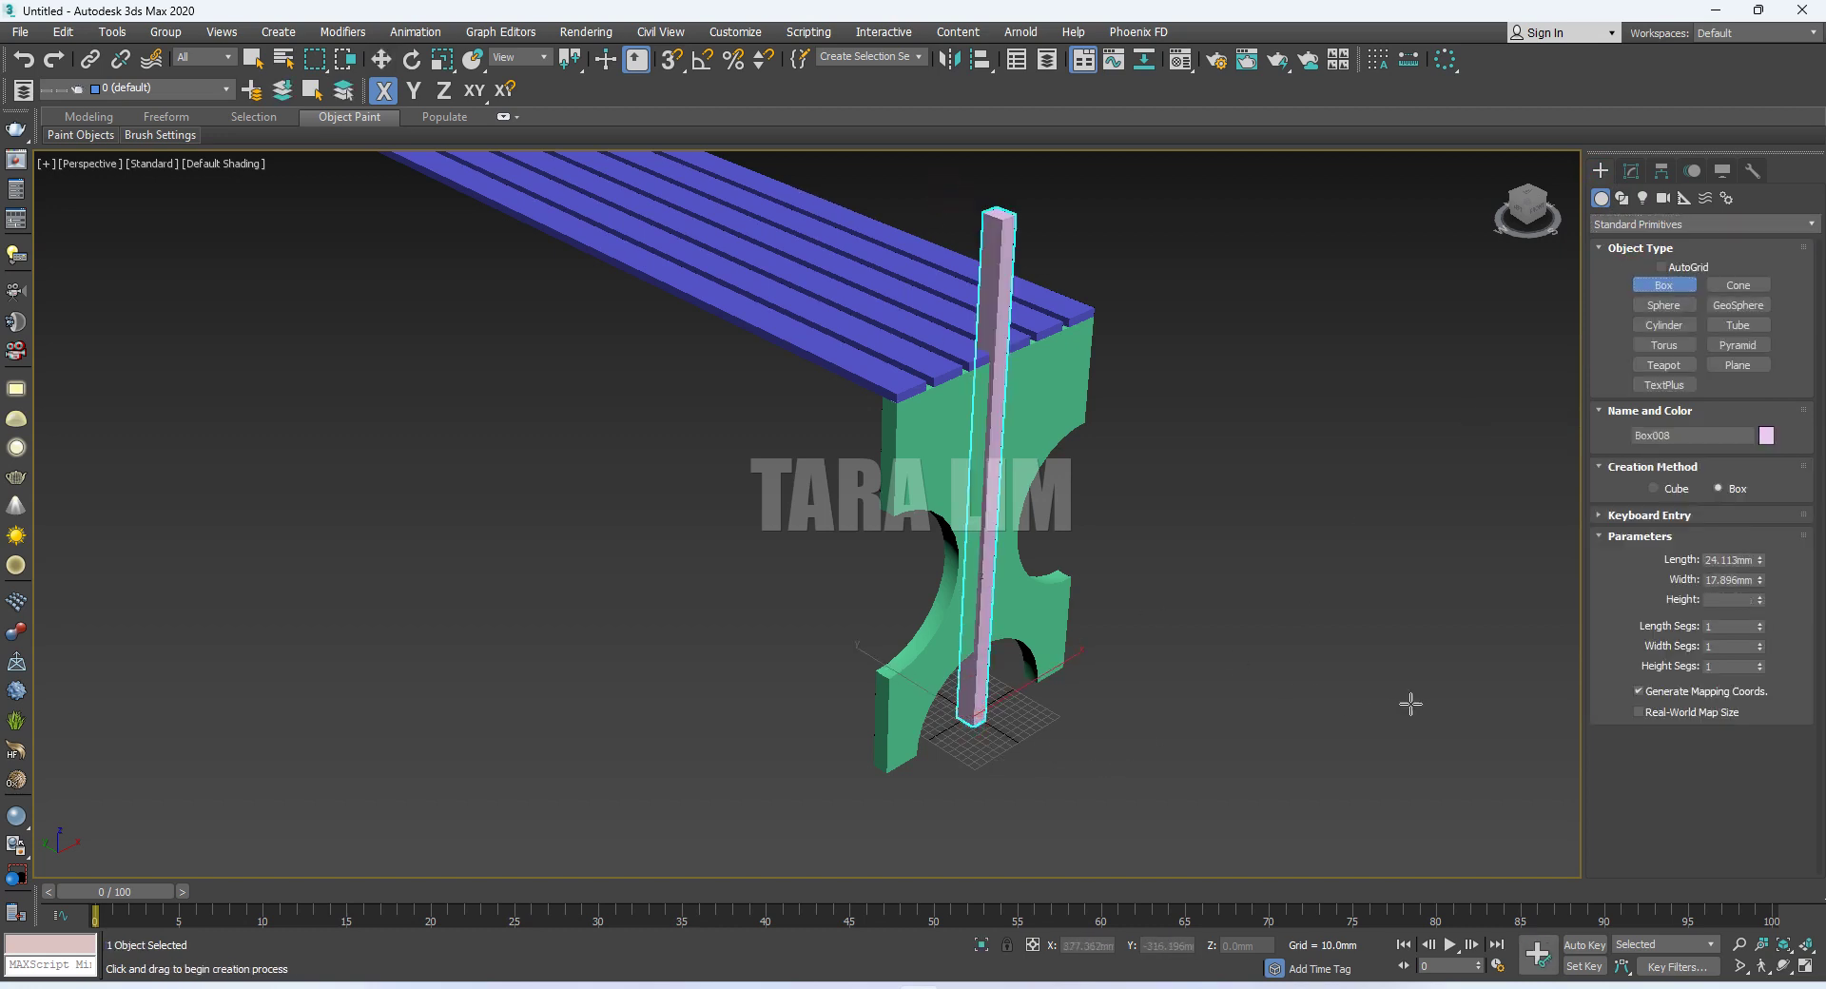
{"action": "double_click", "coordinate": [1721, 559]}
{"action": "type", "text": "30"}
{"action": "key", "text": "Return"}
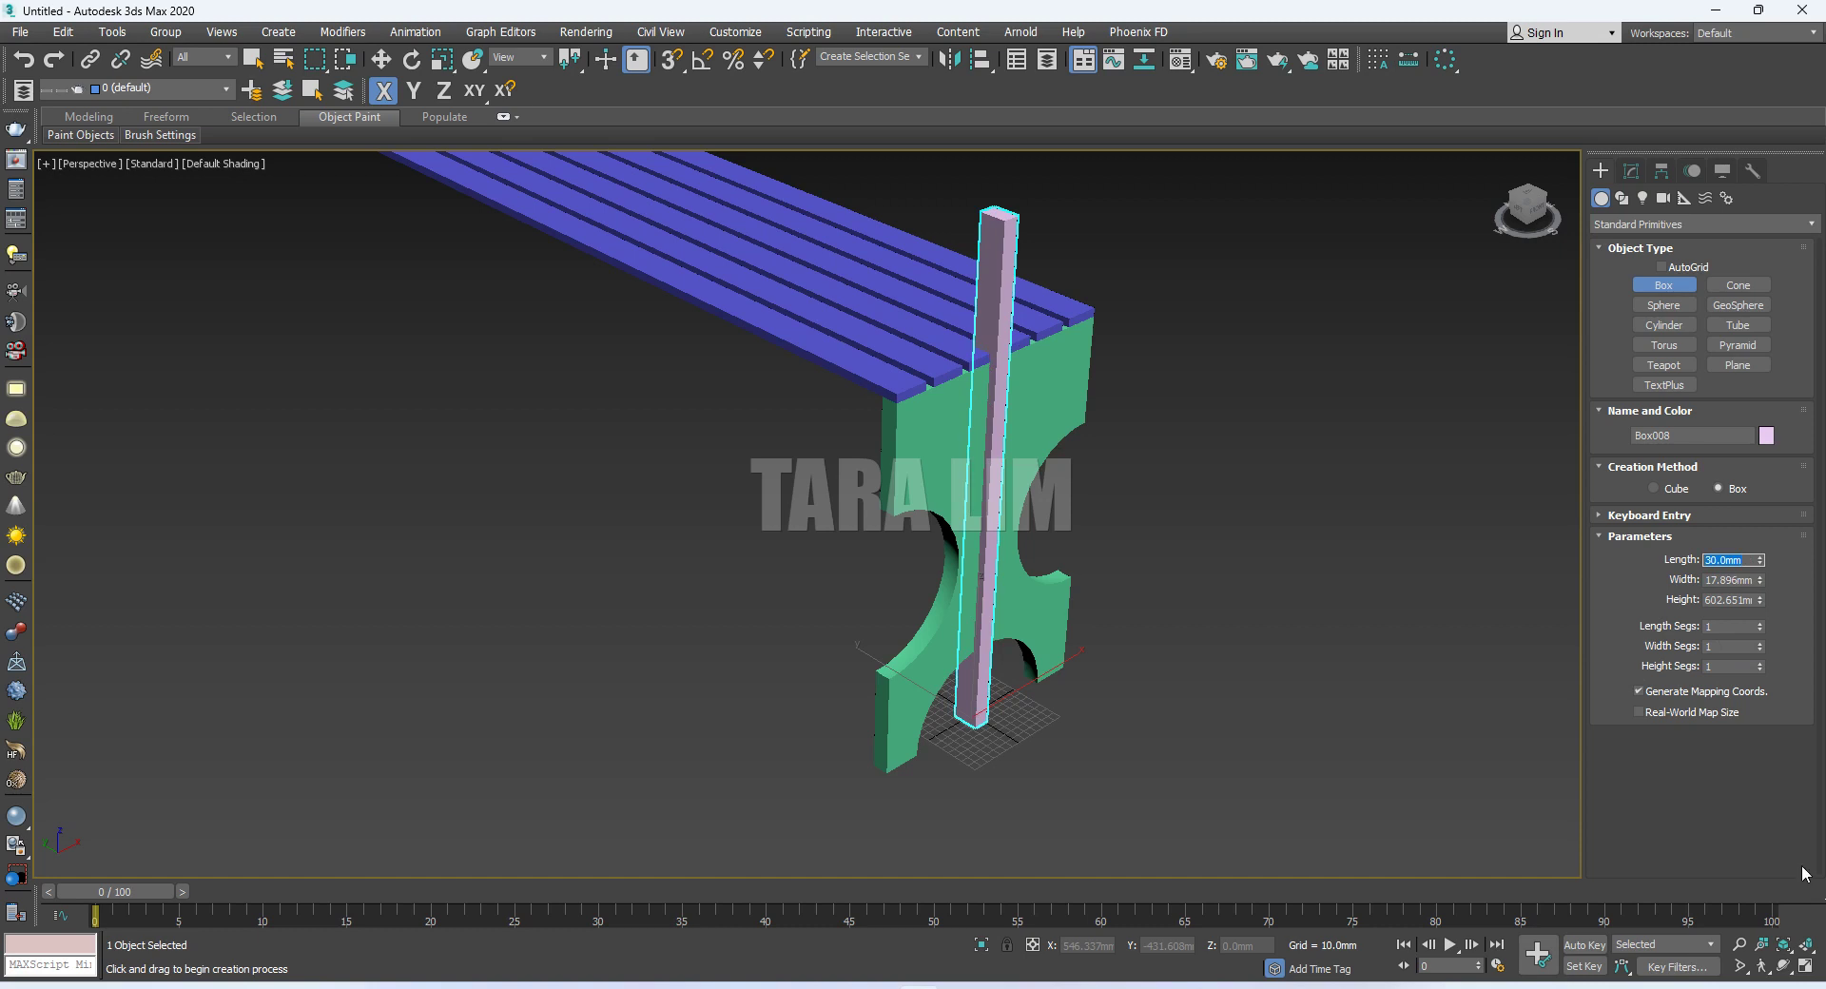
{"action": "key", "text": "Tab"}
{"action": "key", "text": "Tab"}
{"action": "type", "text": "1"}
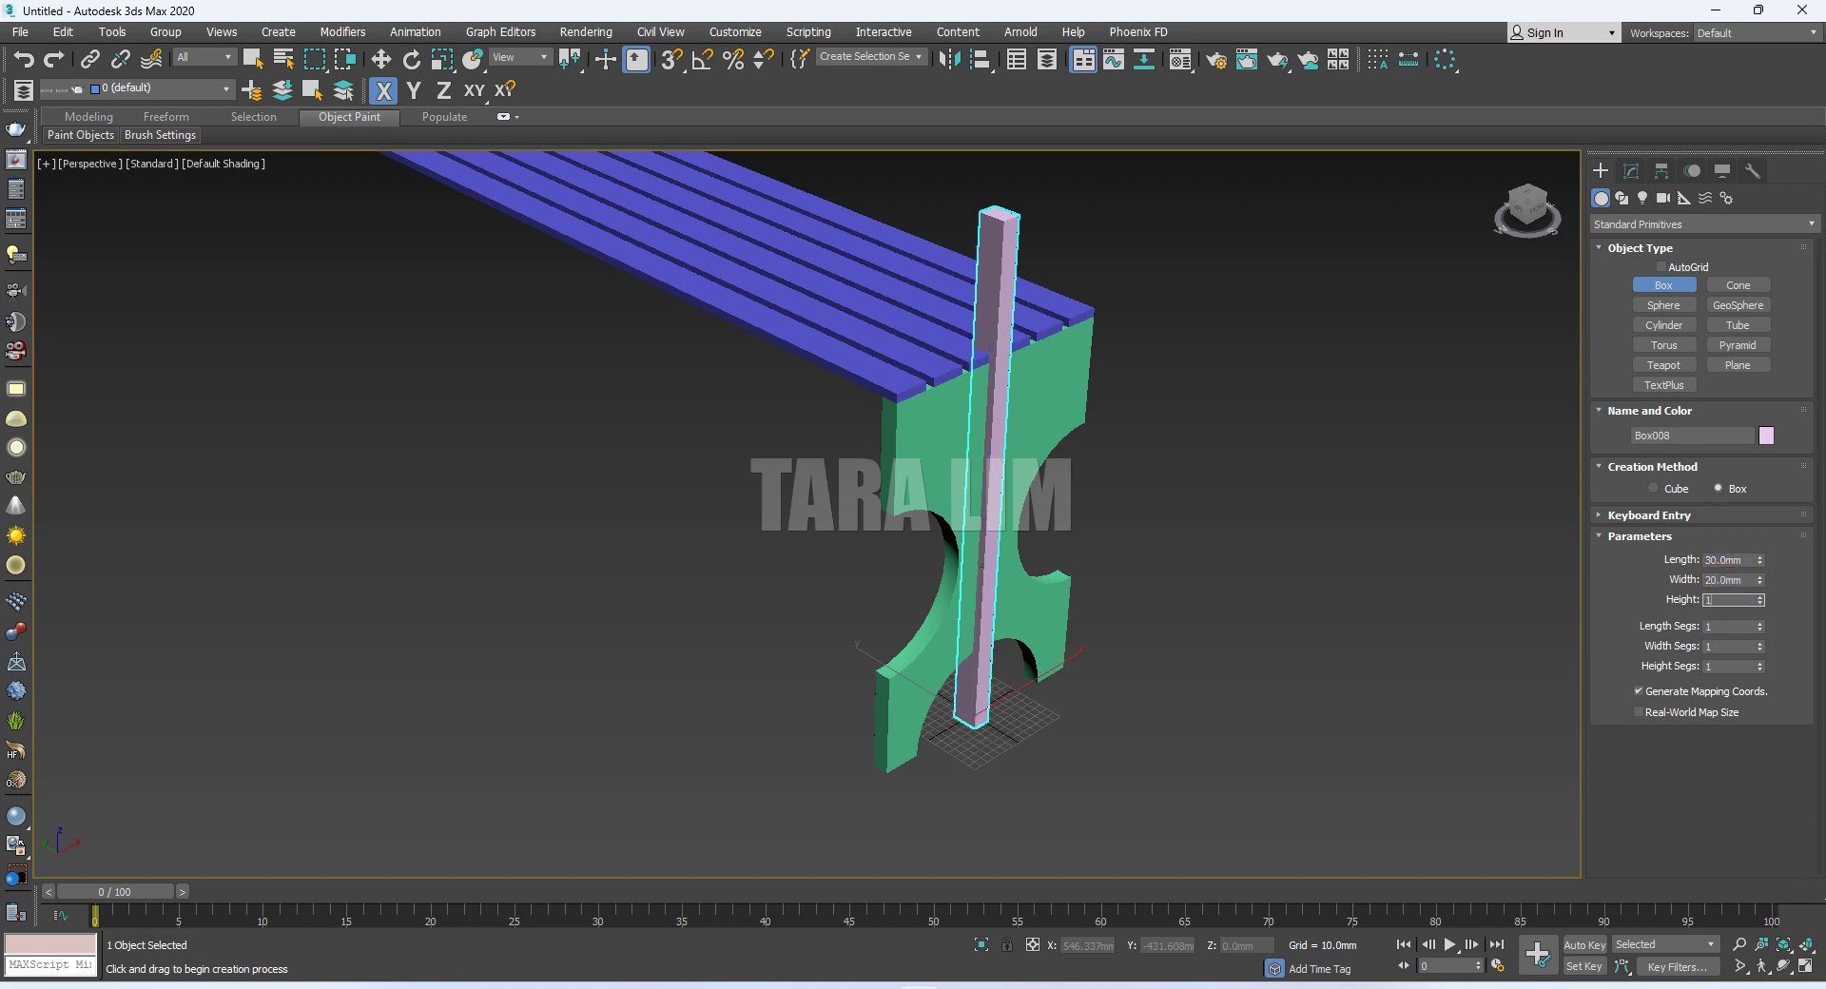
{"action": "type", "text": "200"}
{"action": "key", "text": "Return"}
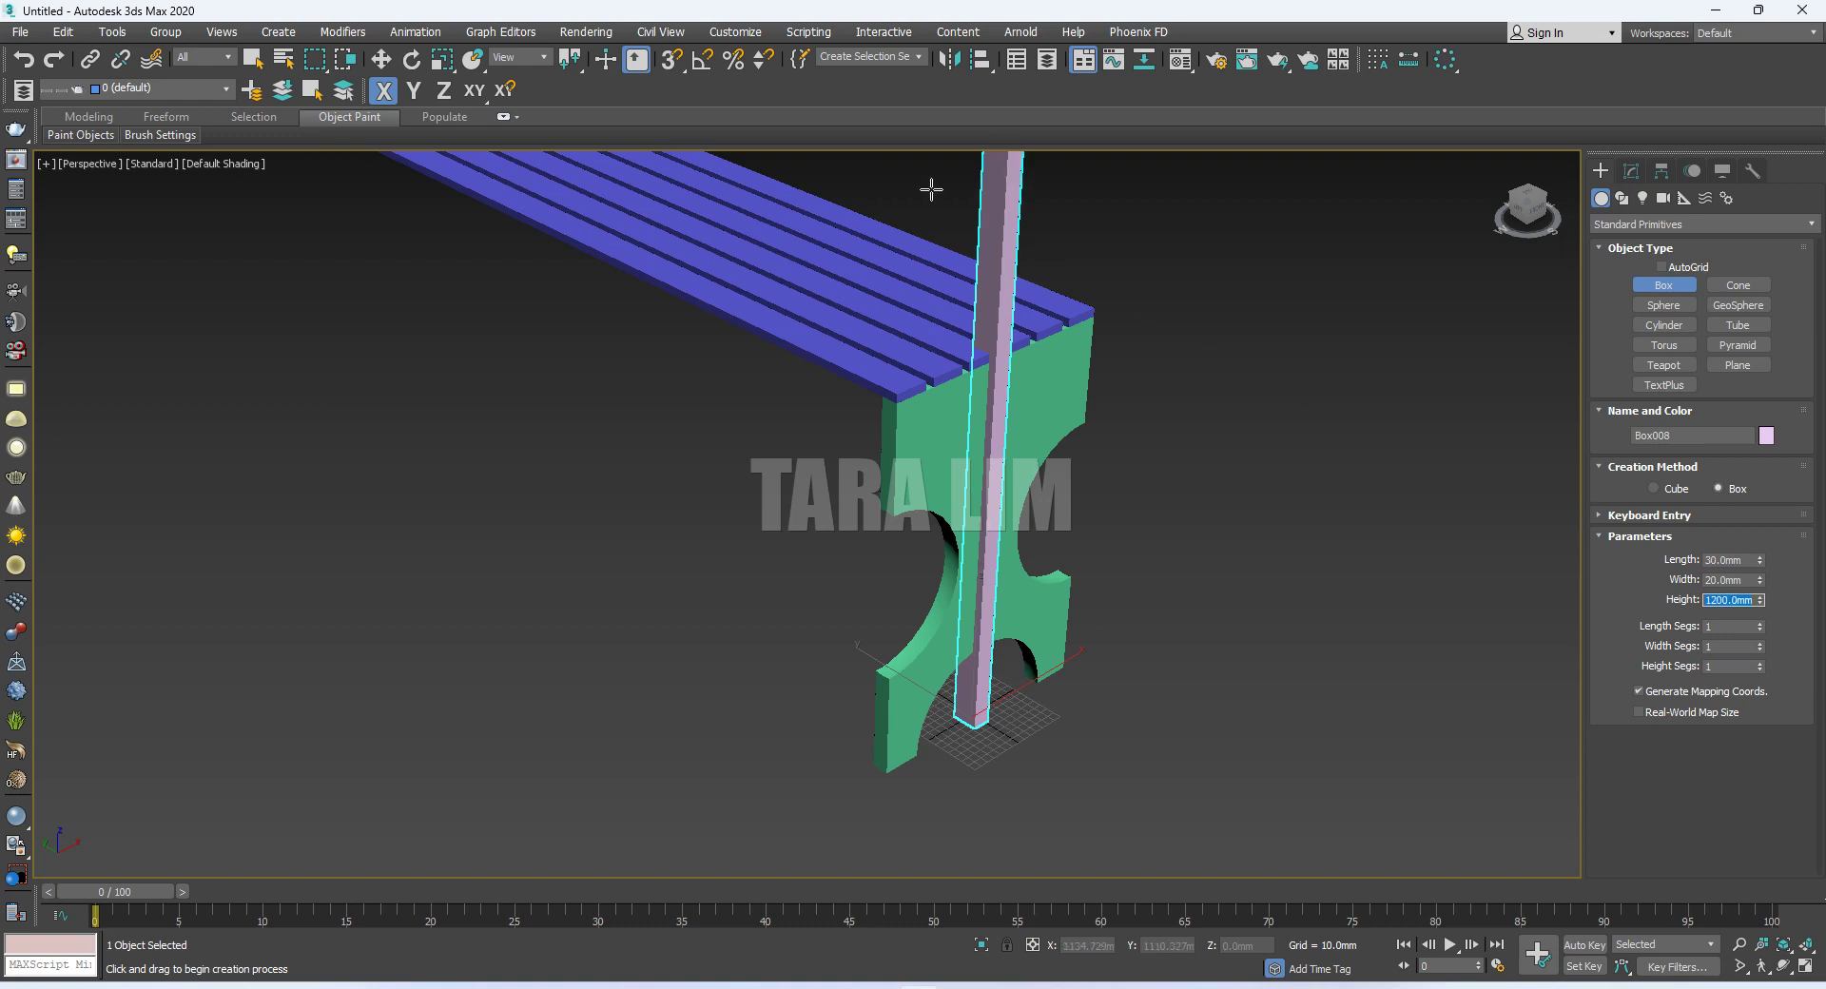
Rotate Box008 -90° about X so it lies flat as a rail
{"action": "left_click", "coordinate": [411, 63]}
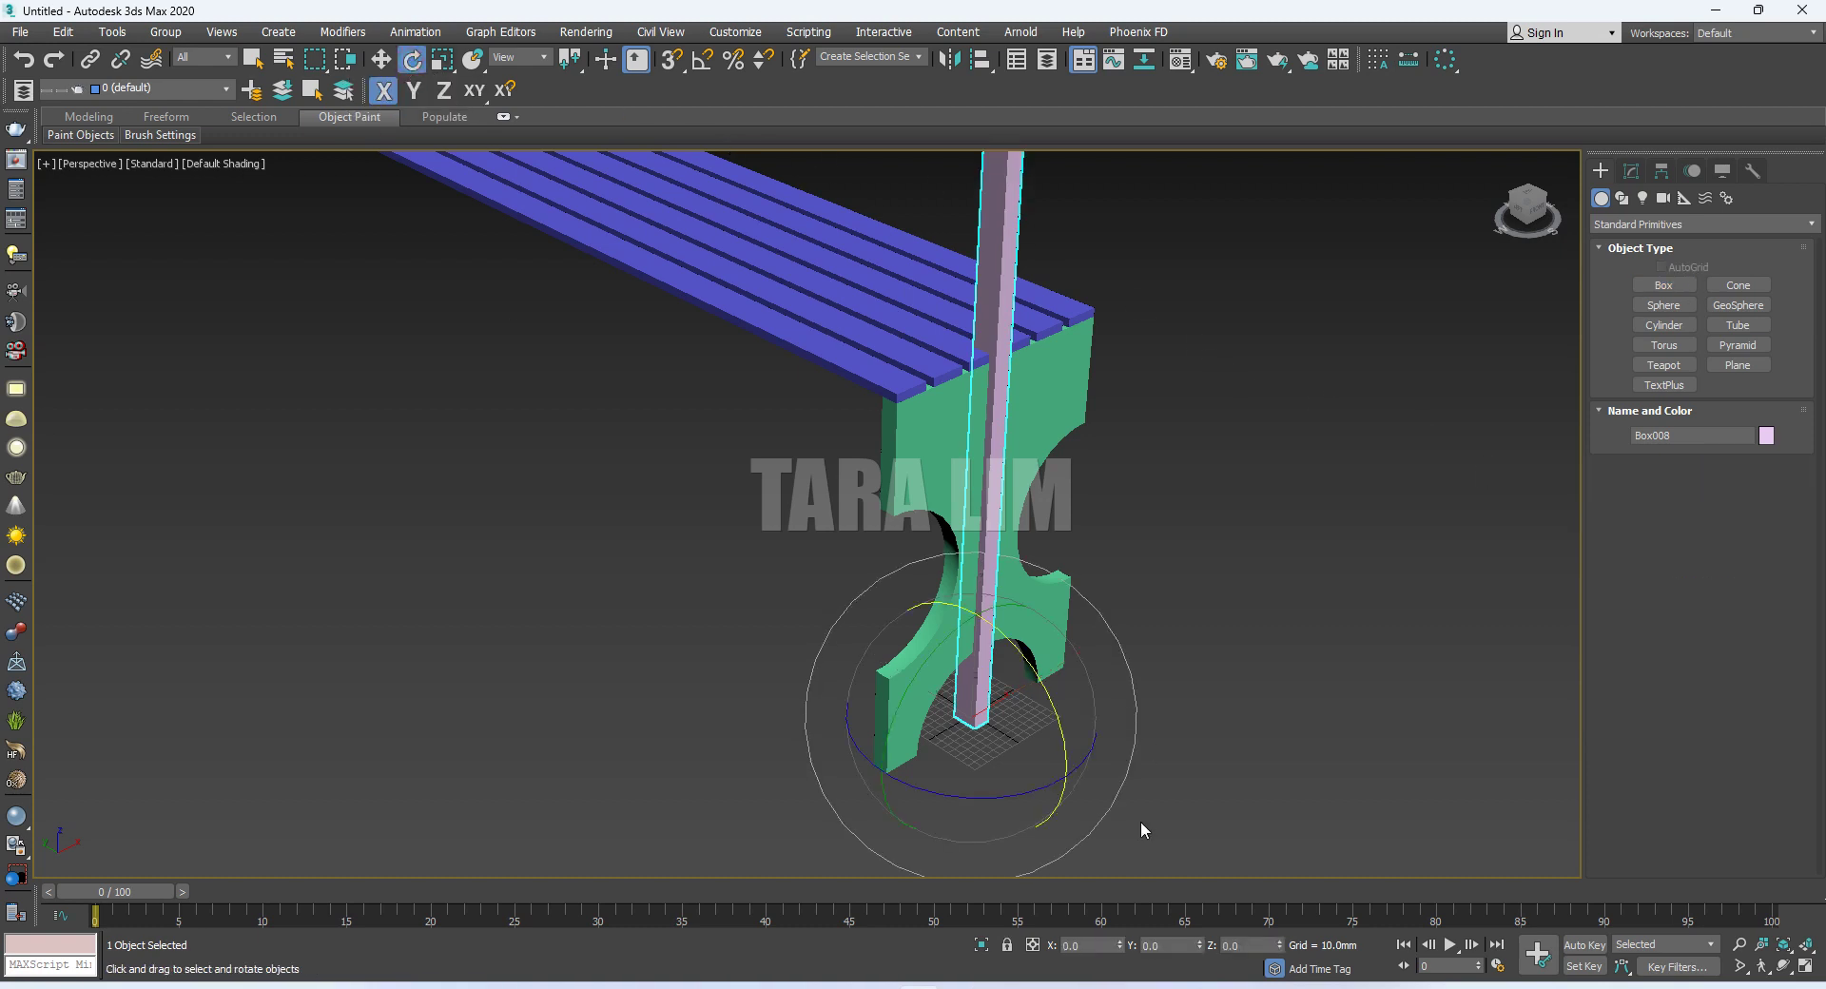
{"action": "left_click", "coordinate": [1094, 946]}
{"action": "type", "text": "0"}
{"action": "key", "text": "Return"}
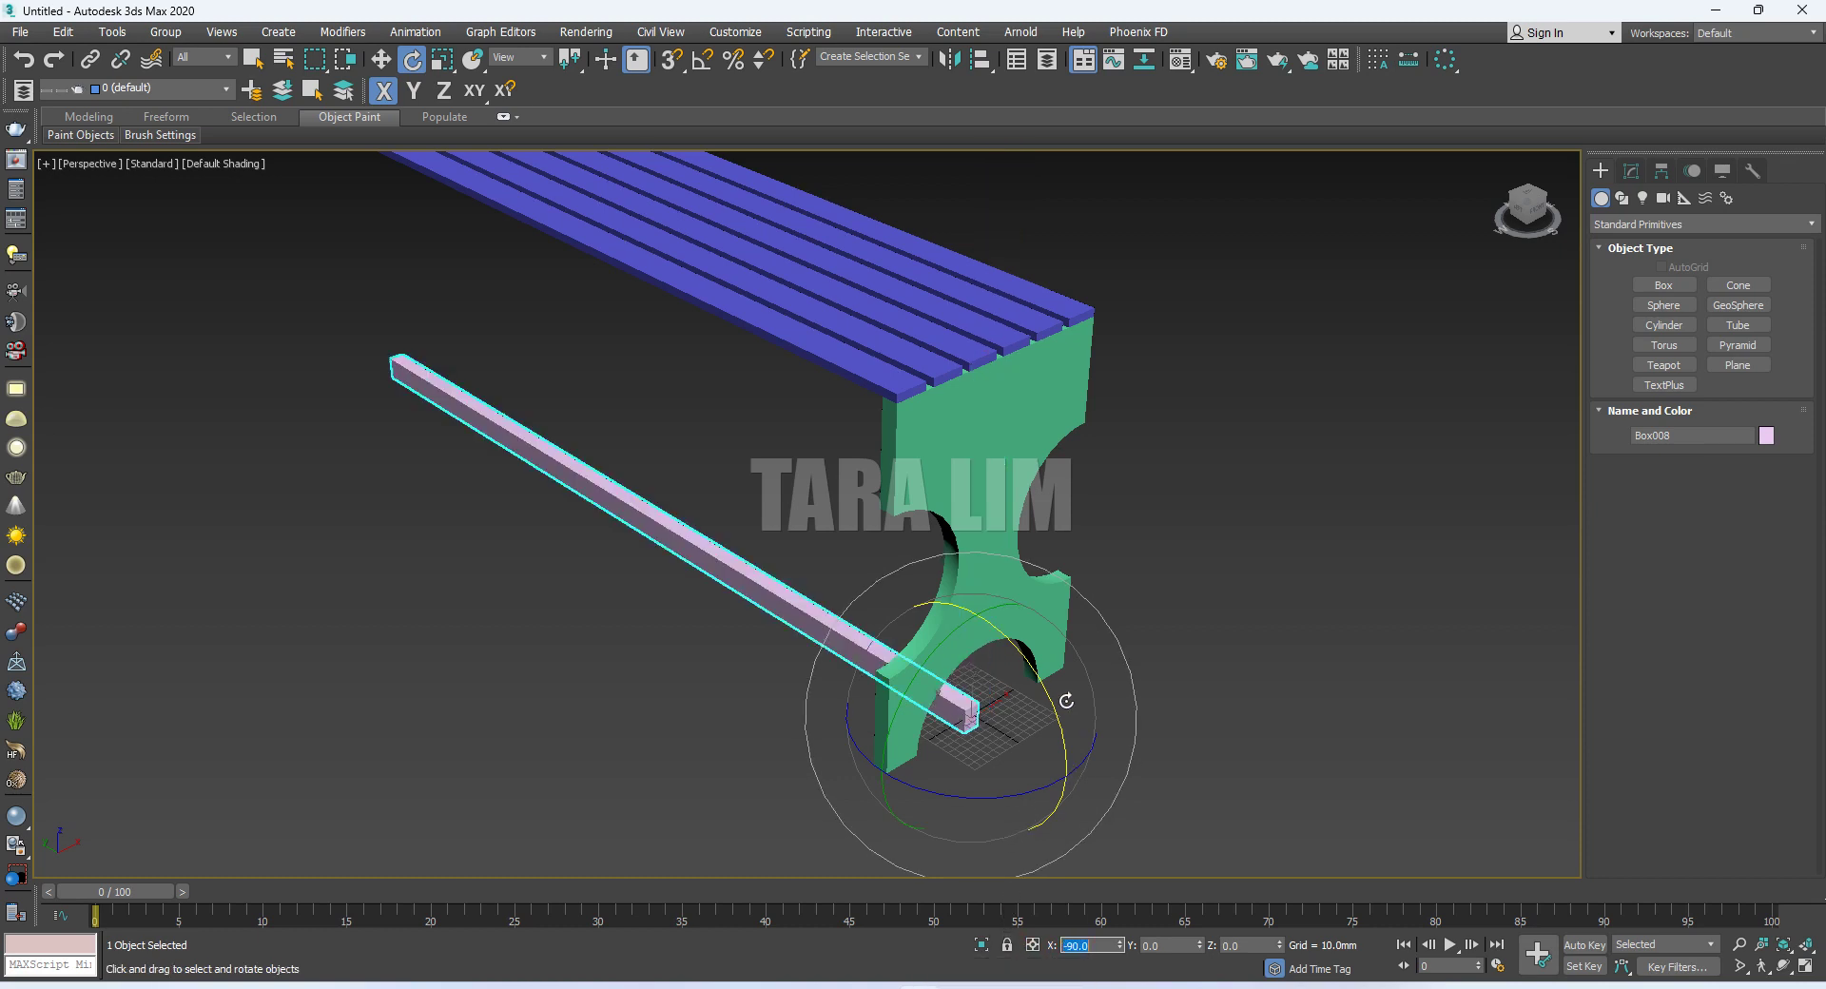
Position the rail at X 0, Y 0, Z 225 mm, then select the near green leg
{"action": "left_click", "coordinate": [381, 59]}
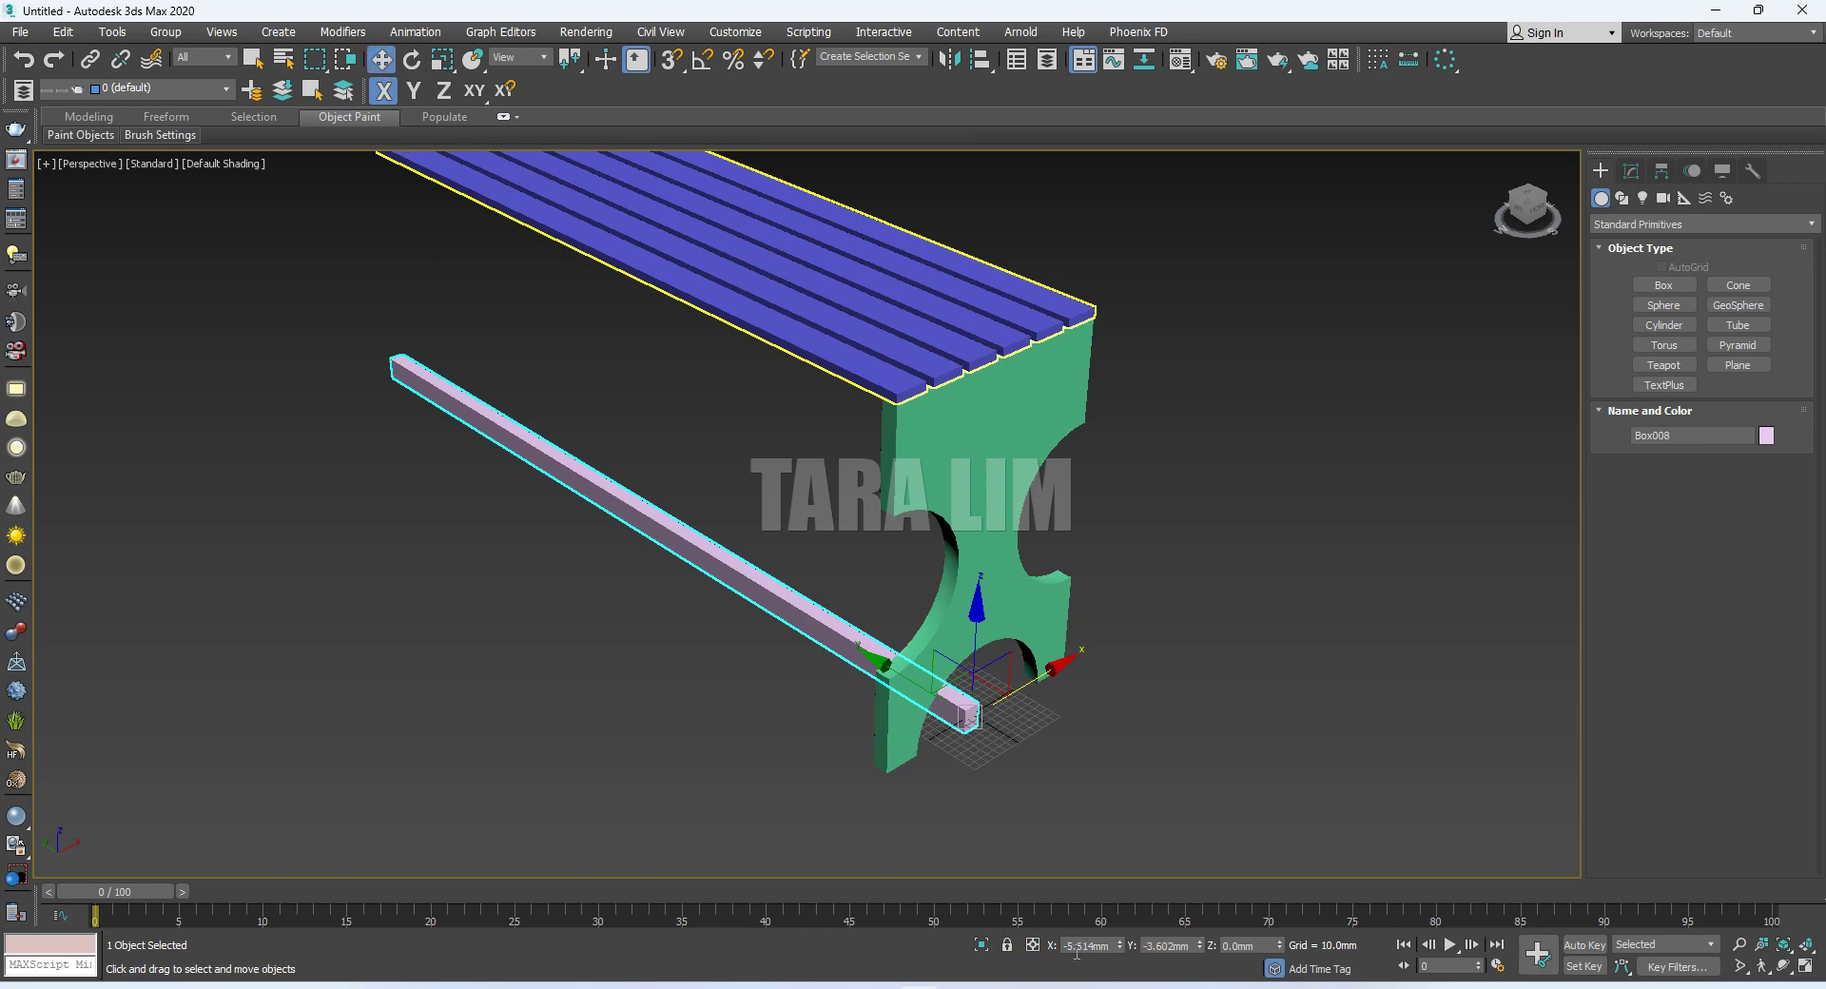
{"action": "double_click", "coordinate": [1077, 946]}
{"action": "type", "text": "0"}
{"action": "key", "text": "Tab"}
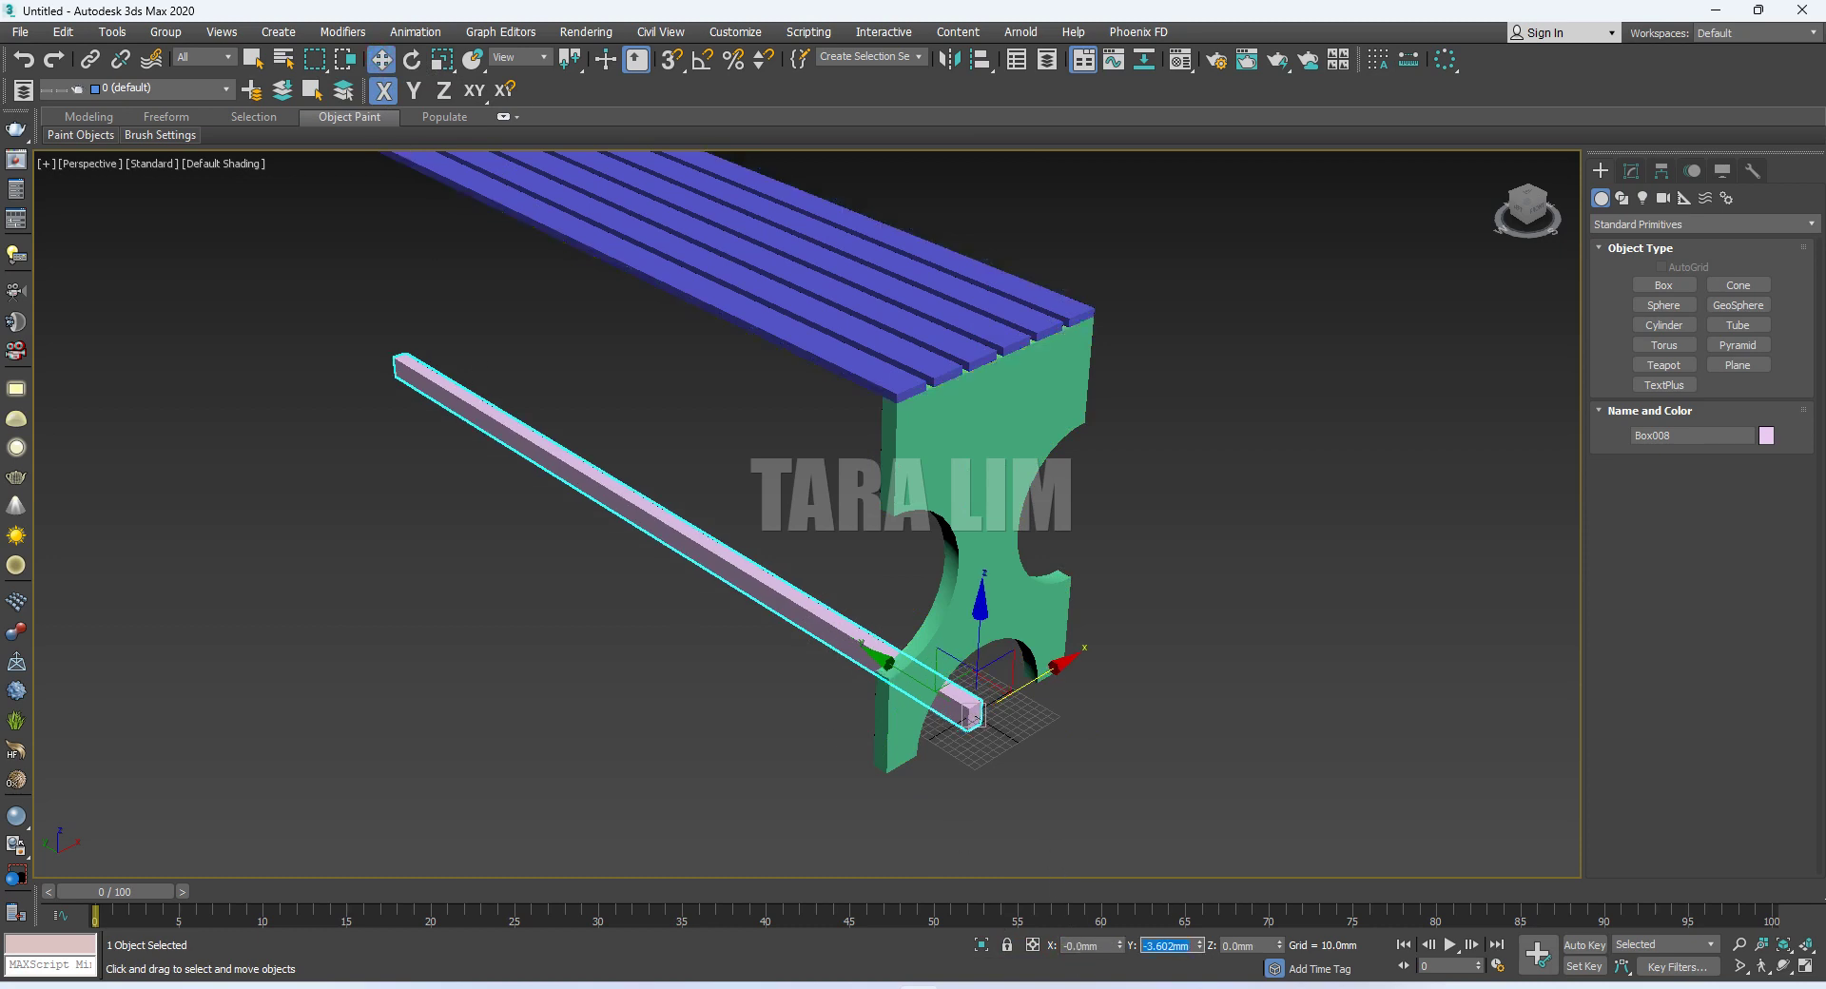
{"action": "type", "text": "0"}
{"action": "key", "text": "Tab"}
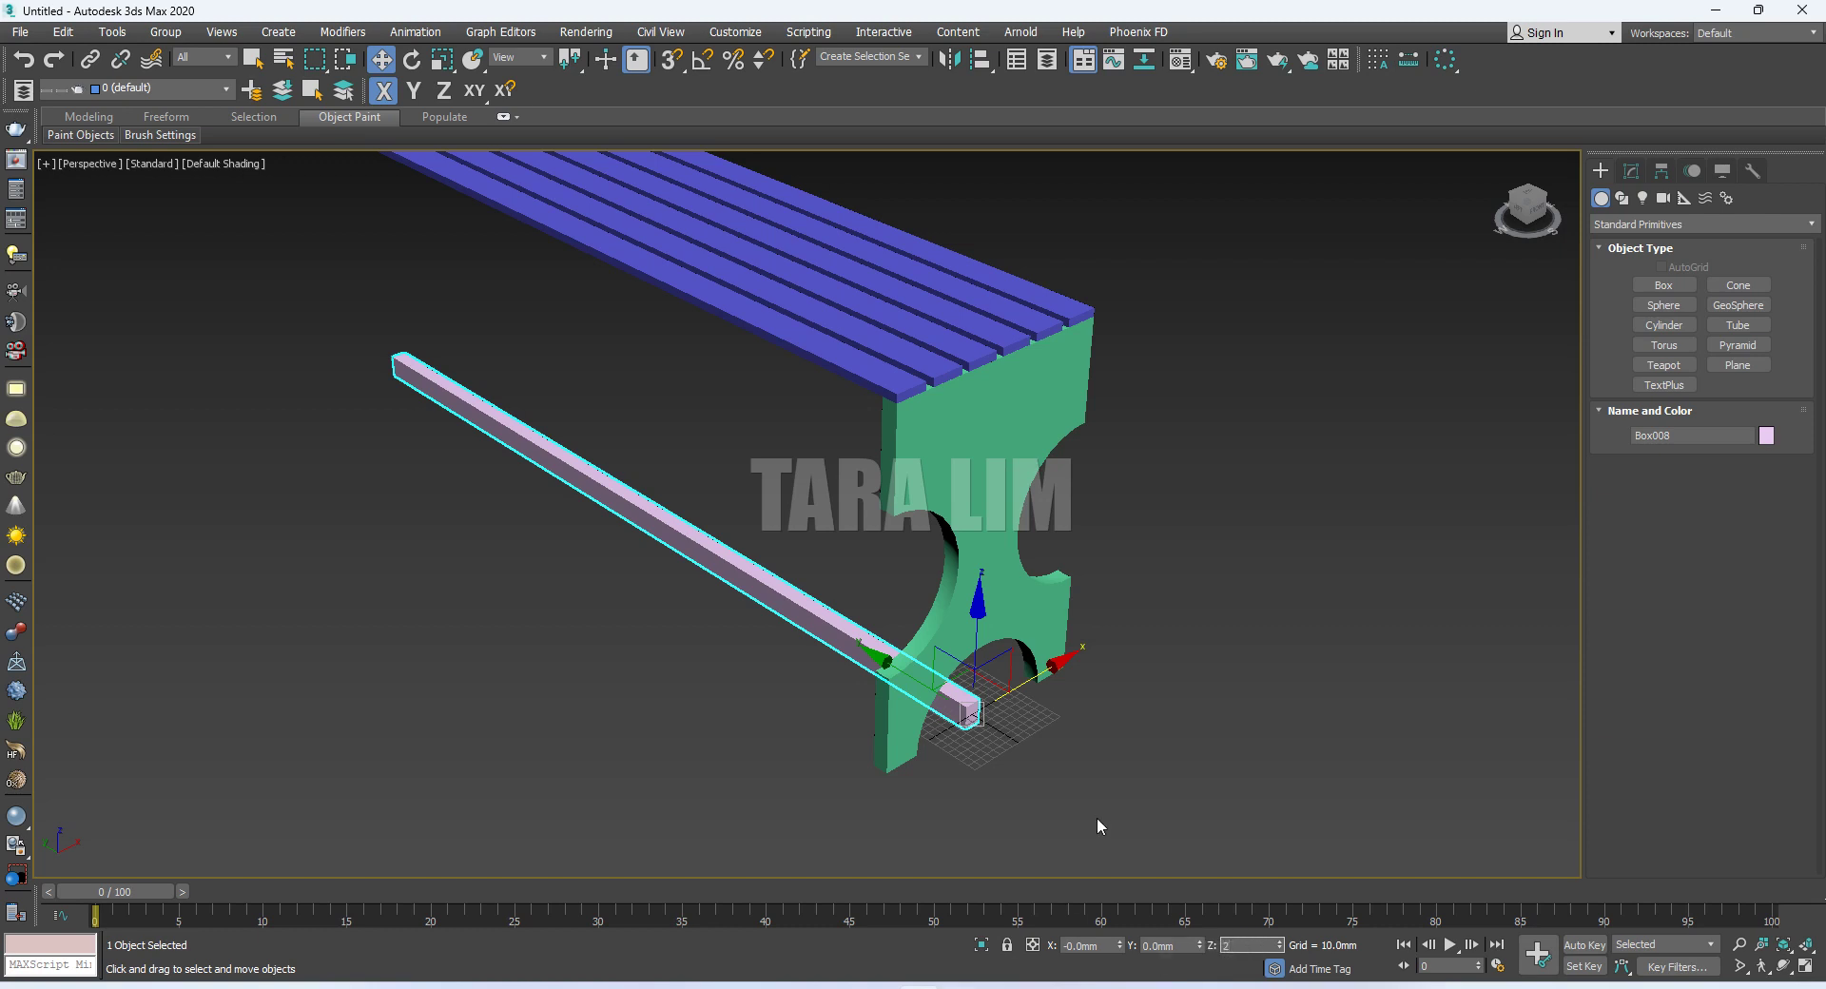
{"action": "type", "text": "25"}
{"action": "key", "text": "Return"}
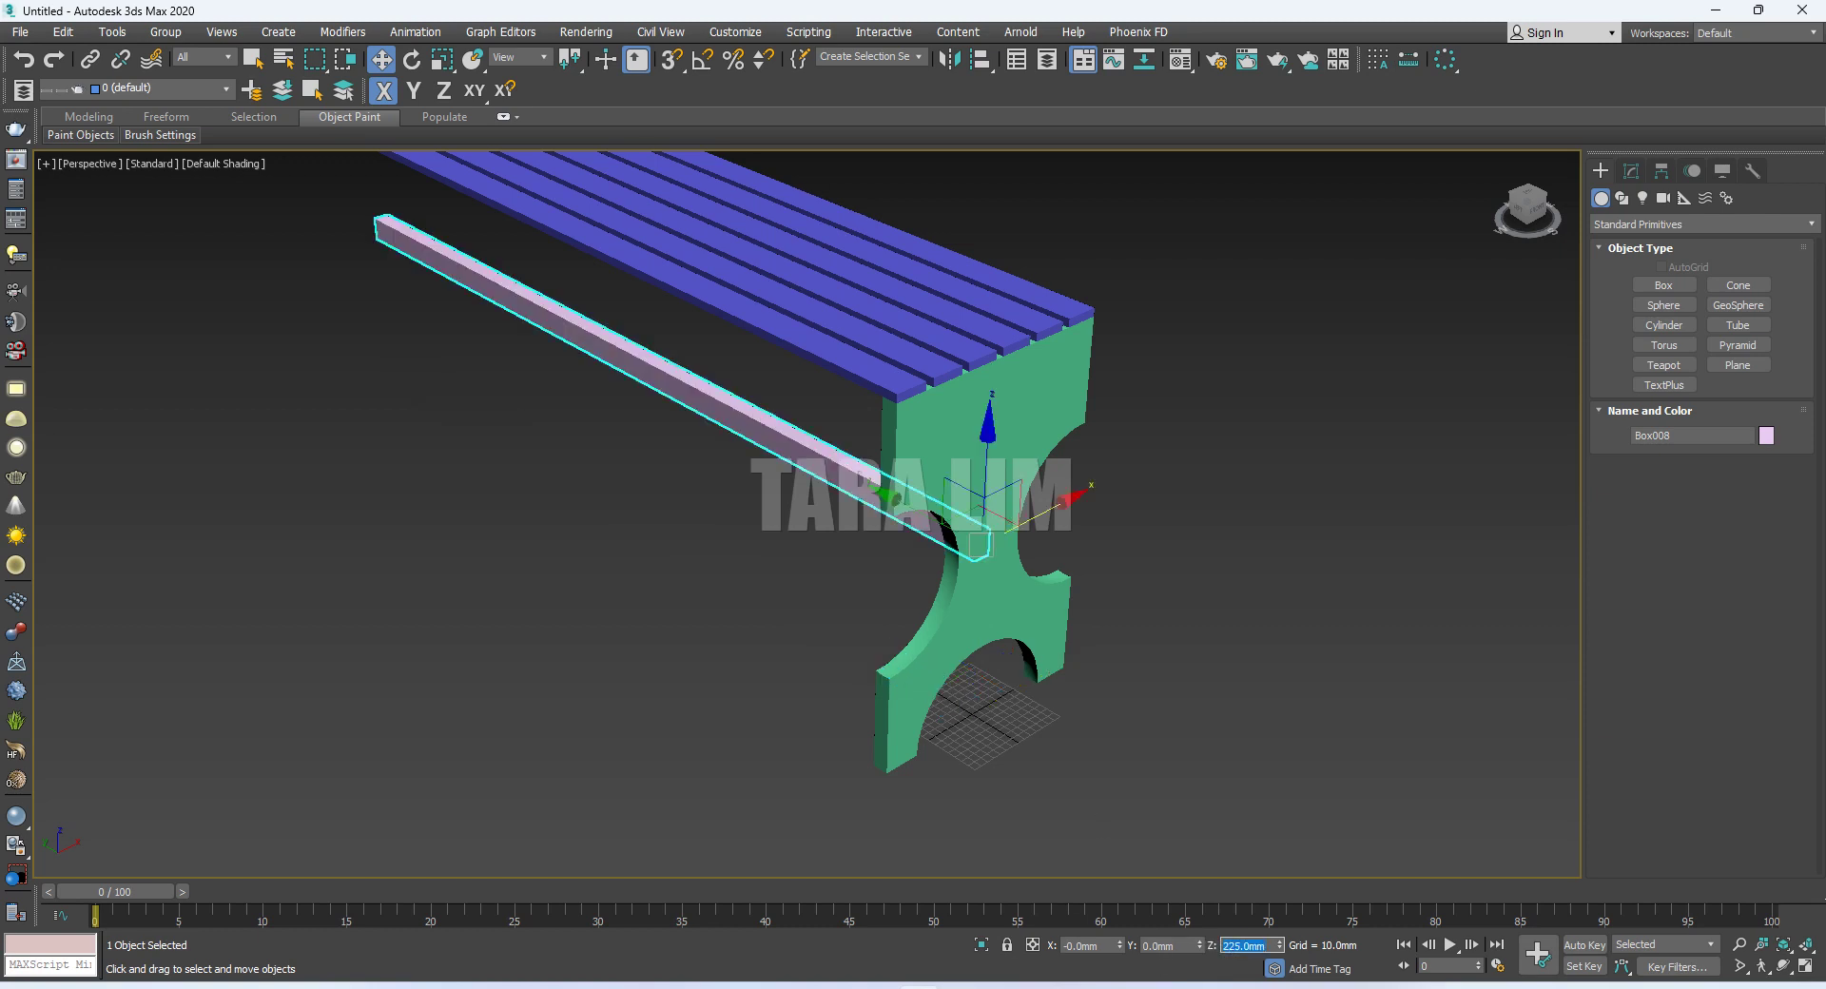
{"action": "left_click", "coordinate": [1281, 483]}
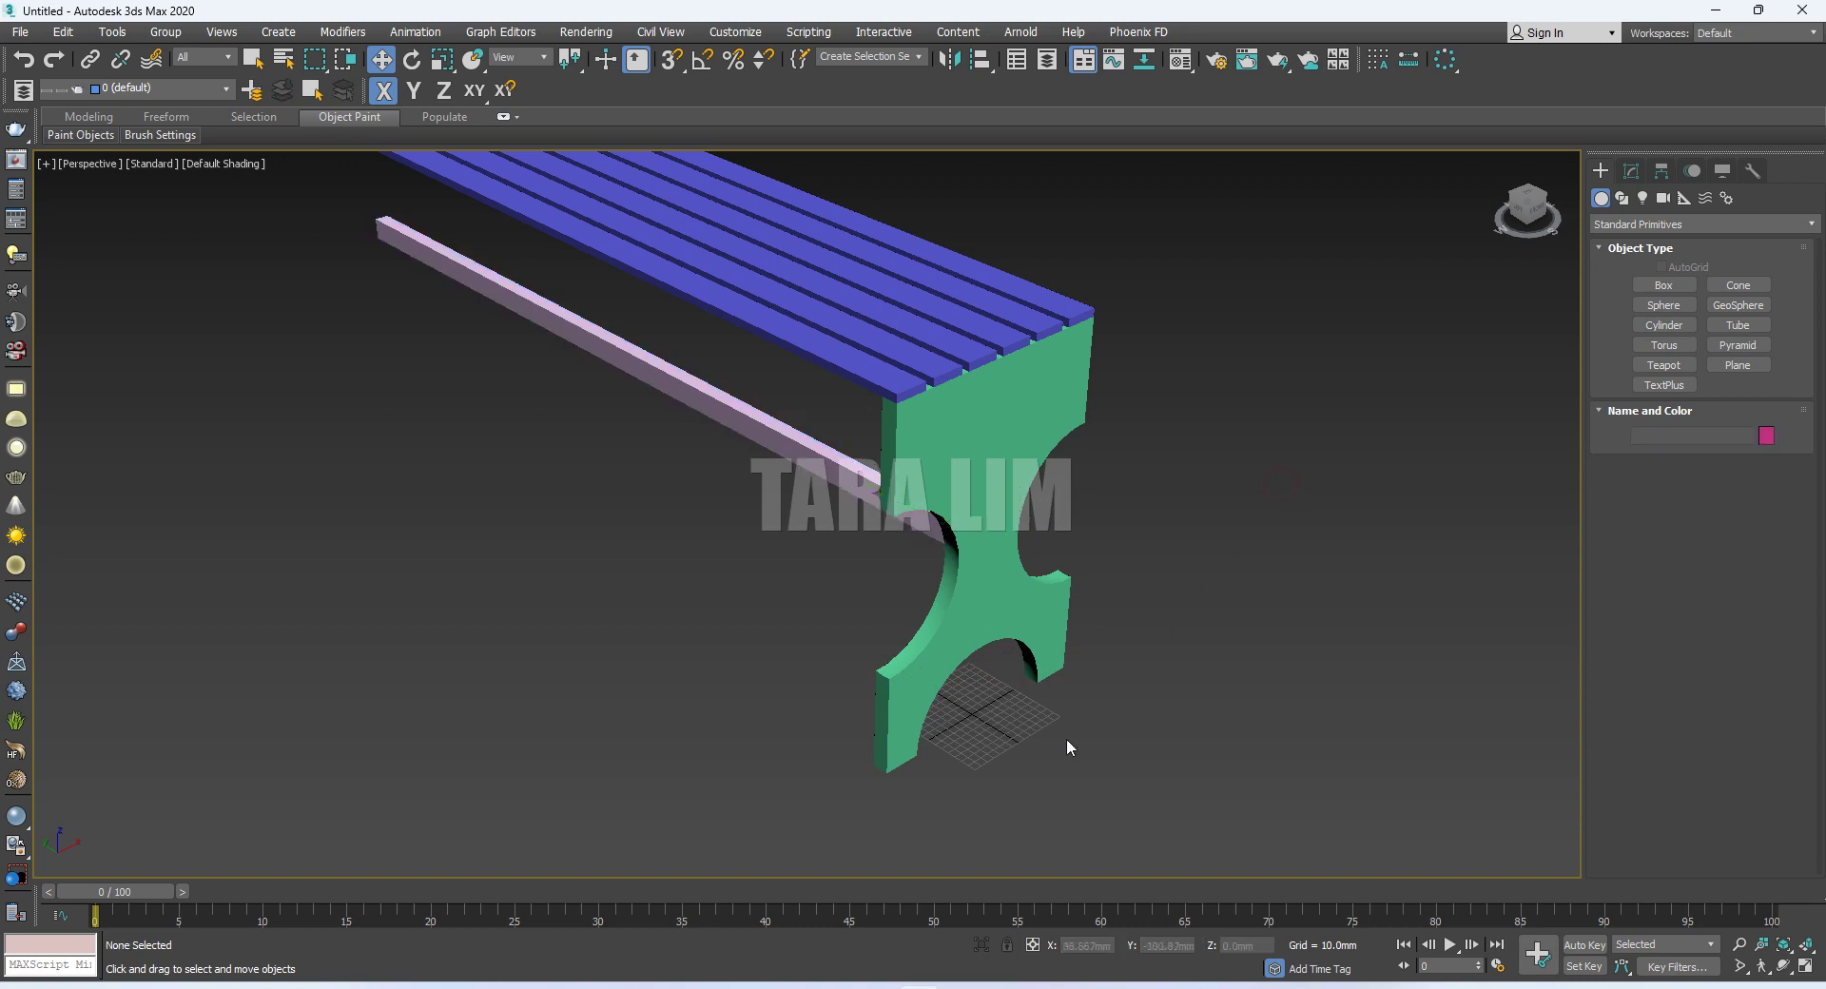
{"action": "left_click", "coordinate": [930, 664]}
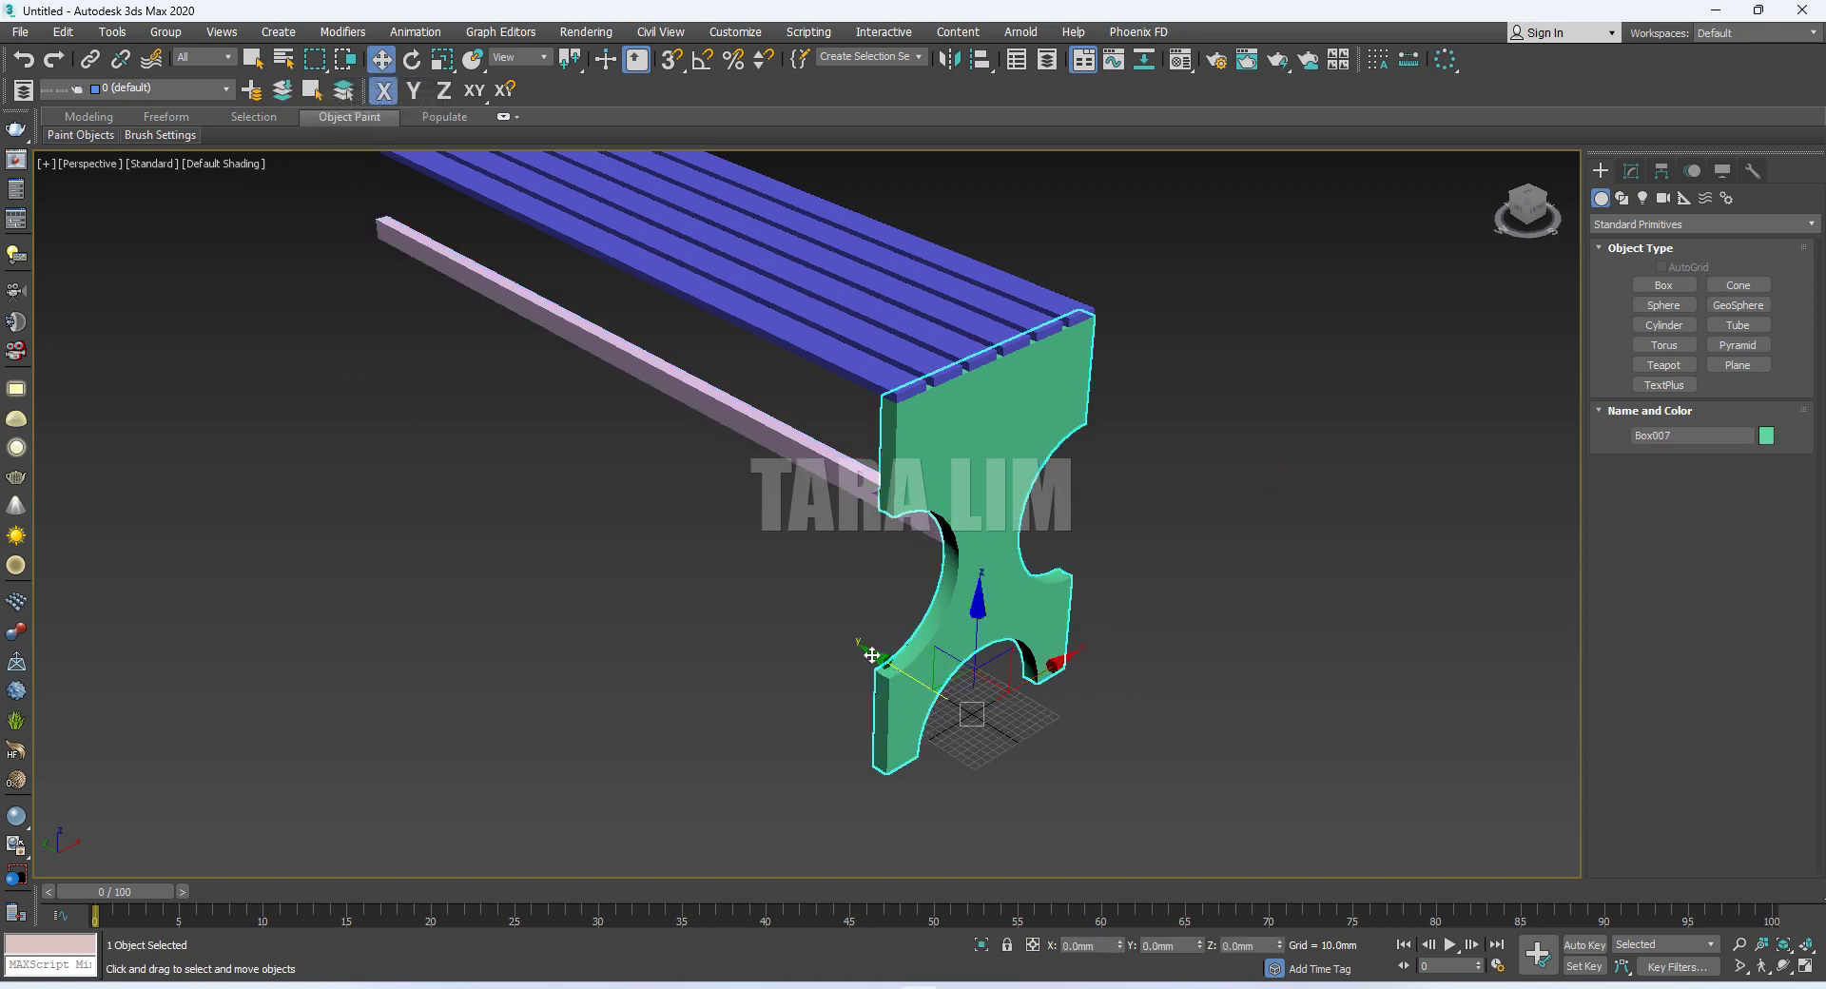
Clone the bench leg and move the copy to Y 1200 mm
{"action": "left_click_drag", "start_coordinate": [874, 656], "coordinate": [780, 601], "text": "shift"}
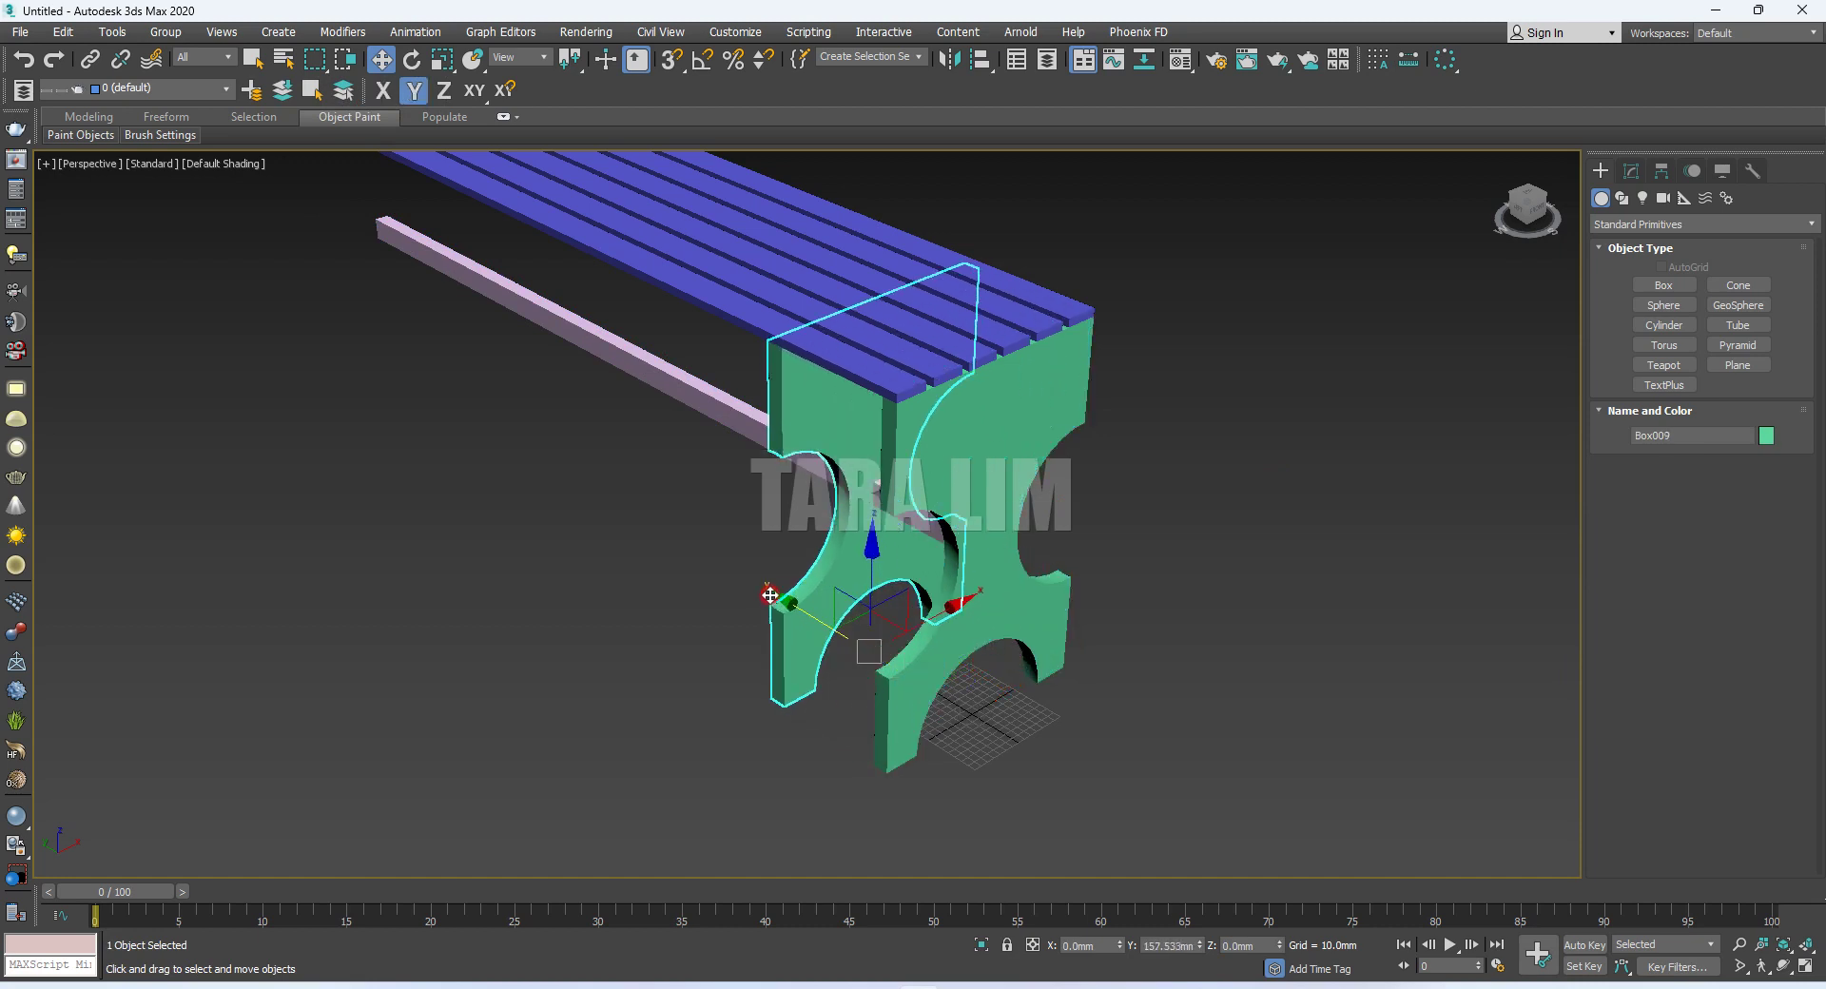
{"action": "left_click", "coordinate": [919, 582]}
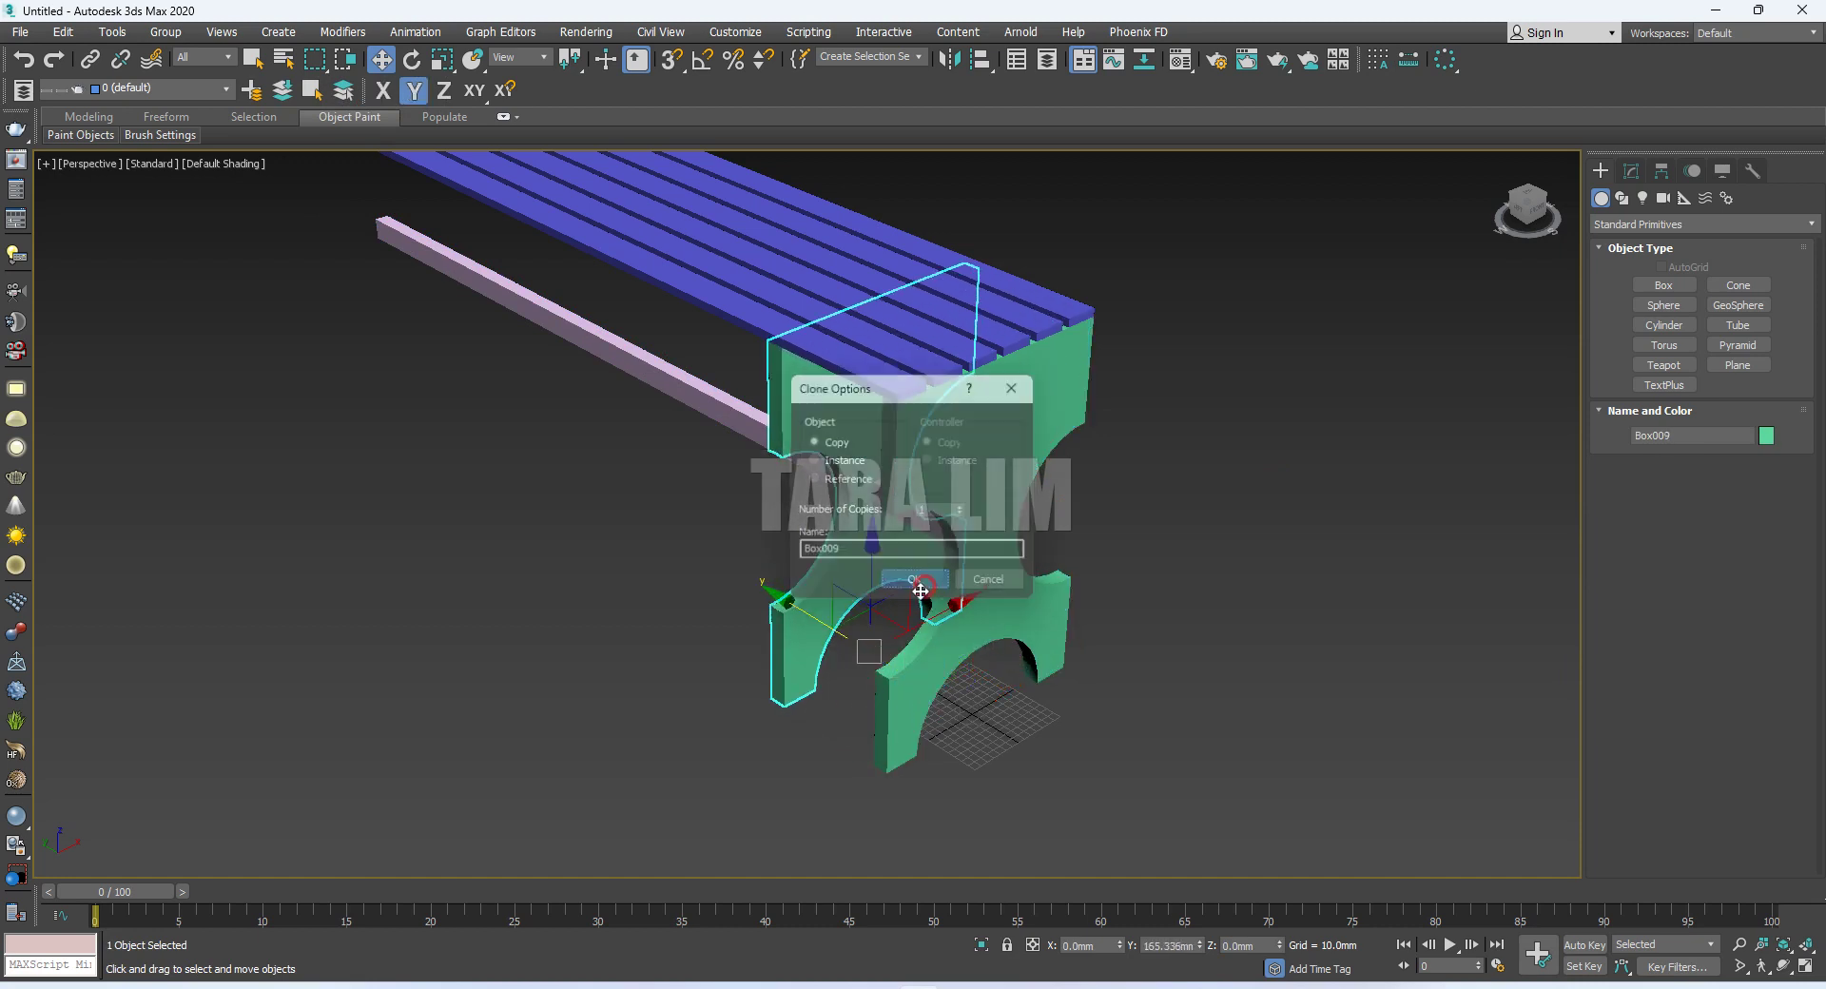
{"action": "double_click", "coordinate": [1178, 942]}
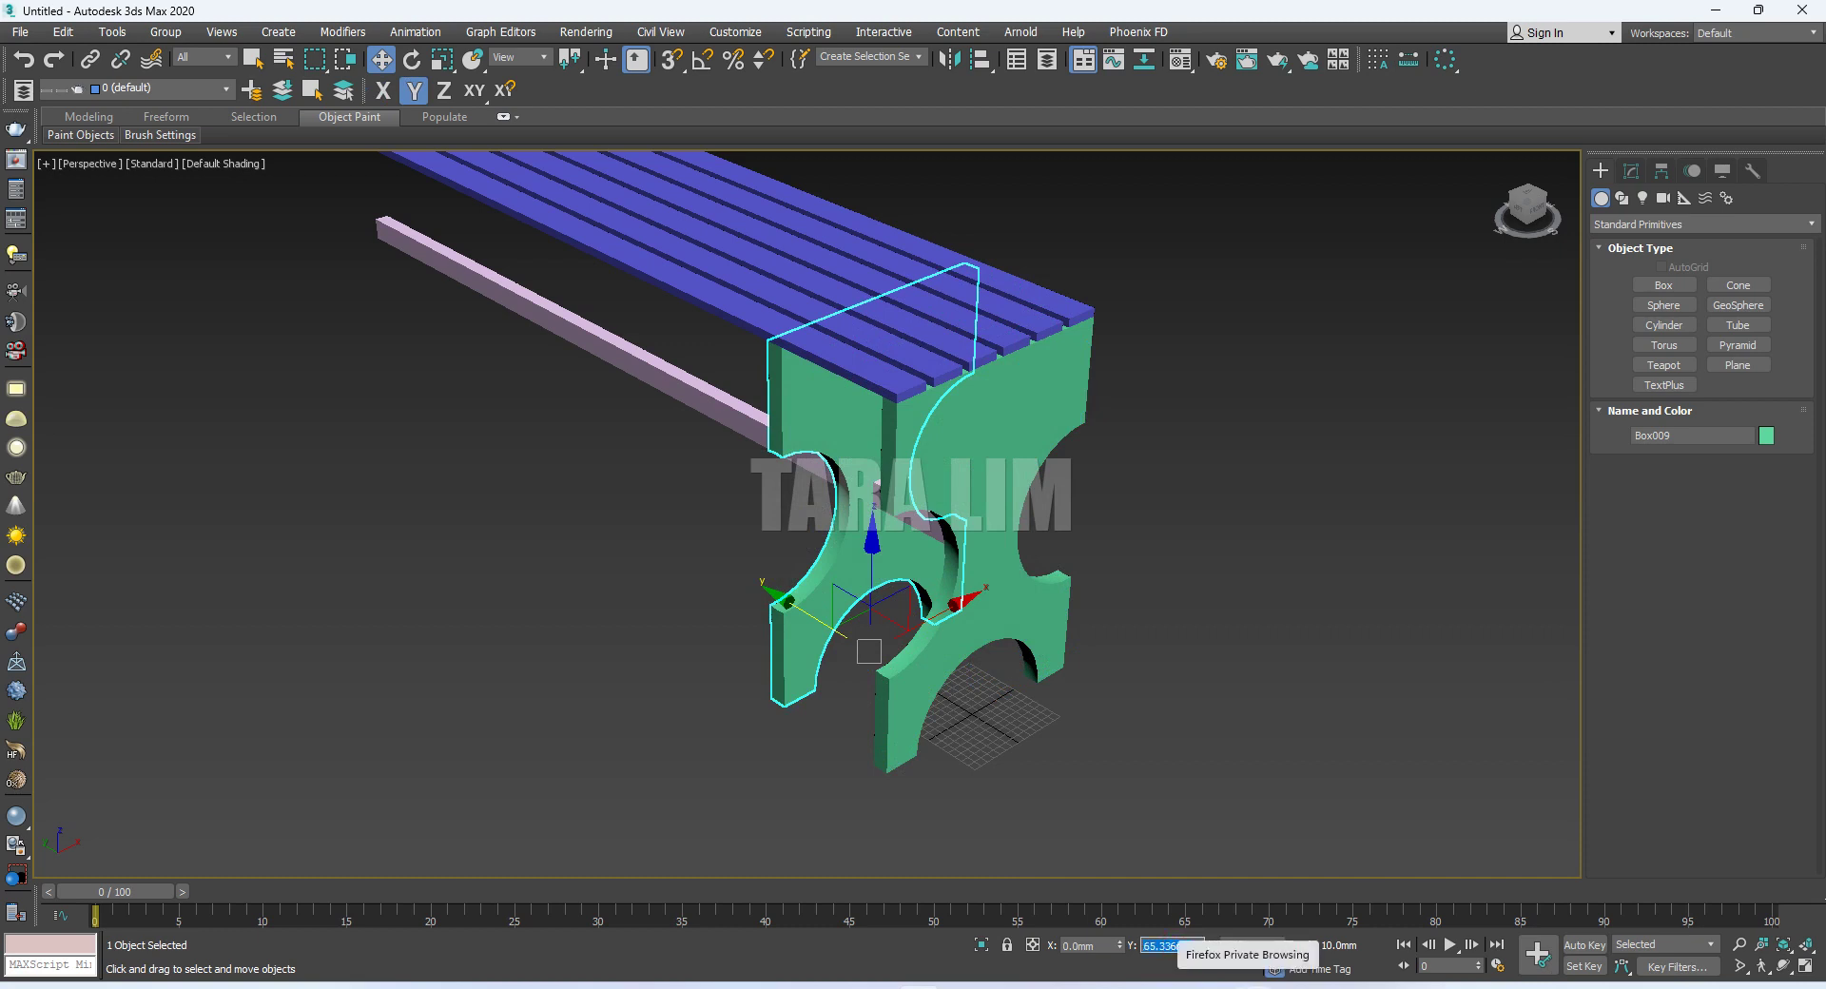
{"action": "type", "text": "1200"}
{"action": "key", "text": "Return"}
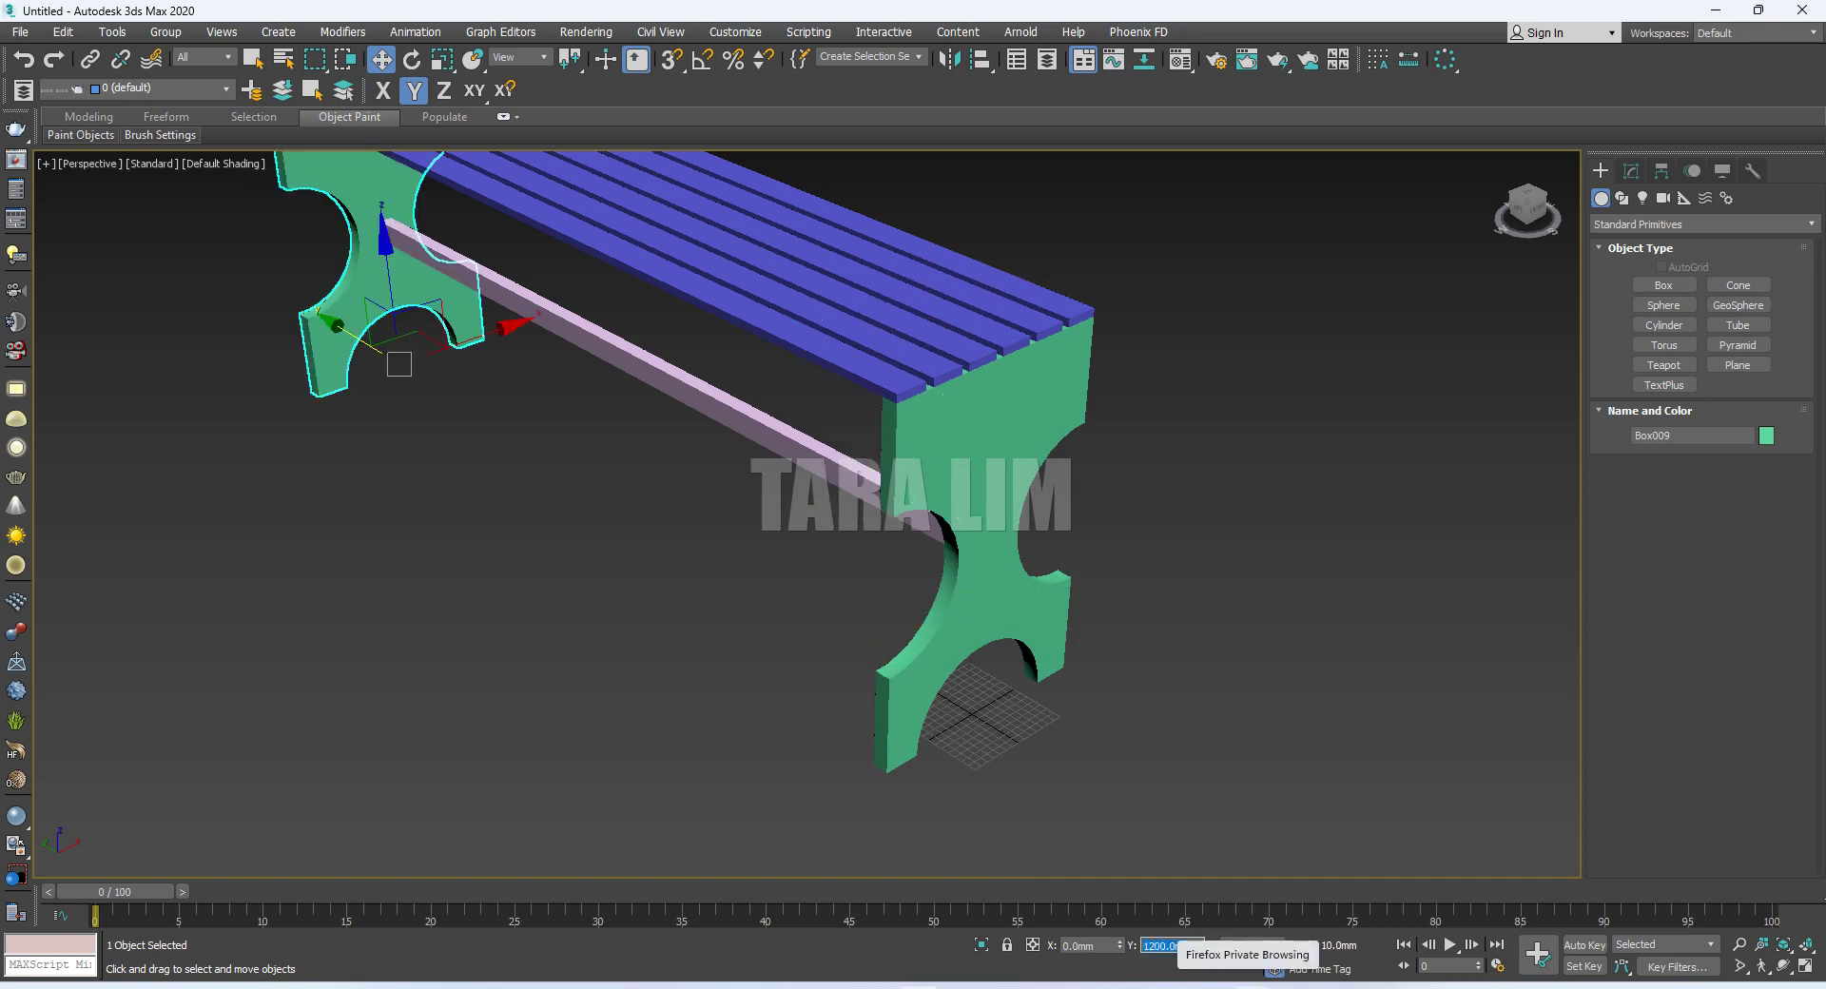
Clone the near leg again and place the copy midway at Y 600 mm
{"action": "left_click", "coordinate": [1210, 526]}
{"action": "left_click", "coordinate": [914, 698]}
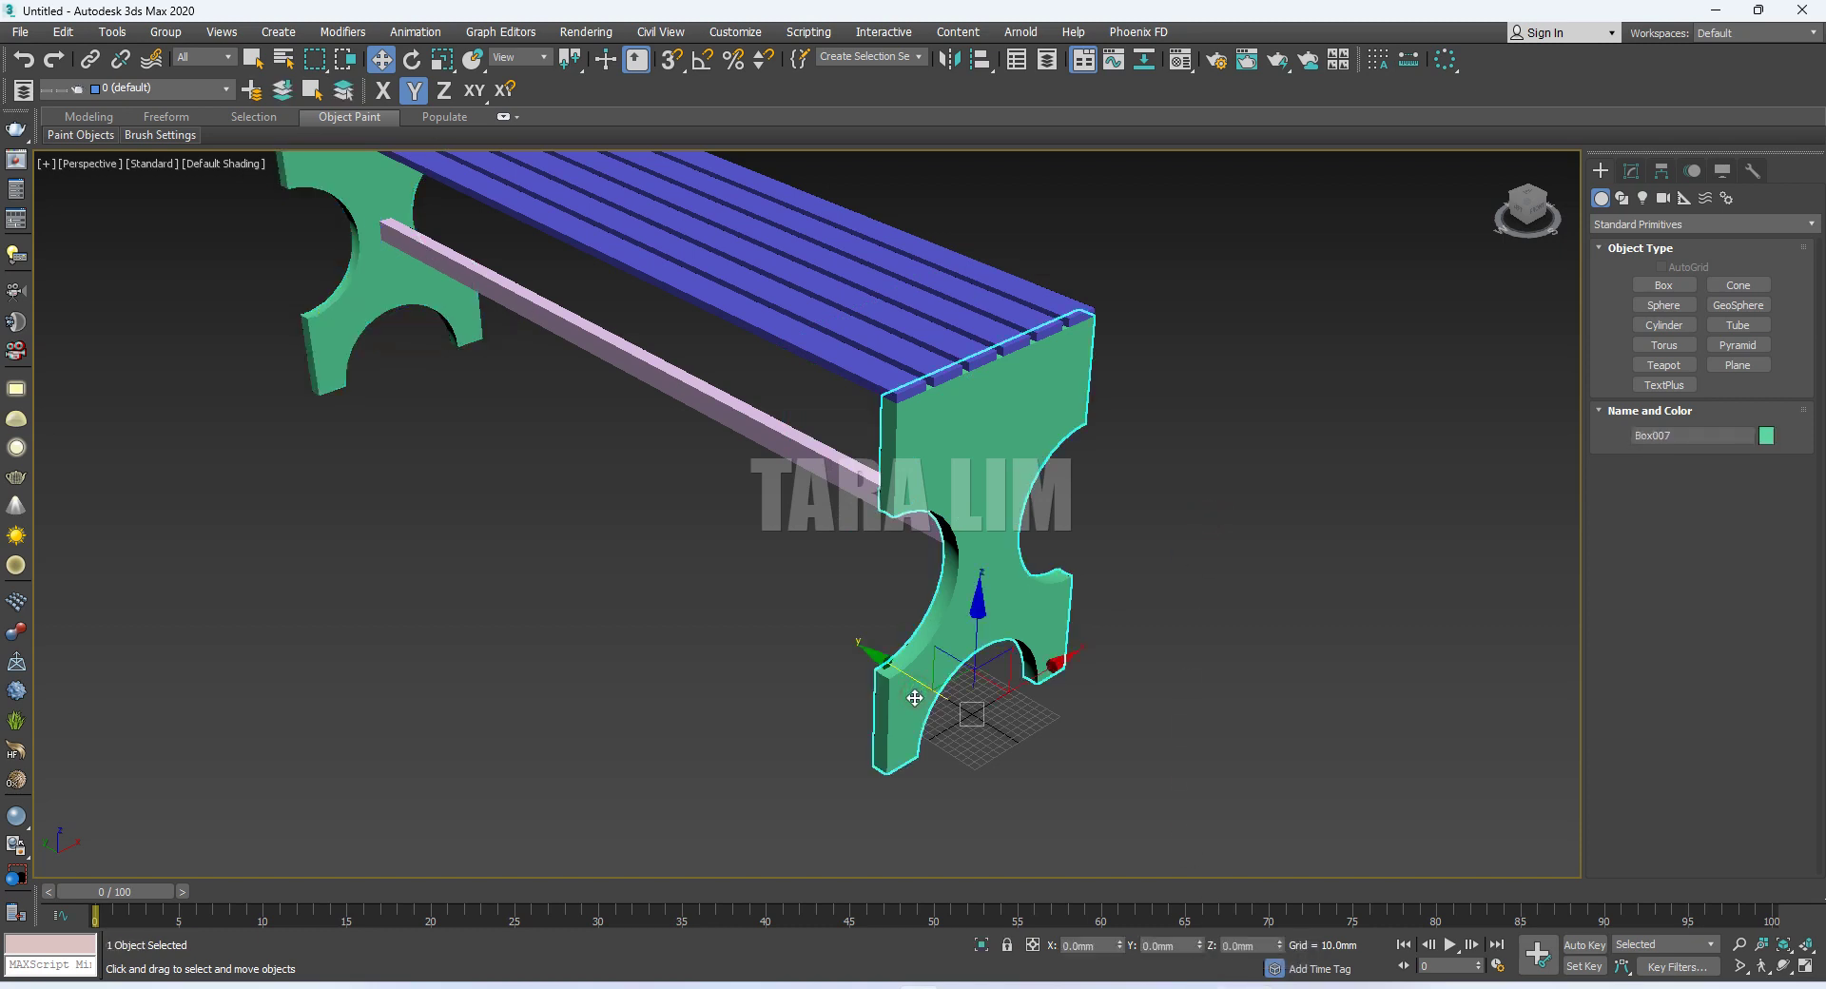
{"action": "left_click_drag", "start_coordinate": [868, 651], "coordinate": [792, 619], "text": "shift"}
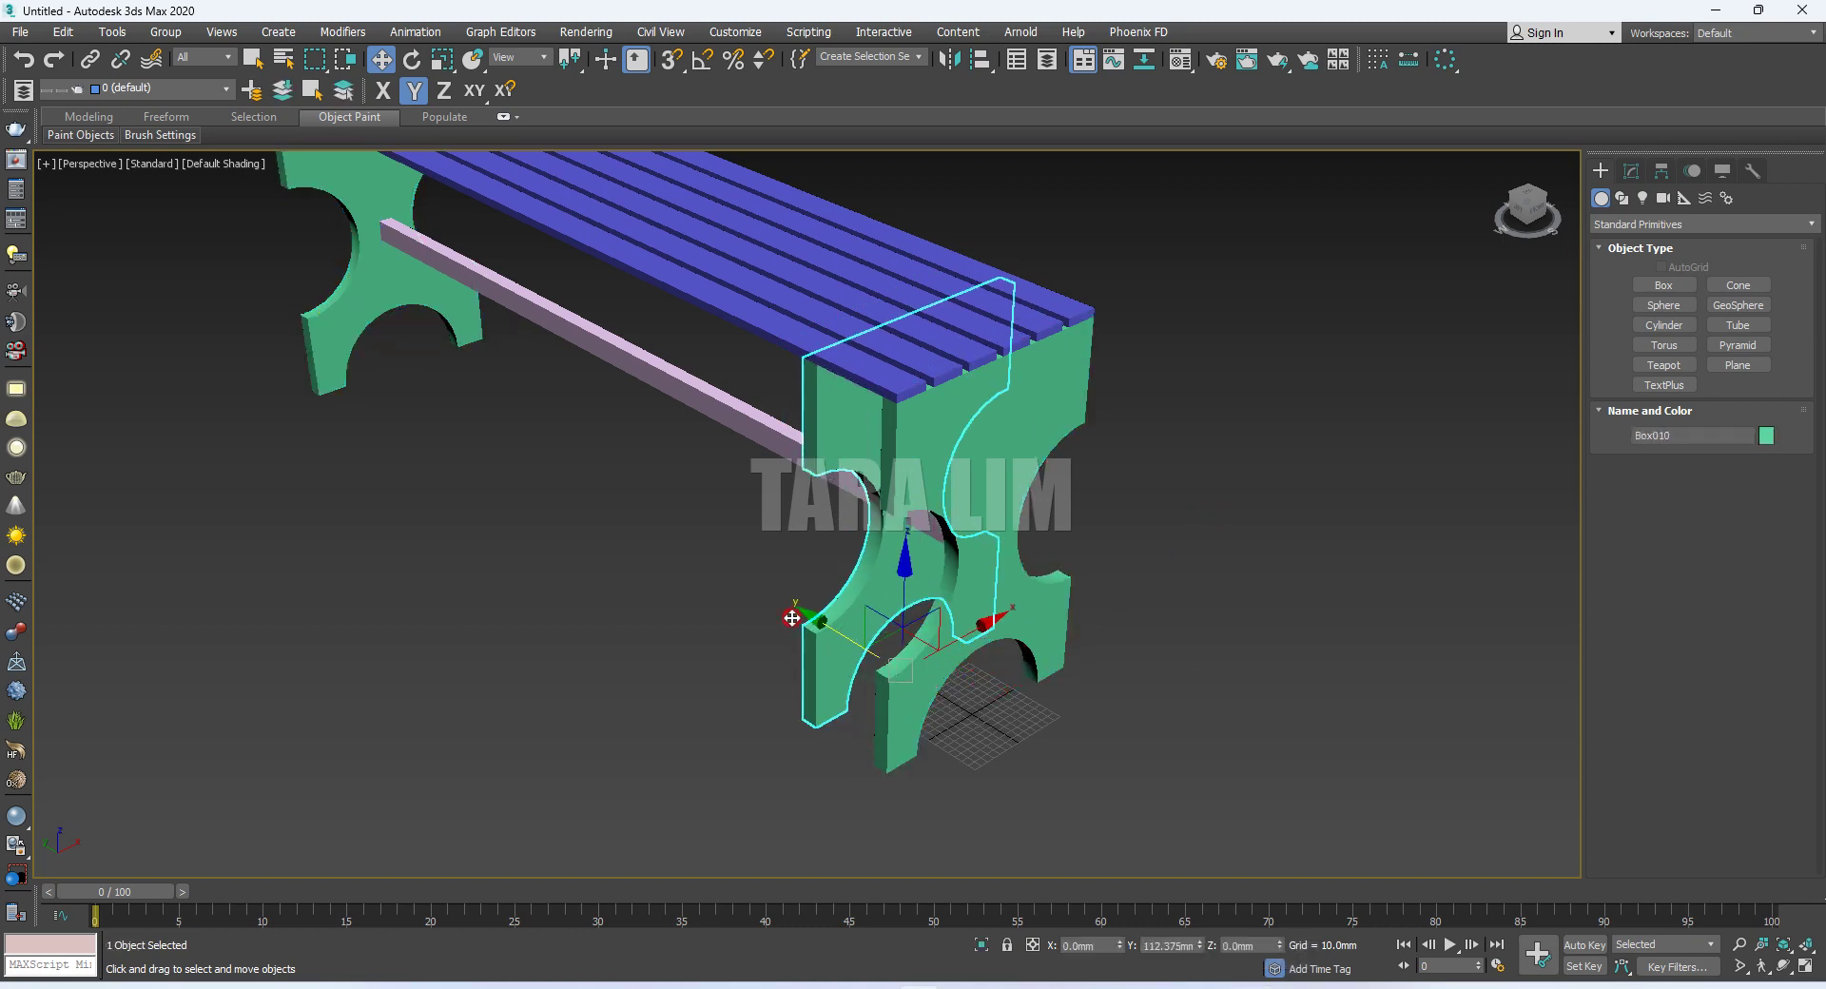
{"action": "left_click", "coordinate": [908, 587]}
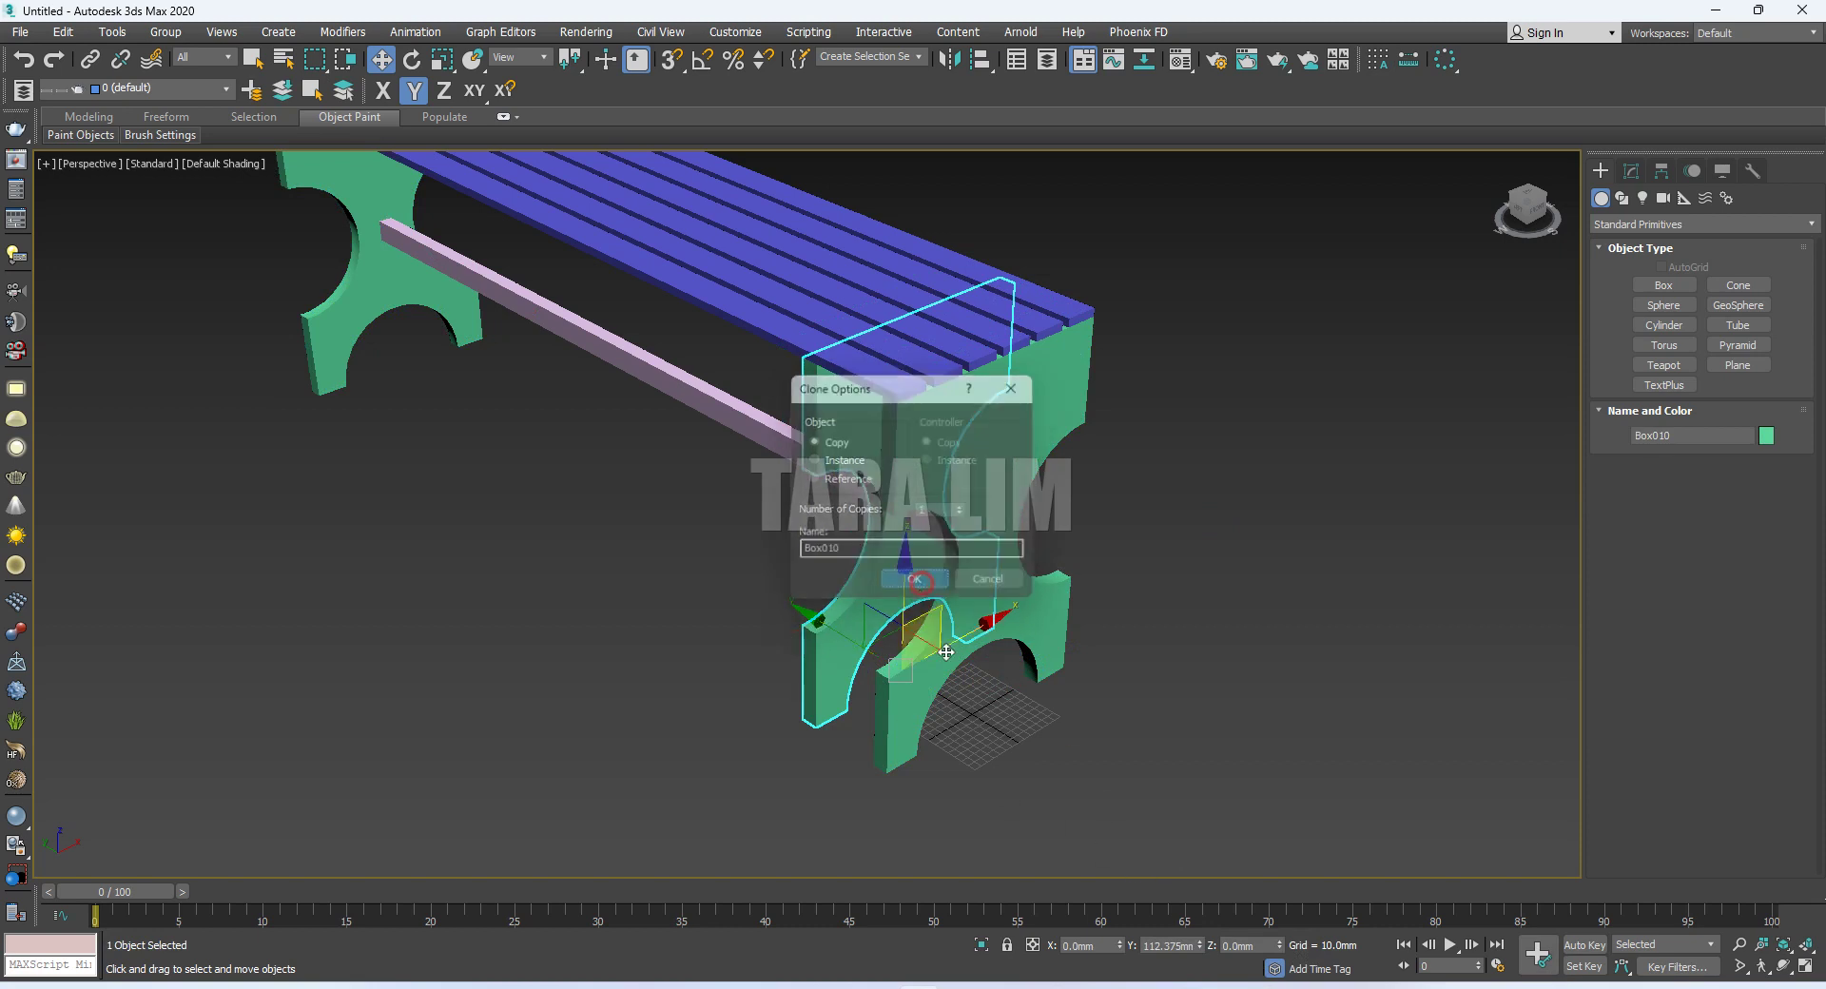
{"action": "double_click", "coordinate": [1159, 945]}
{"action": "type", "text": "600"}
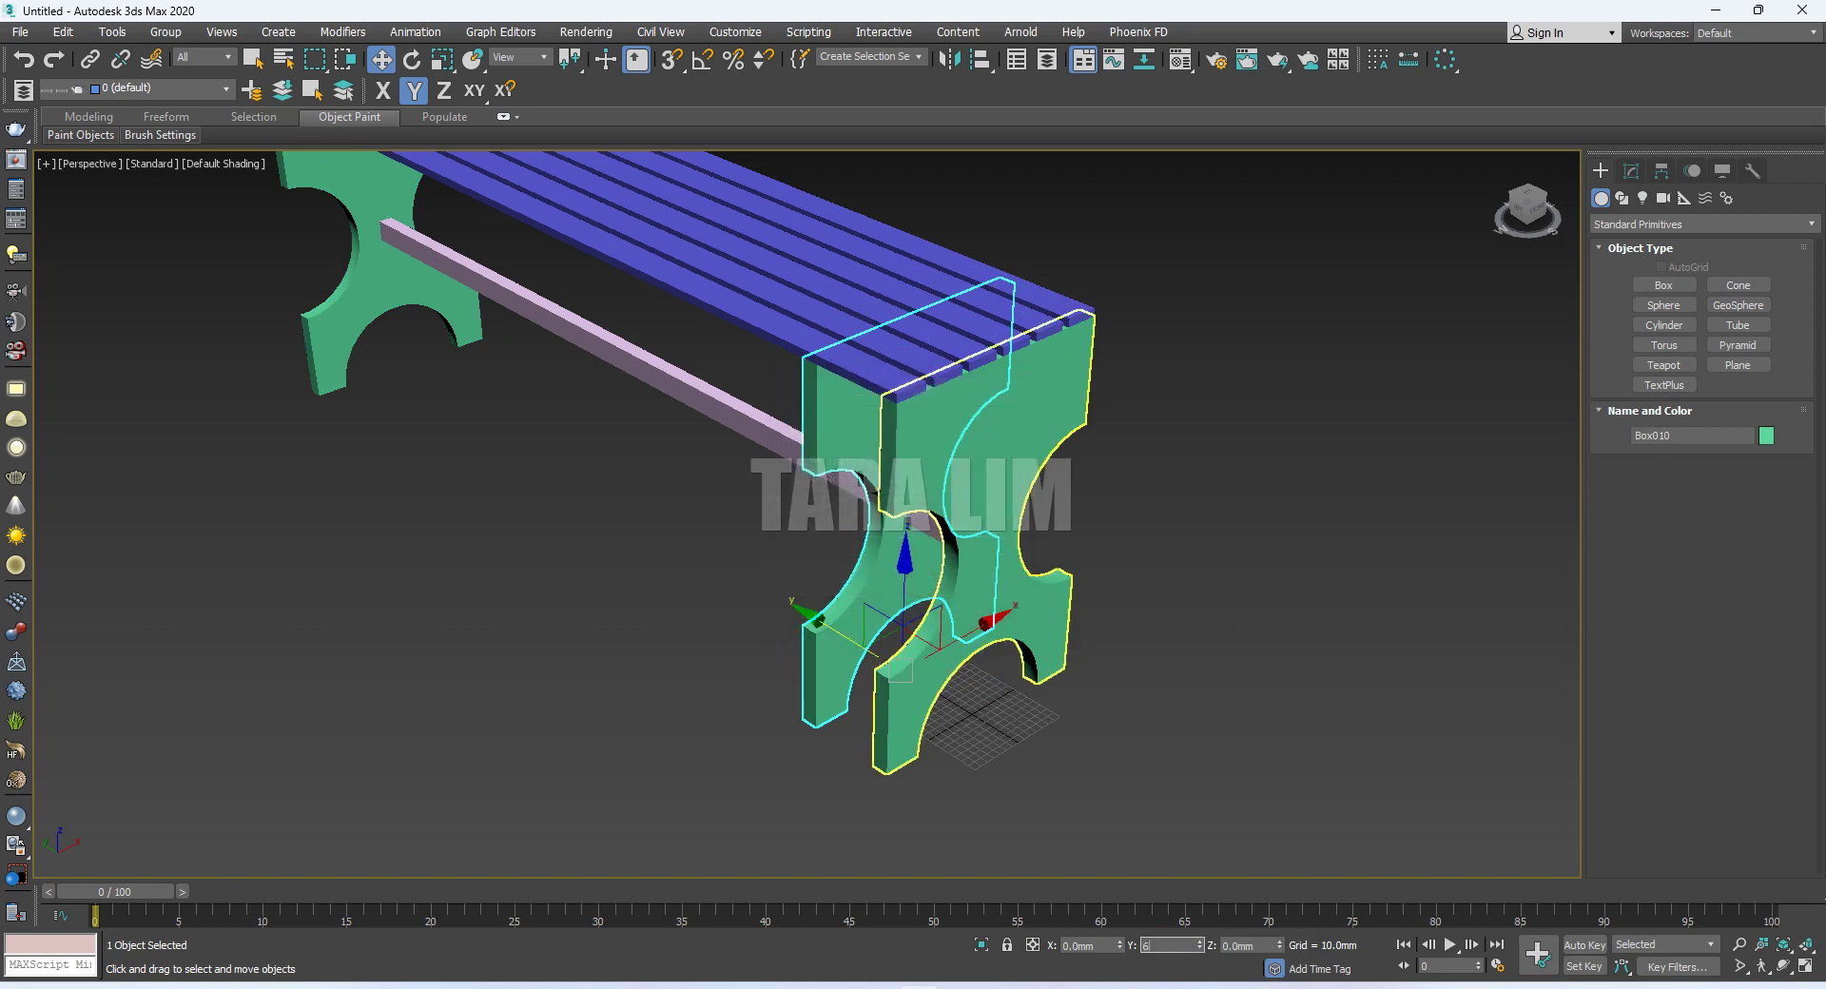
{"action": "key", "text": "Return"}
{"action": "scroll", "coordinate": [1253, 692], "scroll_direction": "down", "scroll_amount": 3}
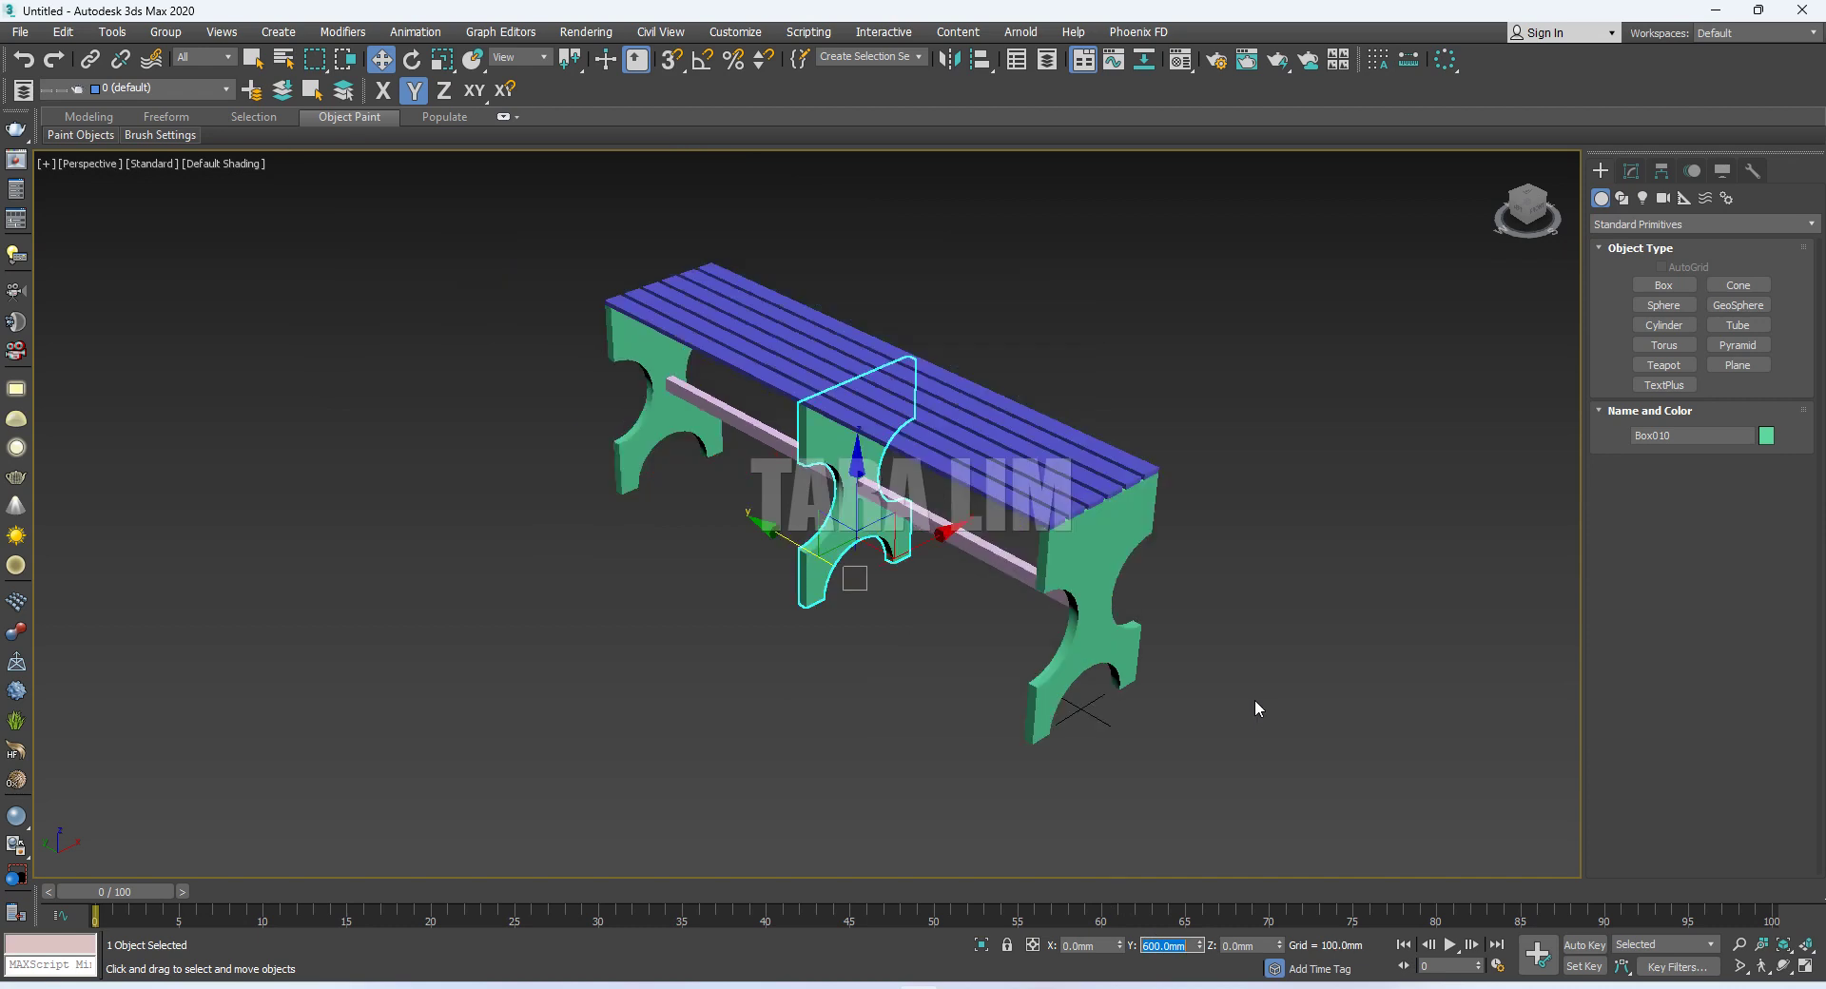
{"action": "left_click", "coordinate": [630, 697]}
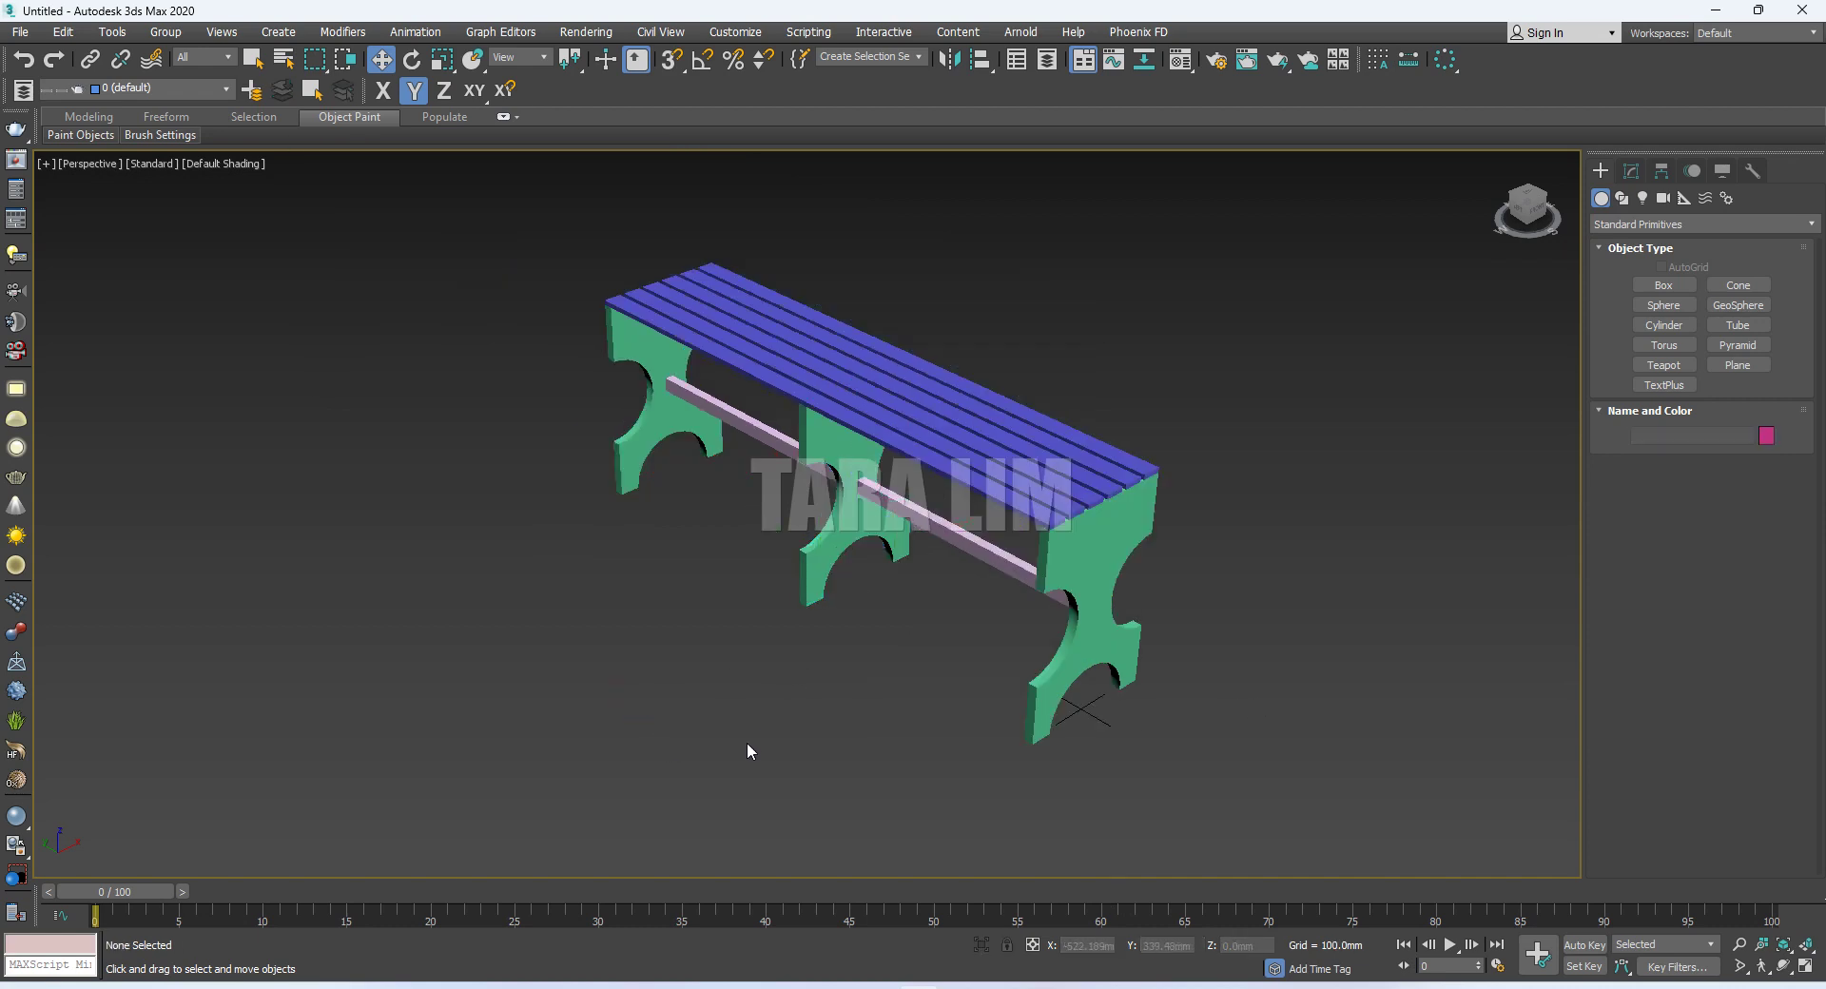
Select all five bench parts and give them an orange object colour
{"action": "mouse_move", "coordinate": [745, 744]}
{"action": "middle_mouse_down", "text": "alt"}
{"action": "mouse_move", "coordinate": [1034, 703]}
{"action": "mouse_move", "coordinate": [796, 683]}
{"action": "middle_mouse_up", "text": "alt"}
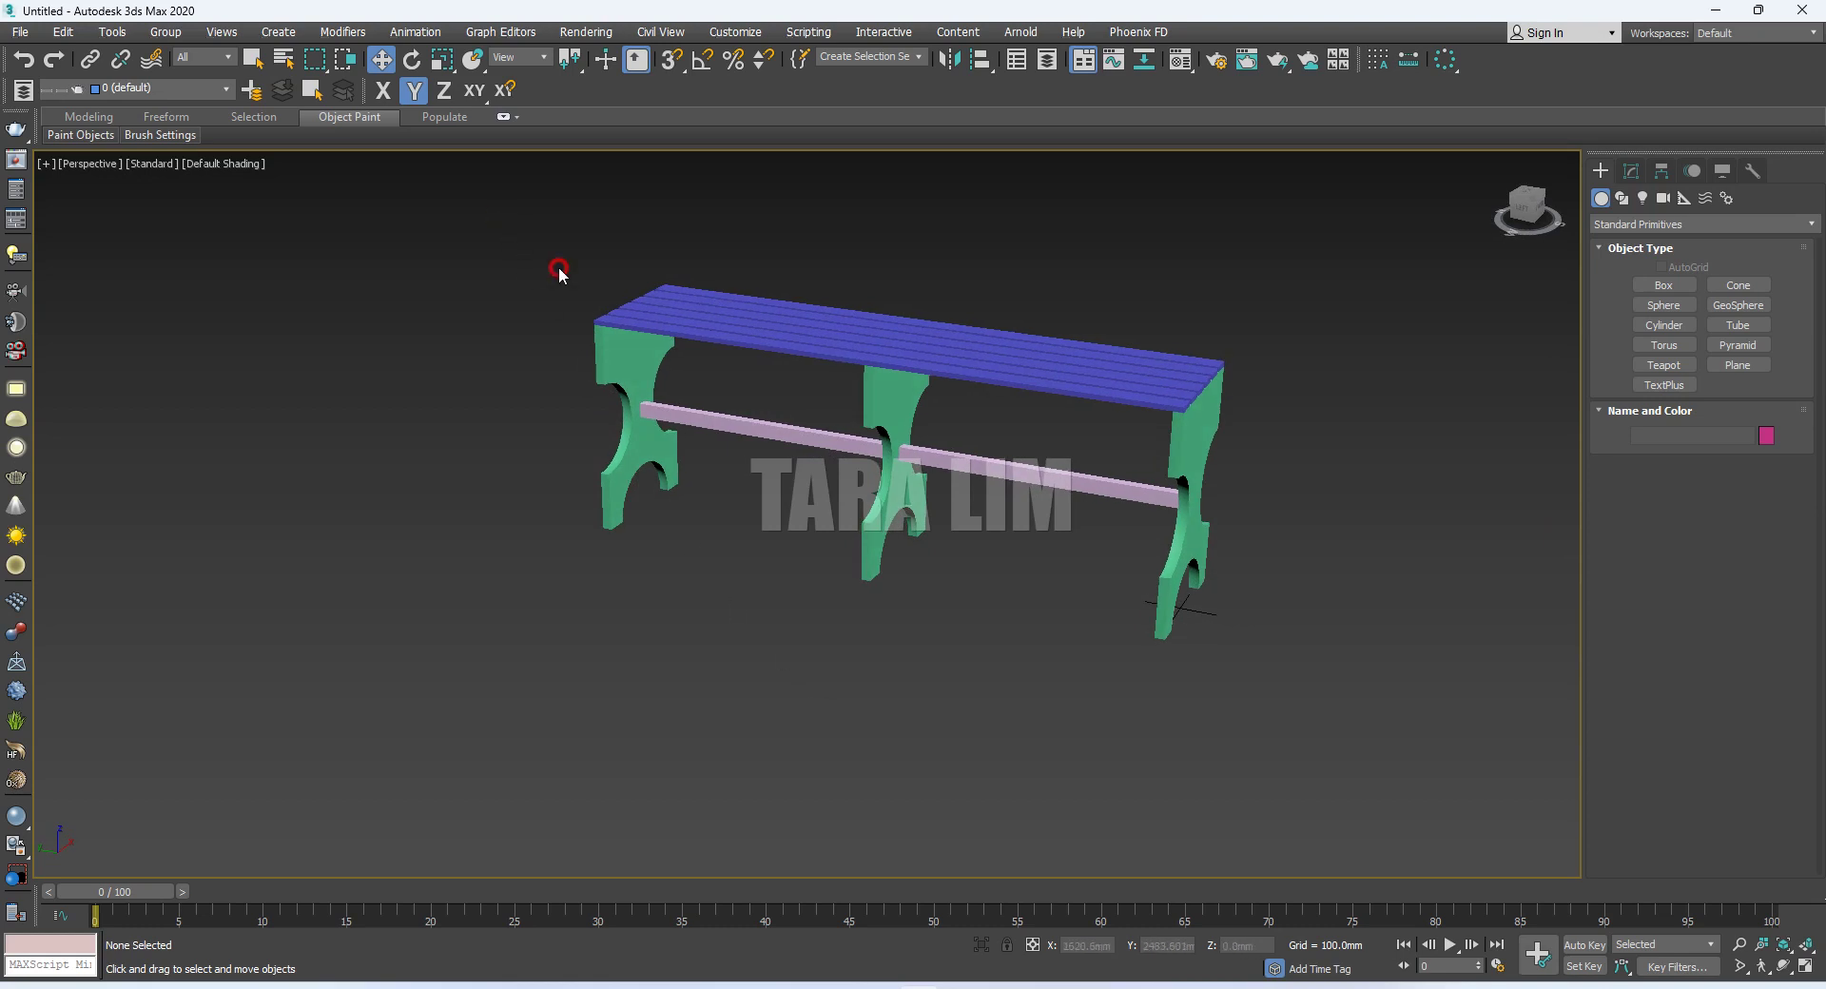
{"action": "left_click_drag", "start_coordinate": [559, 273], "coordinate": [1265, 709]}
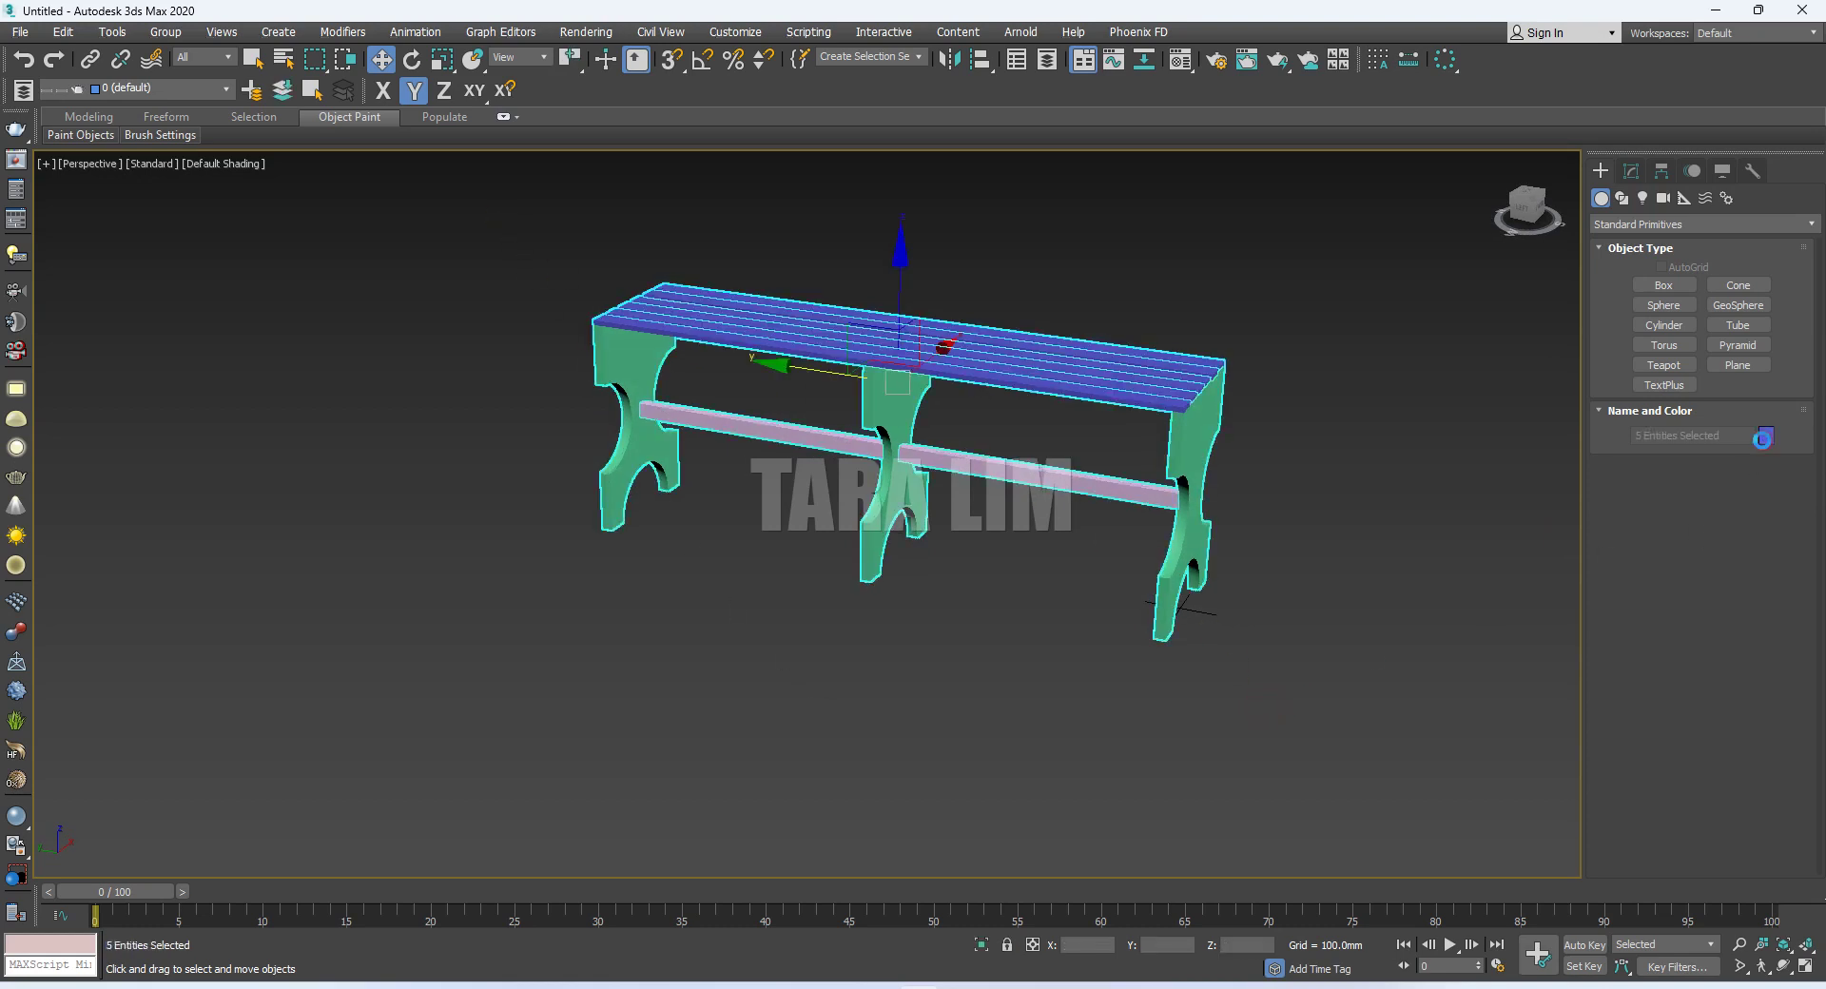
{"action": "left_click", "coordinate": [1425, 327]}
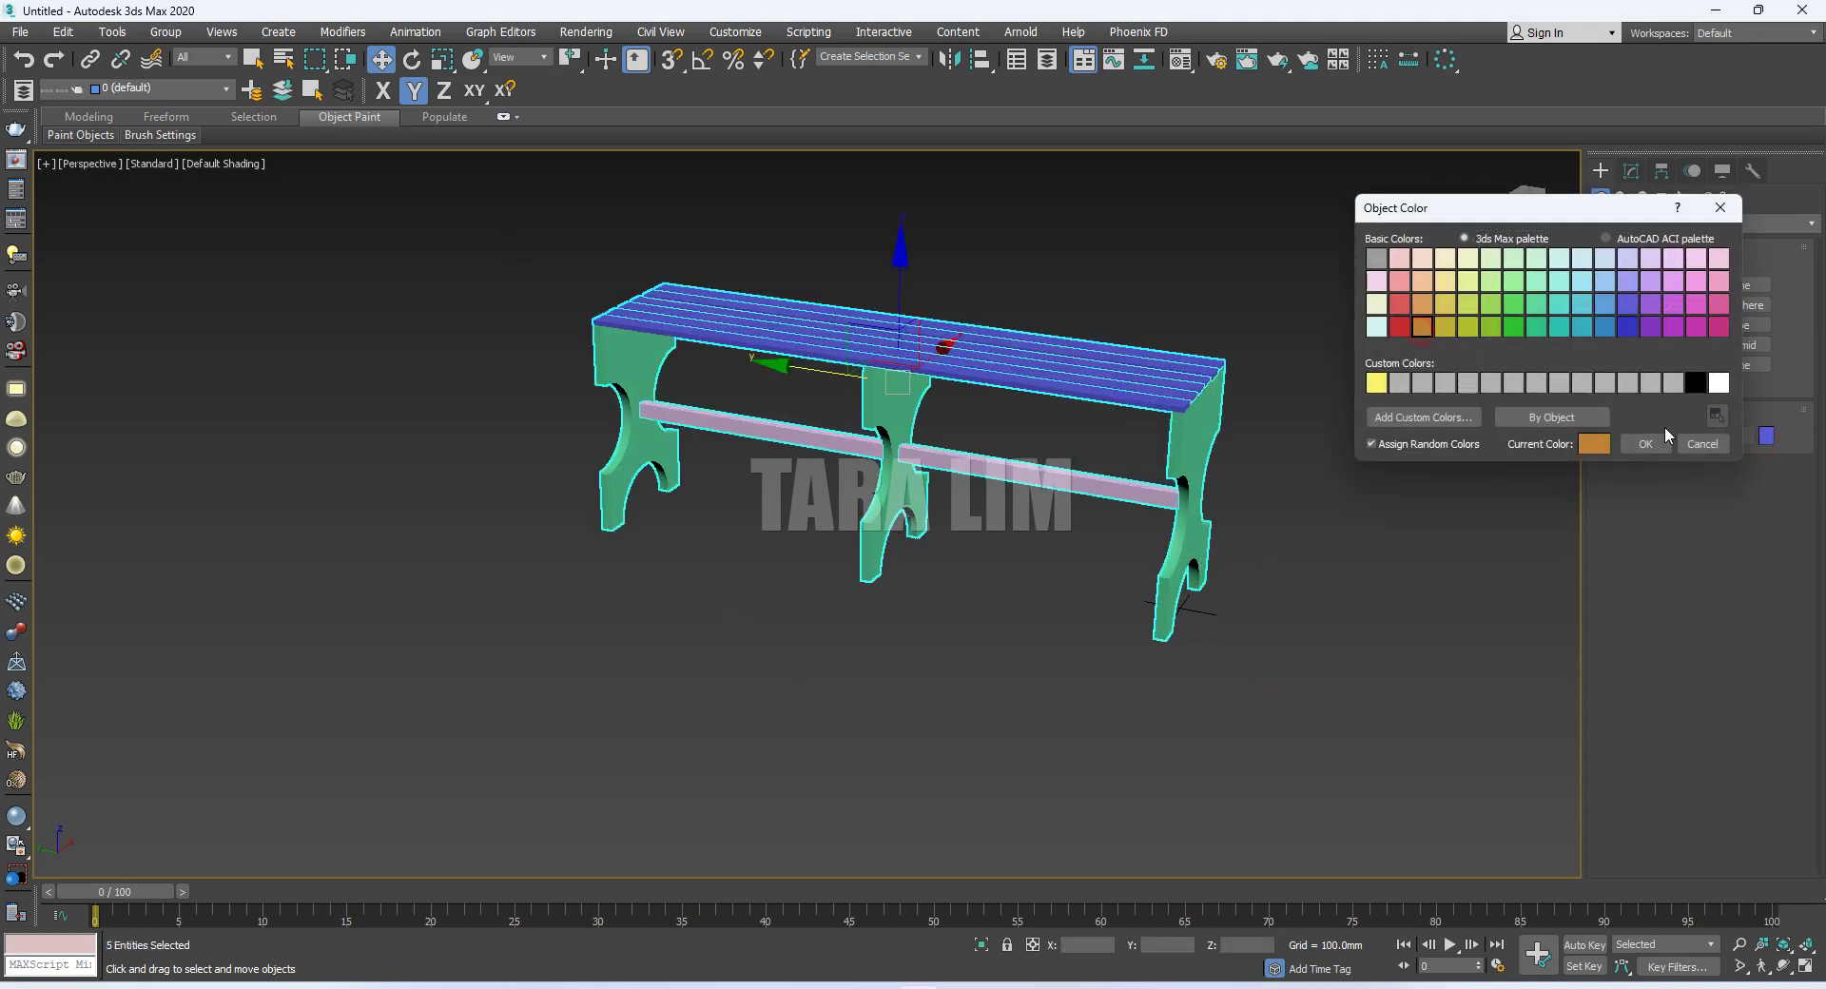
{"action": "left_click", "coordinate": [1643, 444]}
{"action": "scroll", "coordinate": [1236, 532], "scroll_direction": "up", "scroll_amount": 3}
{"action": "middle_click_drag", "start_coordinate": [1246, 533], "coordinate": [1274, 519], "text": "alt"}
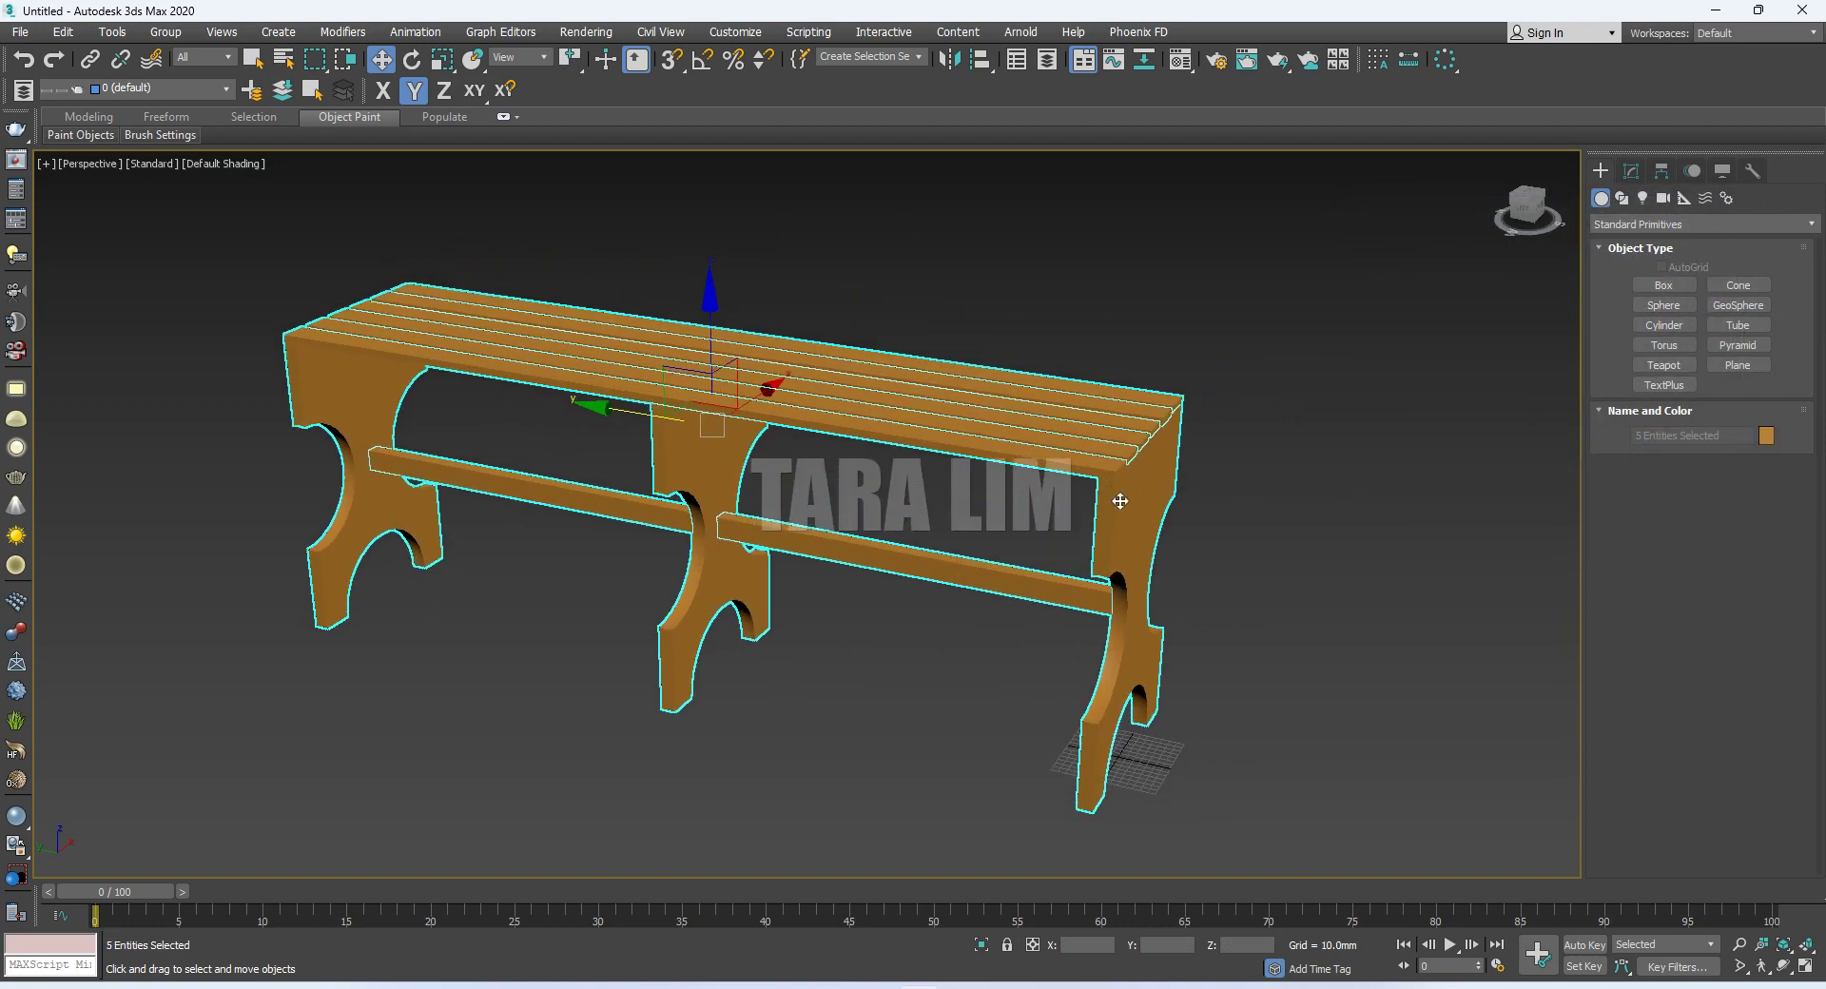
{"action": "left_click", "coordinate": [1284, 513]}
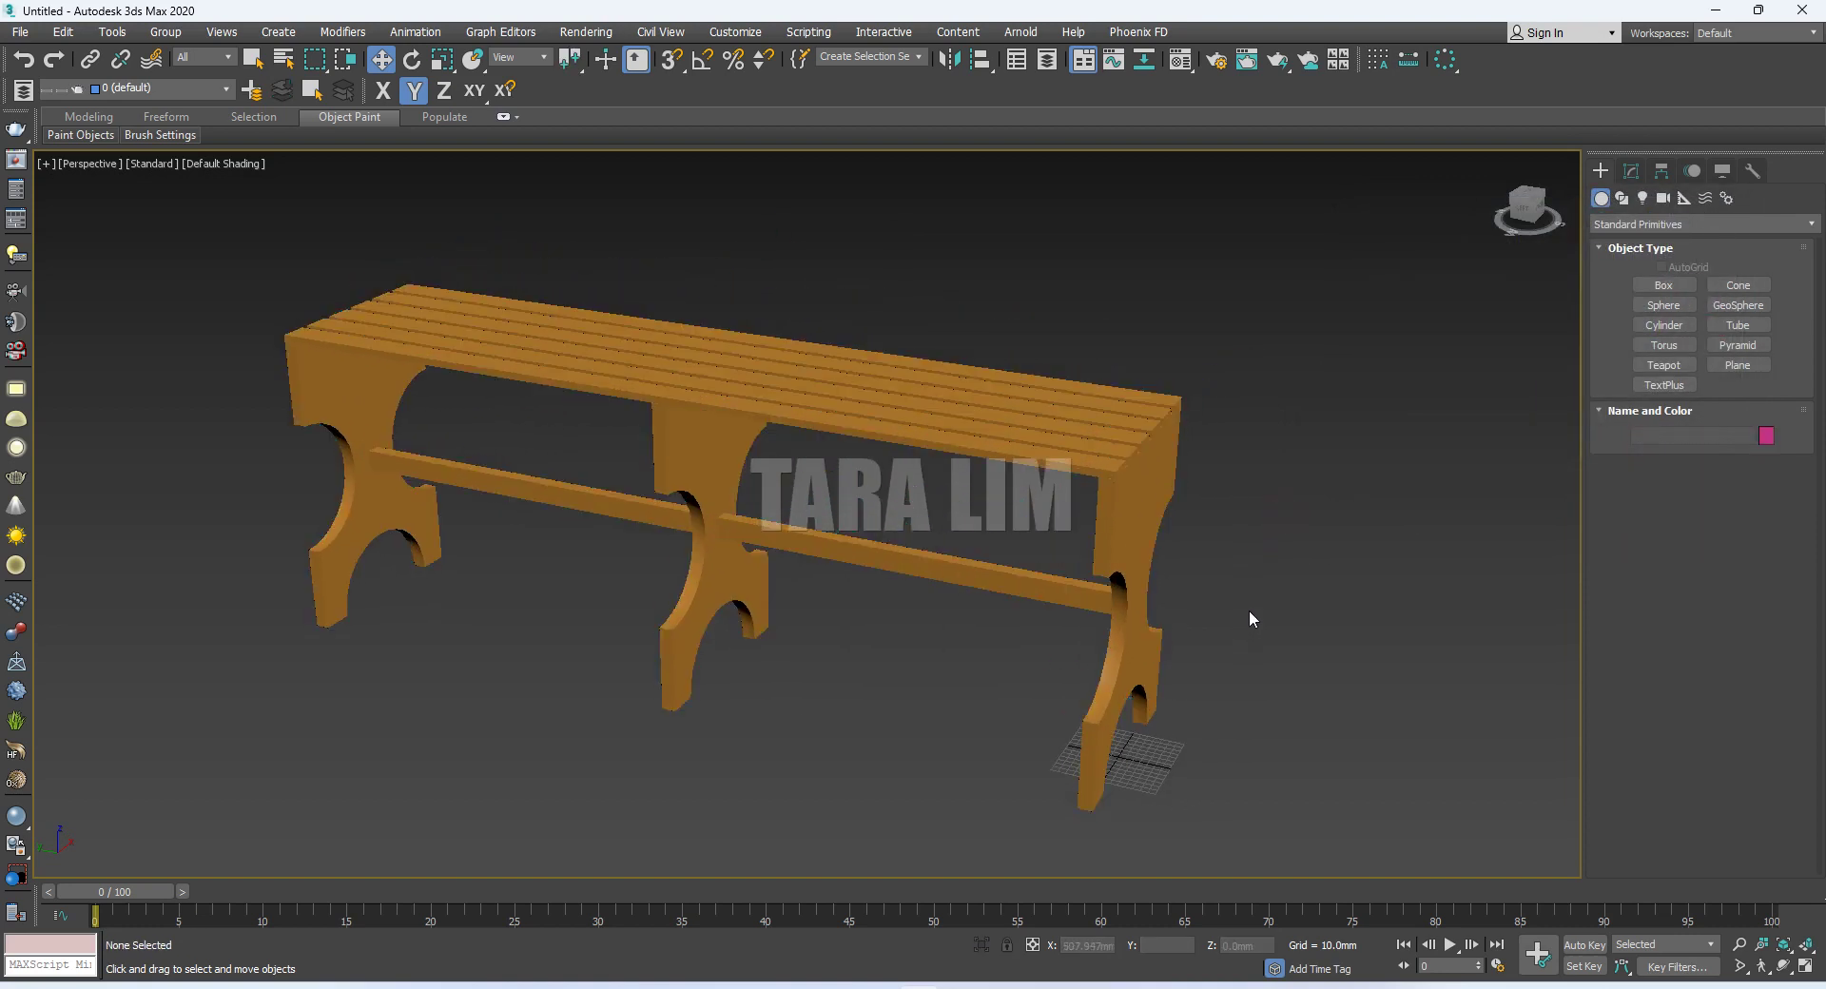
{"action": "middle_click_drag", "start_coordinate": [1254, 592], "coordinate": [1258, 575], "text": "alt"}
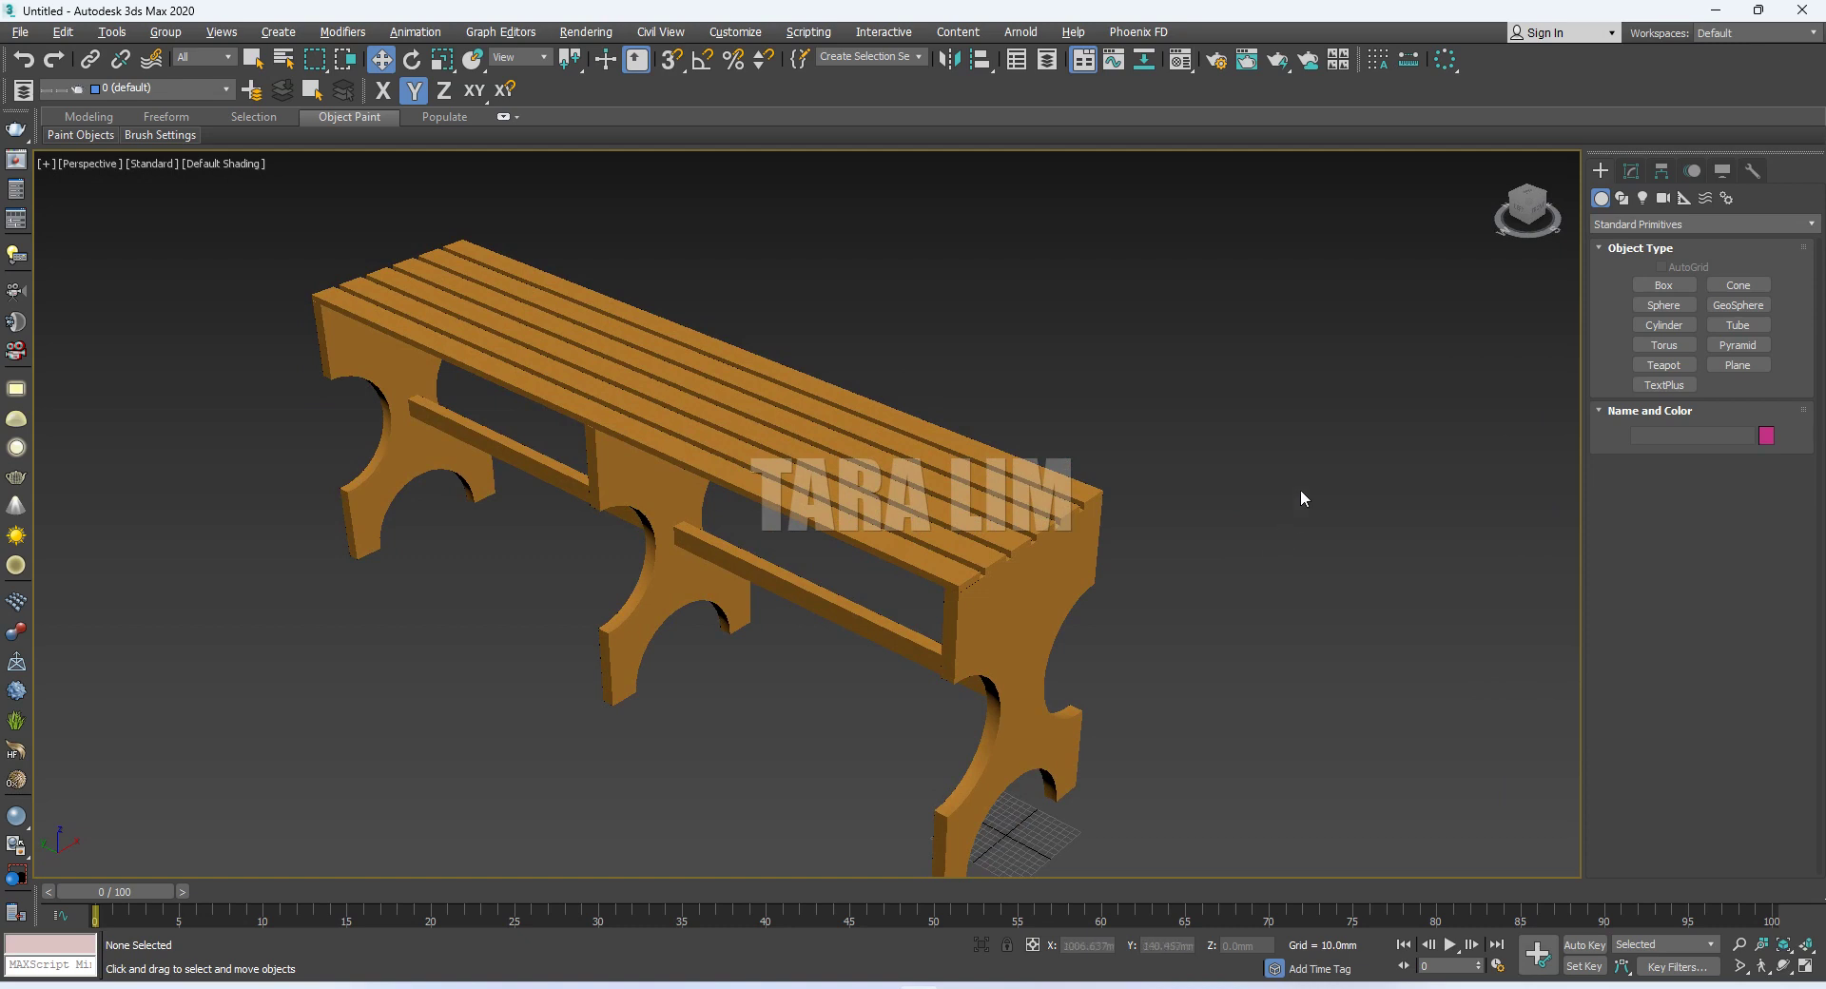
{"action": "scroll", "coordinate": [1300, 490], "scroll_direction": "down", "scroll_amount": 3}
{"action": "scroll", "coordinate": [1280, 493], "scroll_direction": "up", "scroll_amount": 3}
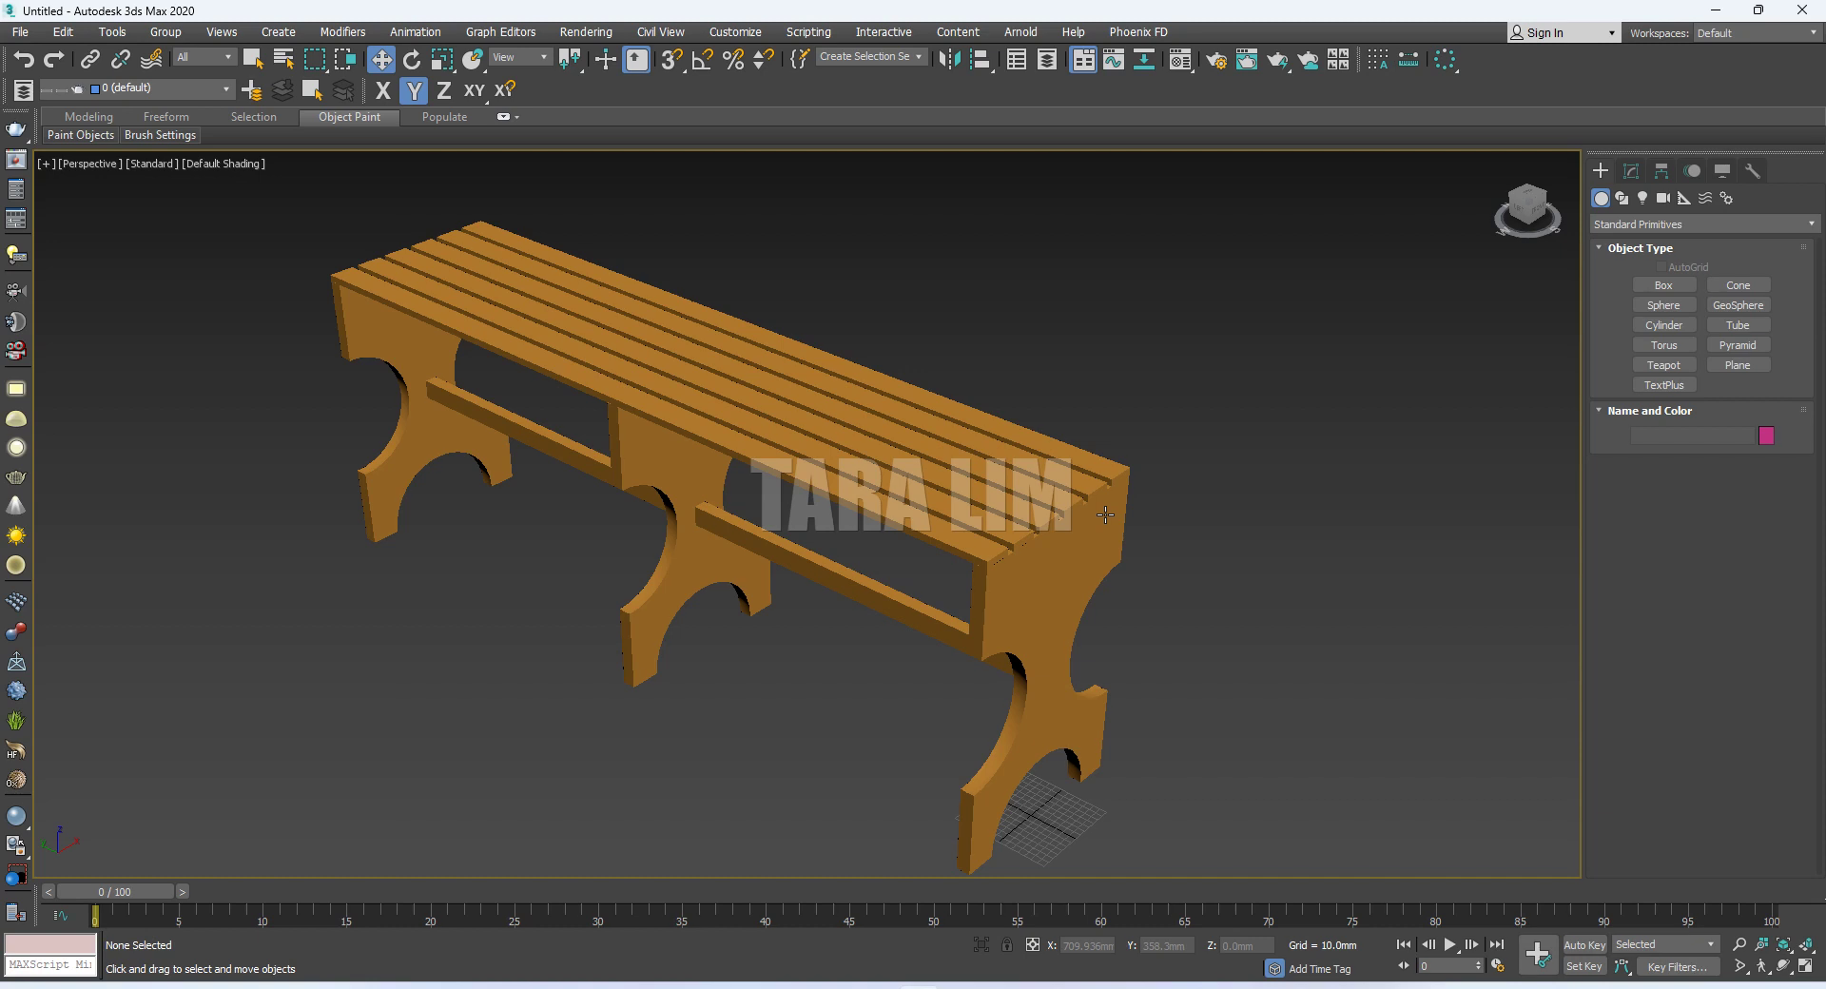
Save the scene with Save As as a .max file under a new file name
{"action": "left_click", "coordinate": [19, 31]}
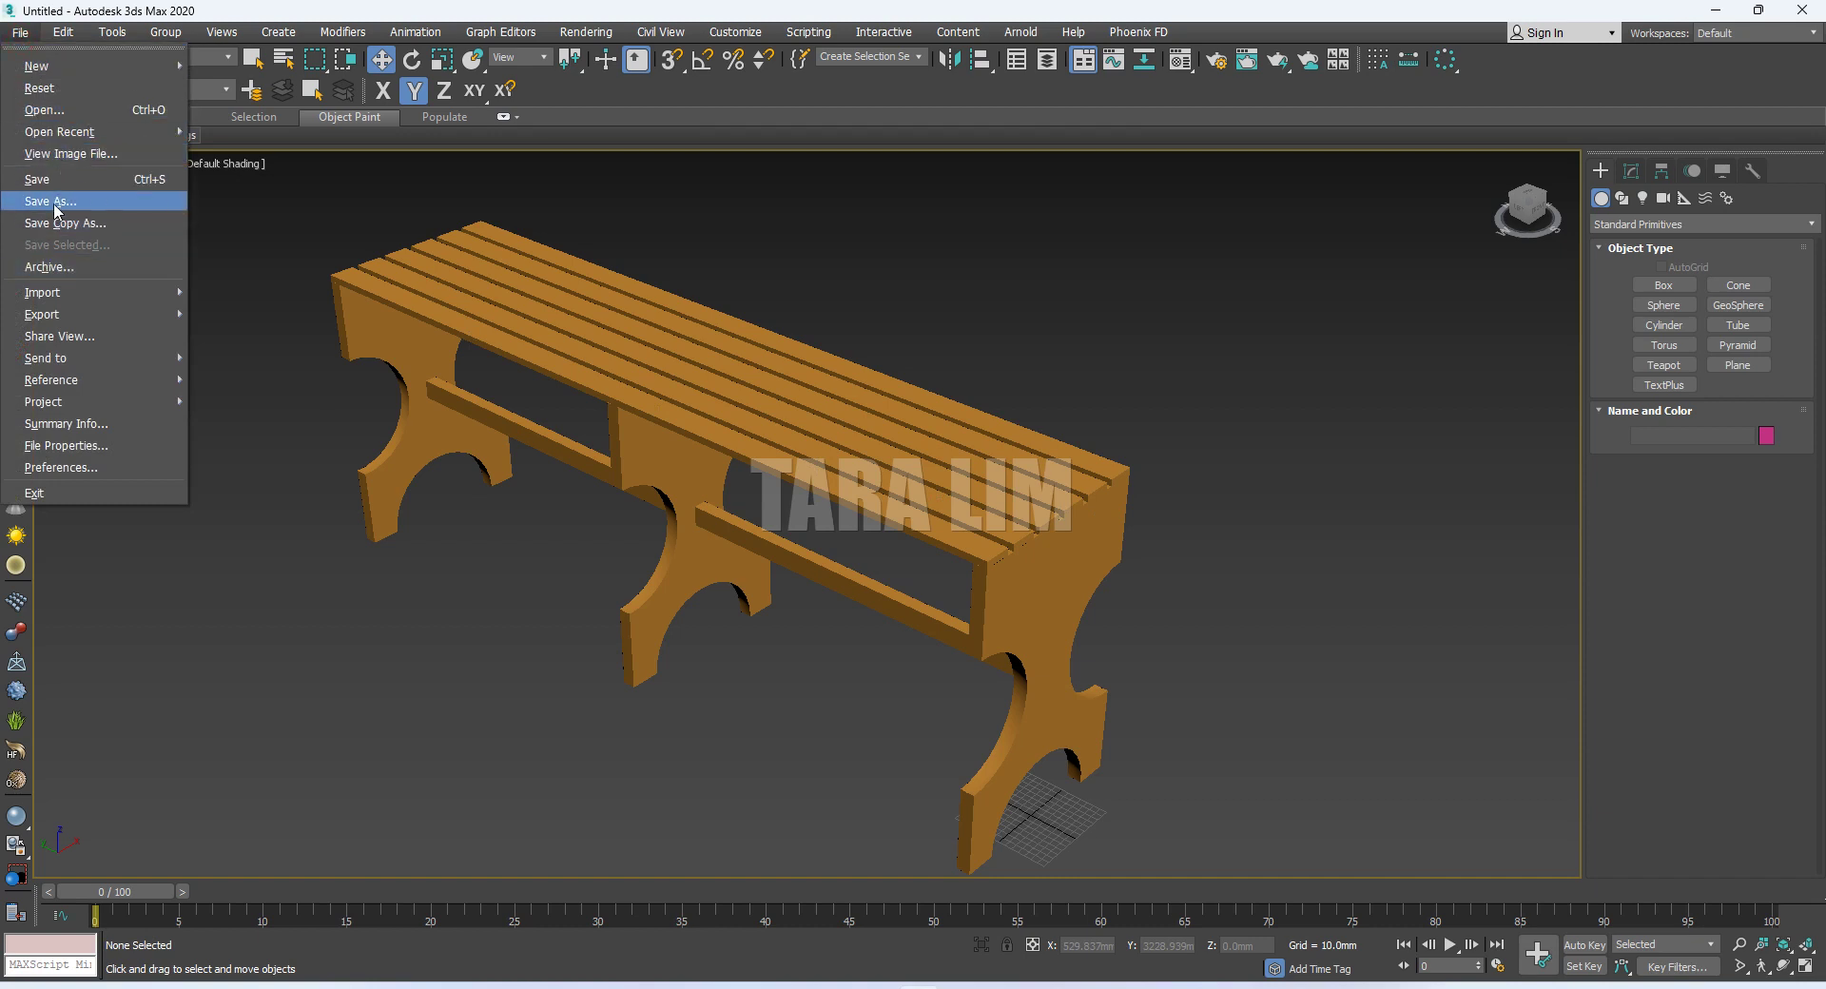
{"action": "left_click", "coordinate": [56, 179]}
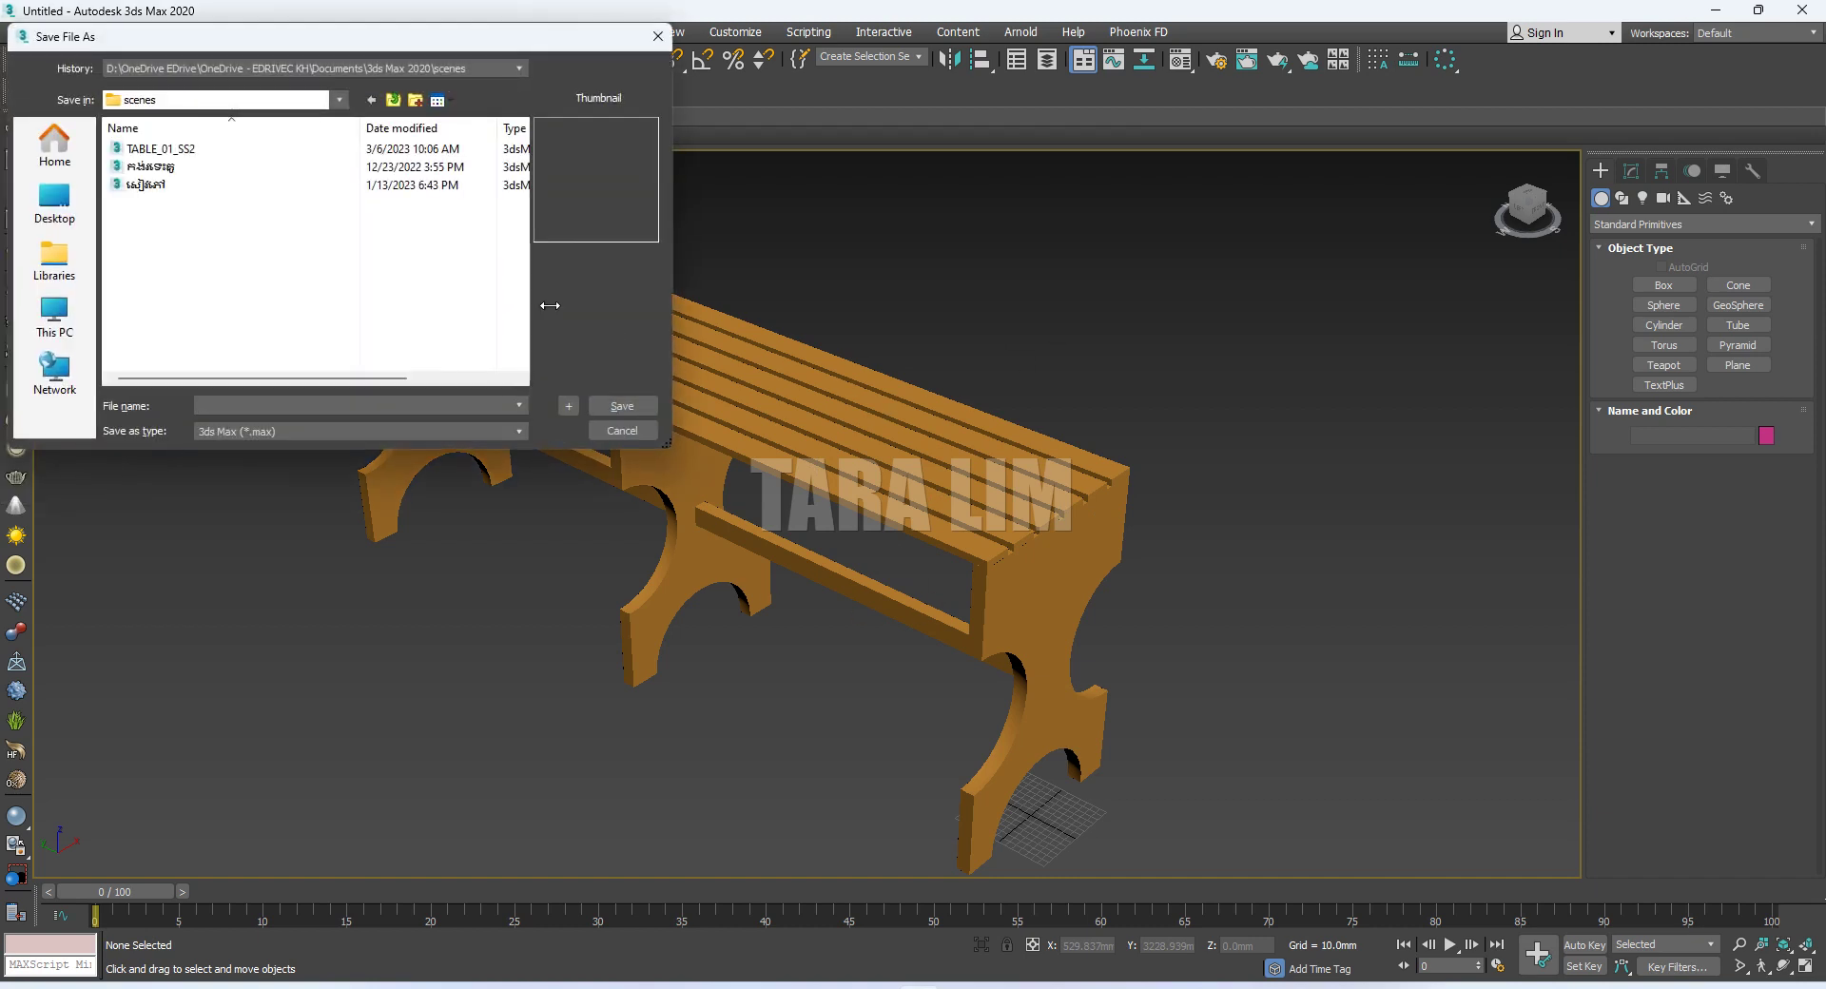
{"action": "left_click", "coordinate": [220, 402]}
{"action": "key", "text": "BackSpace"}
{"action": "key", "text": "BackSpace"}
{"action": "type", "text": "ចង"}
{"action": "type", "text": "ផល"}
{"action": "type", "text": "ល"}
{"action": "type", "text": "ល"}
{"action": "left_click", "coordinate": [618, 407]}
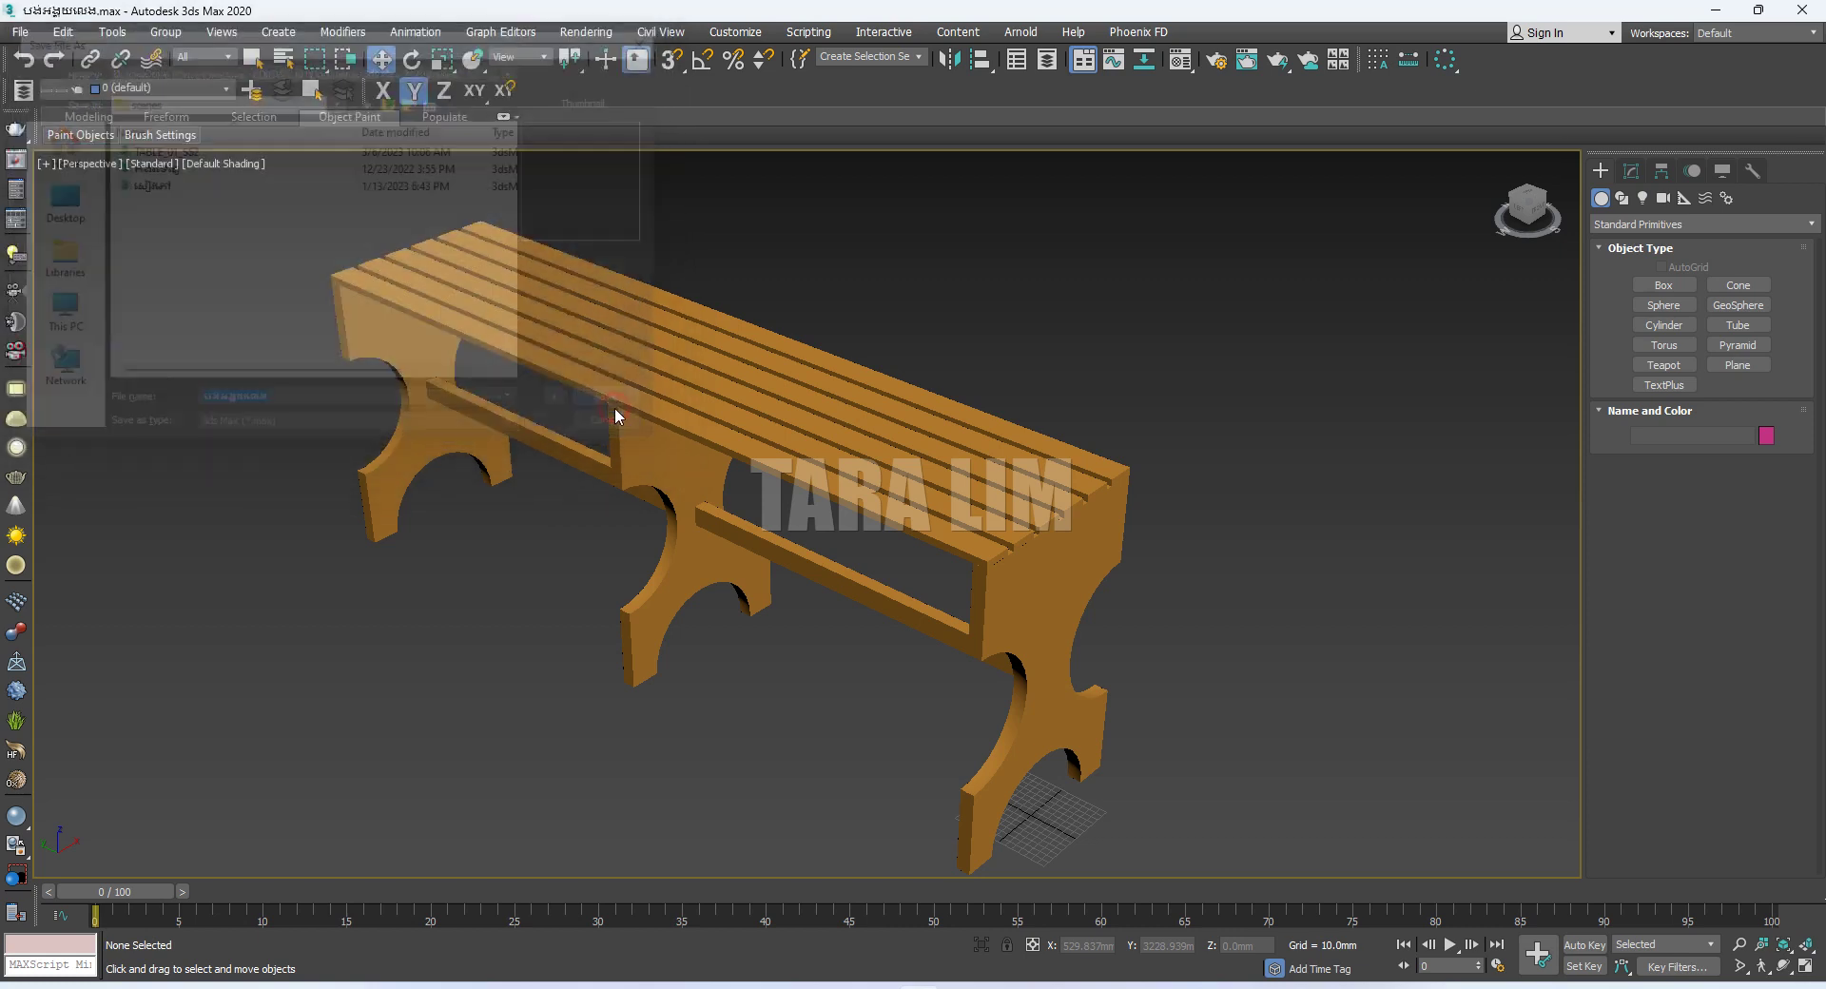